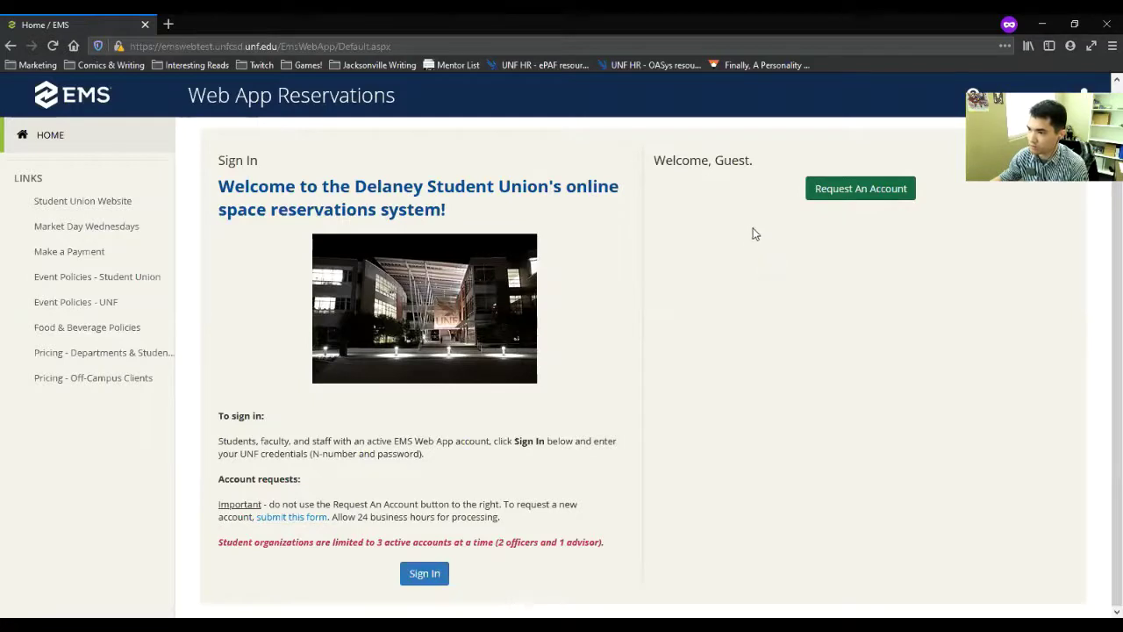
# Step: Look over the web app account request form and its organizations field, then return to sign-in
pyautogui.click(311, 528)
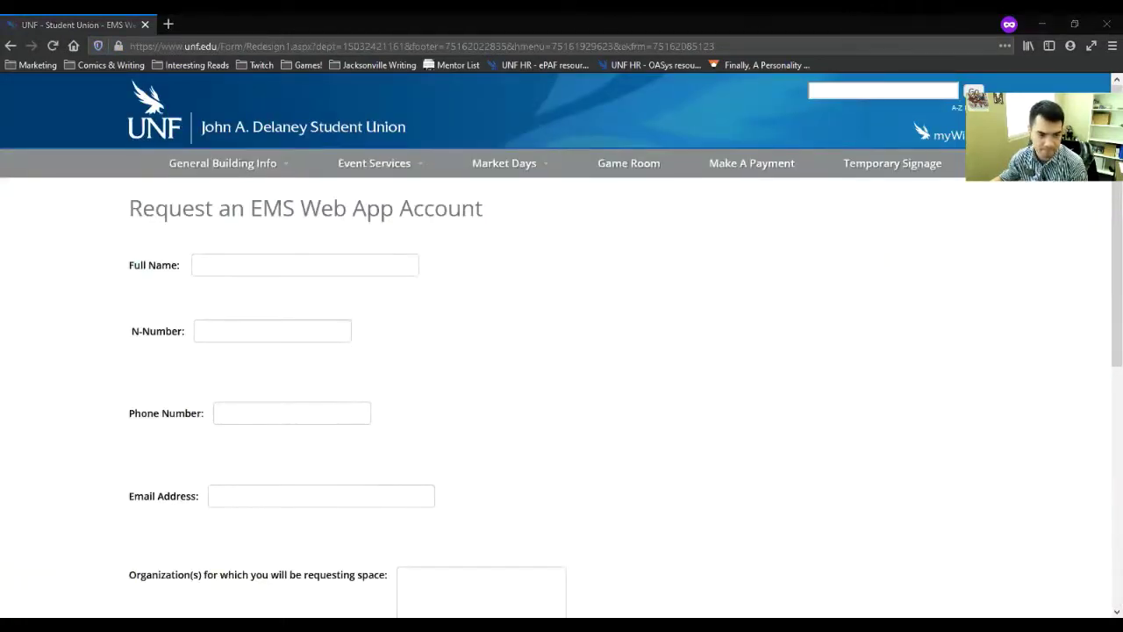
pyautogui.scroll(-3, 497, 364)
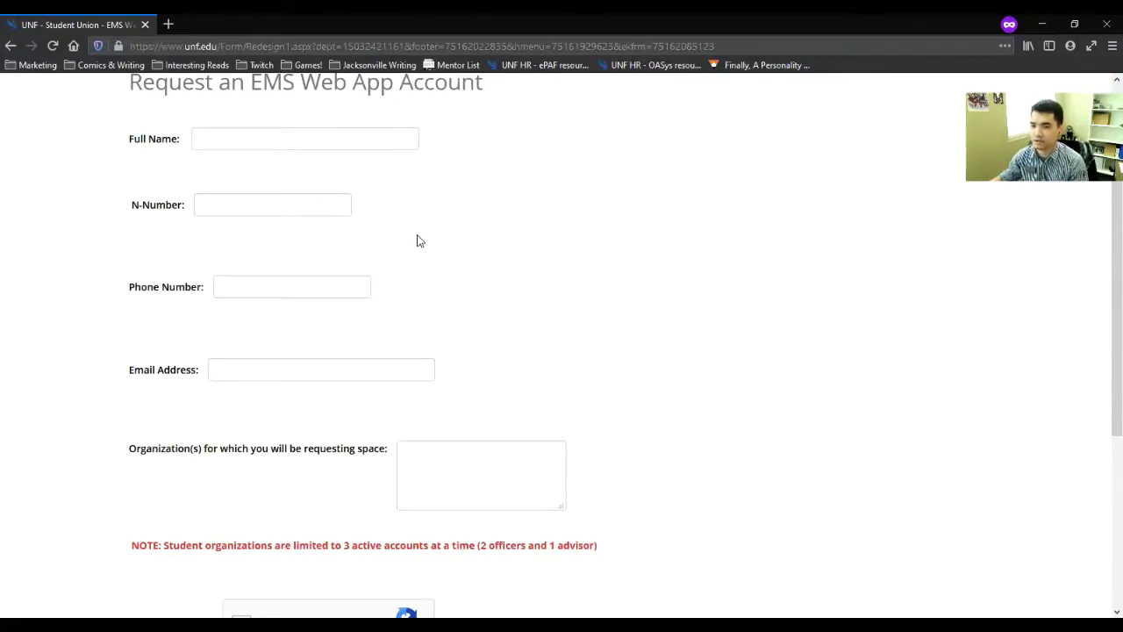
pyautogui.scroll(-2, 513, 316)
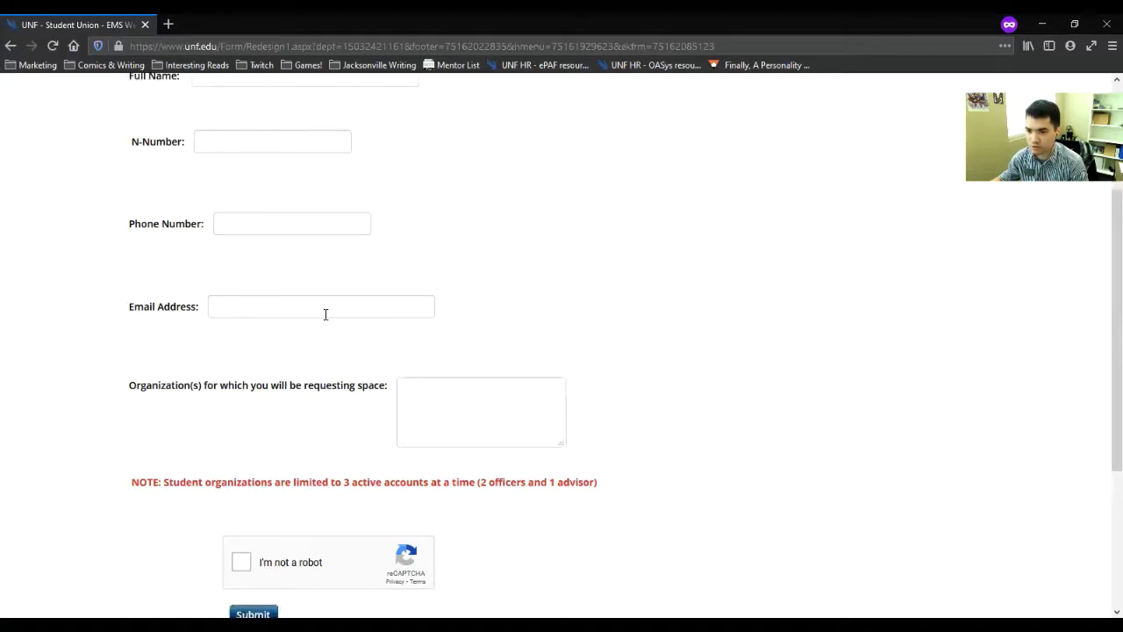
pyautogui.click(487, 403)
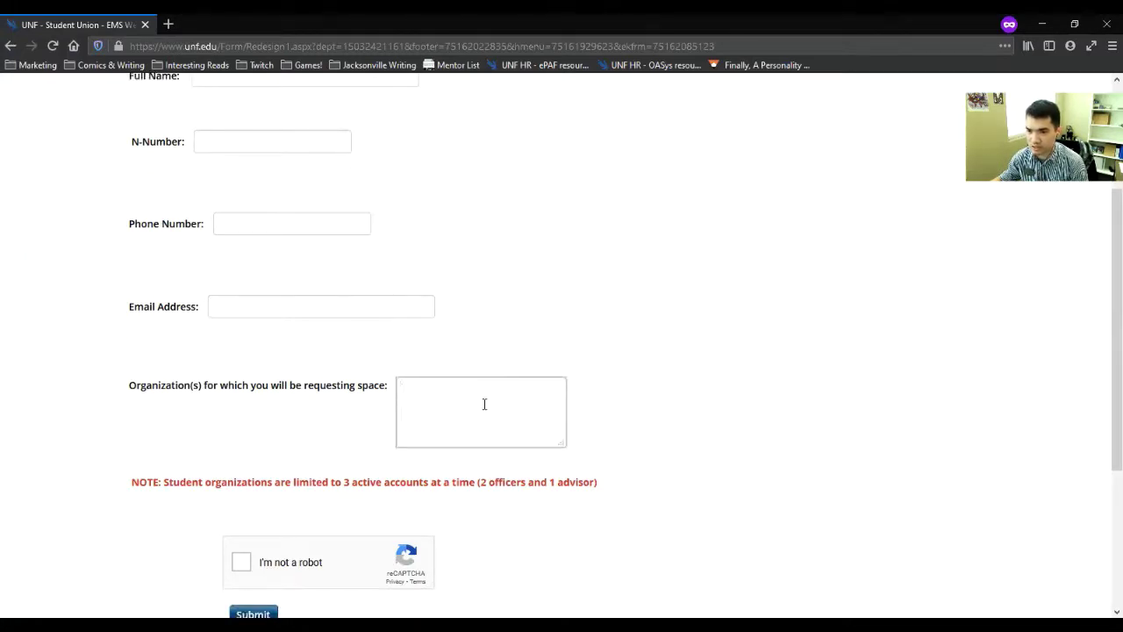
pyautogui.scroll(-4, 527, 408)
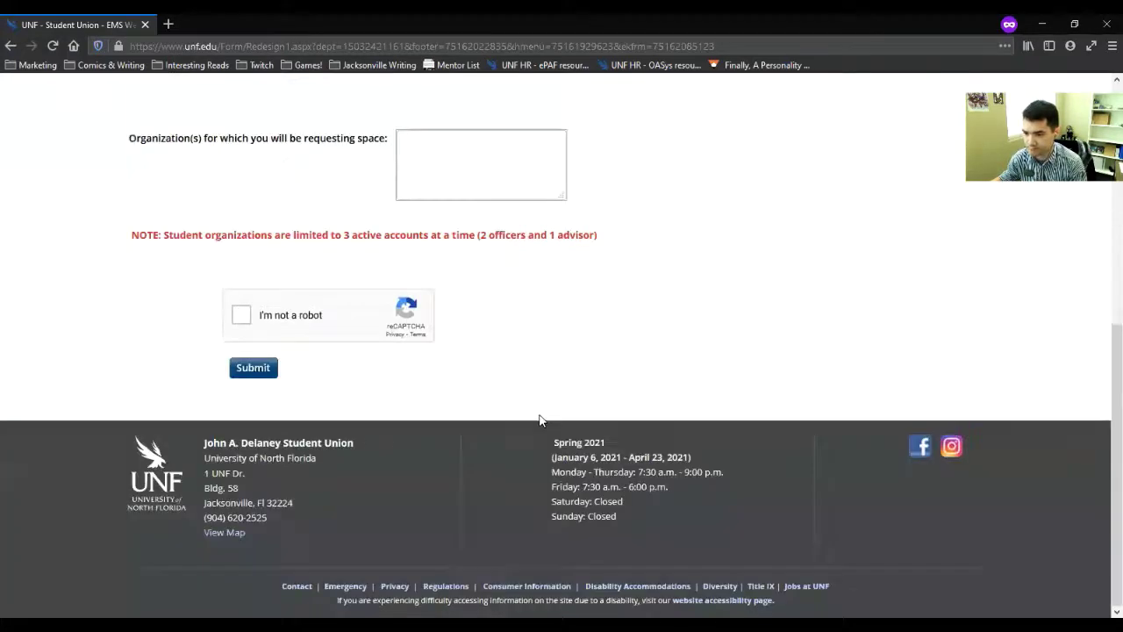
pyautogui.scroll(7, 465, 359)
pyautogui.click(10, 46)
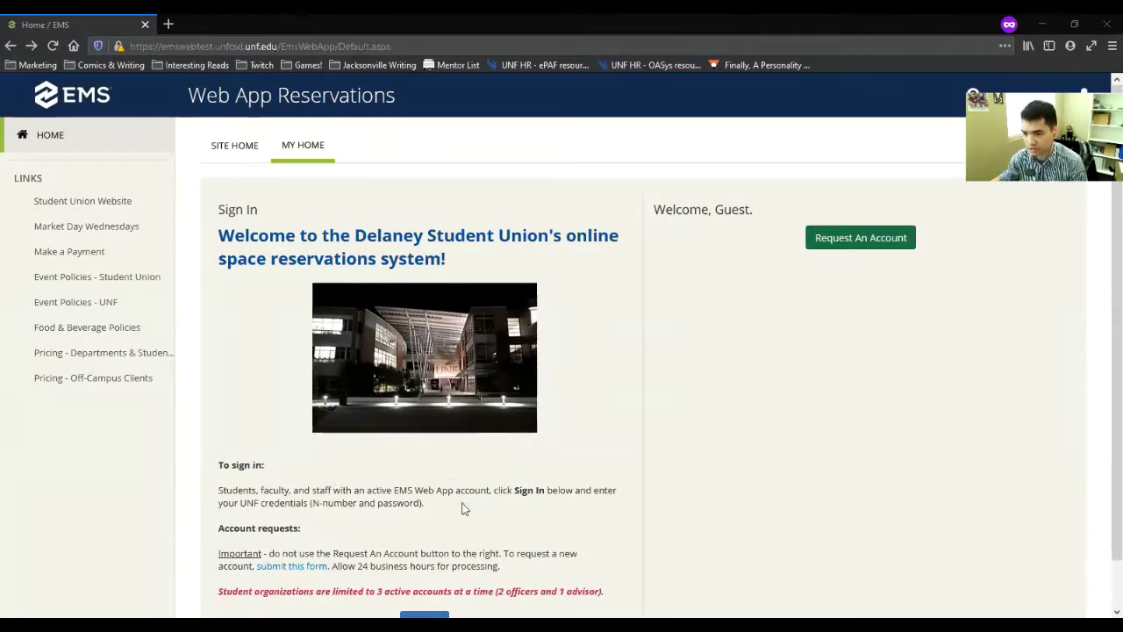
pyautogui.scroll(-1, 470, 505)
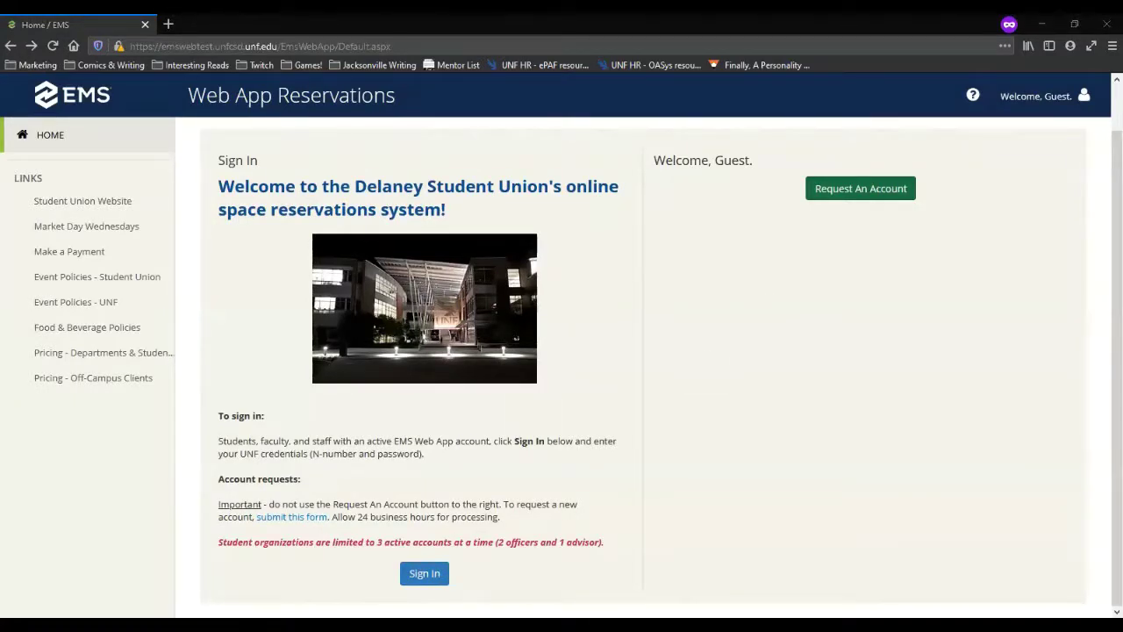
# Step: Sign in with the saved university account and password, choosing to stay signed in
pyautogui.click(430, 577)
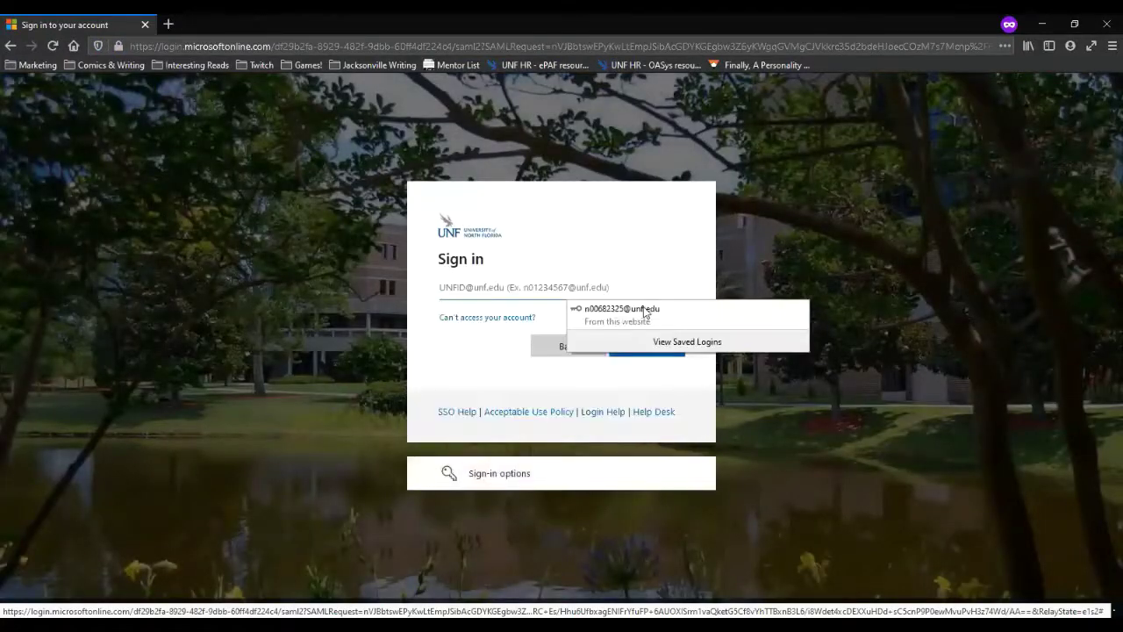
pyautogui.click(647, 306)
pyautogui.click(634, 348)
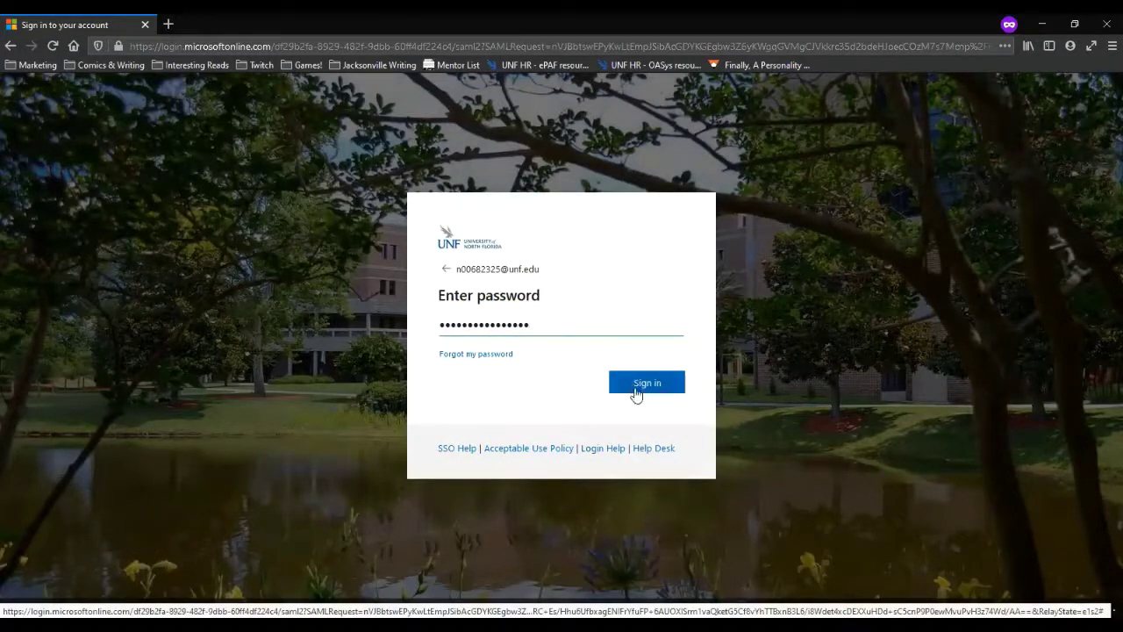
pyautogui.click(642, 390)
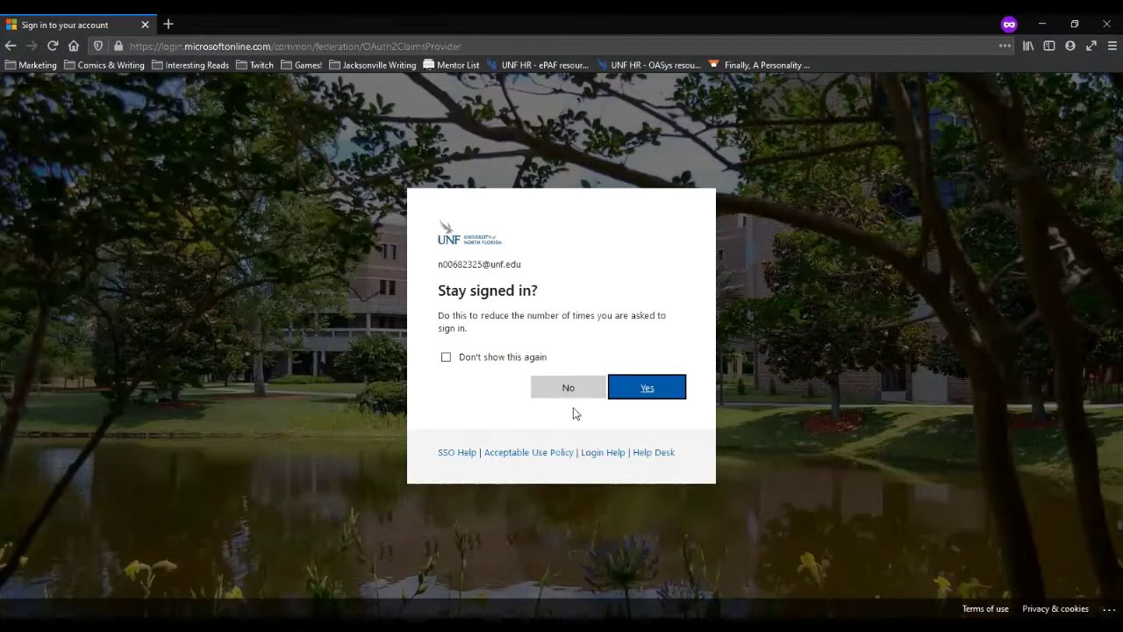
pyautogui.click(649, 391)
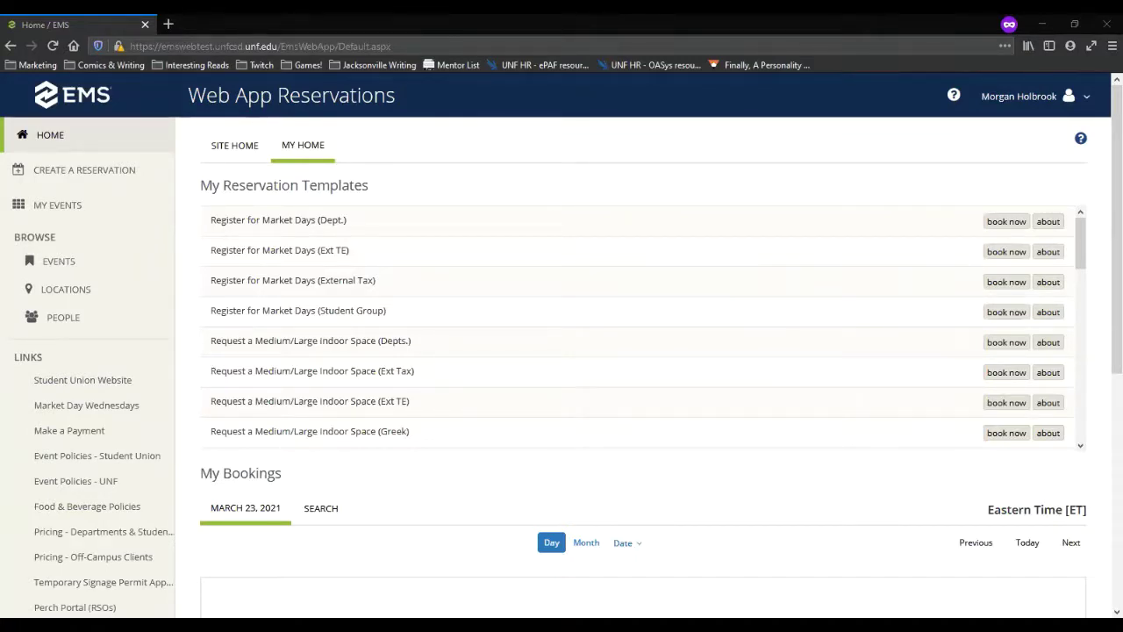
pyautogui.scroll(-2, 113, 507)
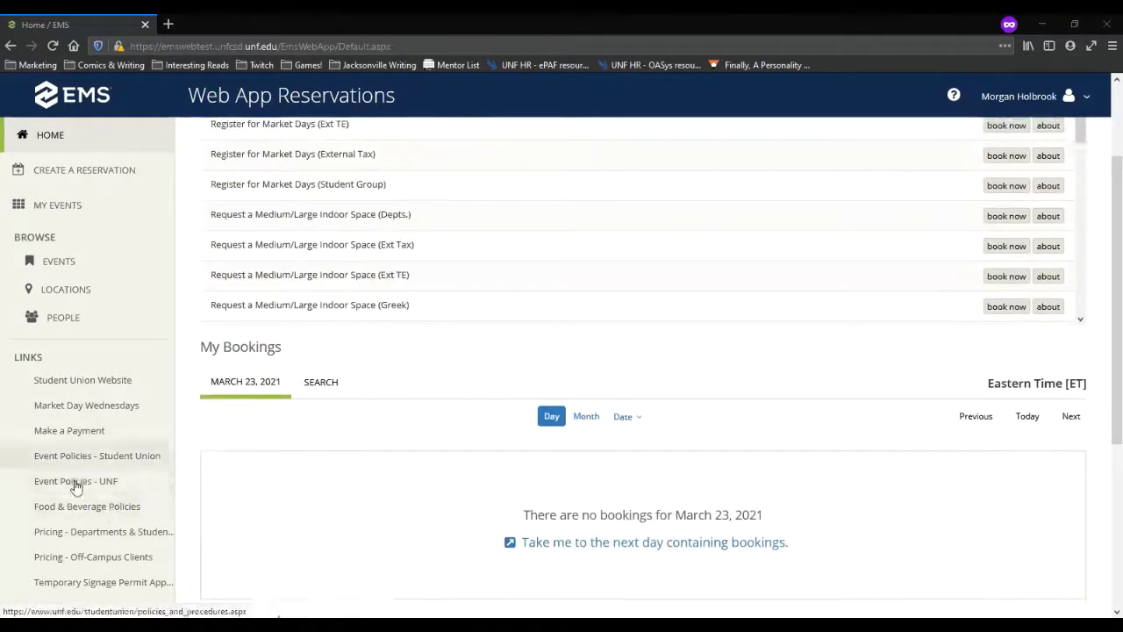
pyautogui.scroll(3, 75, 487)
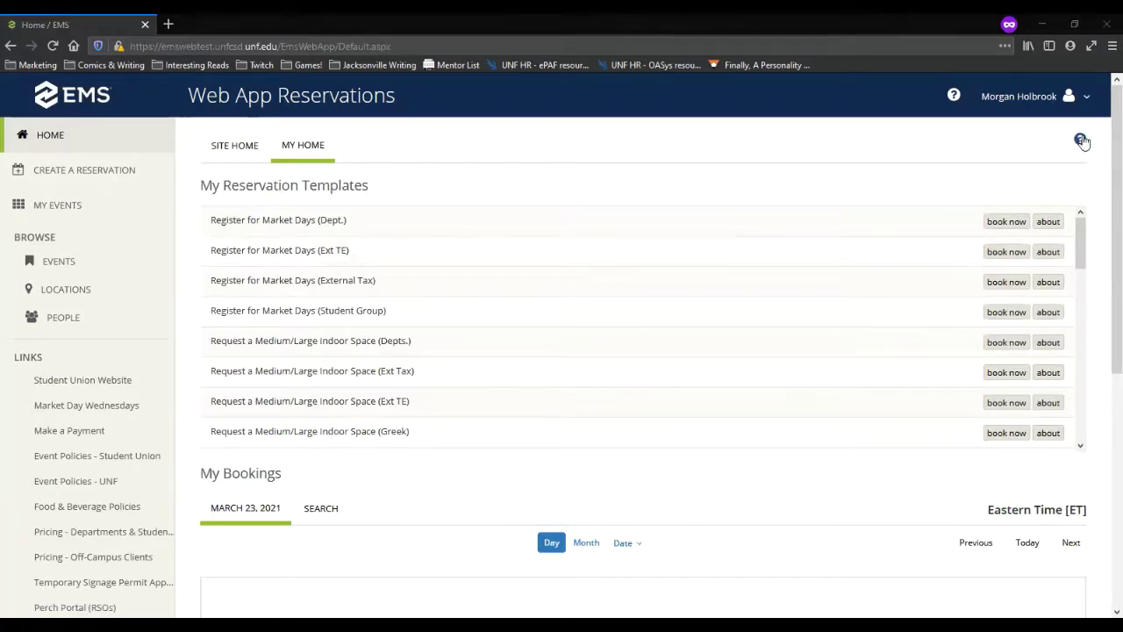
pyautogui.click(1081, 140)
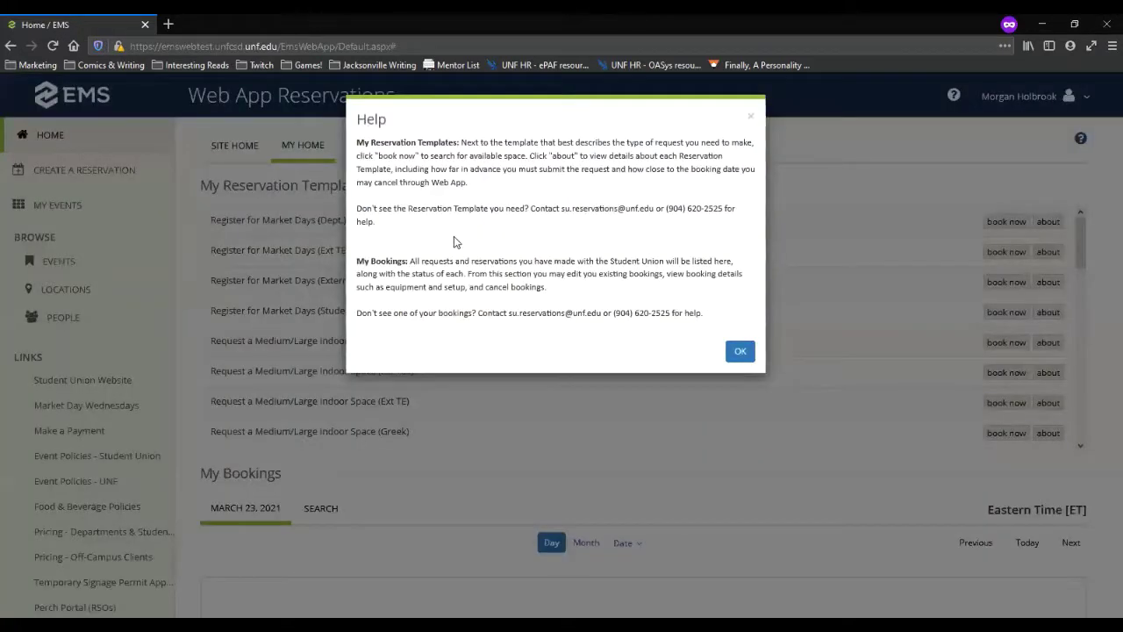
pyautogui.click(736, 350)
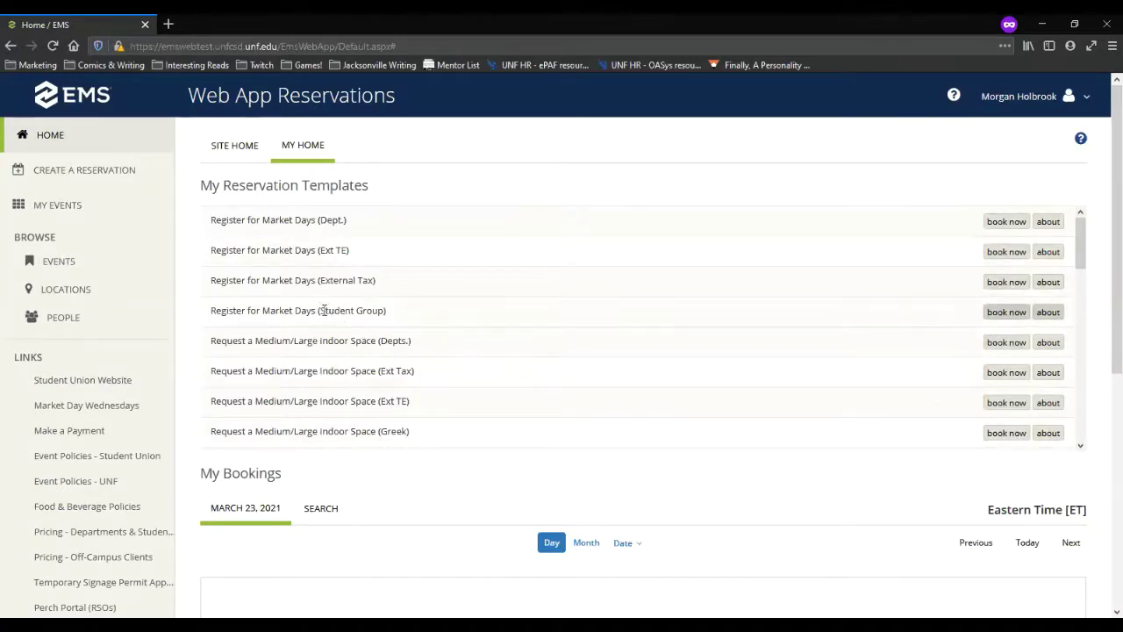
pyautogui.scroll(-3, 360, 318)
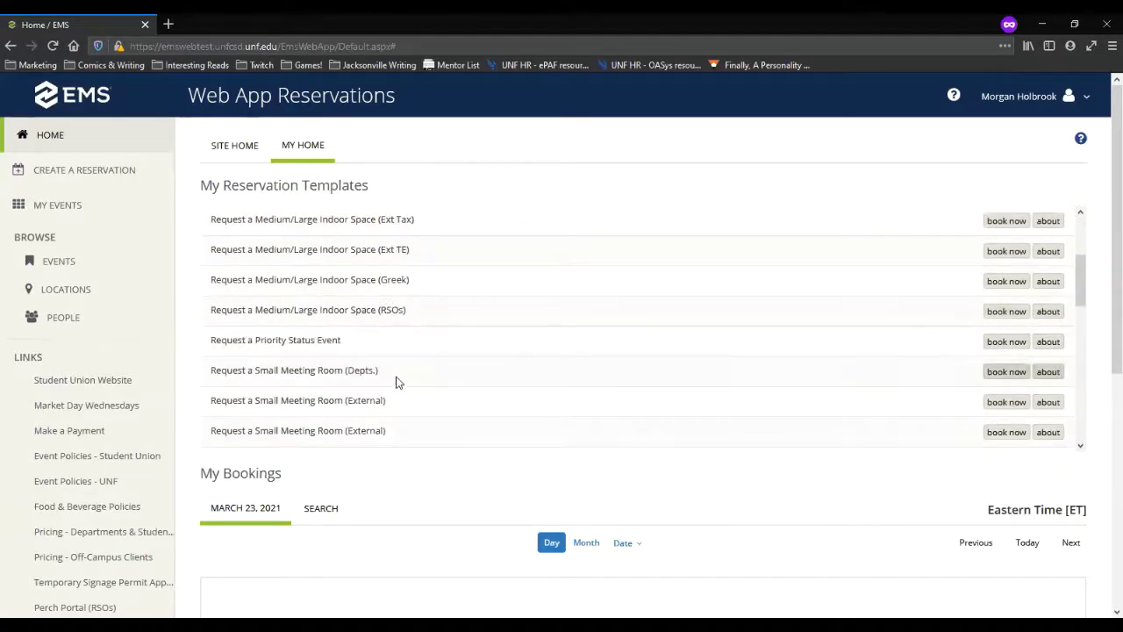
pyautogui.scroll(3, 396, 377)
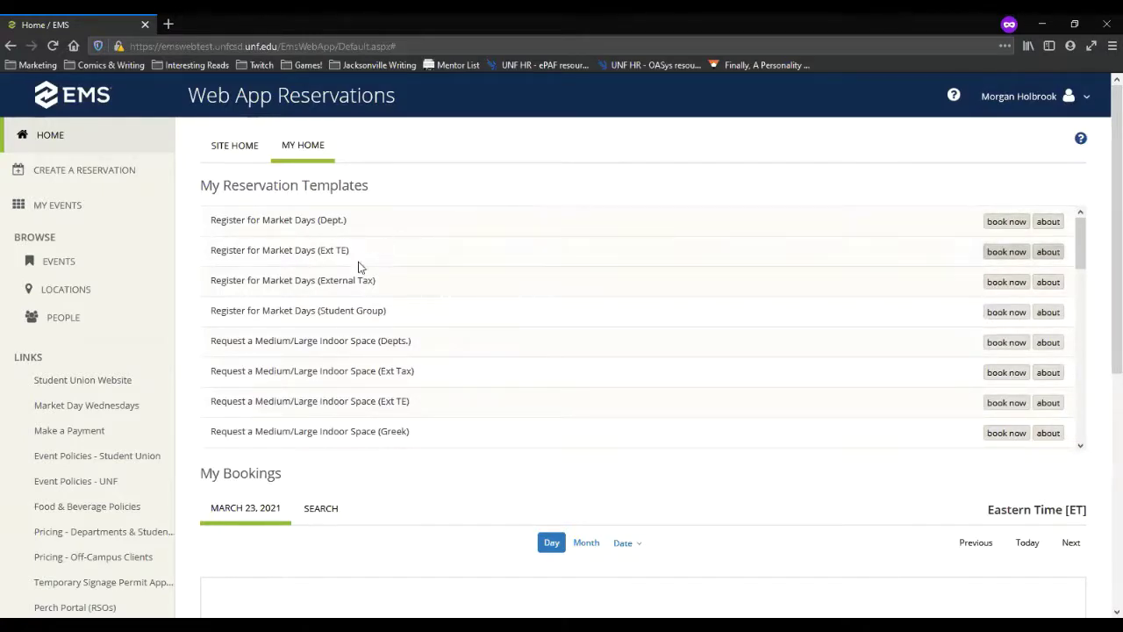
pyautogui.scroll(-2, 372, 301)
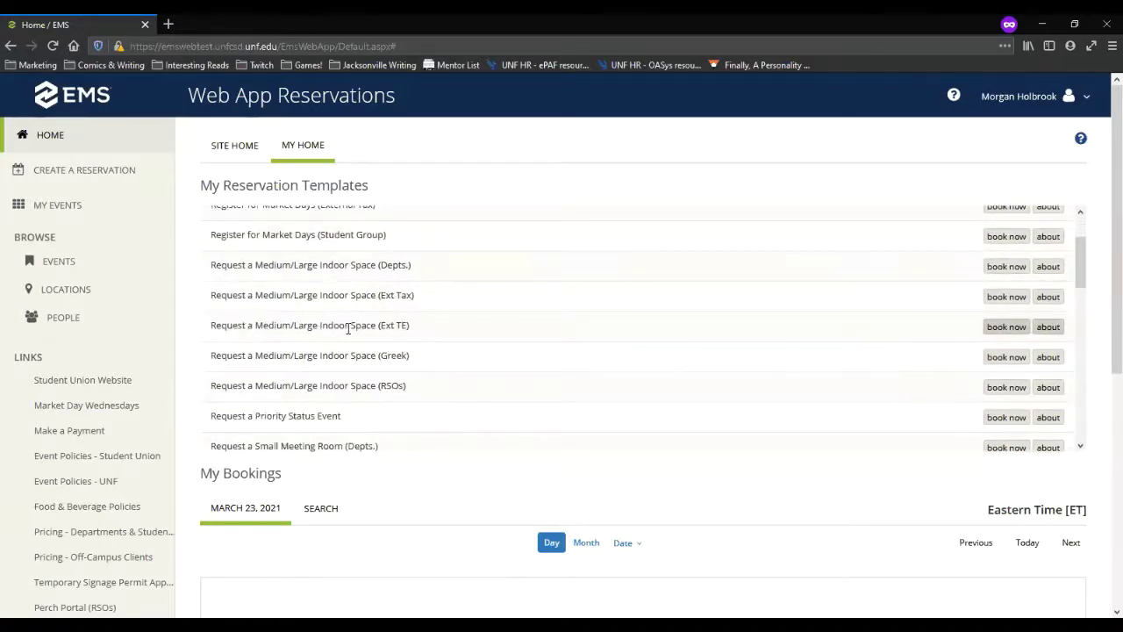
pyautogui.scroll(-2, 348, 327)
pyautogui.scroll(-2, 353, 304)
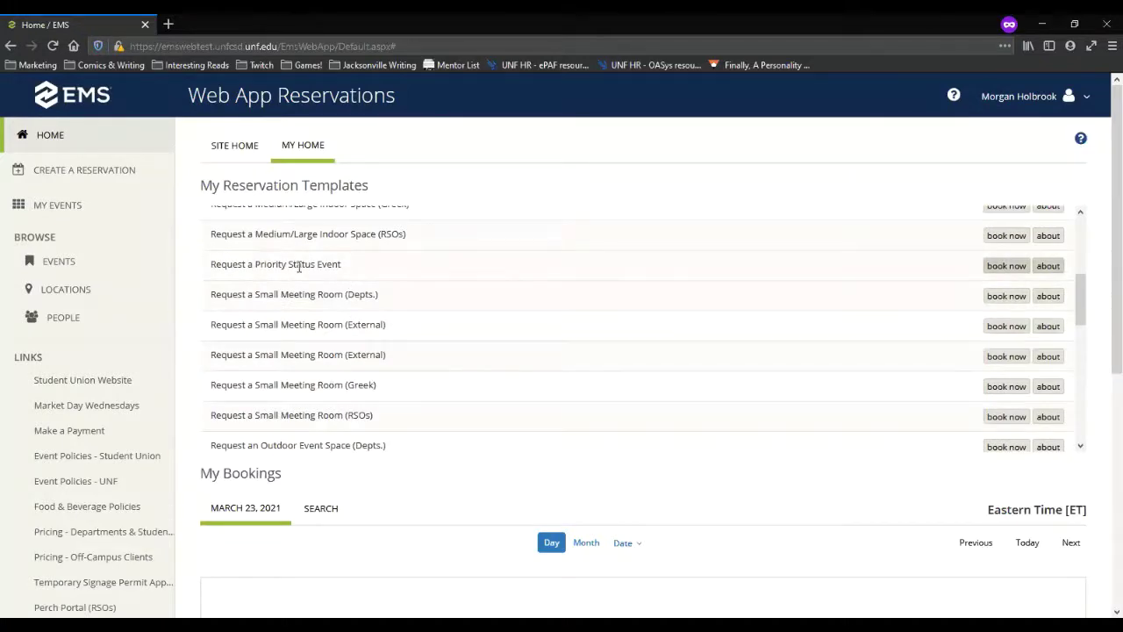
pyautogui.scroll(-2, 299, 278)
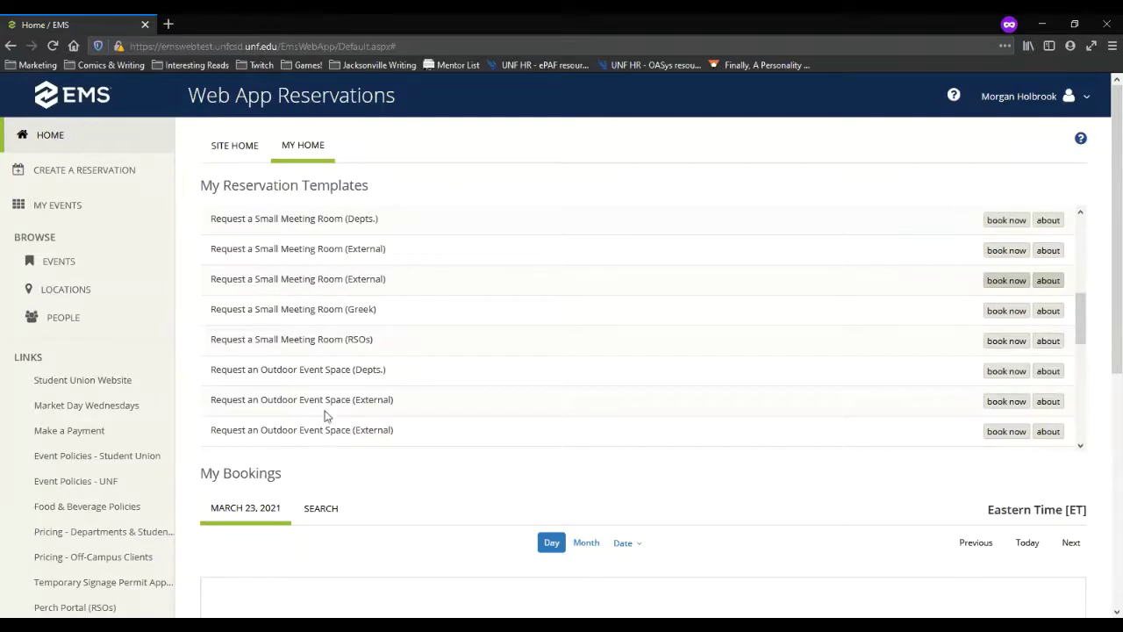
pyautogui.scroll(-4, 339, 343)
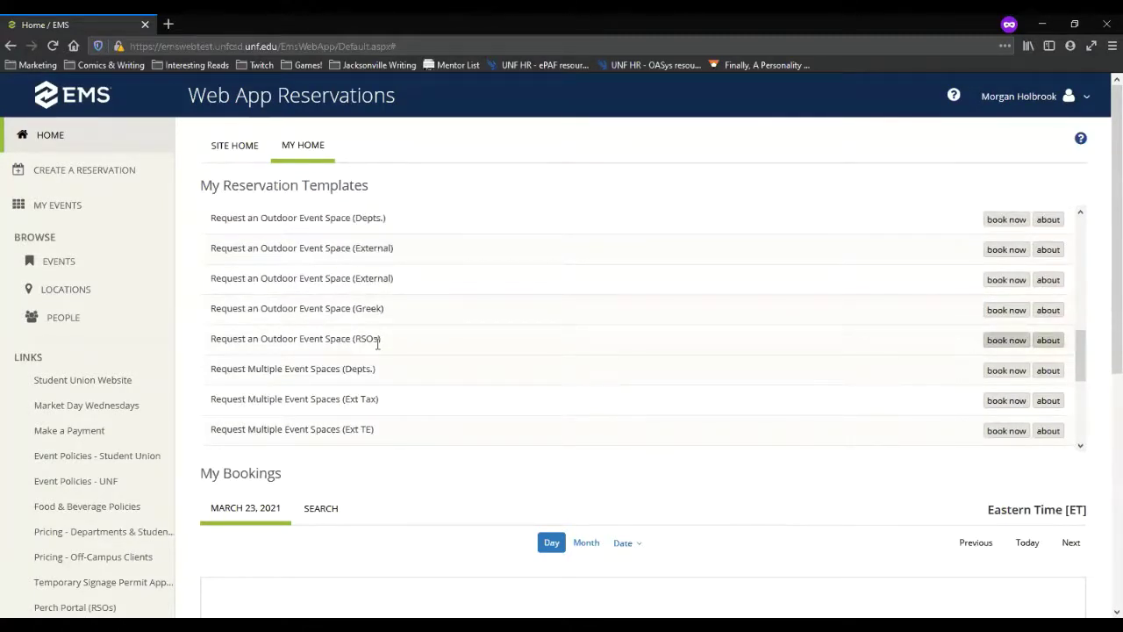
pyautogui.scroll(-4, 377, 344)
pyautogui.scroll(-2, 373, 340)
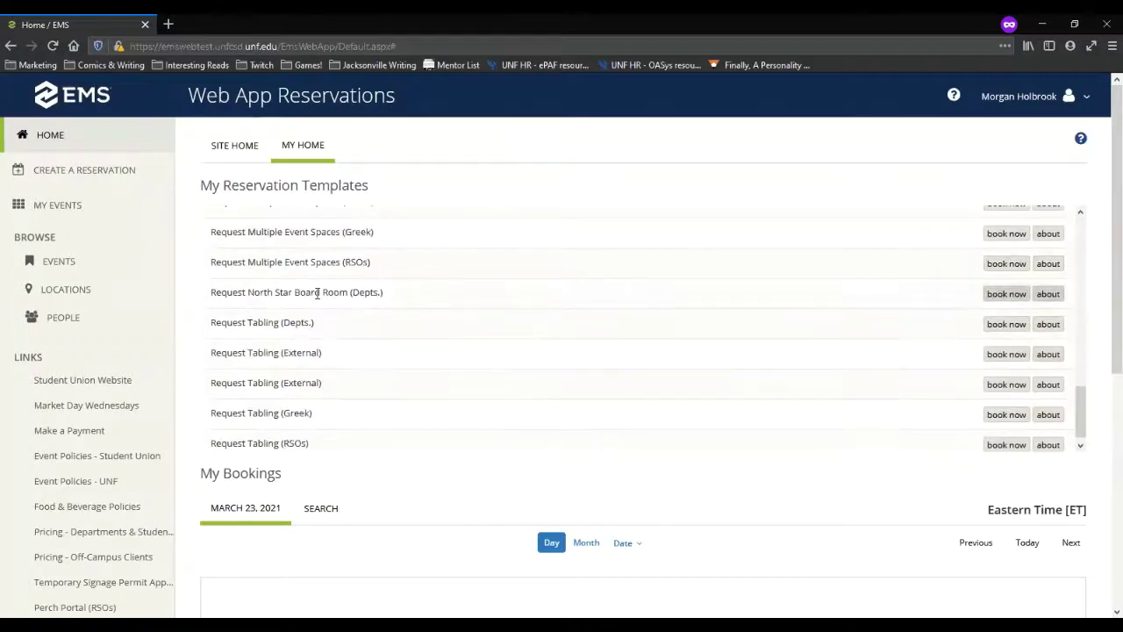
pyautogui.scroll(-1, 316, 303)
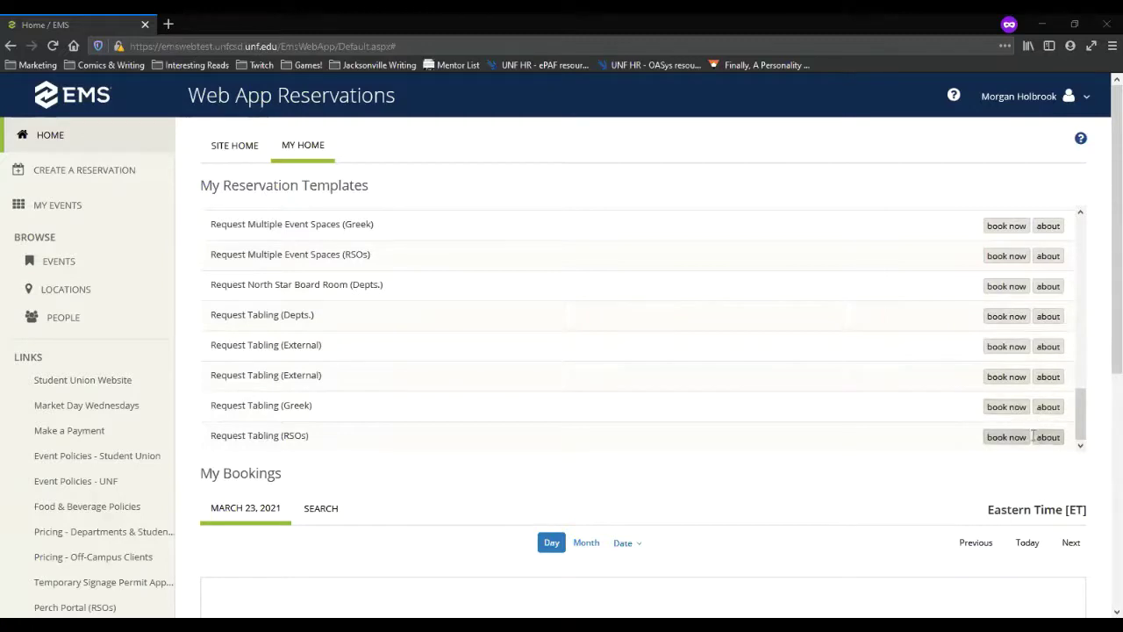
pyautogui.scroll(5, 672, 357)
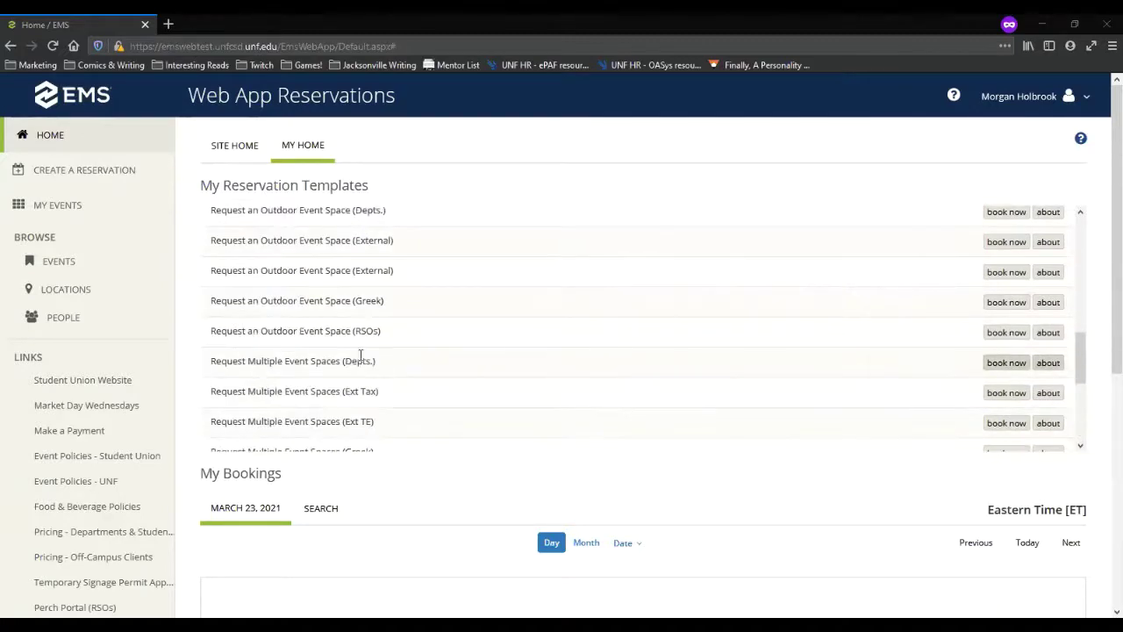
pyautogui.scroll(7, 363, 351)
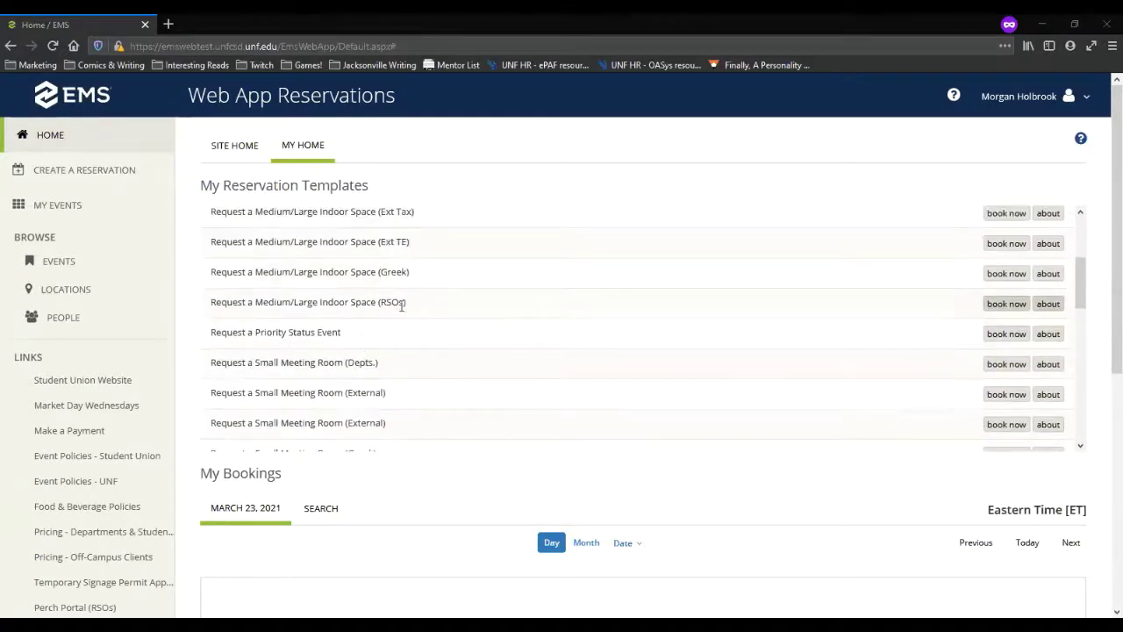
# Step: Show the Medium/Large Indoor Space (RSOs) booking rules: 400 bookings maximum, 5:00 PM cutoffs
pyautogui.click(1049, 305)
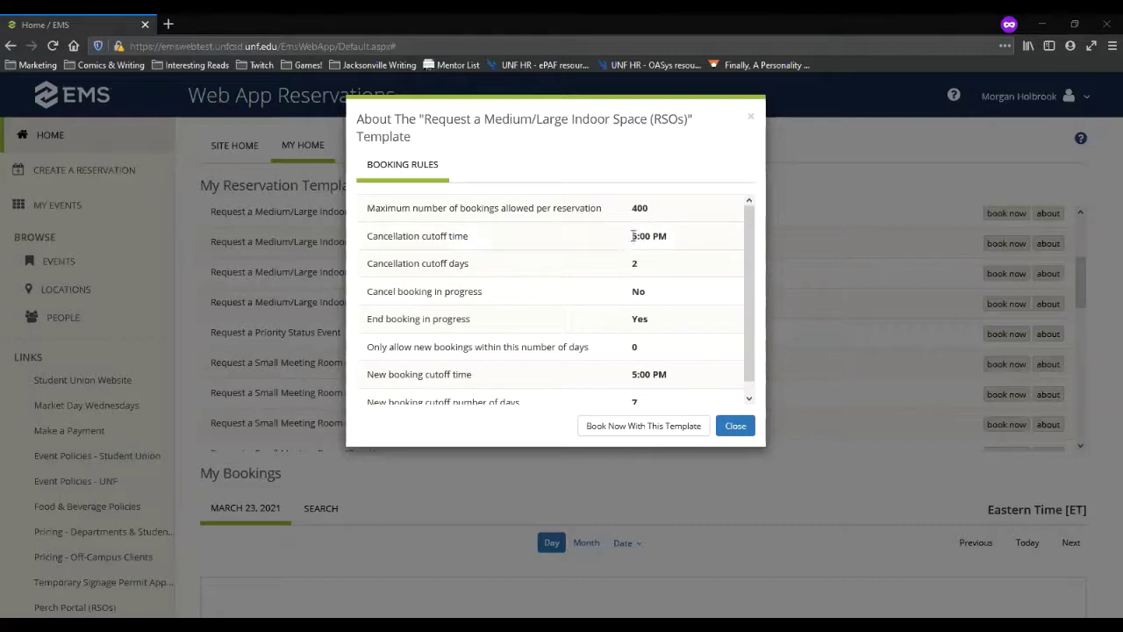
pyautogui.scroll(-1, 632, 304)
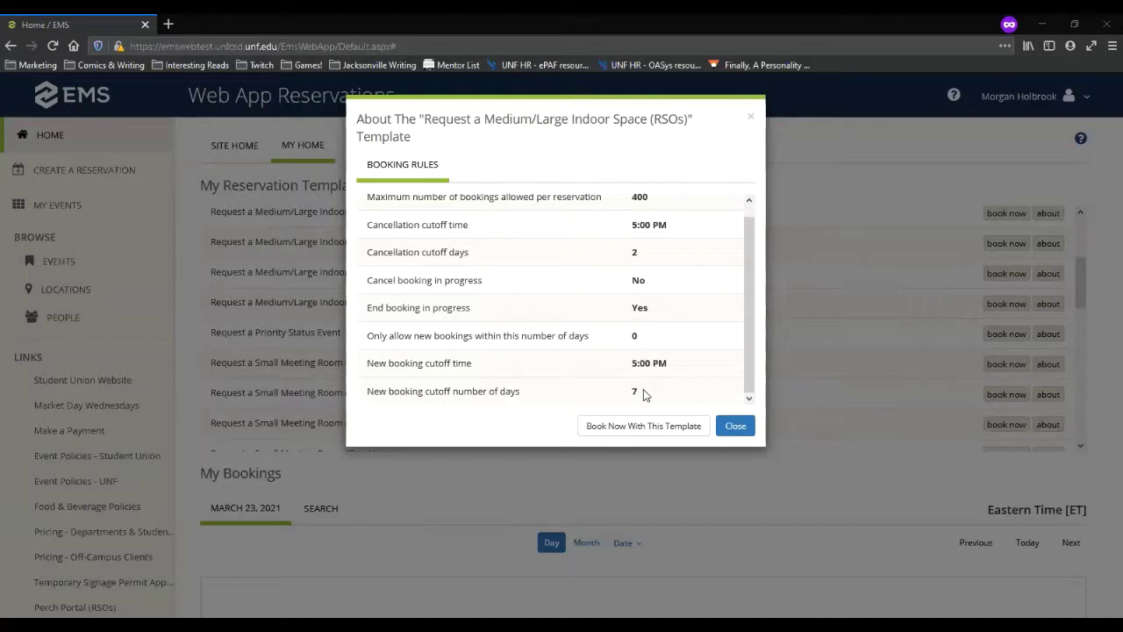
# Step: Close the About template booking rules and scroll back up the reservation templates list
pyautogui.click(735, 425)
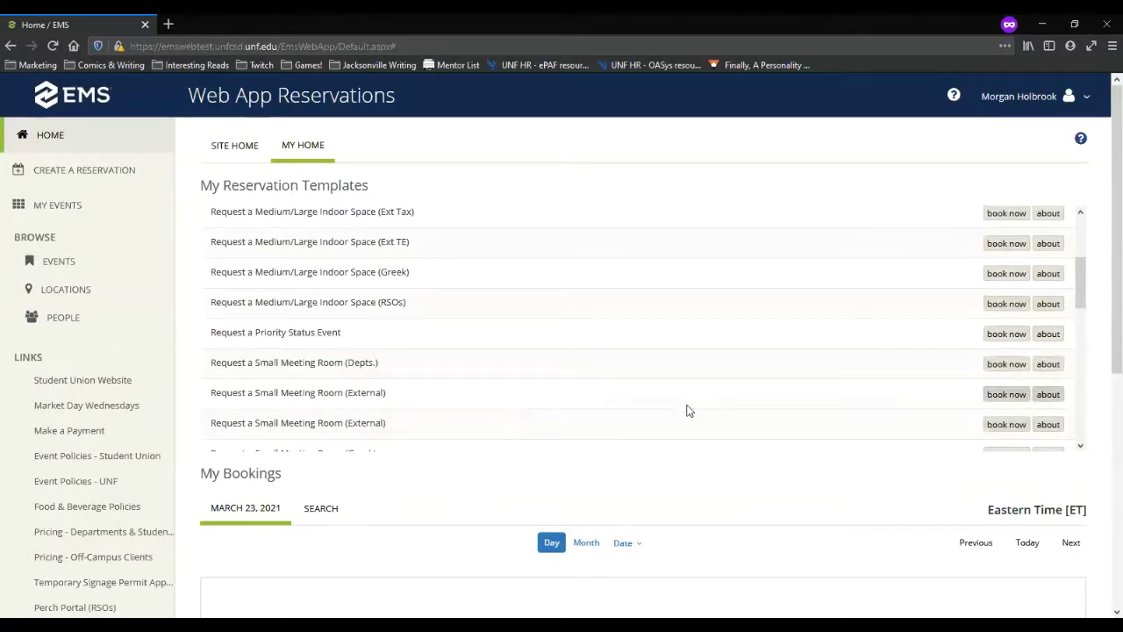
pyautogui.scroll(2, 705, 371)
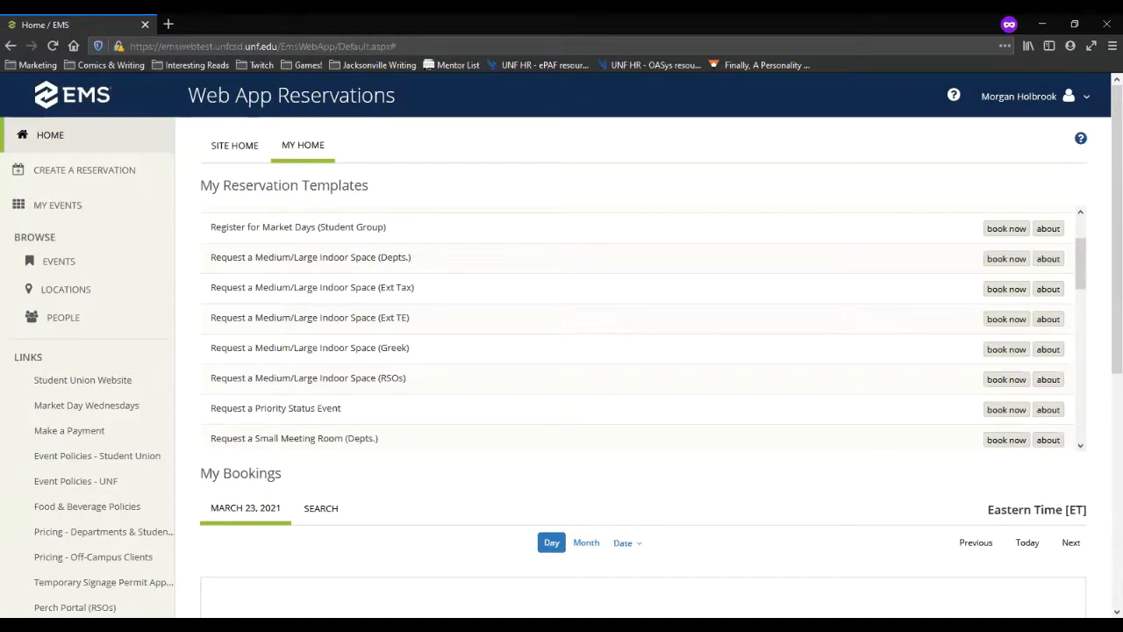
pyautogui.scroll(2, 342, 391)
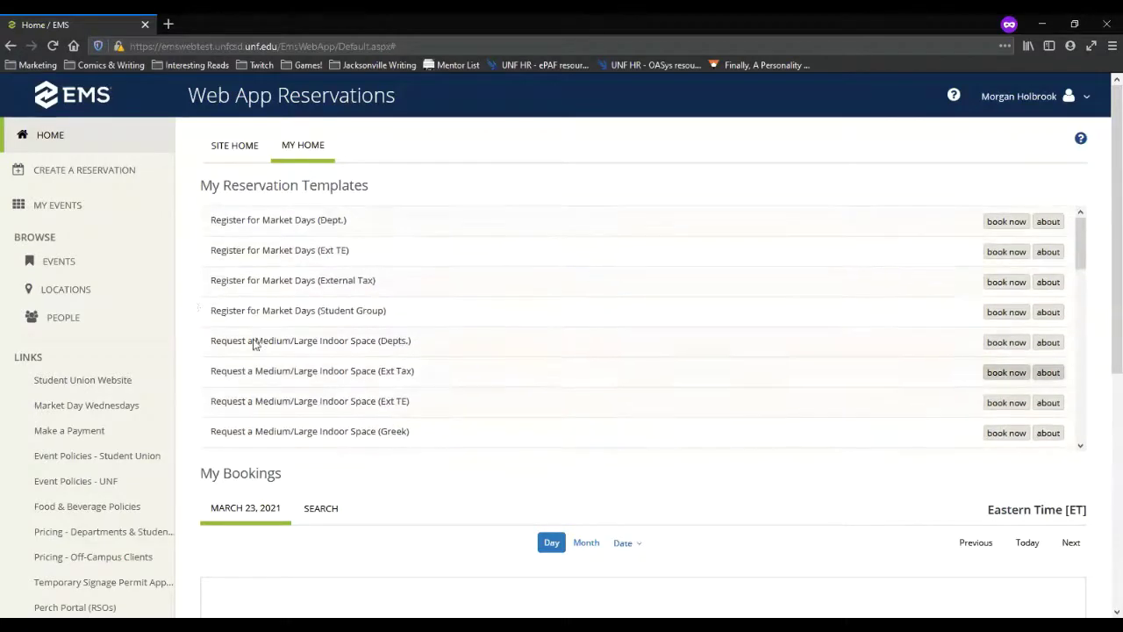
# Step: Go to My Events and check the Weekly Club Meeting reservation, Requested (To Be Approved)
pyautogui.click(60, 203)
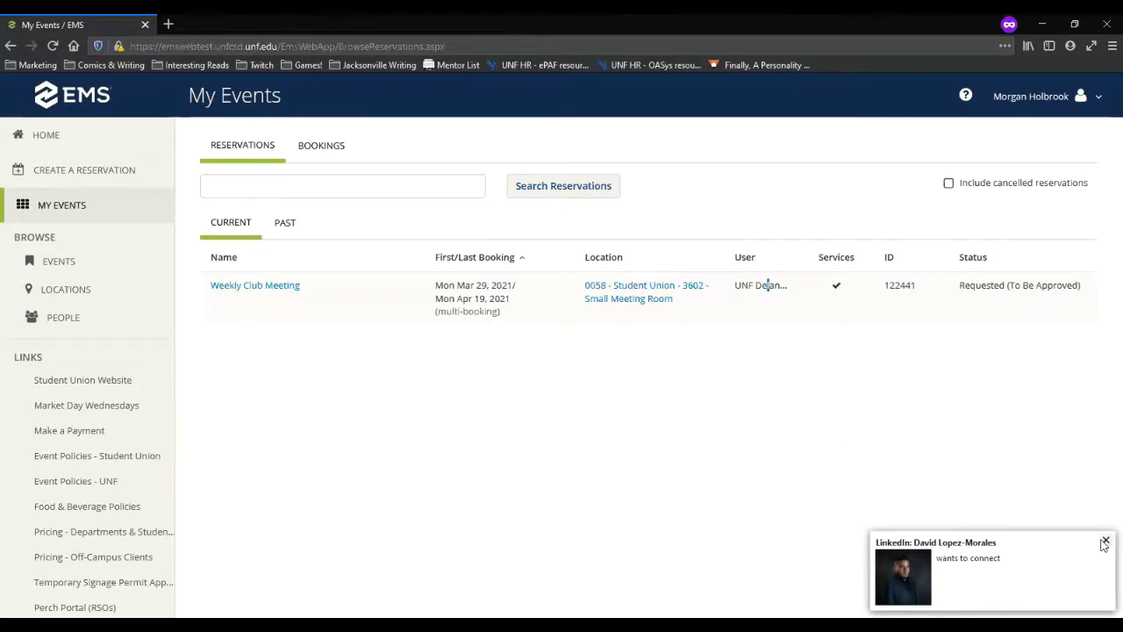
pyautogui.click(1104, 543)
pyautogui.tripleClick(782, 291)
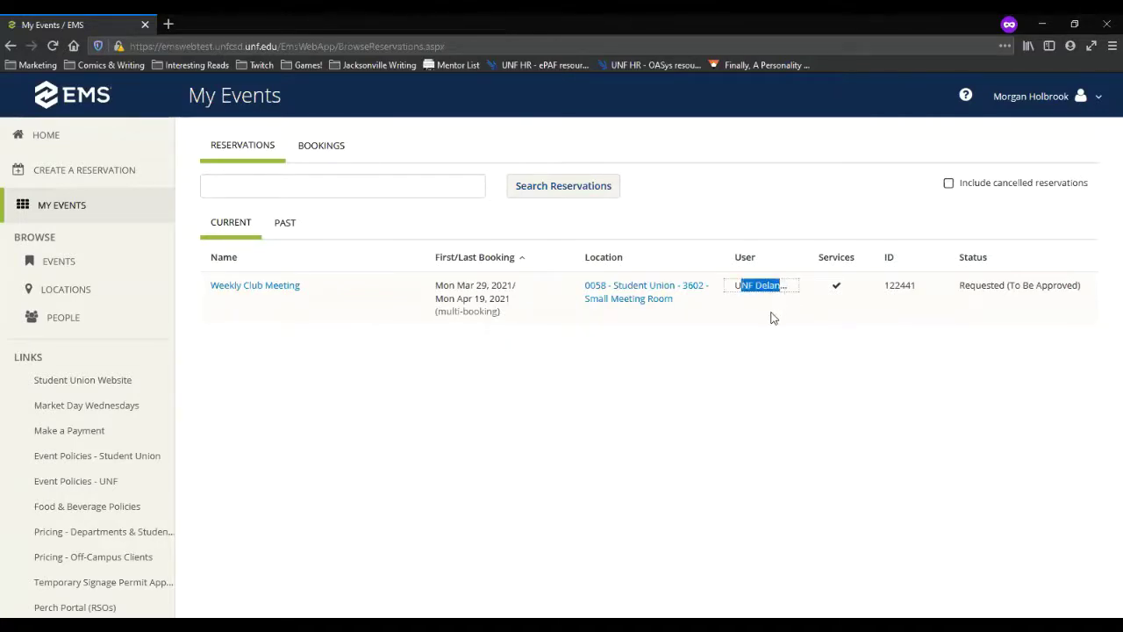
pyautogui.click(695, 364)
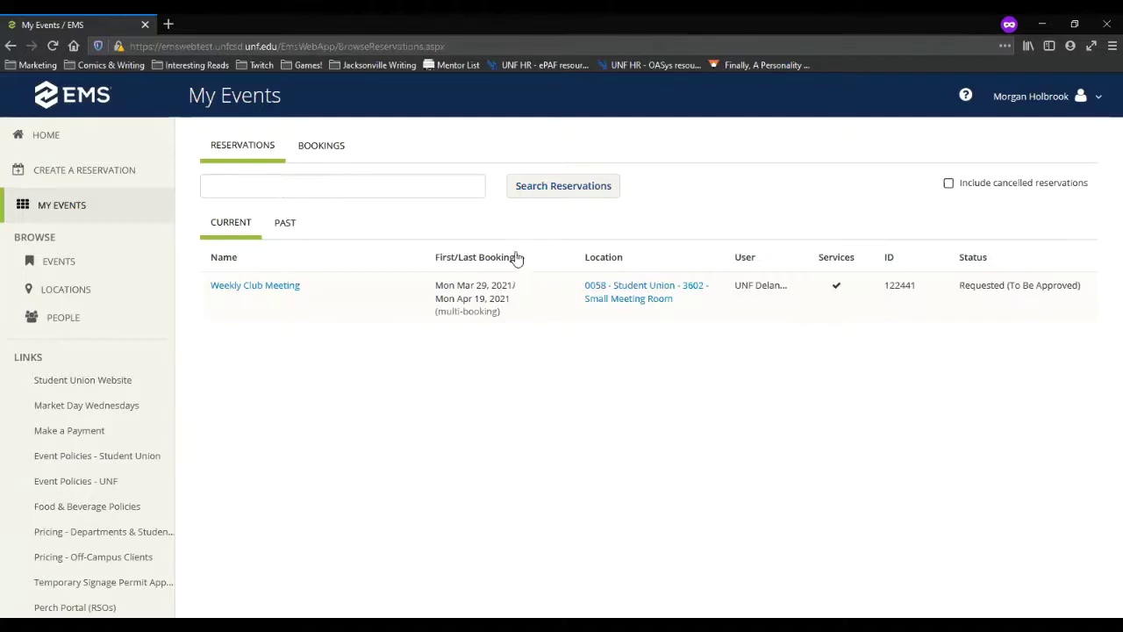
pyautogui.click(286, 290)
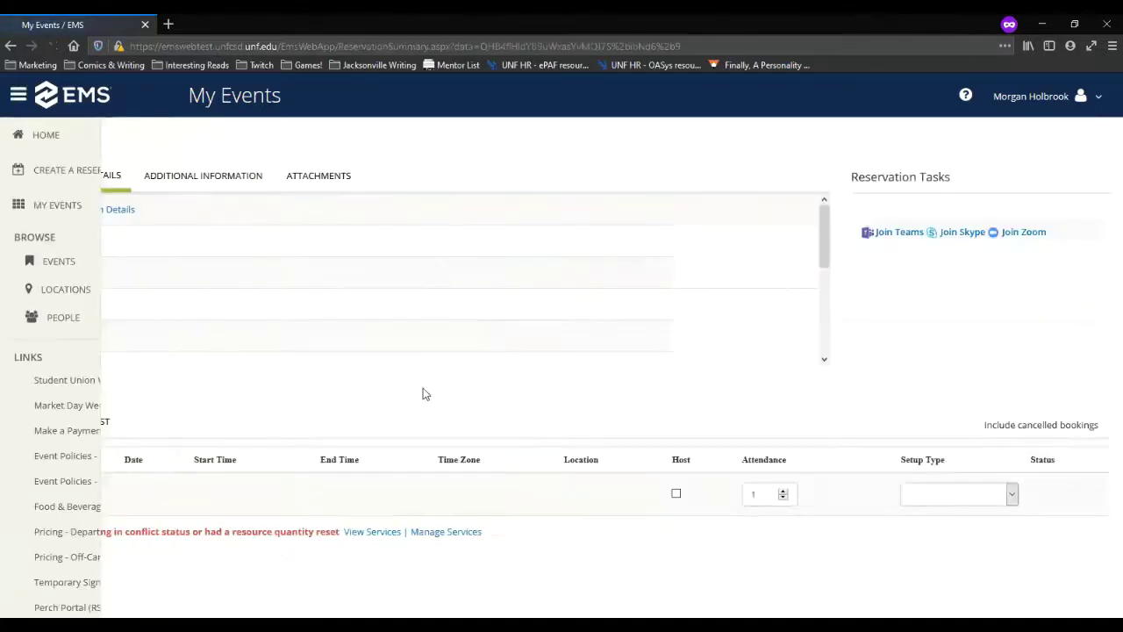
pyautogui.scroll(-2, 383, 401)
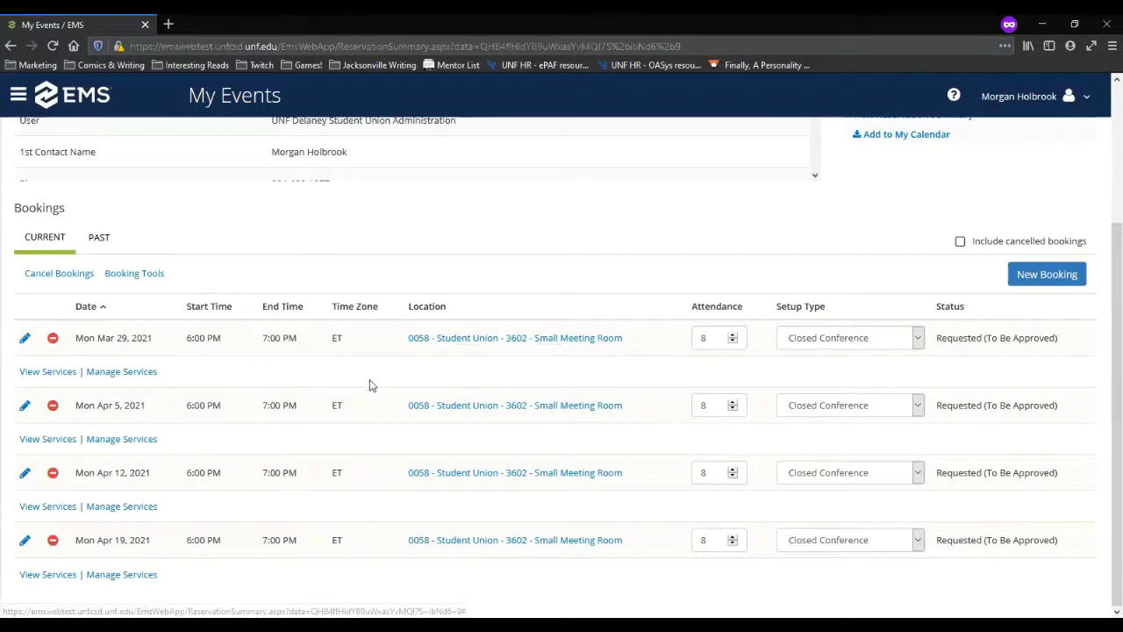
pyautogui.scroll(4, 303, 383)
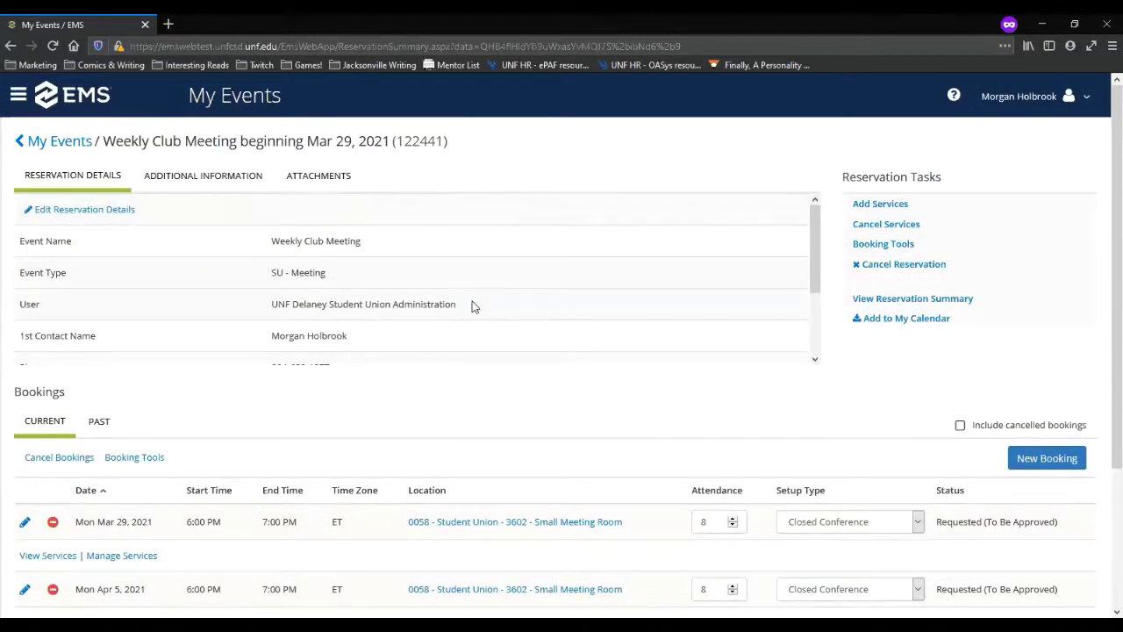
pyautogui.scroll(-2, 474, 308)
pyautogui.scroll(2, 475, 341)
pyautogui.scroll(-2, 335, 332)
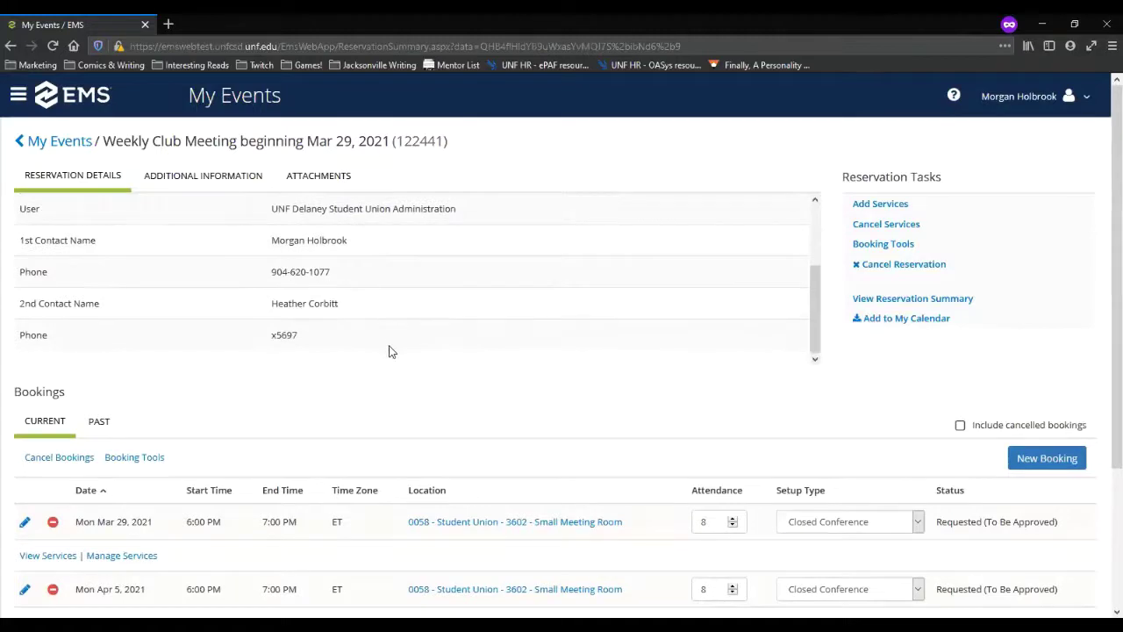
pyautogui.scroll(-3, 389, 351)
pyautogui.scroll(-1, 391, 353)
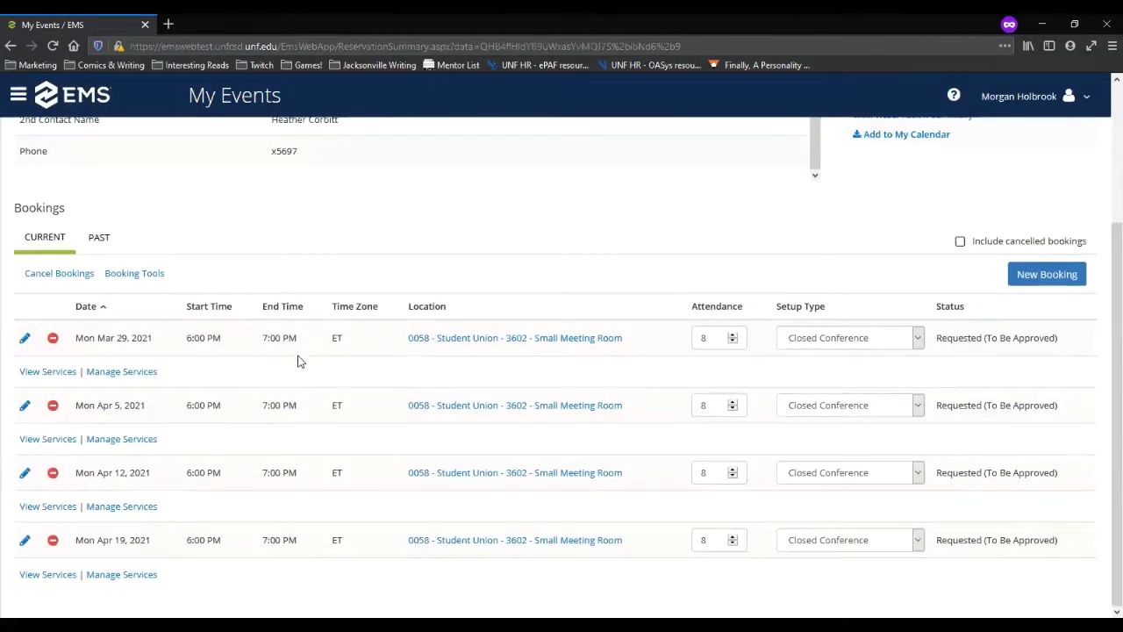
pyautogui.scroll(4, 574, 395)
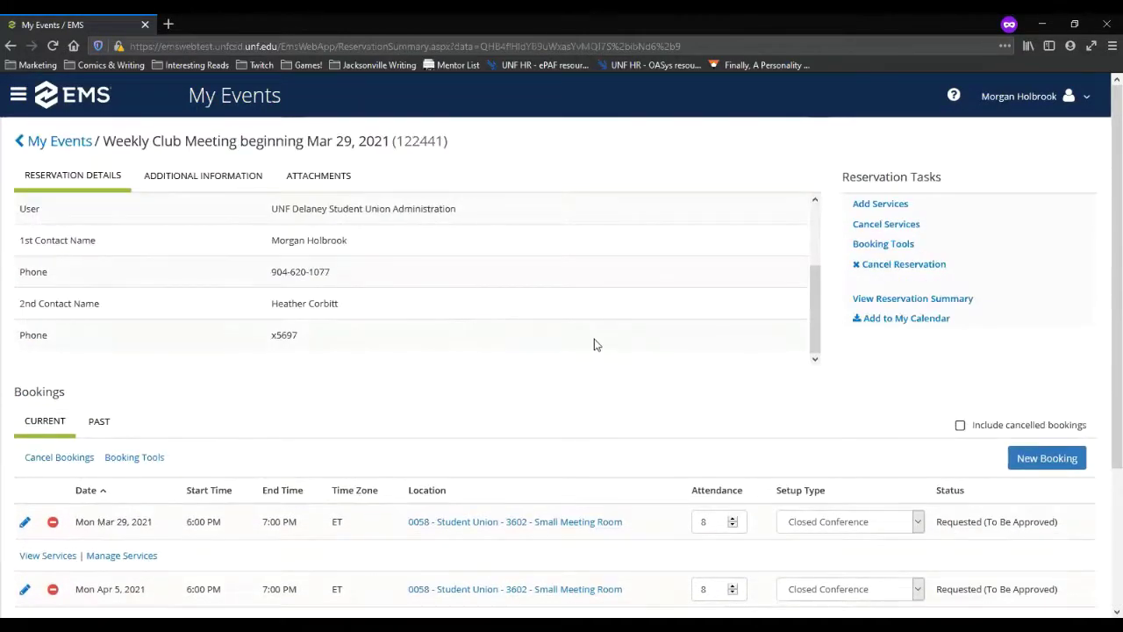
pyautogui.scroll(2, 408, 313)
pyautogui.scroll(-3, 408, 313)
pyautogui.scroll(-4, 275, 421)
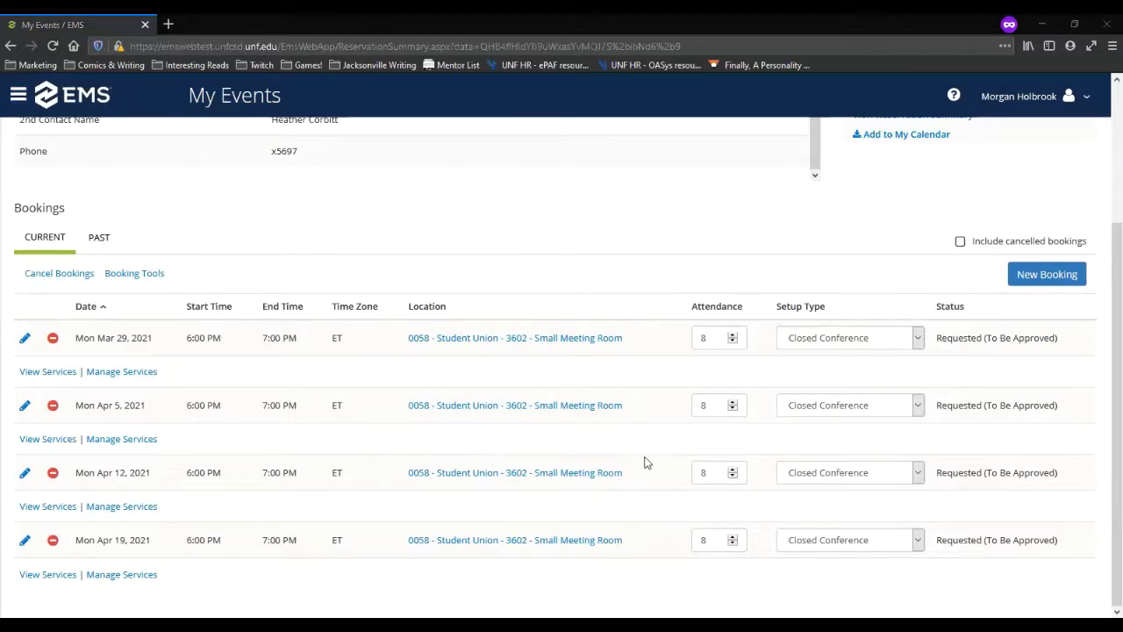
pyautogui.scroll(3, 646, 463)
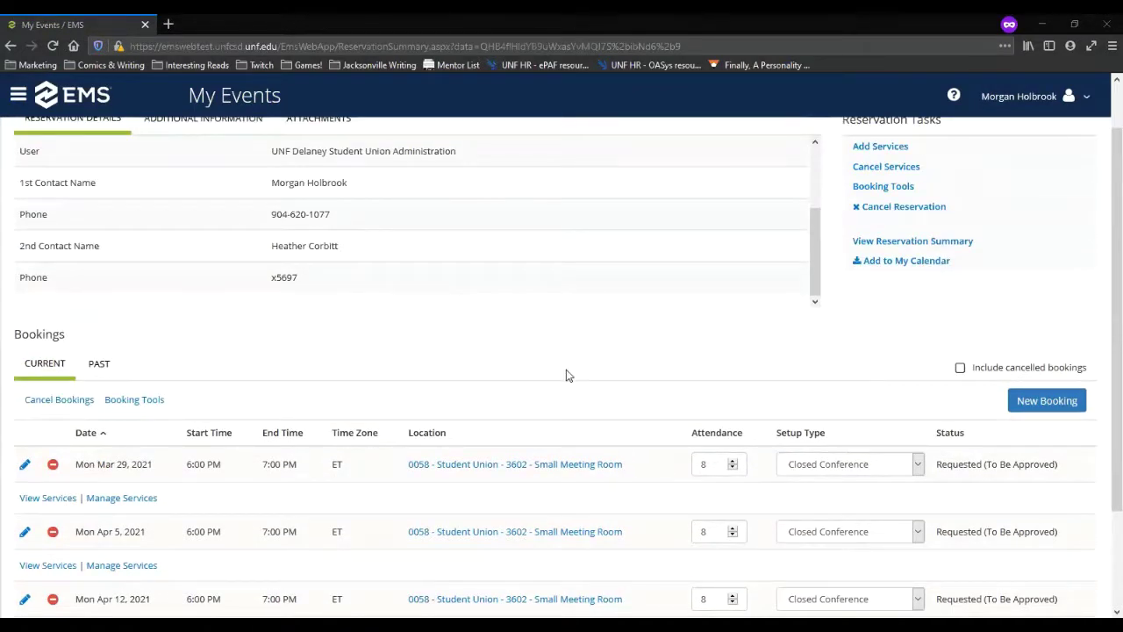
pyautogui.scroll(2, 567, 373)
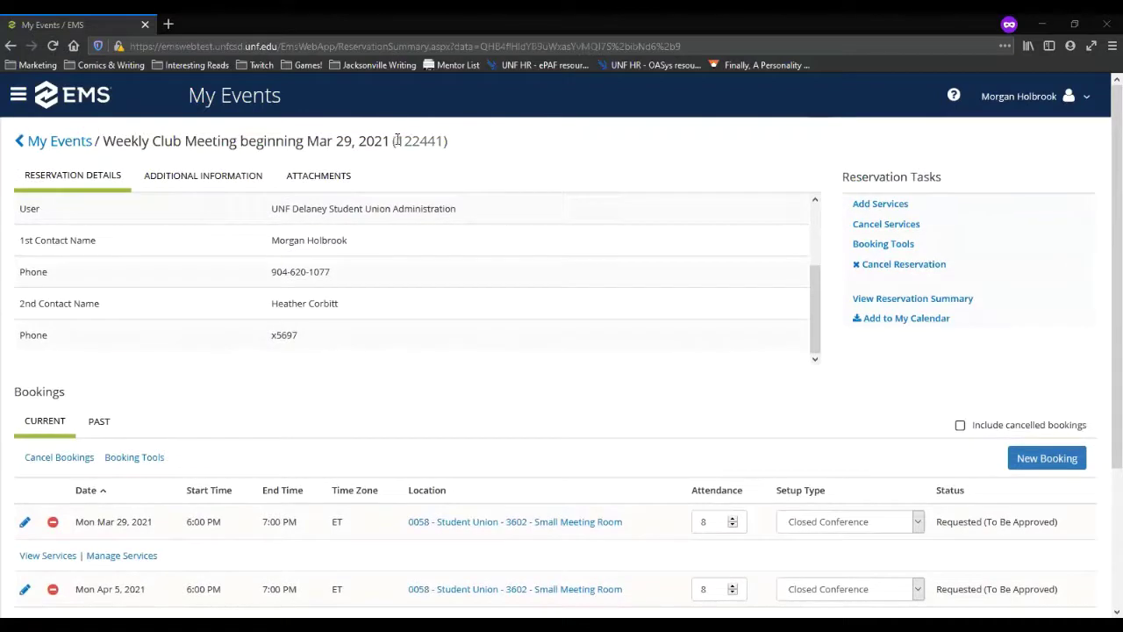
pyautogui.moveTo(396, 140); pyautogui.dragTo(444, 141)
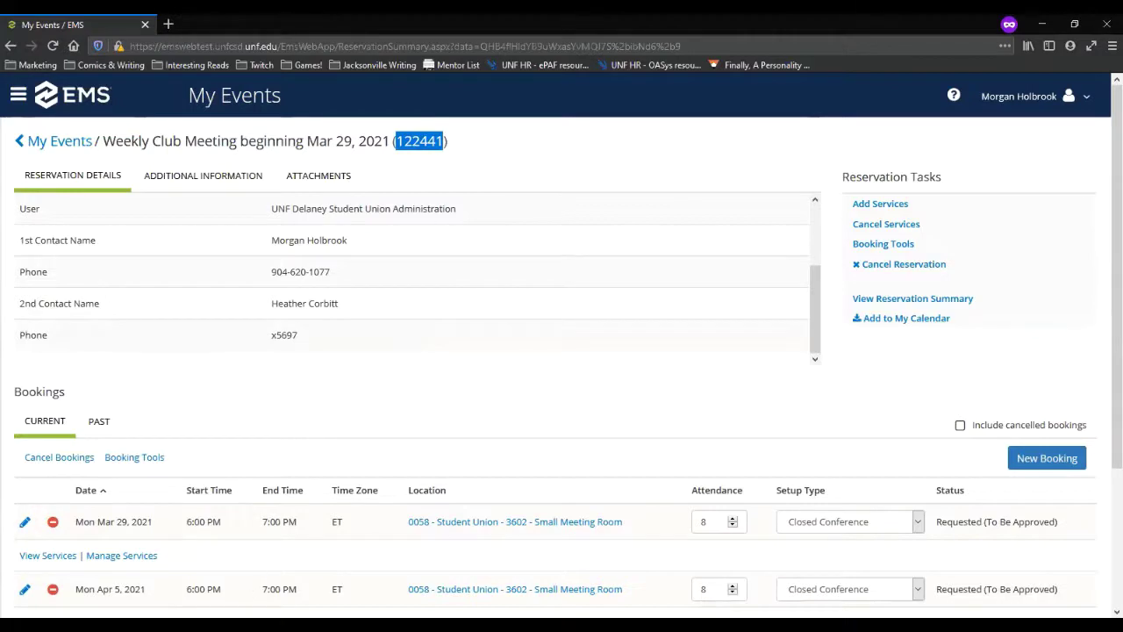
pyautogui.click(267, 625)
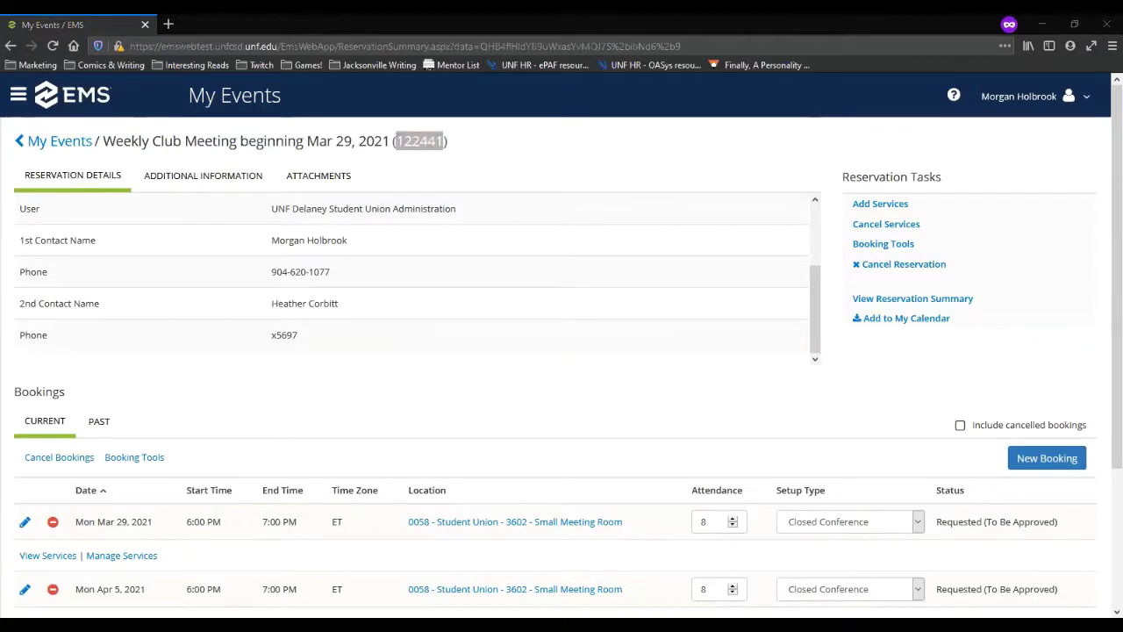
pyautogui.click(368, 391)
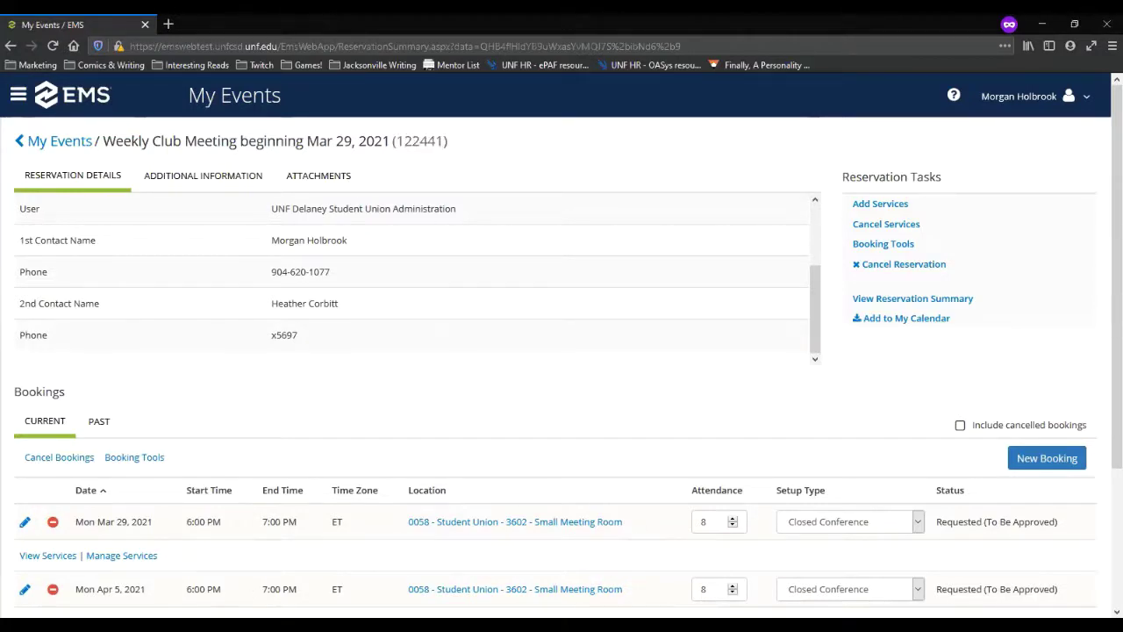
pyautogui.scroll(-4, 389, 494)
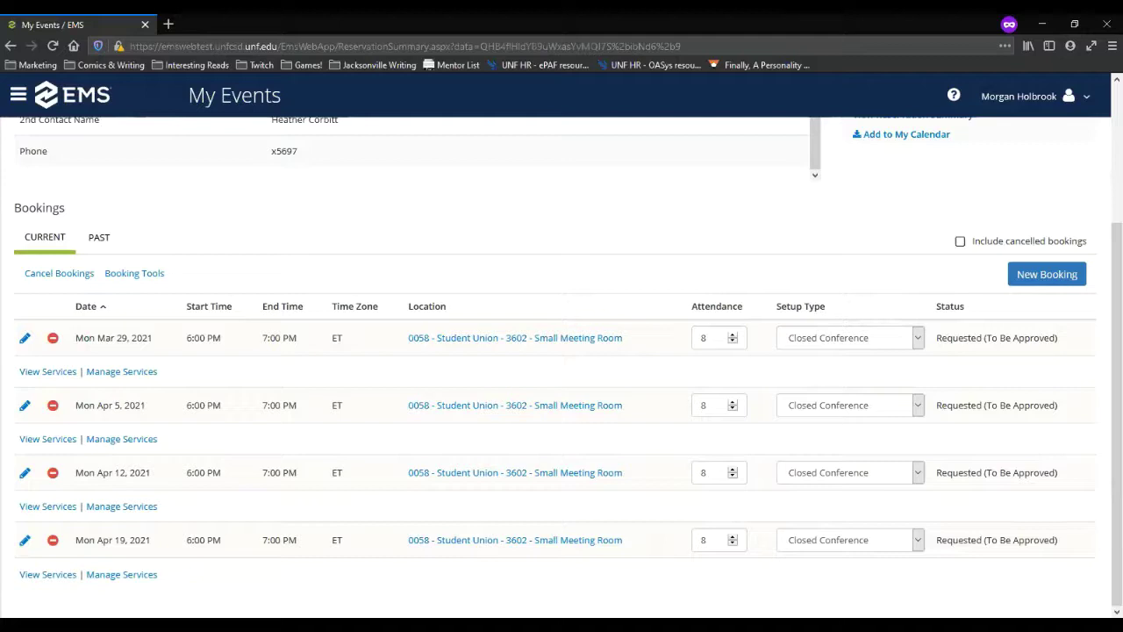
pyautogui.scroll(3, 349, 513)
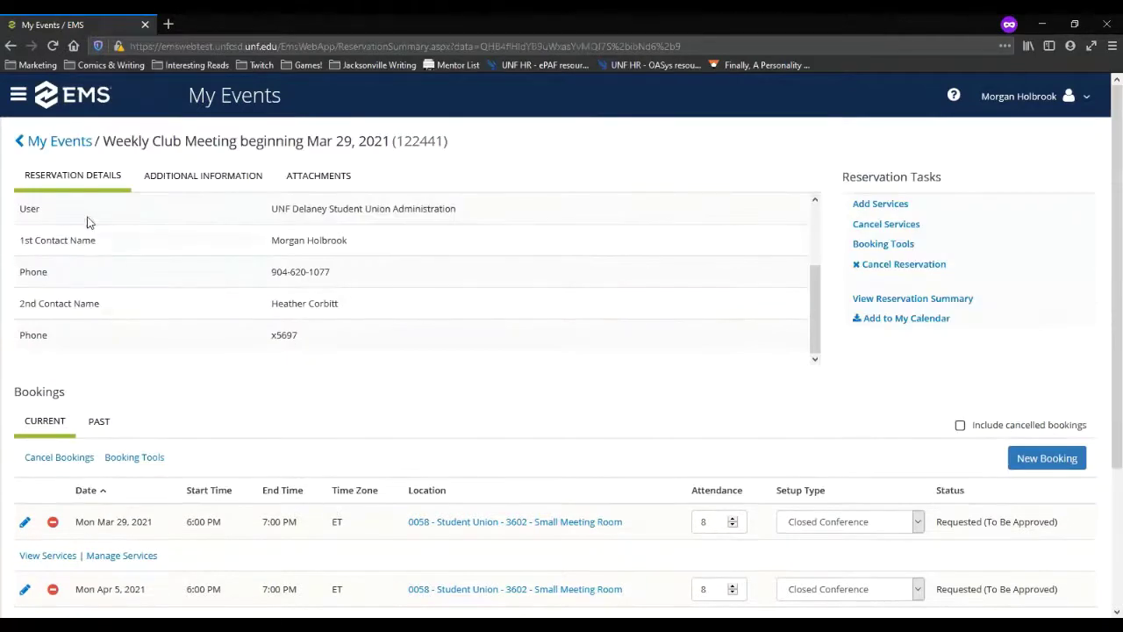
pyautogui.click(78, 148)
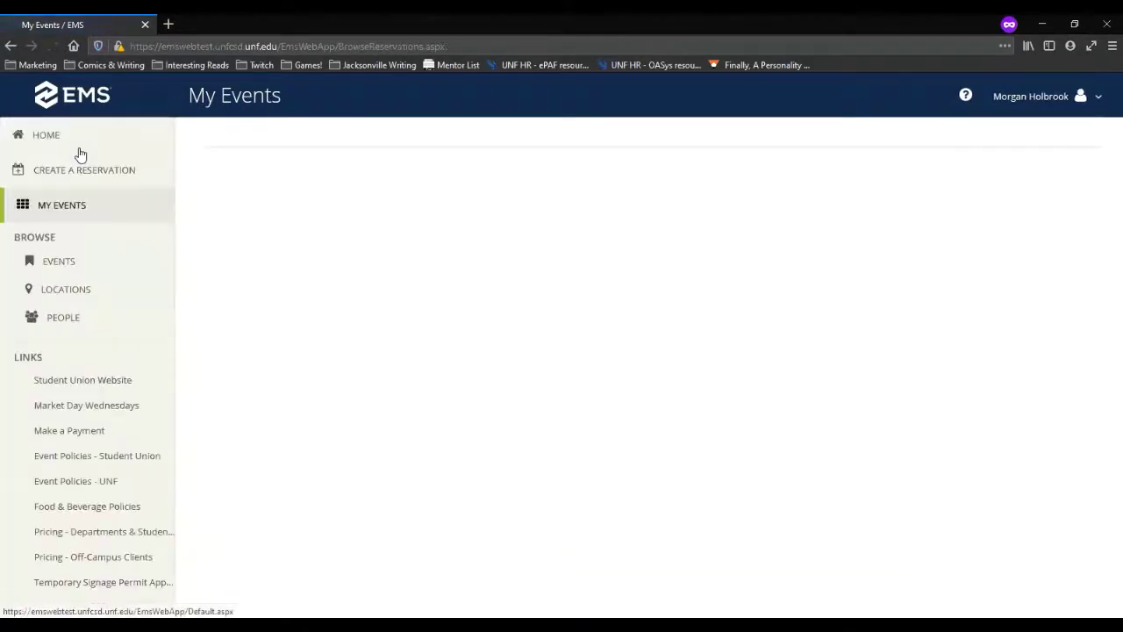
# Step: Go Home and start Create a Reservation to reach the Room Request page
pyautogui.click(63, 139)
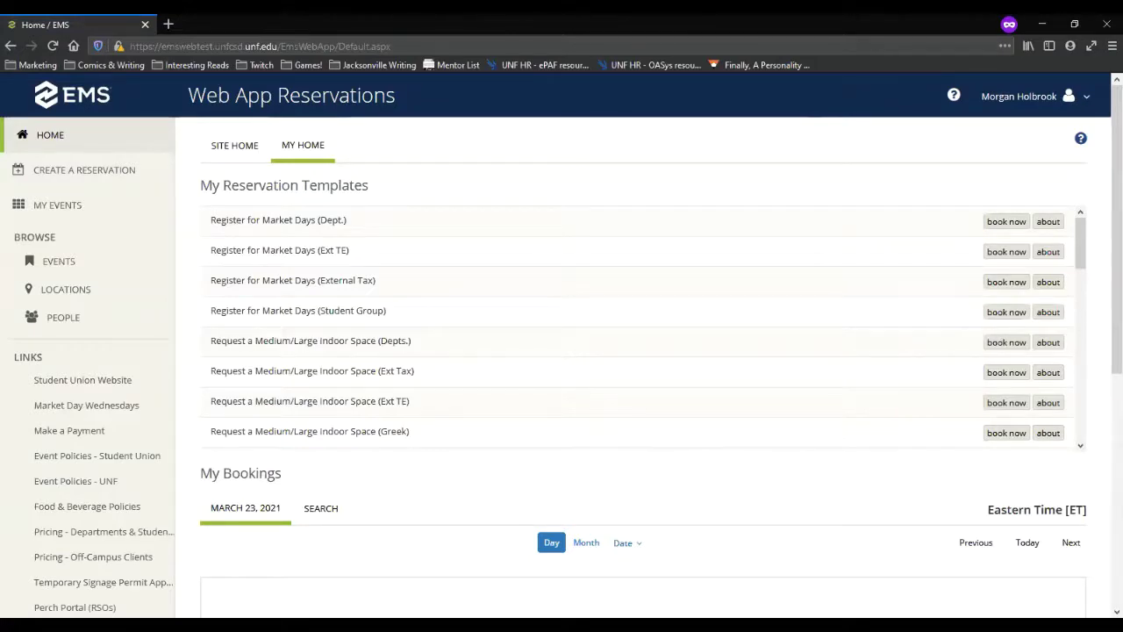
pyautogui.click(86, 180)
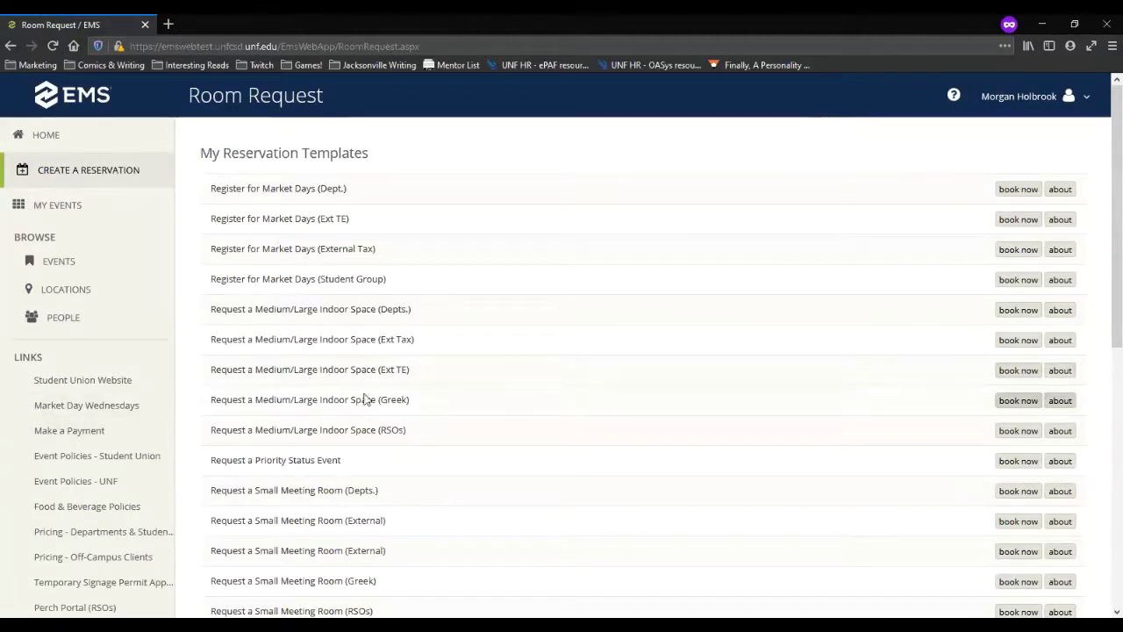
# Step: Browse the templates, noting Small Meeting Room, Tabling and Multiple Event Spaces (RSOs) requests
pyautogui.moveTo(373, 430); pyautogui.dragTo(216, 429)
pyautogui.click(439, 466)
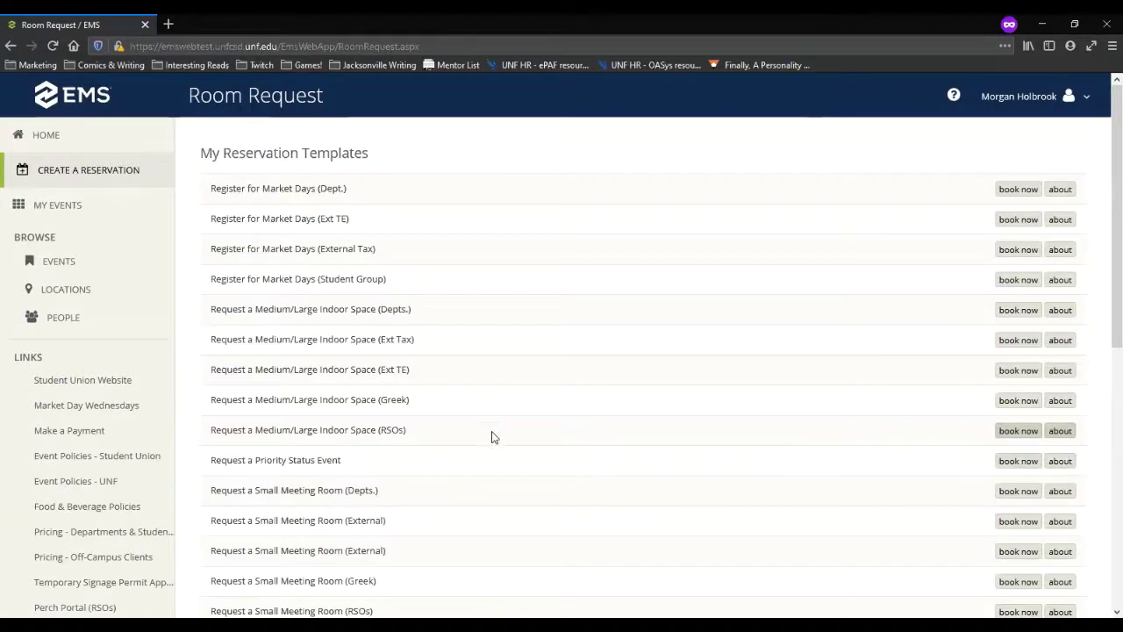
pyautogui.scroll(-3, 463, 444)
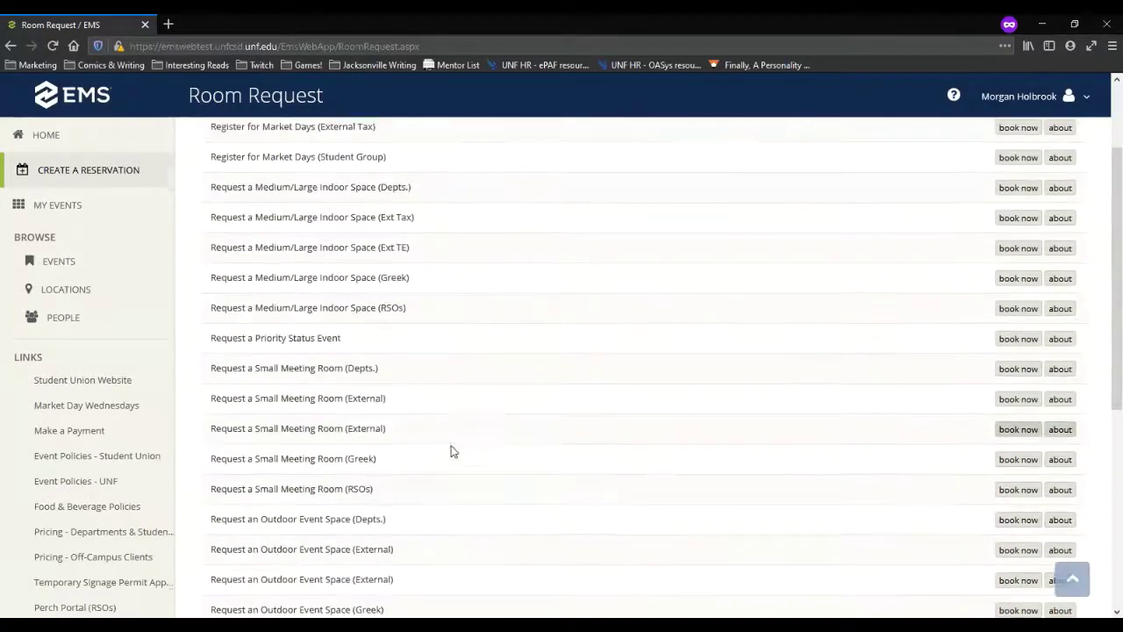
pyautogui.tripleClick(204, 485)
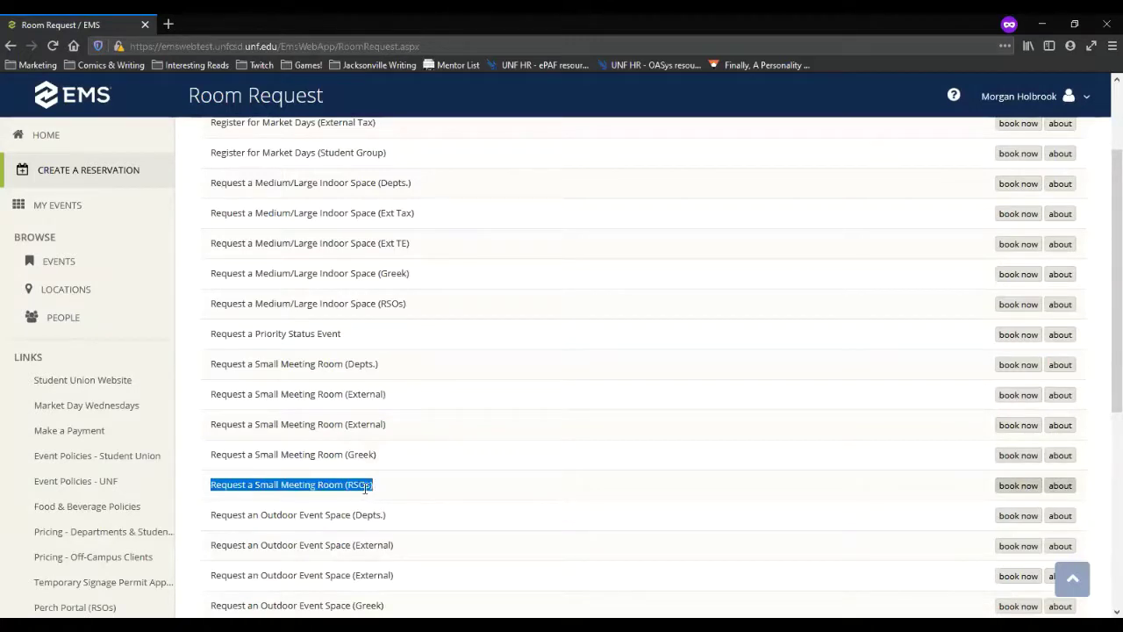
pyautogui.scroll(-2, 365, 488)
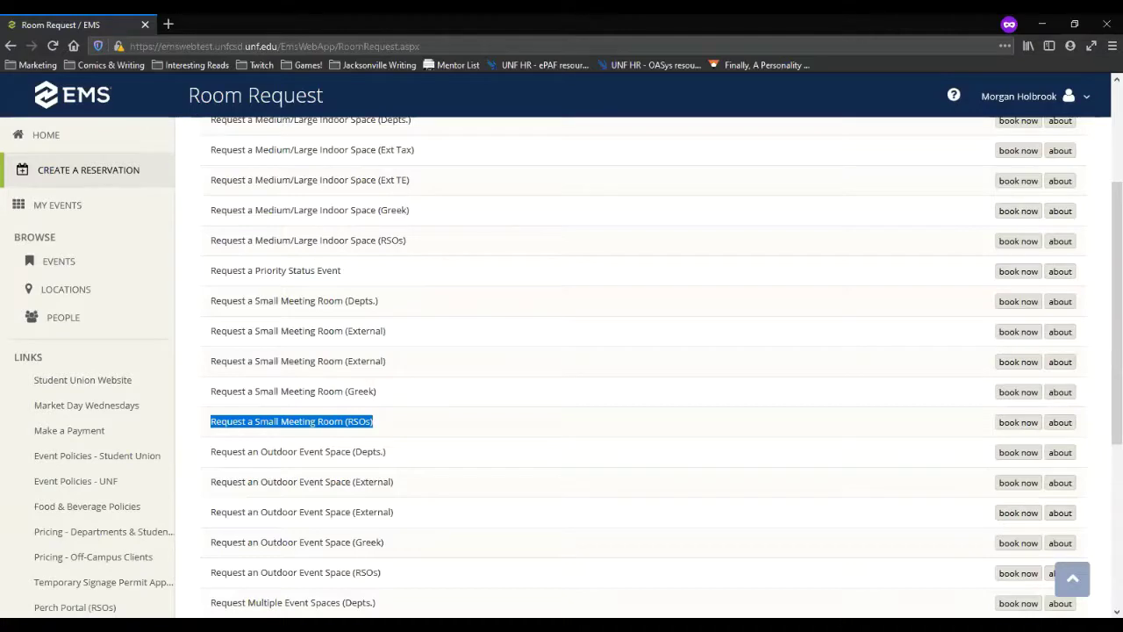
pyautogui.scroll(-6, 372, 518)
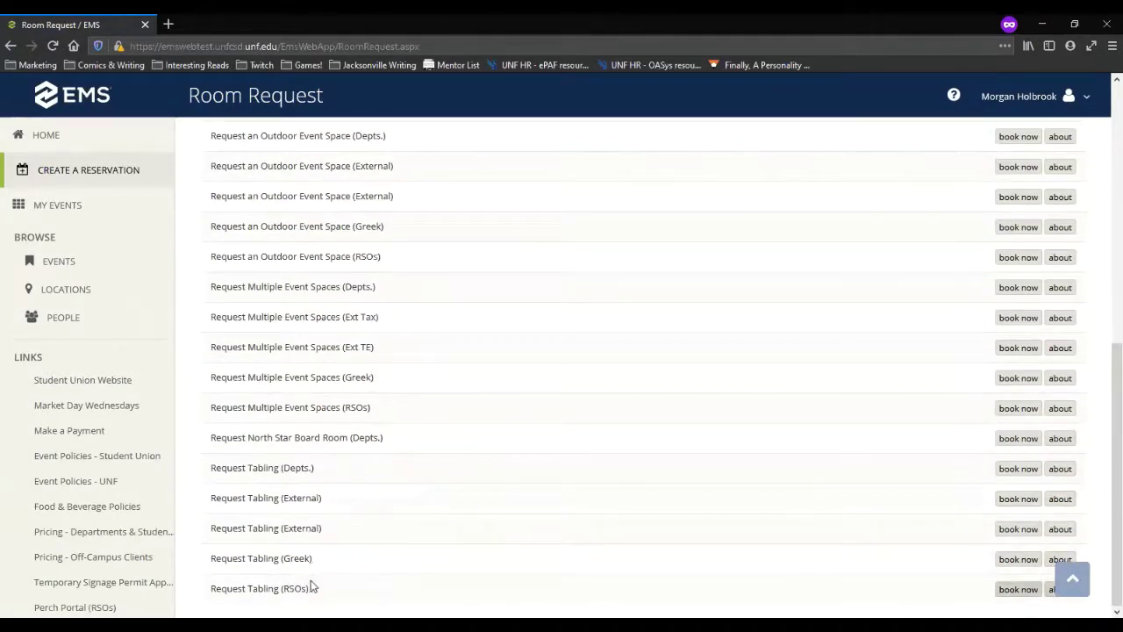
pyautogui.tripleClick(205, 588)
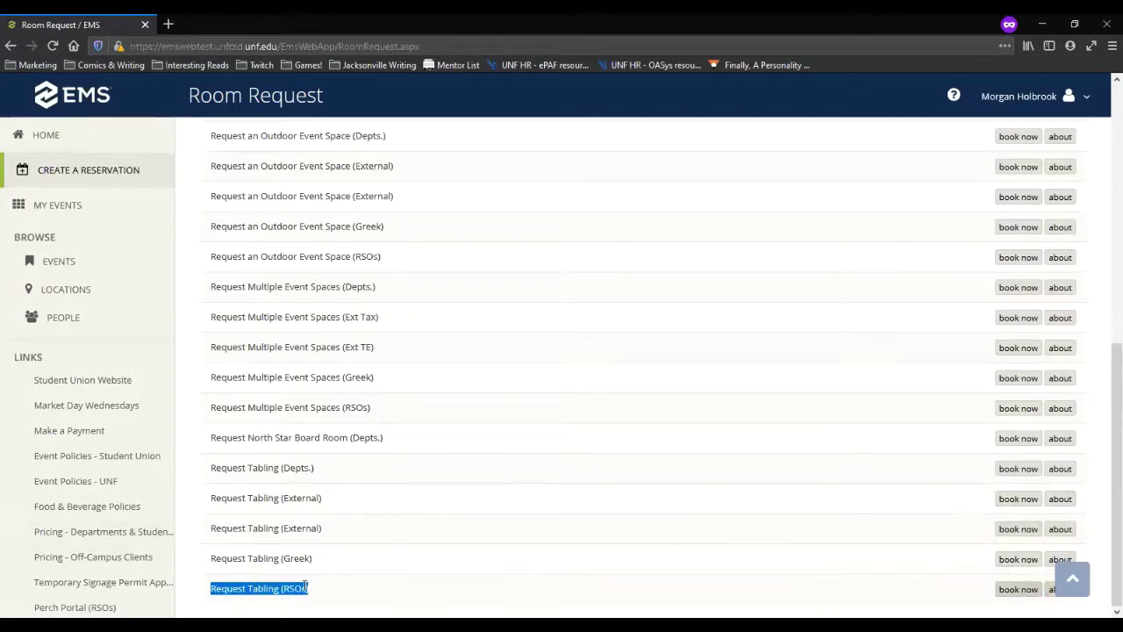
pyautogui.click(267, 584)
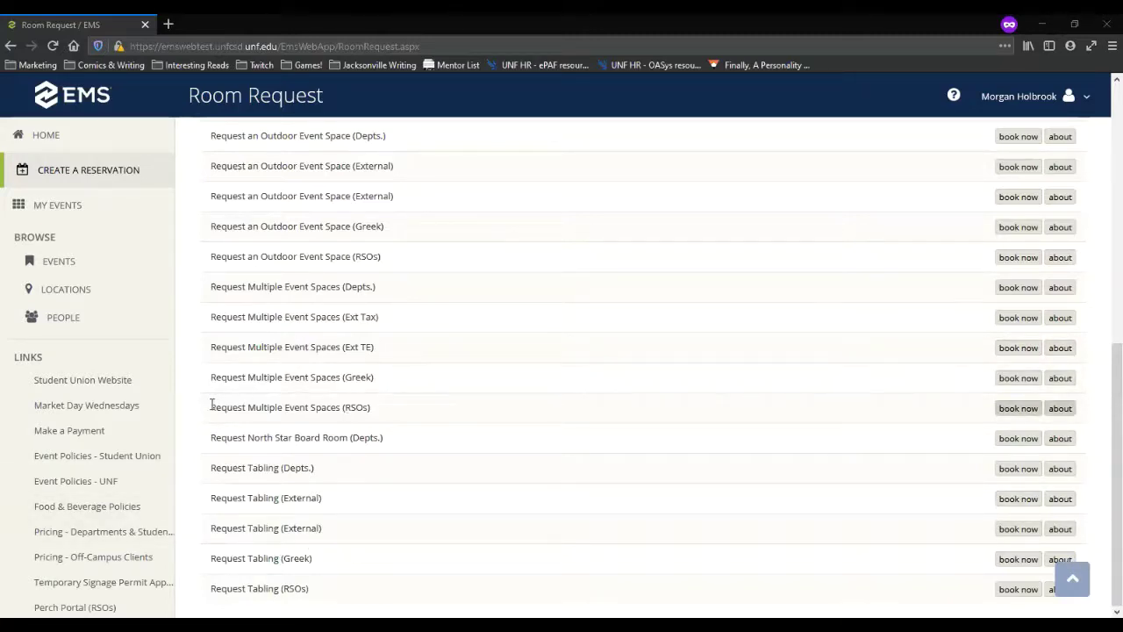
pyautogui.moveTo(211, 405); pyautogui.dragTo(401, 416)
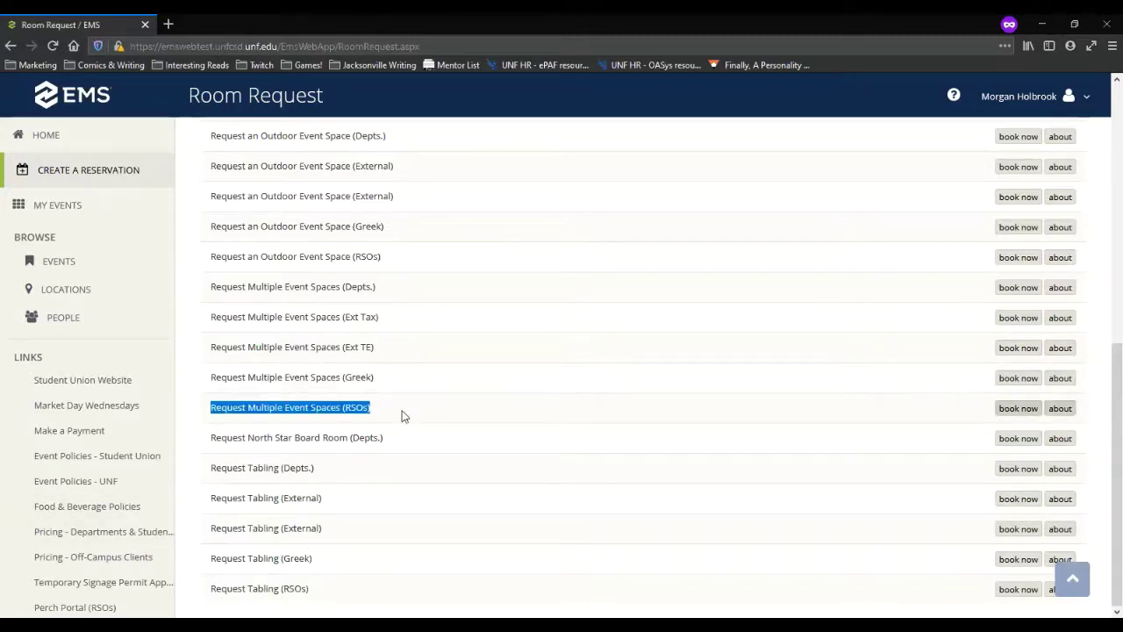
pyautogui.click(705, 420)
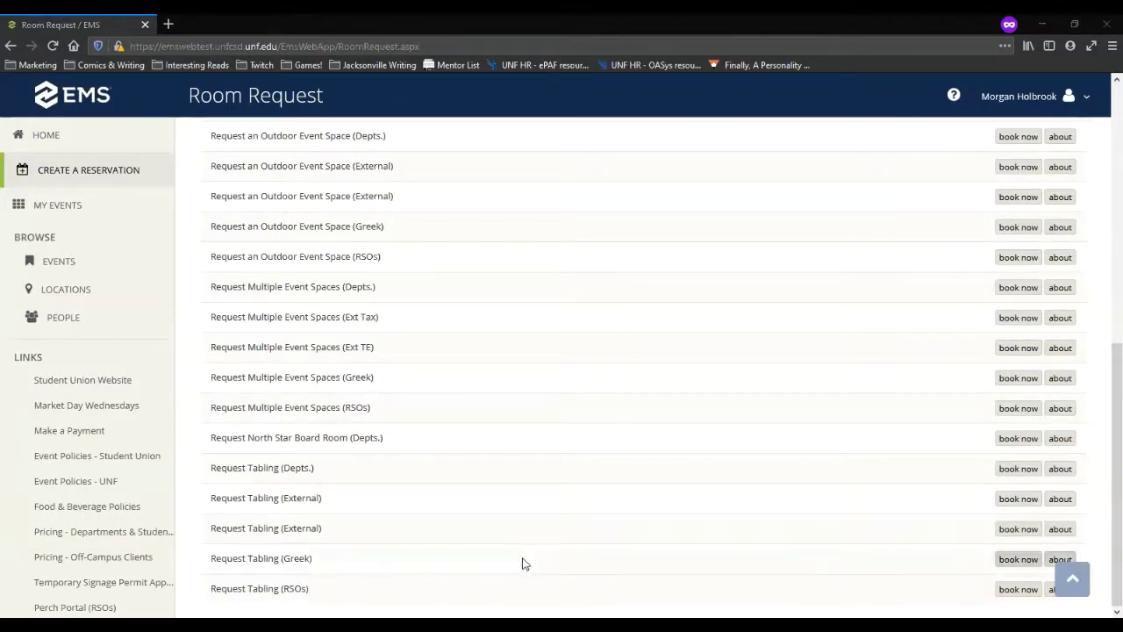
pyautogui.scroll(3, 472, 583)
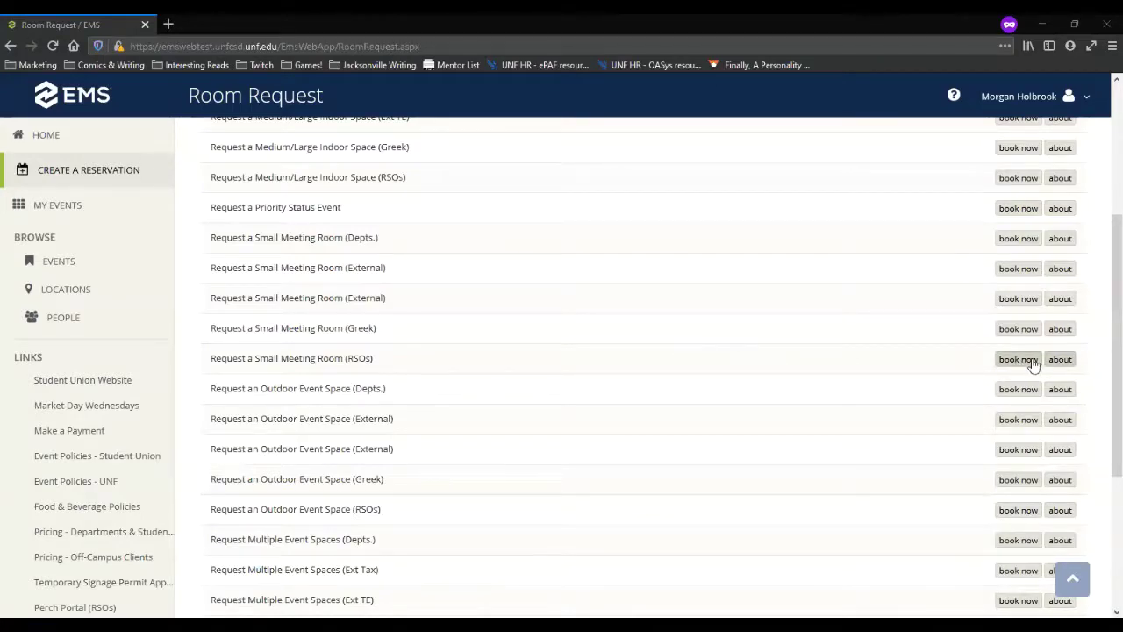
# Step: Book a Small Meeting Room (RSOs) request dated Thursday, April 1, 2021
pyautogui.click(1018, 361)
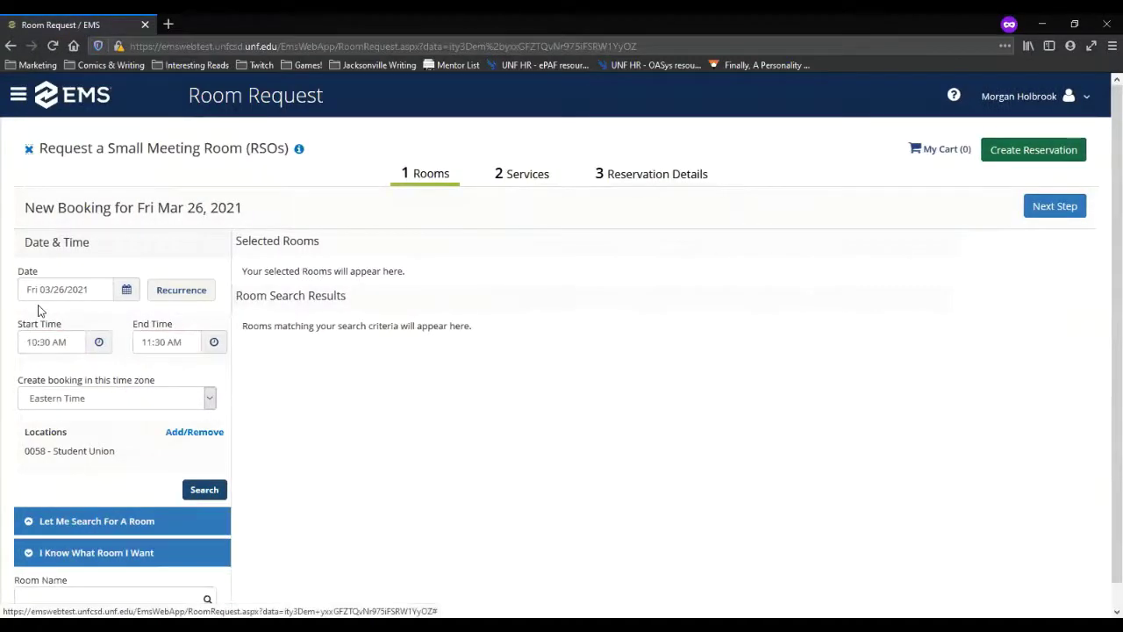
pyautogui.click(125, 290)
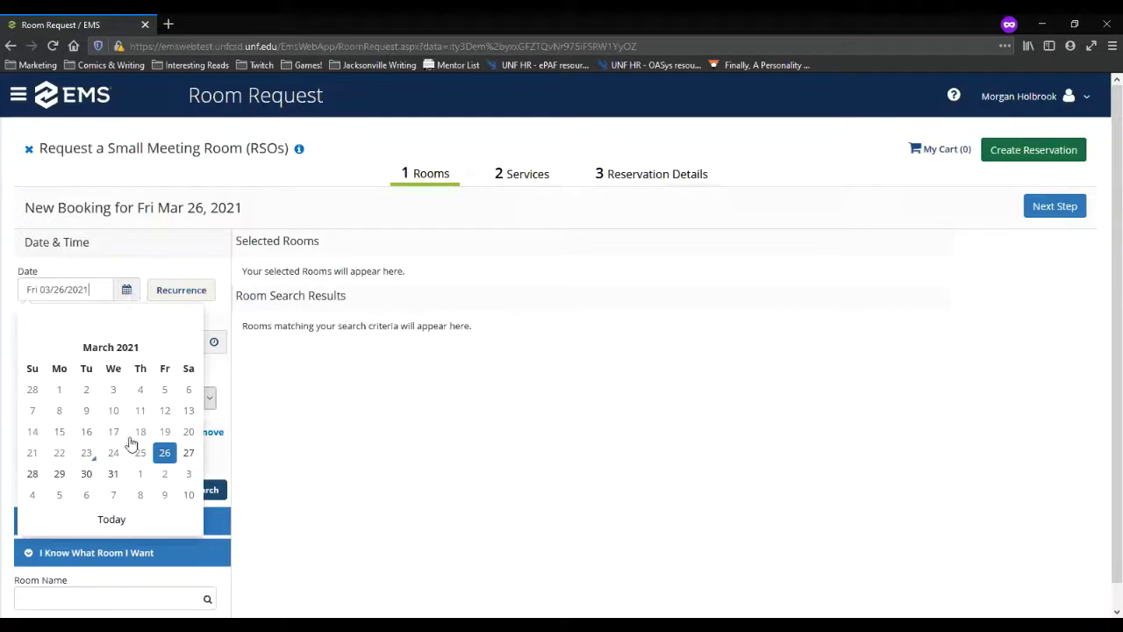
pyautogui.click(125, 290)
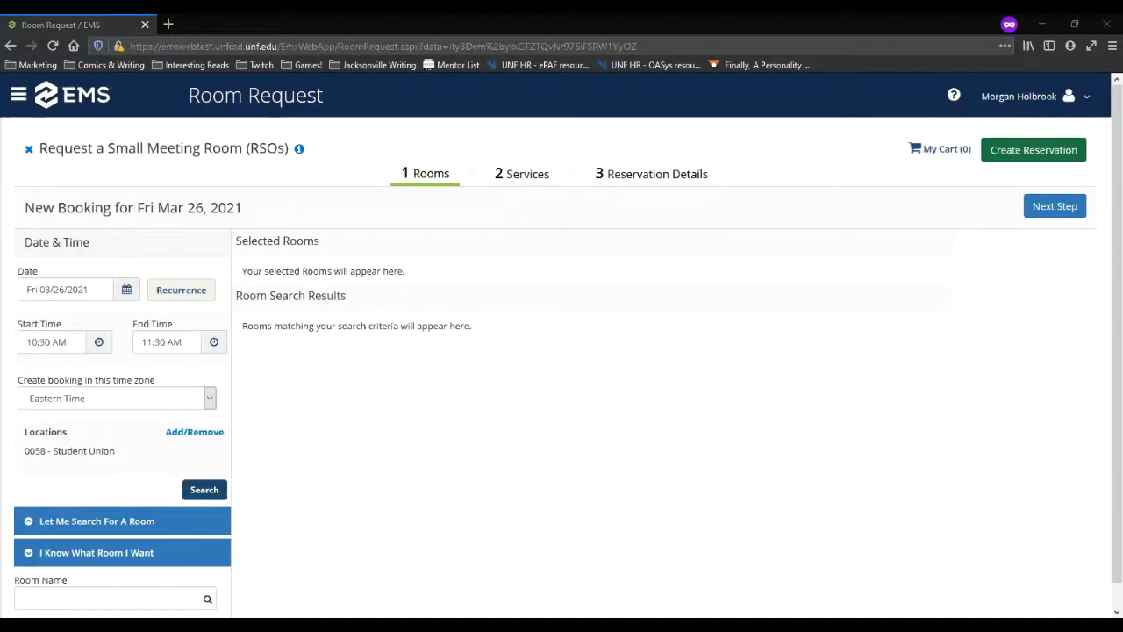
pyautogui.click(126, 292)
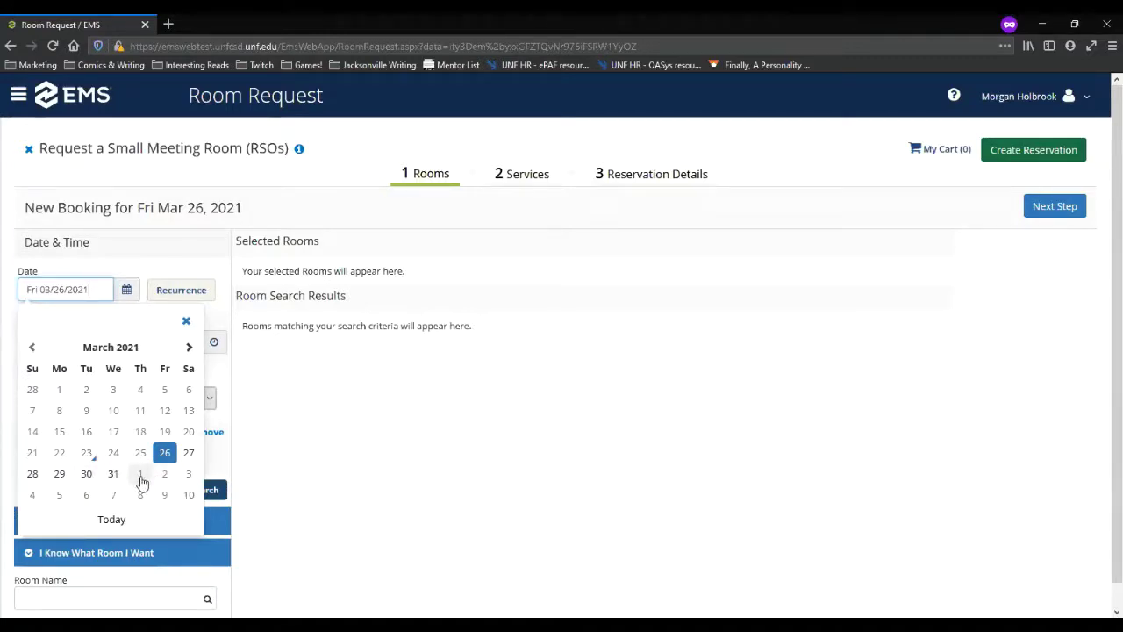
pyautogui.click(189, 346)
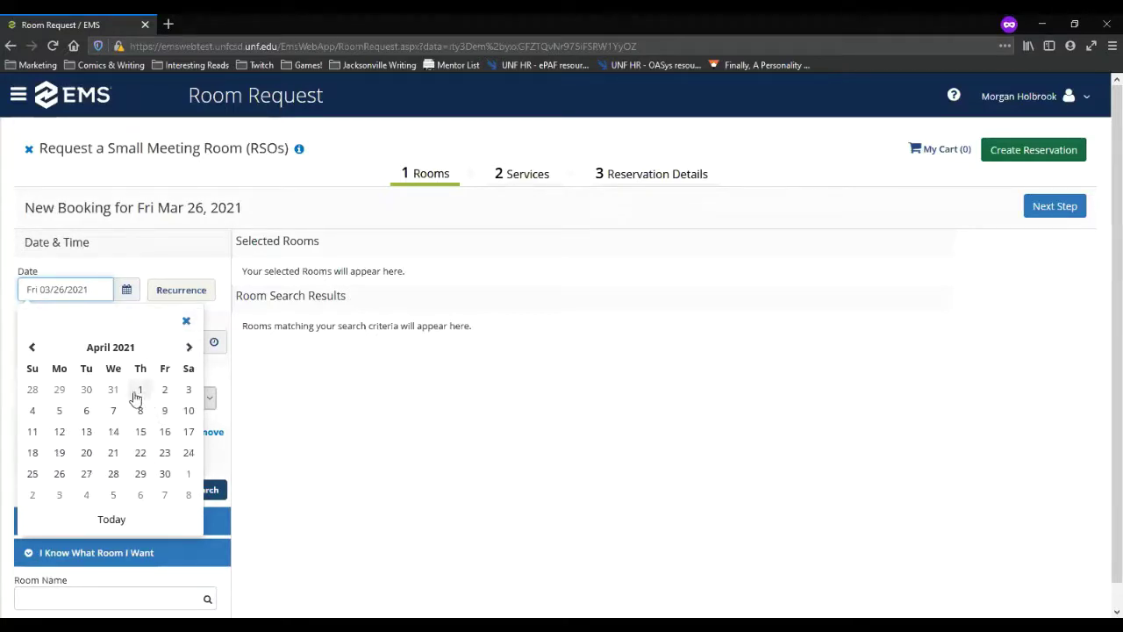
pyautogui.click(142, 389)
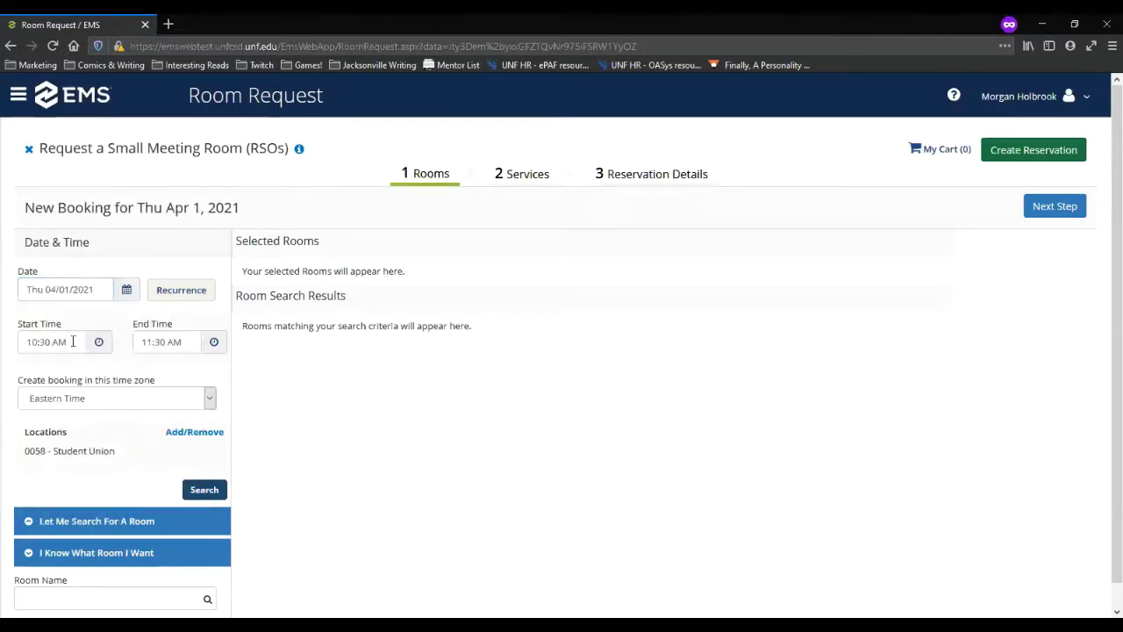
# Step: Set the booking's start time to 5:30 AM, making it run 5:30–6:30 AM
pyautogui.click(99, 344)
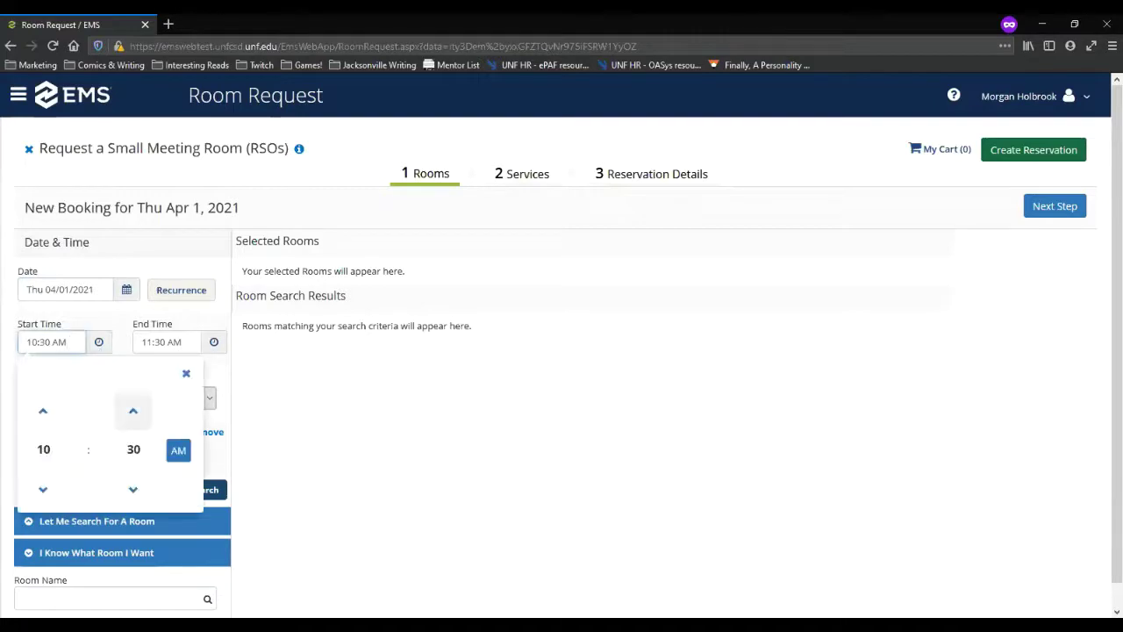
pyautogui.click(179, 451)
pyautogui.click(43, 410)
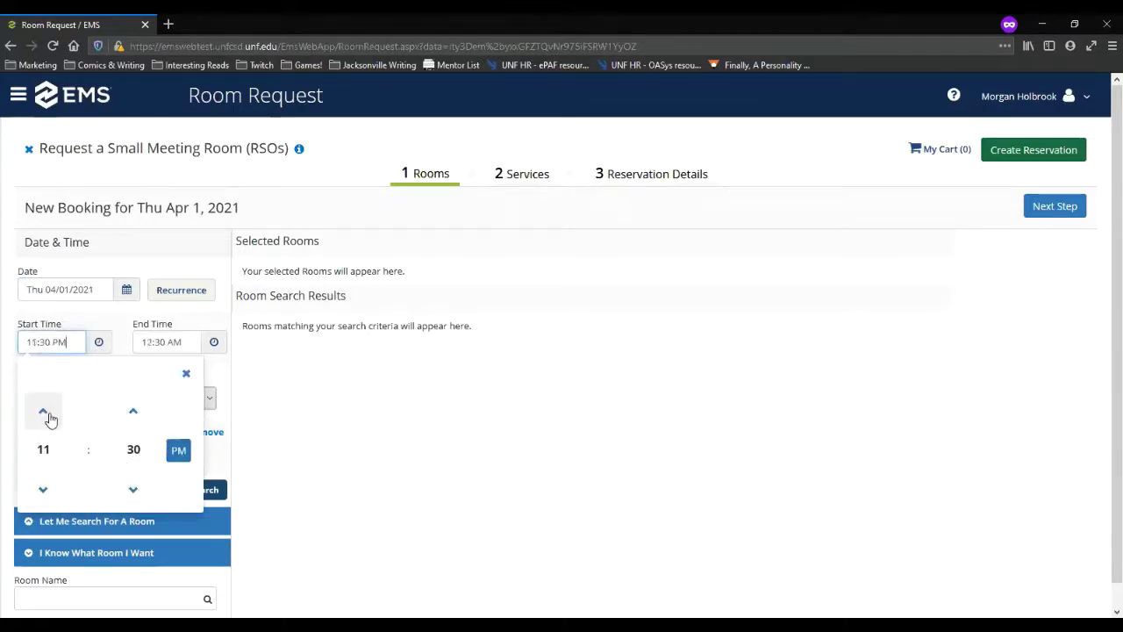
pyautogui.click(44, 491)
pyautogui.click(44, 490)
pyautogui.click(44, 491)
pyautogui.click(44, 490)
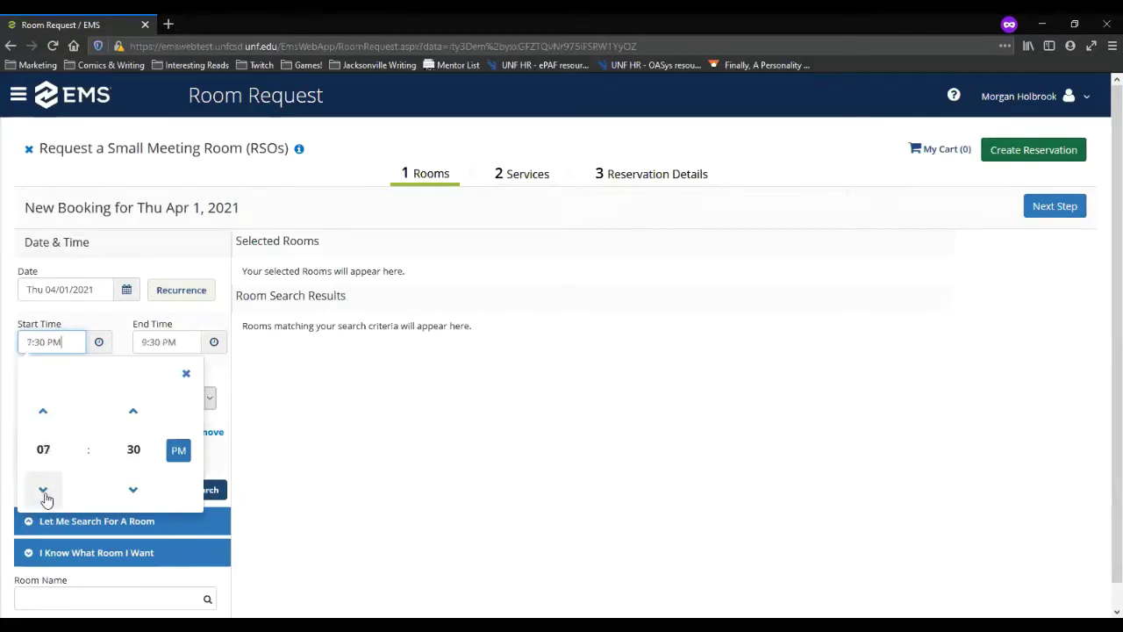
pyautogui.click(44, 490)
pyautogui.click(44, 491)
pyautogui.click(44, 491)
pyautogui.click(44, 490)
pyautogui.click(44, 490)
pyautogui.click(44, 490)
pyautogui.click(44, 491)
pyautogui.click(44, 491)
pyautogui.click(44, 491)
pyautogui.click(44, 490)
pyautogui.click(44, 491)
pyautogui.click(44, 490)
pyautogui.click(44, 490)
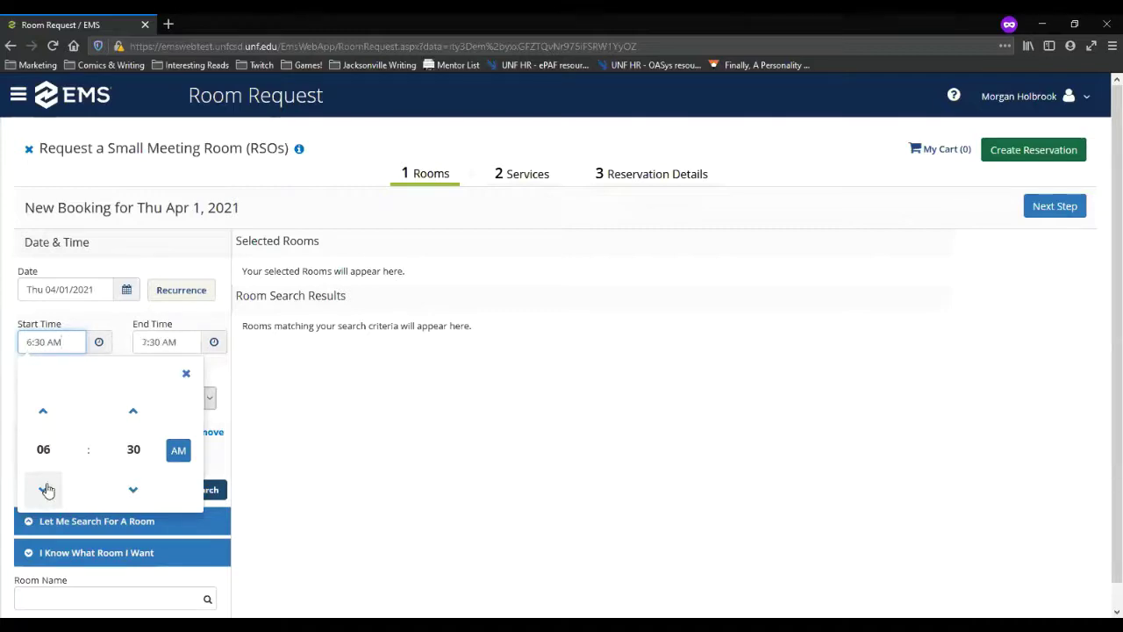
pyautogui.click(132, 490)
pyautogui.click(133, 491)
pyautogui.click(132, 492)
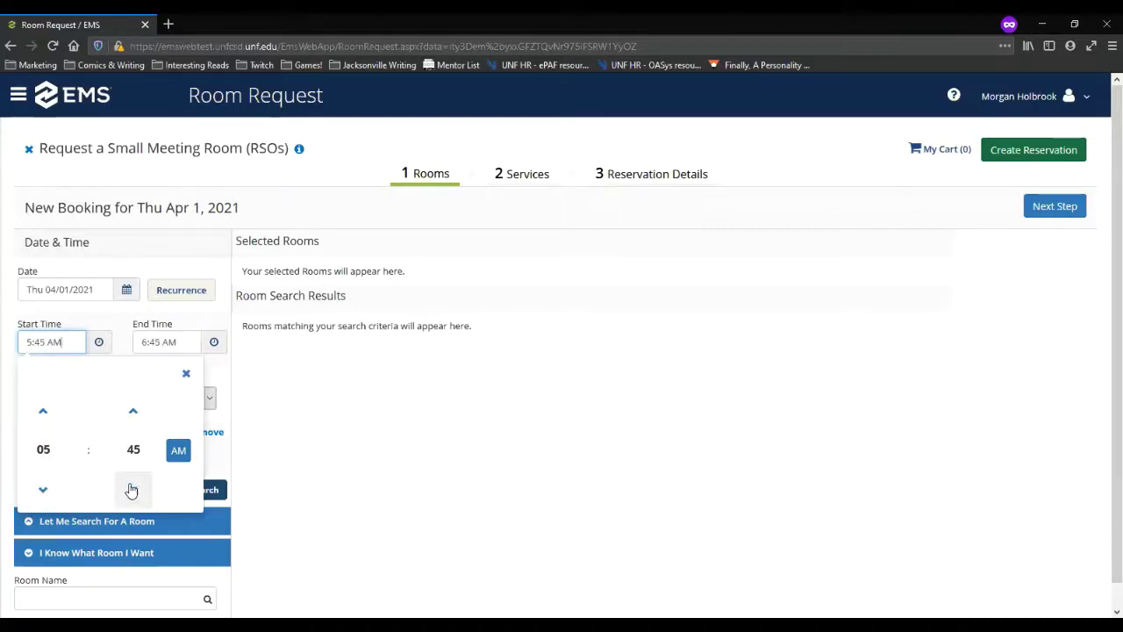
pyautogui.click(131, 490)
# Step: Recheck the date calendar, confirming the booking stays on 04/01/2021
pyautogui.click(128, 292)
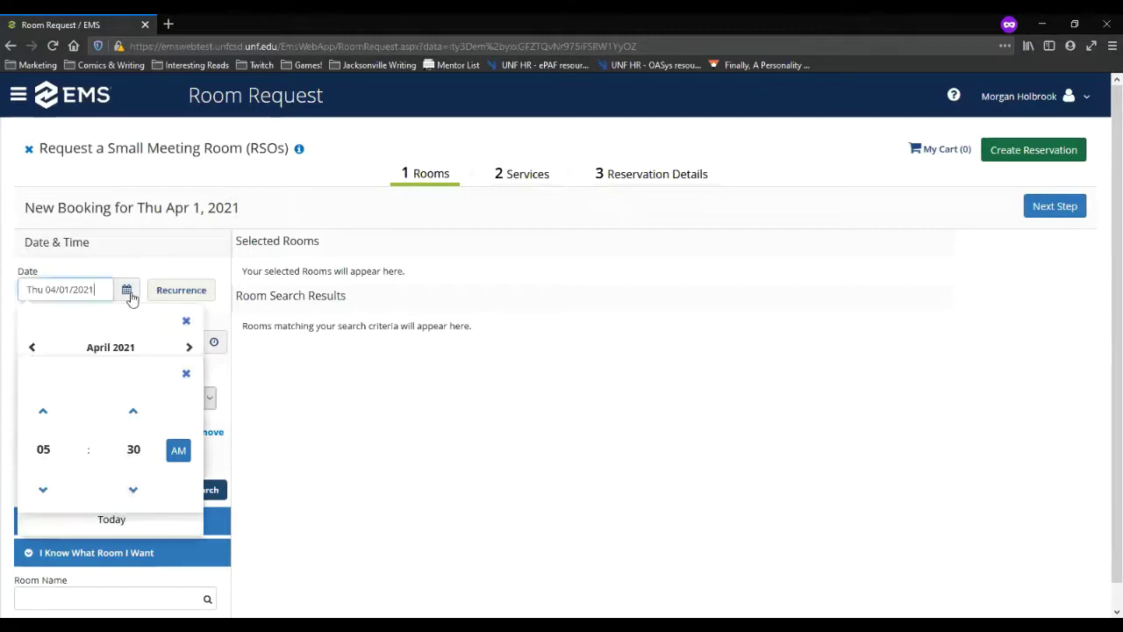
pyautogui.click(186, 374)
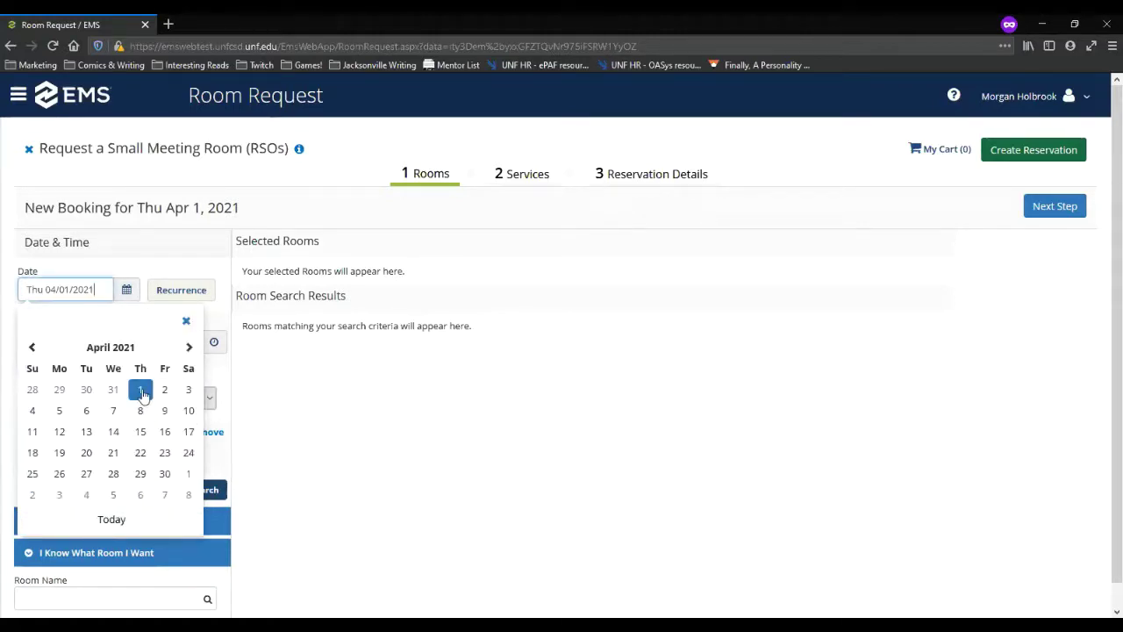
pyautogui.click(34, 347)
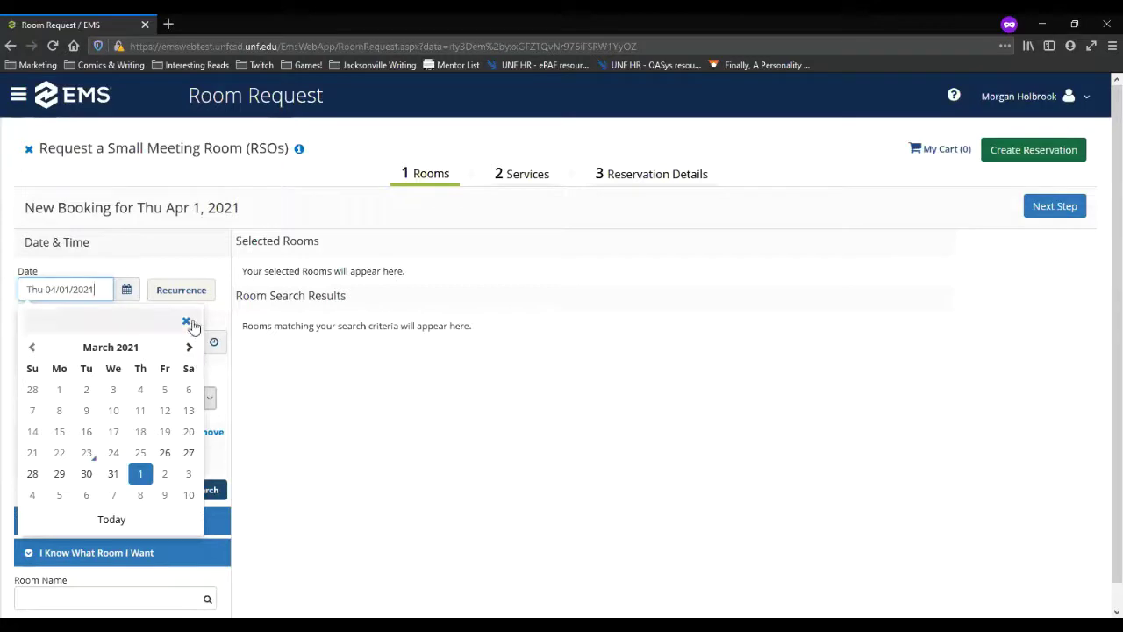
pyautogui.click(186, 321)
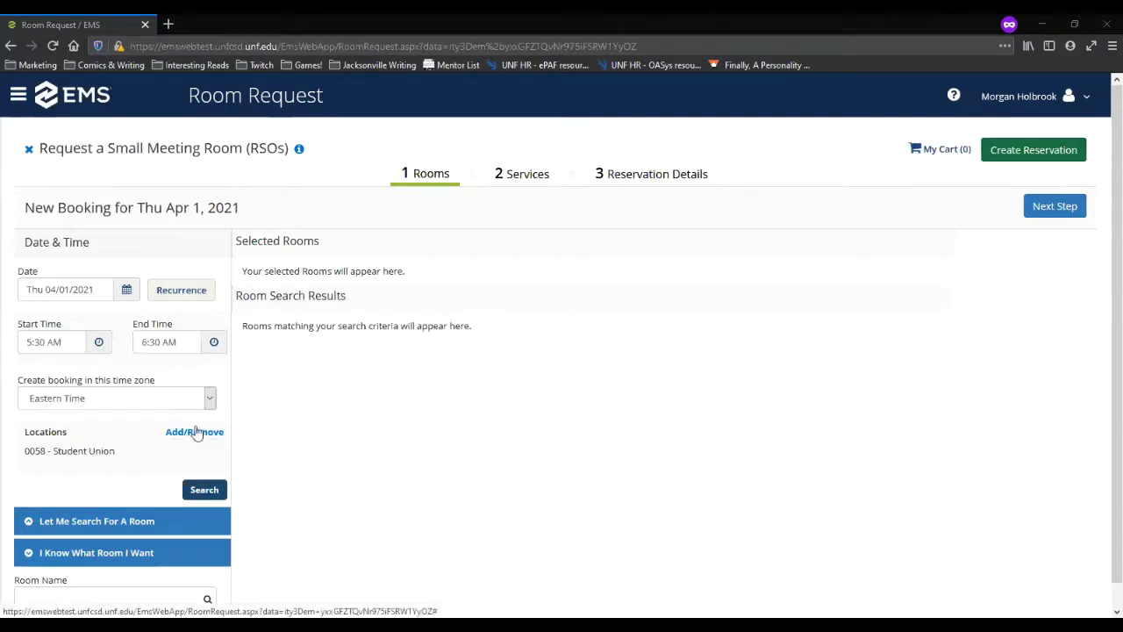
pyautogui.click(126, 289)
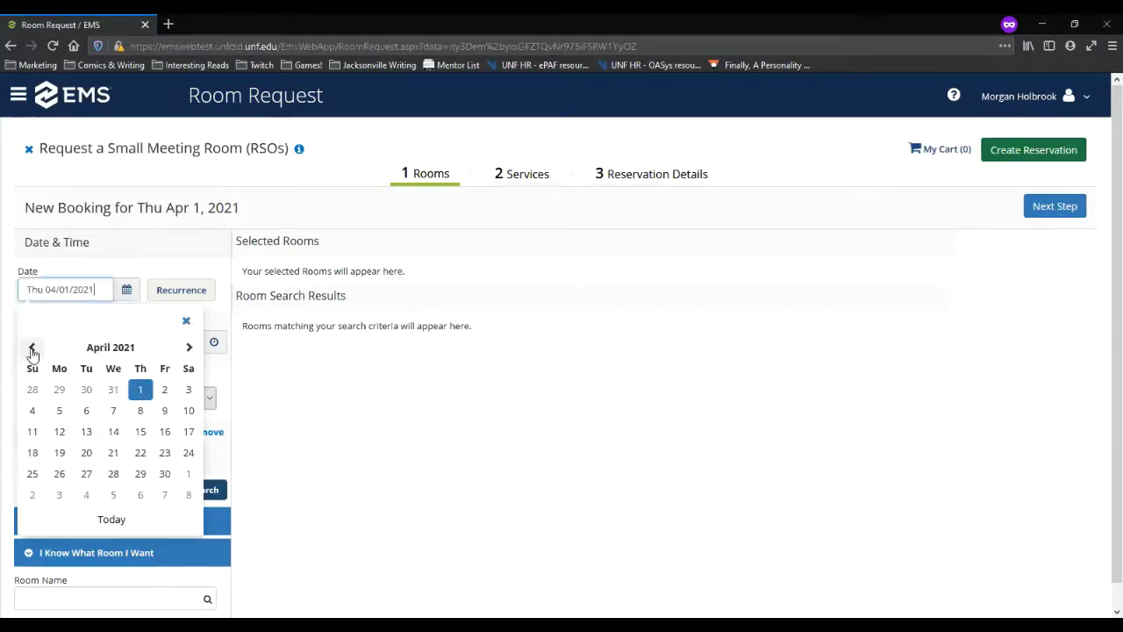
pyautogui.click(31, 346)
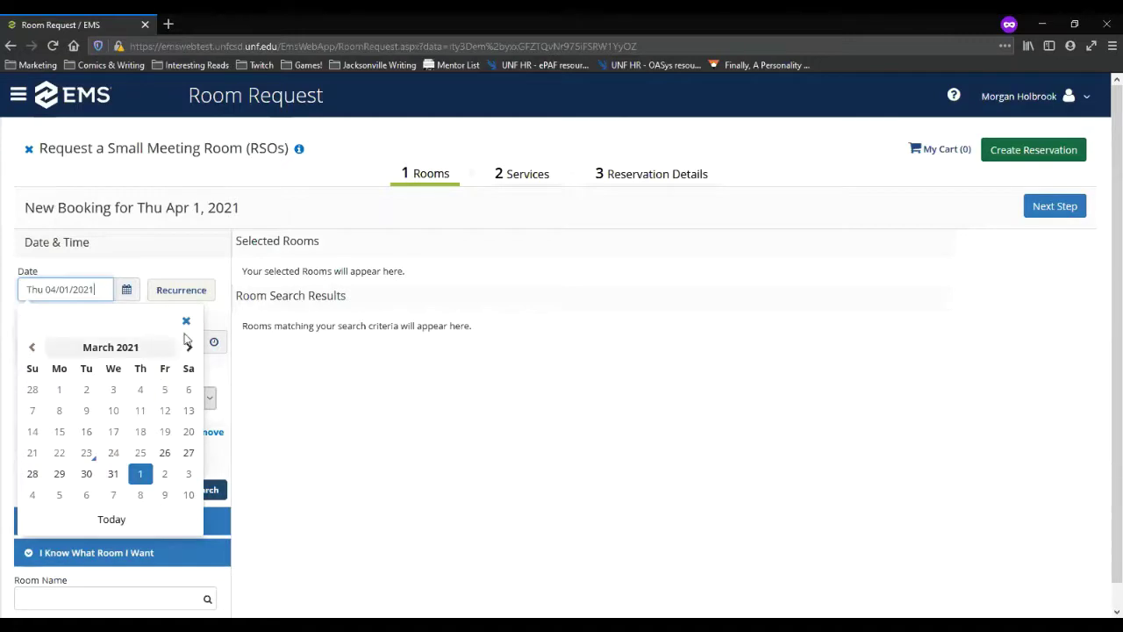
pyautogui.click(186, 321)
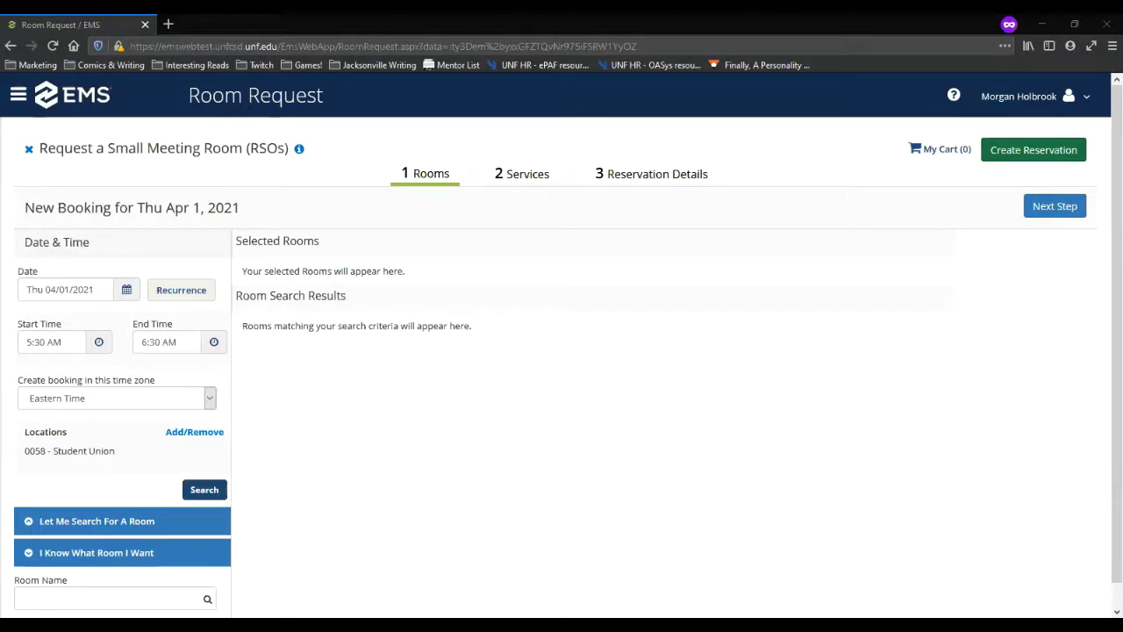
# Step: Switch the start time from AM to PM so the booking runs 5:30–6:30 PM
pyautogui.click(98, 343)
pyautogui.click(178, 449)
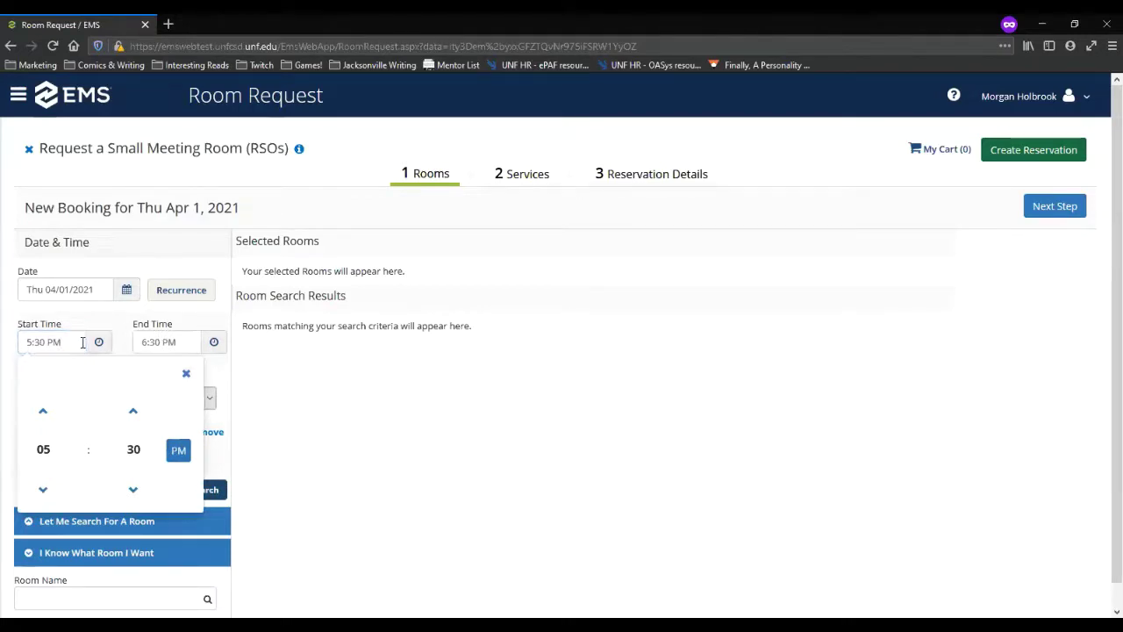
pyautogui.click(186, 374)
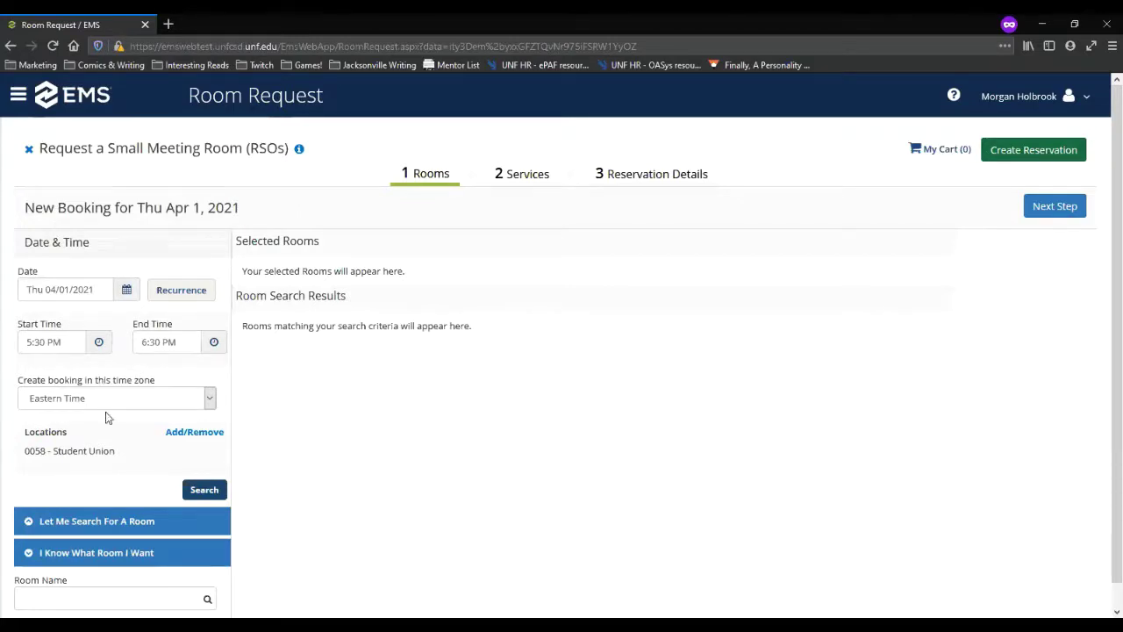
# Step: Search Locations for available rooms, listing Small Meeting Rooms 3601, 3602, 3605 and 3606
pyautogui.click(208, 492)
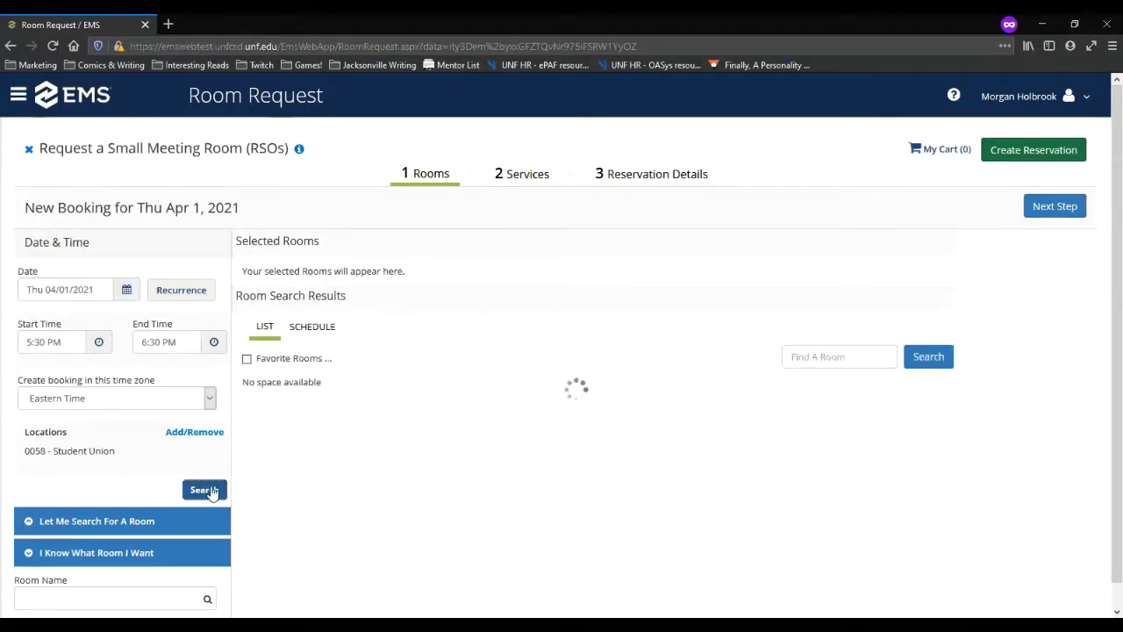
pyautogui.scroll(-1, 428, 553)
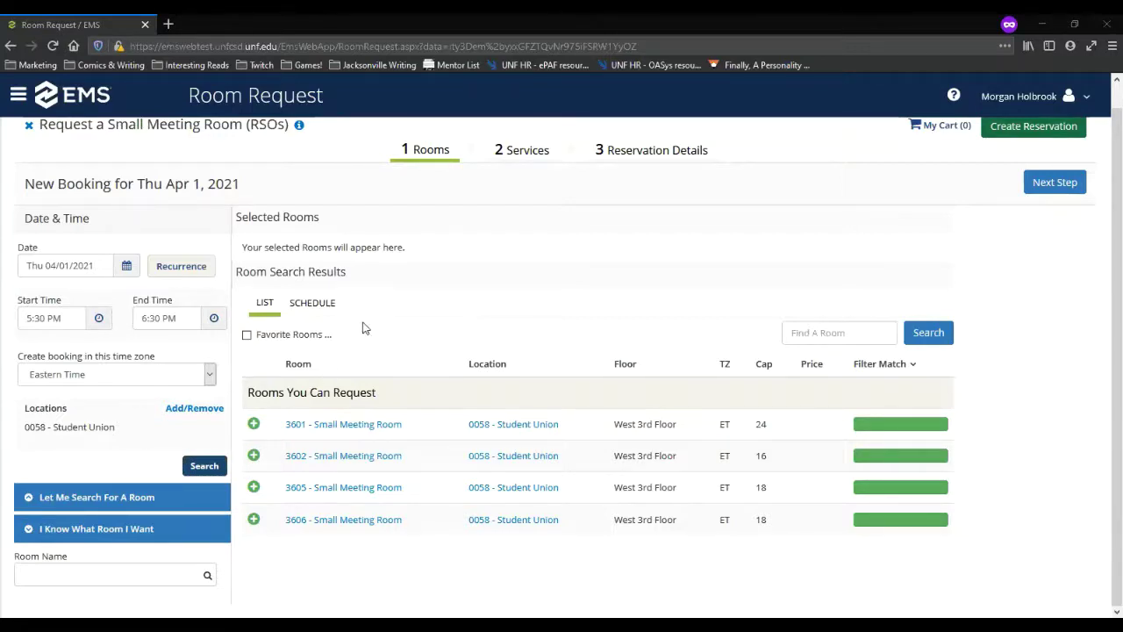
pyautogui.click(313, 305)
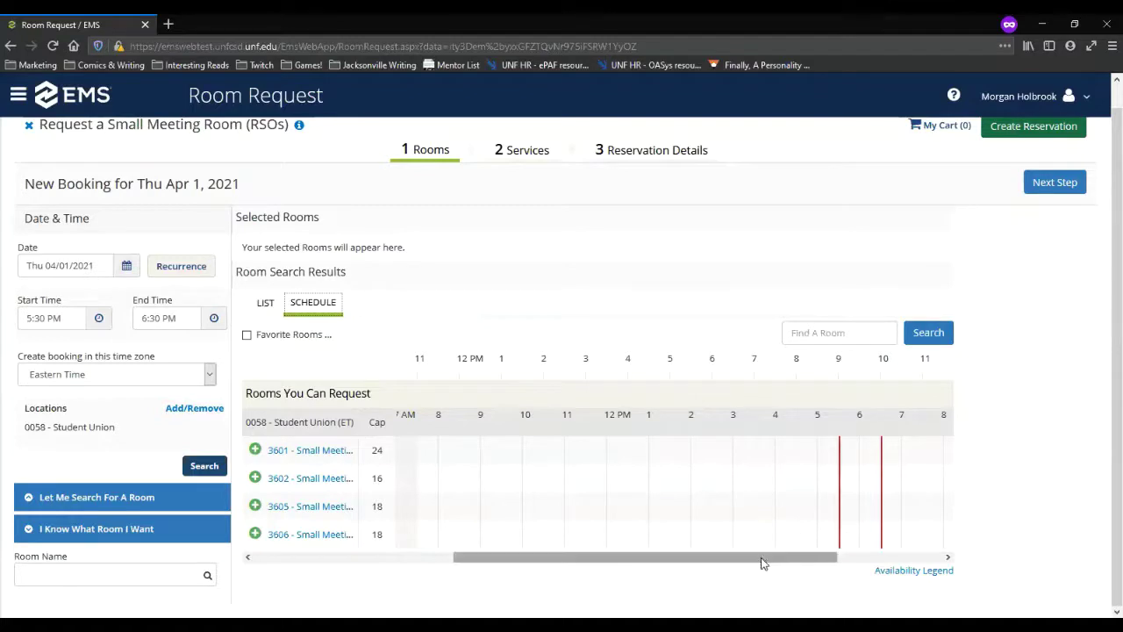
pyautogui.moveTo(763, 559); pyautogui.dragTo(652, 563)
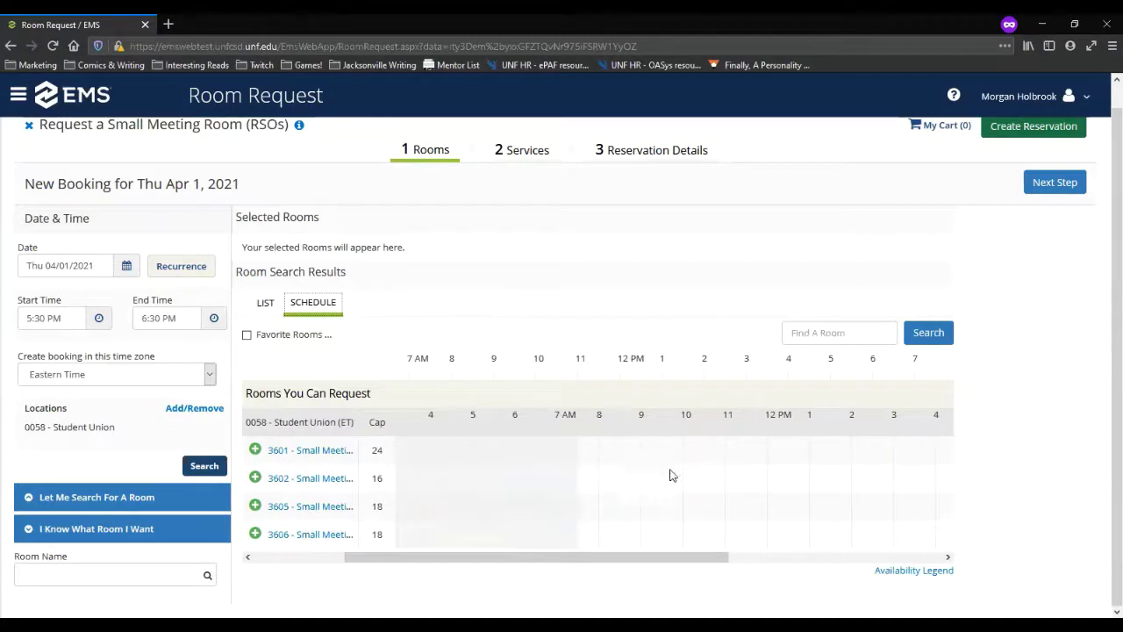
pyautogui.moveTo(709, 557); pyautogui.dragTo(897, 547)
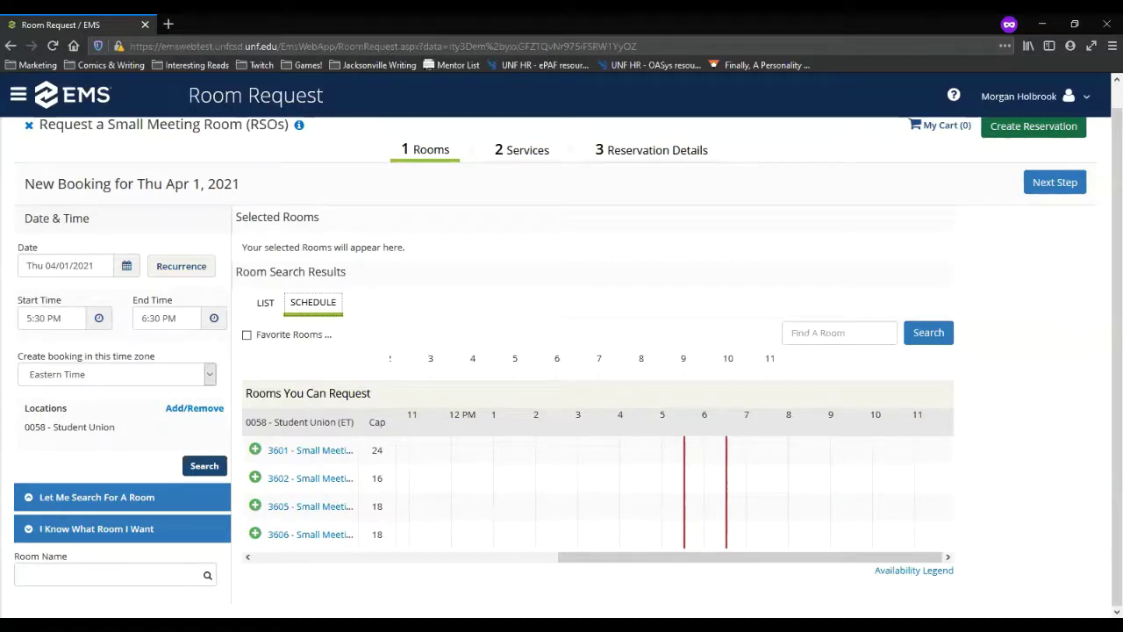
pyautogui.moveTo(673, 556); pyautogui.dragTo(579, 562)
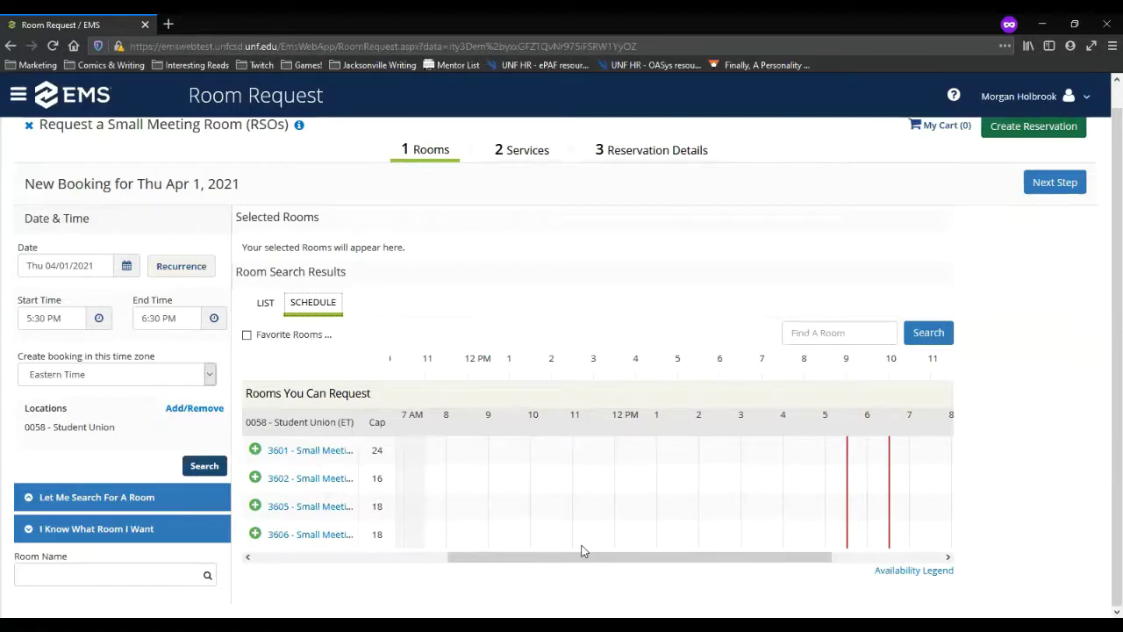
pyautogui.moveTo(583, 550); pyautogui.dragTo(506, 562)
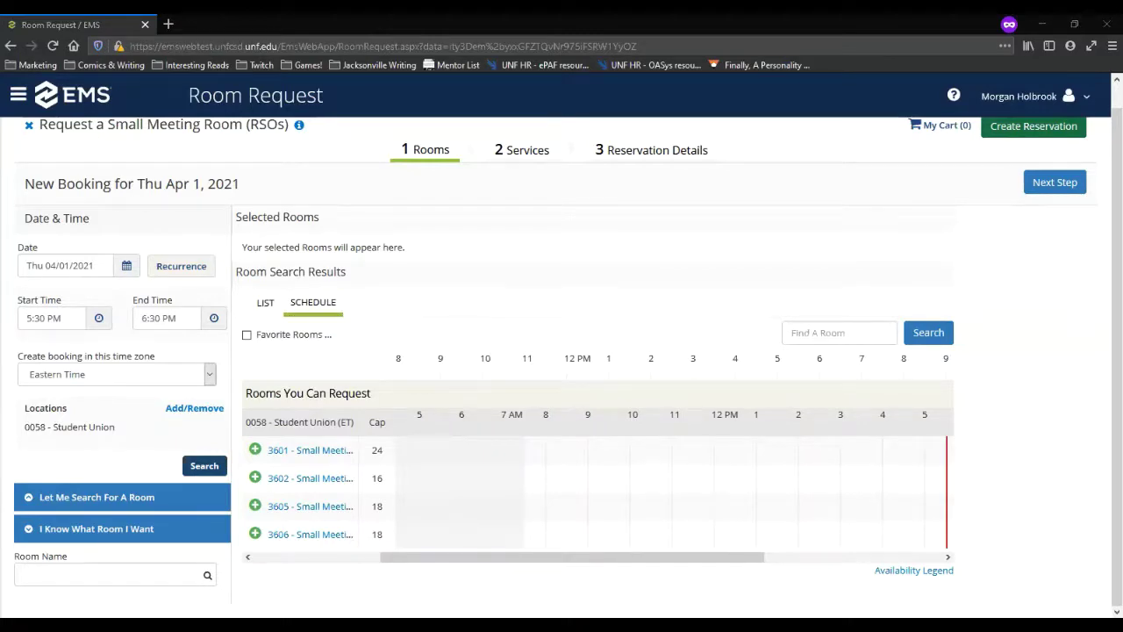
pyautogui.click(271, 303)
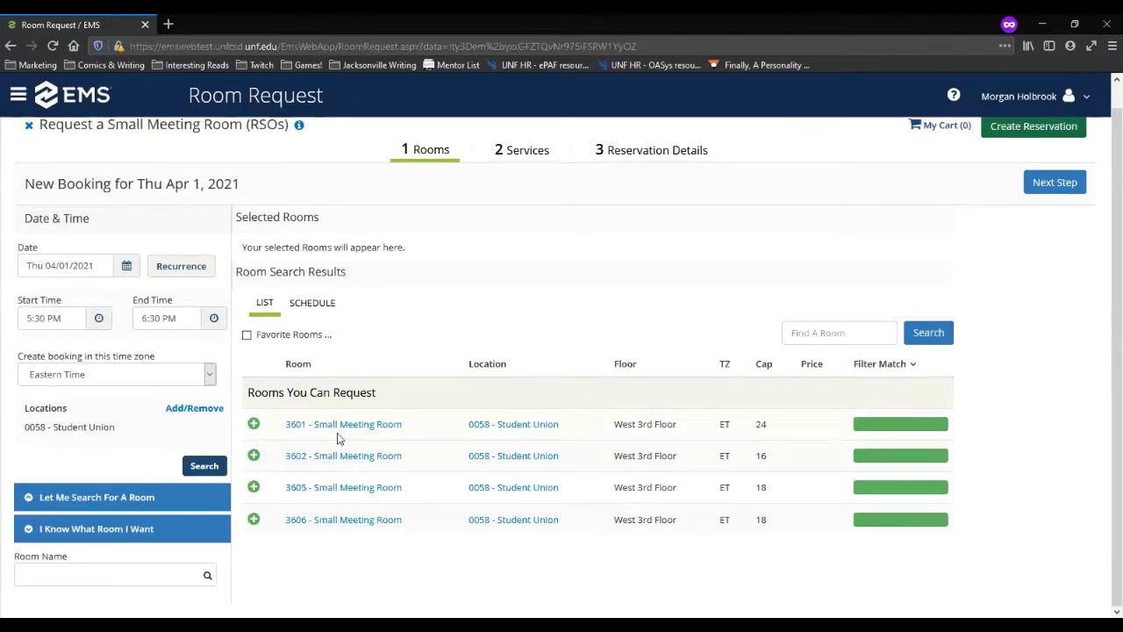
# Step: Open room 3601's details and check its setup types, capacities and features
pyautogui.click(289, 426)
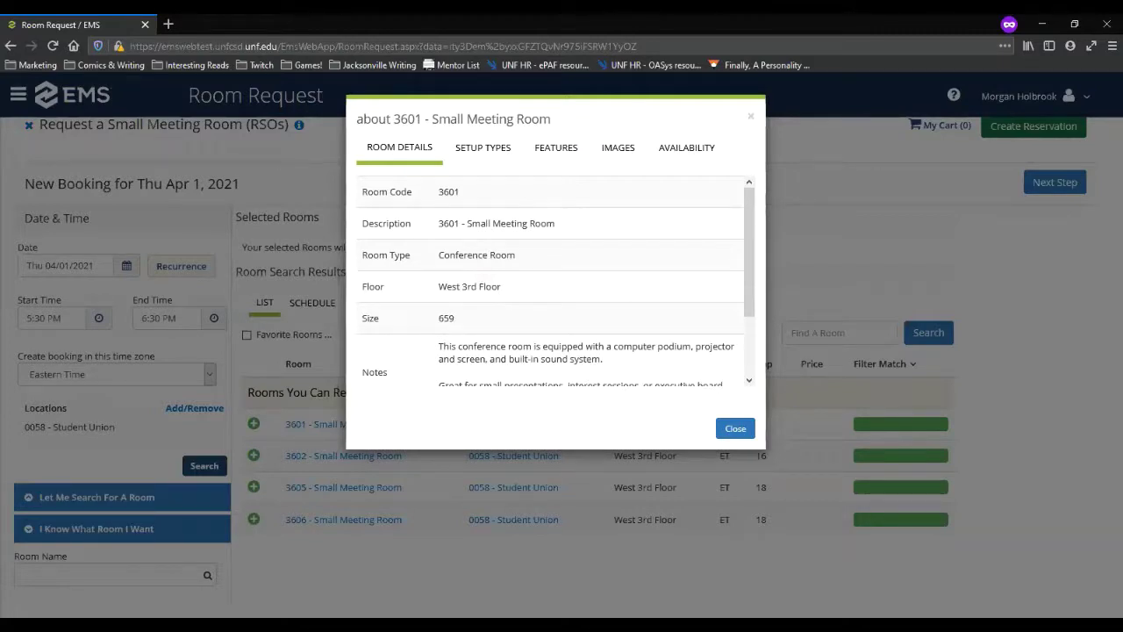
pyautogui.click(483, 158)
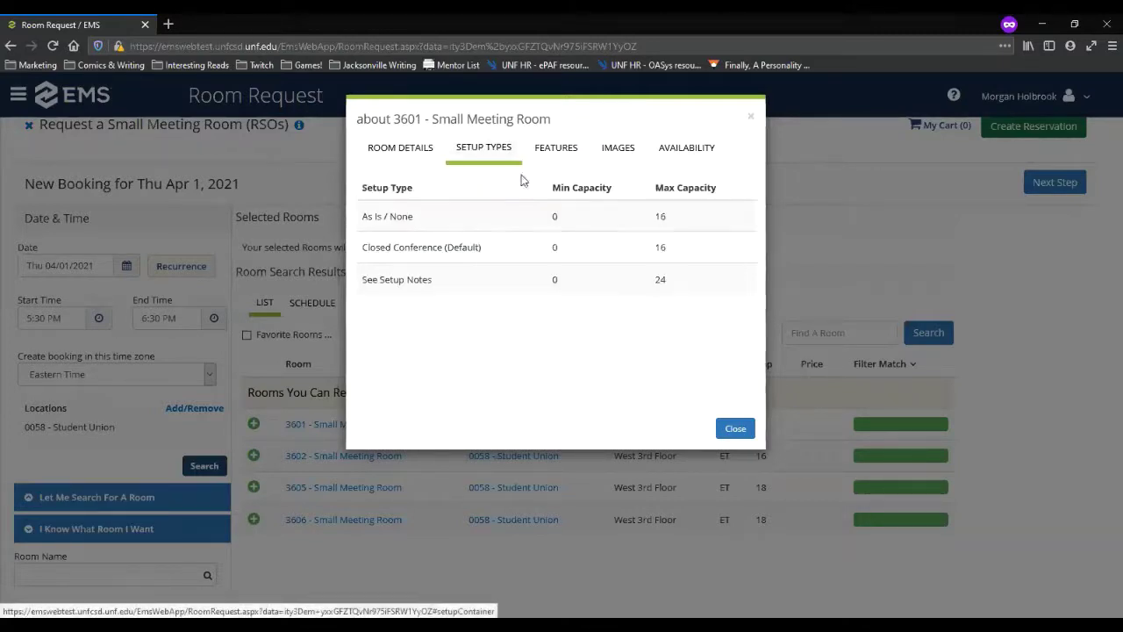
pyautogui.click(558, 153)
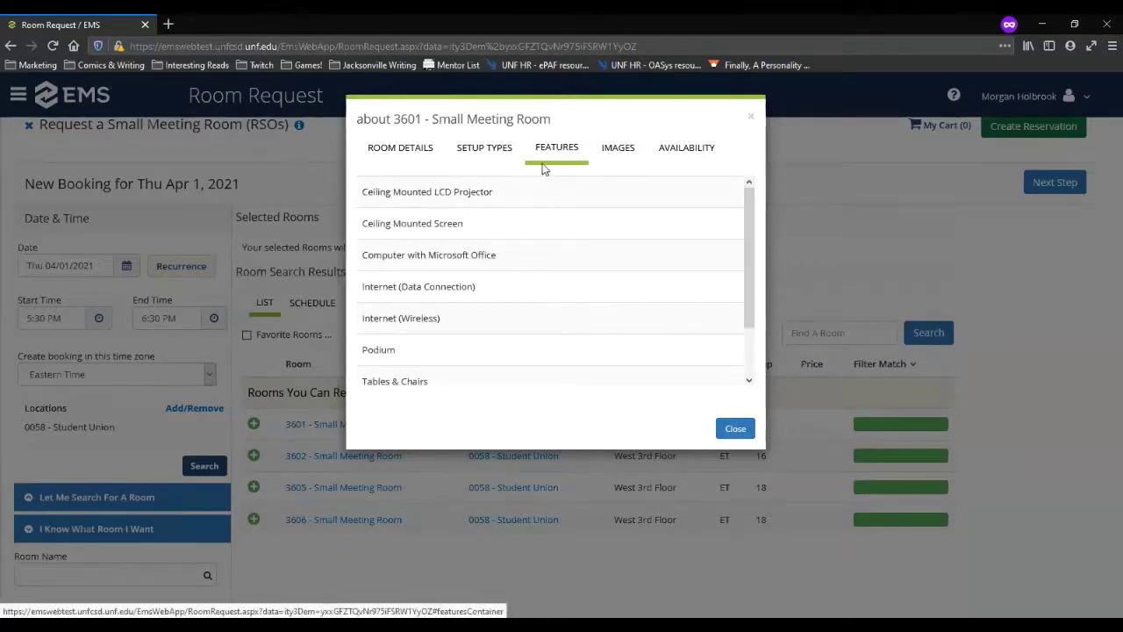
pyautogui.scroll(-2, 444, 340)
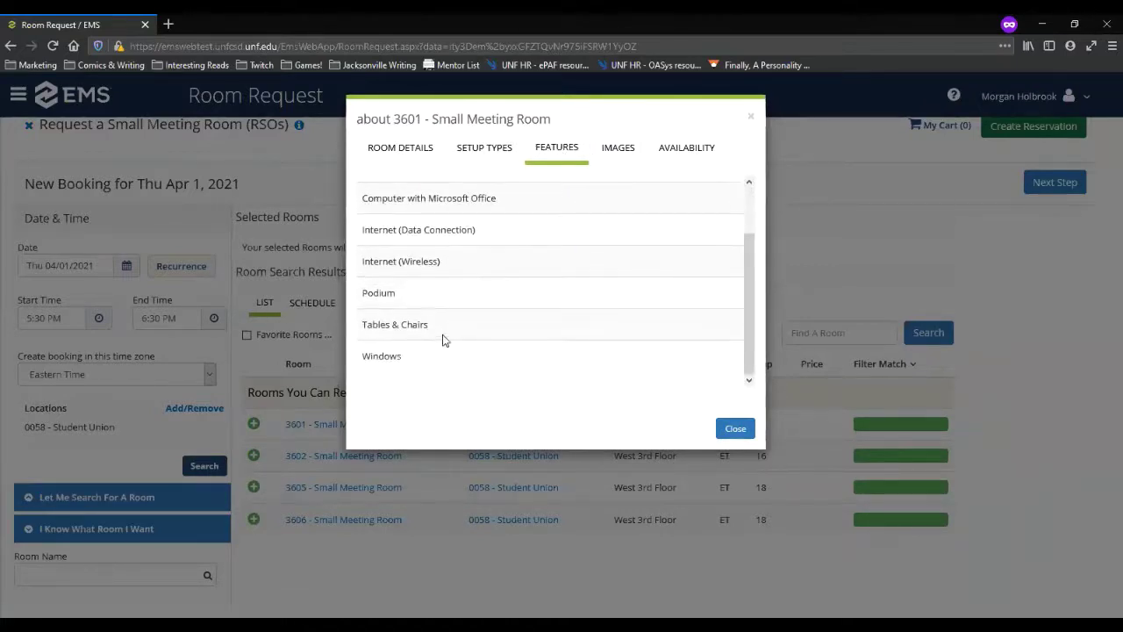
pyautogui.scroll(3, 444, 344)
# Step: Enlarge room 3601's first photo, then close the photo and the details dialog
pyautogui.click(618, 149)
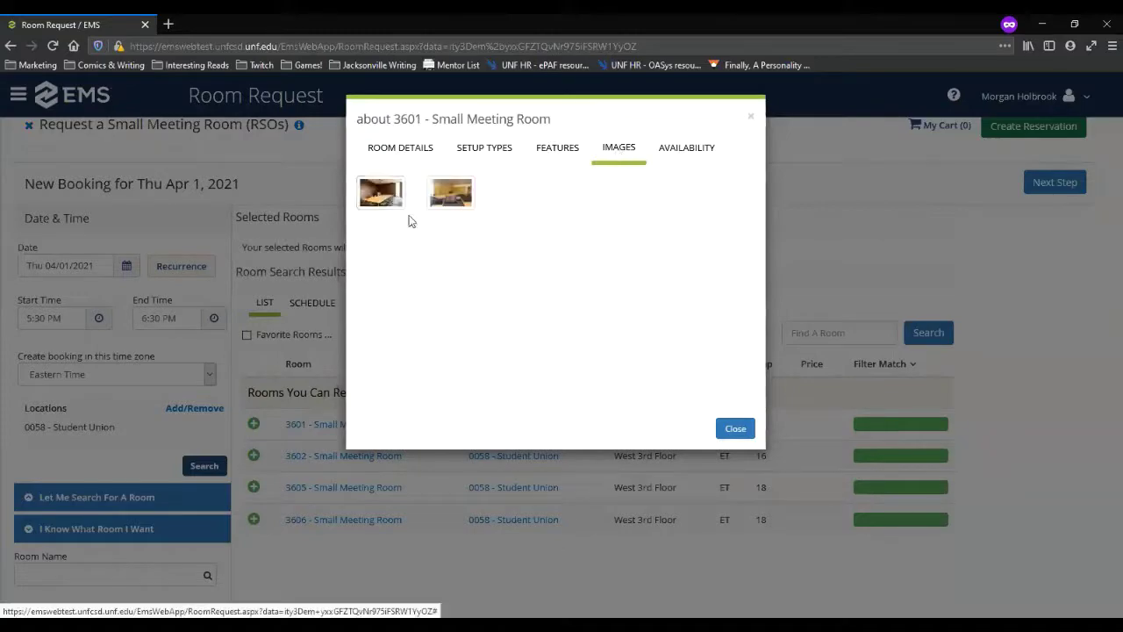
pyautogui.click(394, 200)
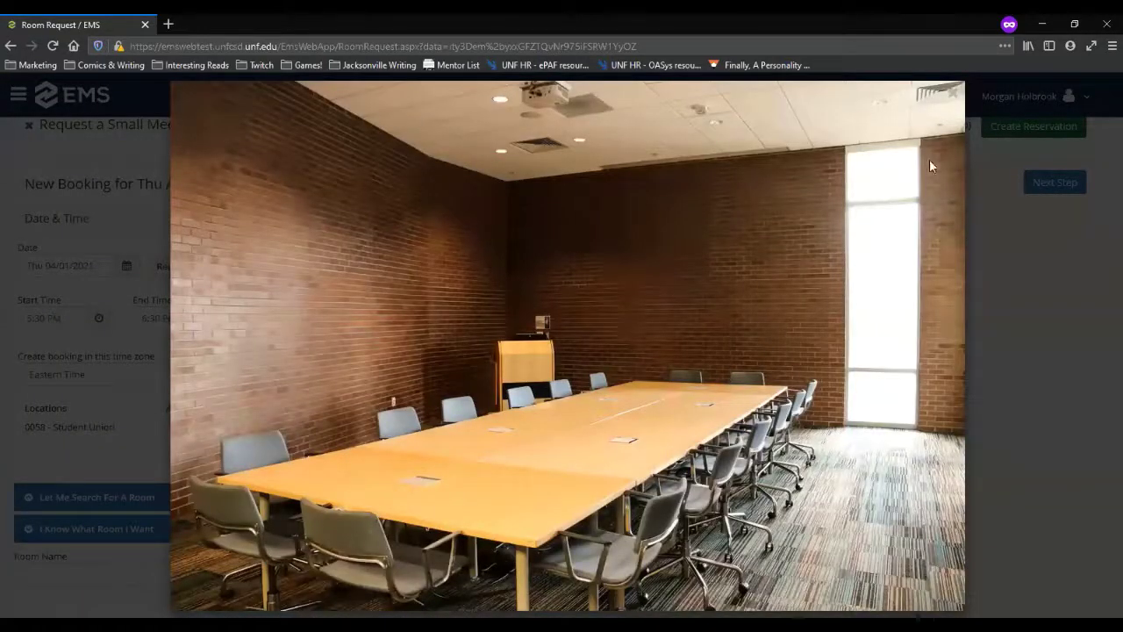
pyautogui.click(953, 93)
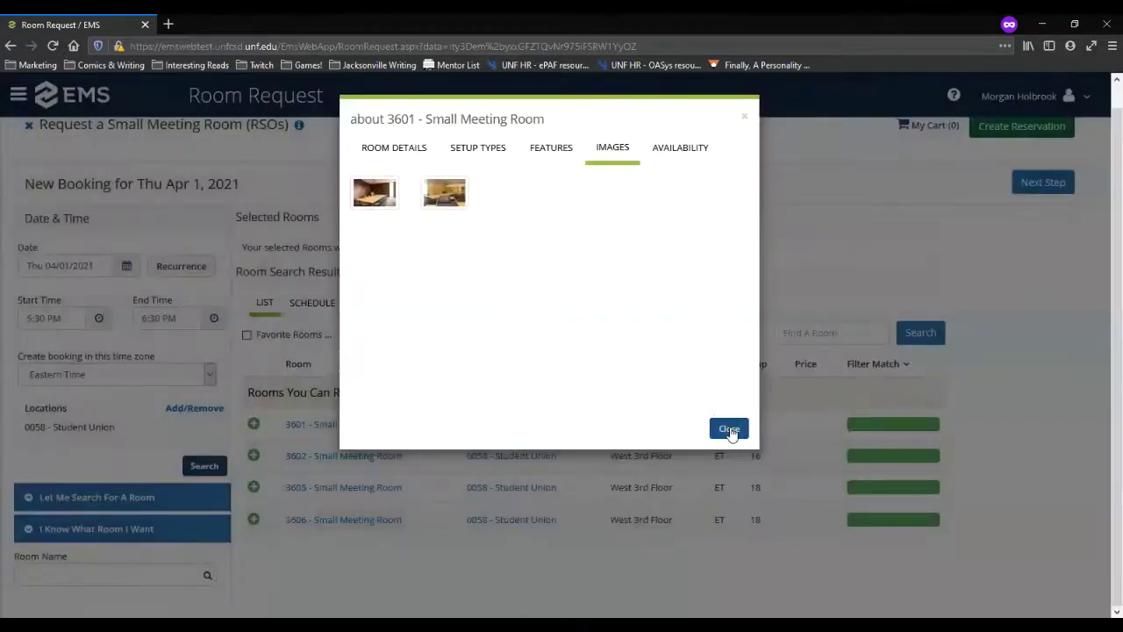
pyautogui.click(729, 428)
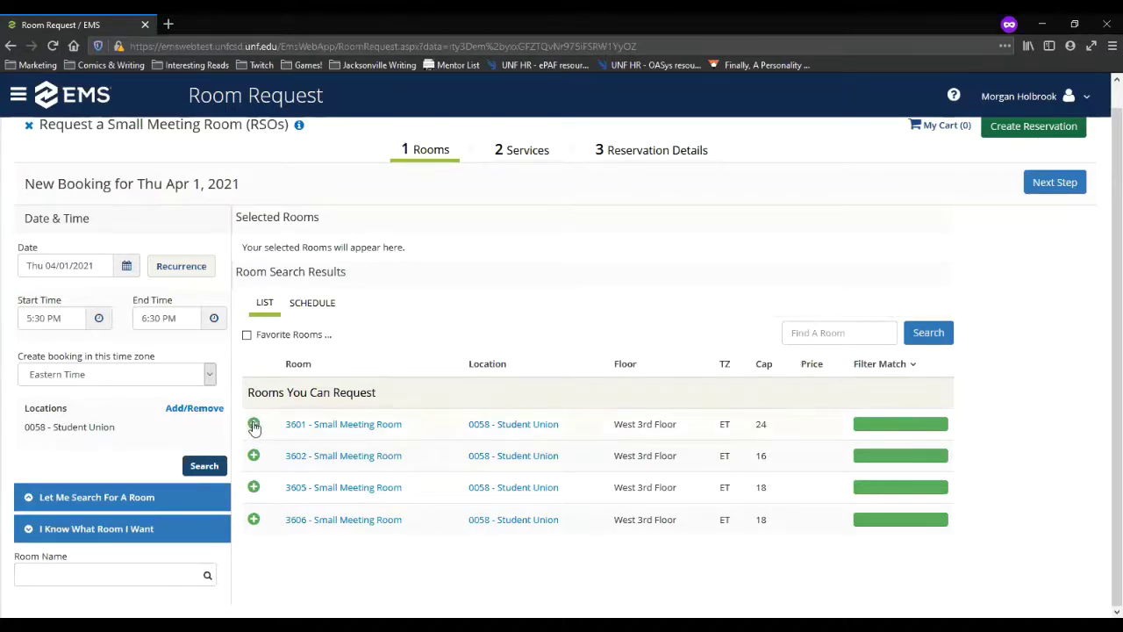
# Step: Make the booking recur monthly on the first Thursday
pyautogui.click(187, 271)
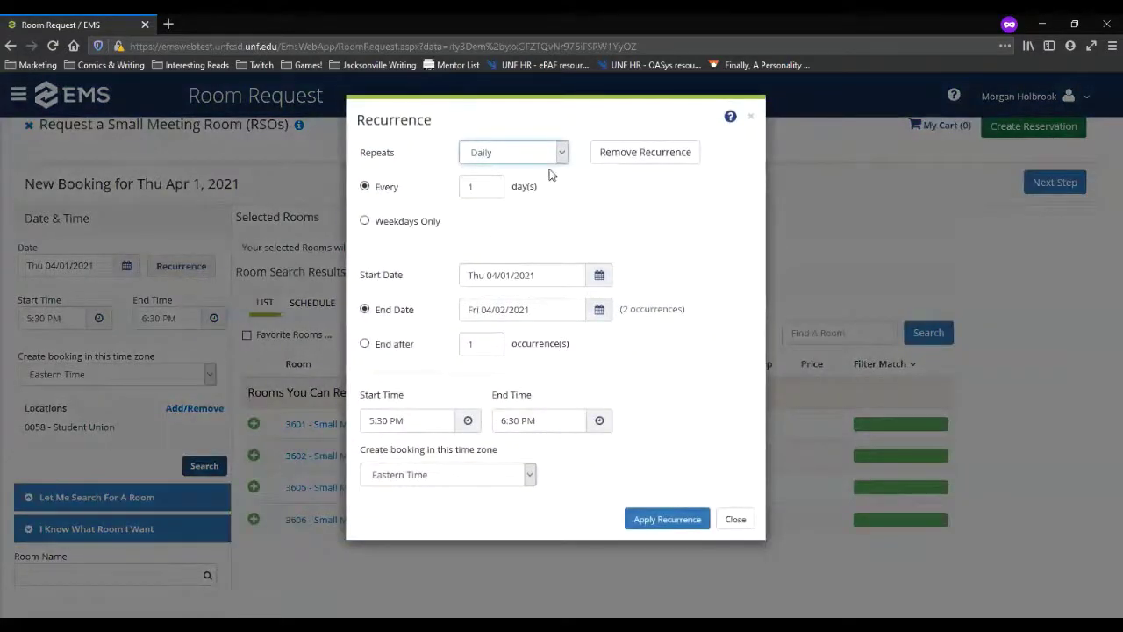
pyautogui.click(562, 152)
pyautogui.click(505, 211)
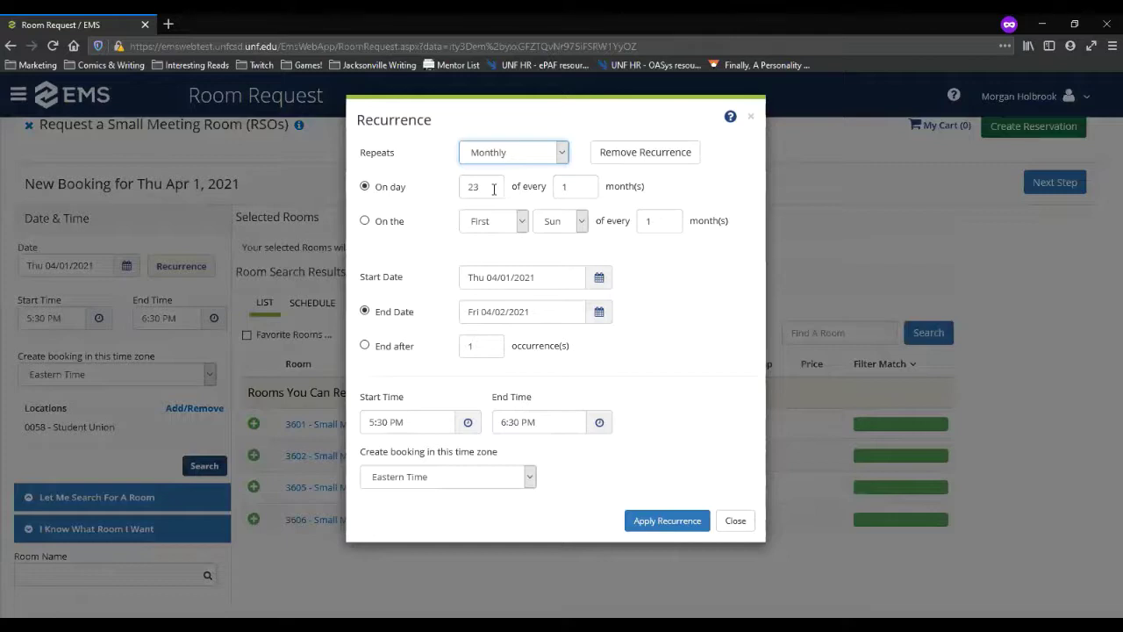
pyautogui.click(491, 188)
pyautogui.moveTo(491, 188); pyautogui.dragTo(462, 191)
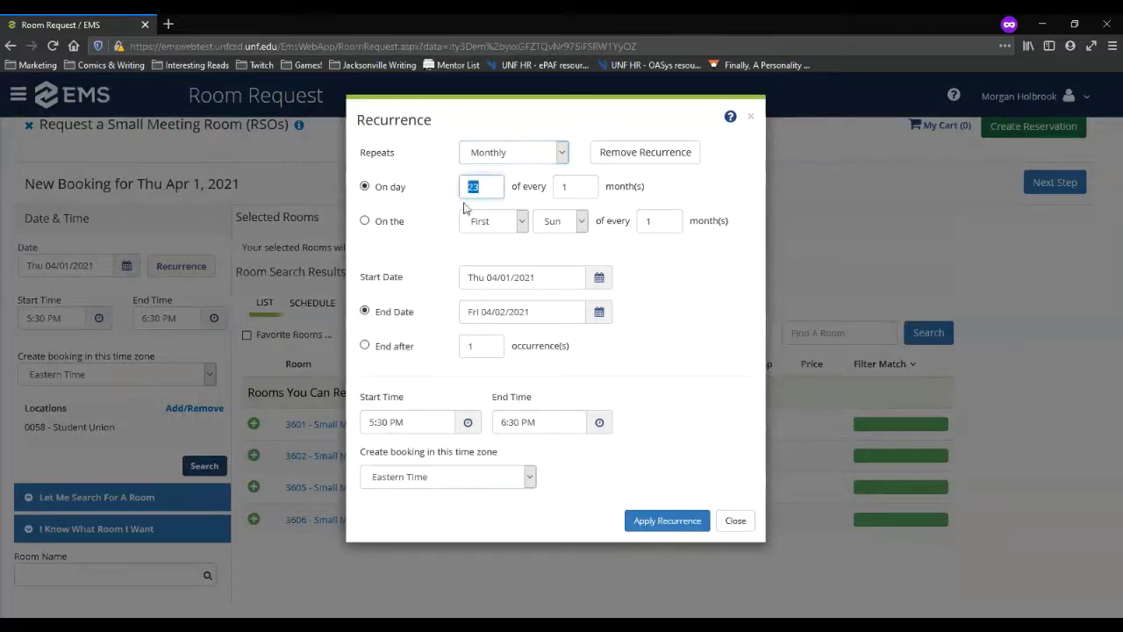
pyautogui.write('1')
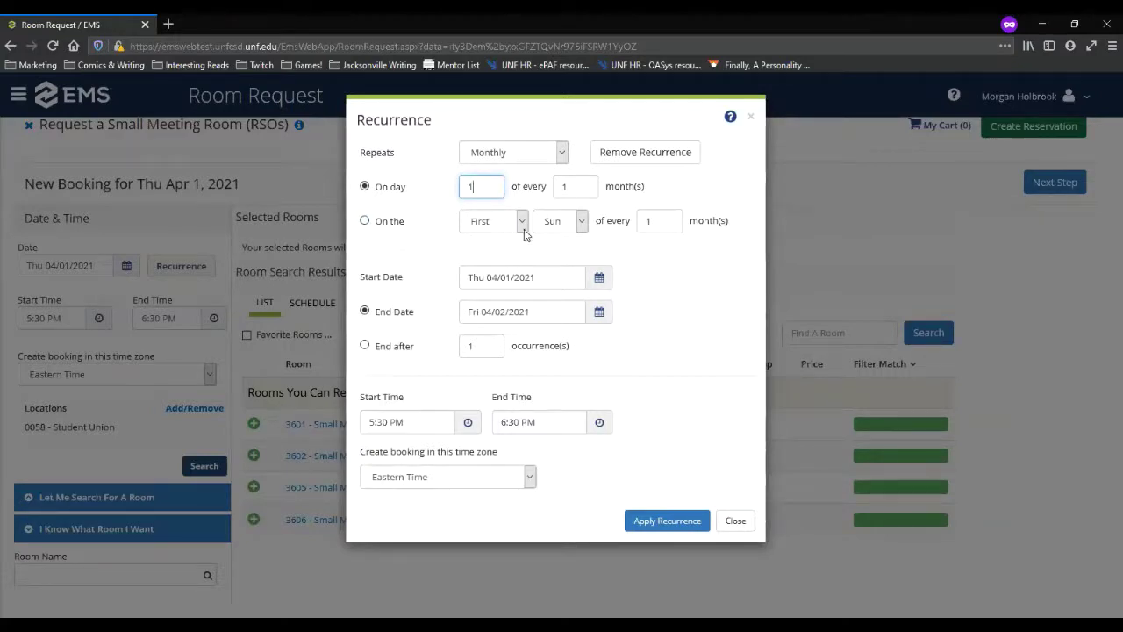
pyautogui.click(581, 221)
pyautogui.click(570, 307)
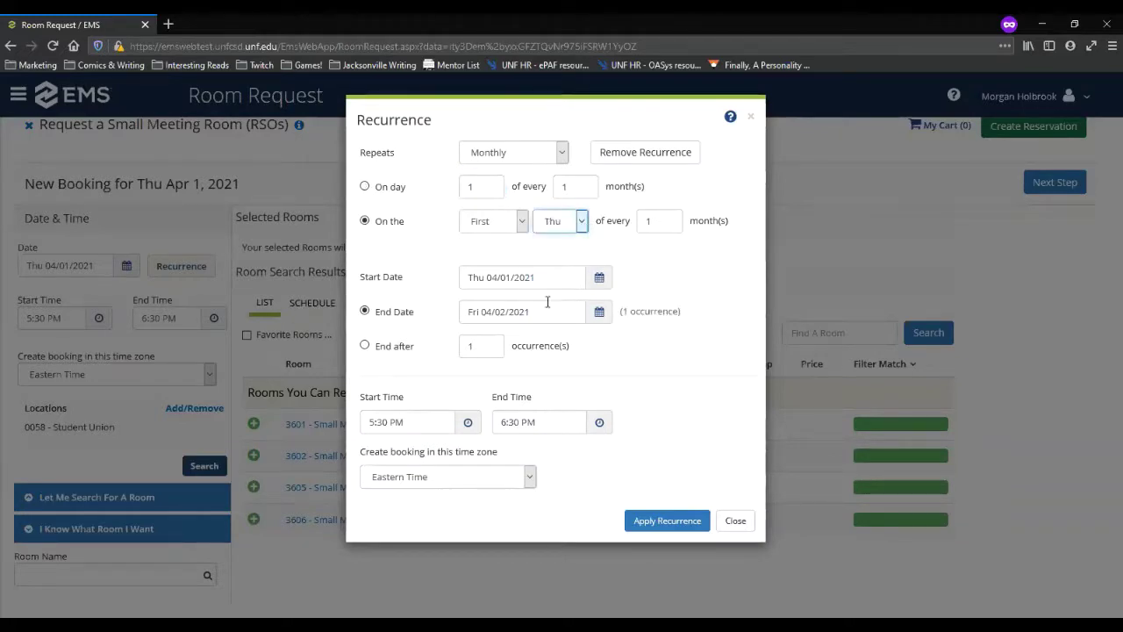
# Step: End the recurrence on July 1, 2021 and apply it
pyautogui.click(602, 313)
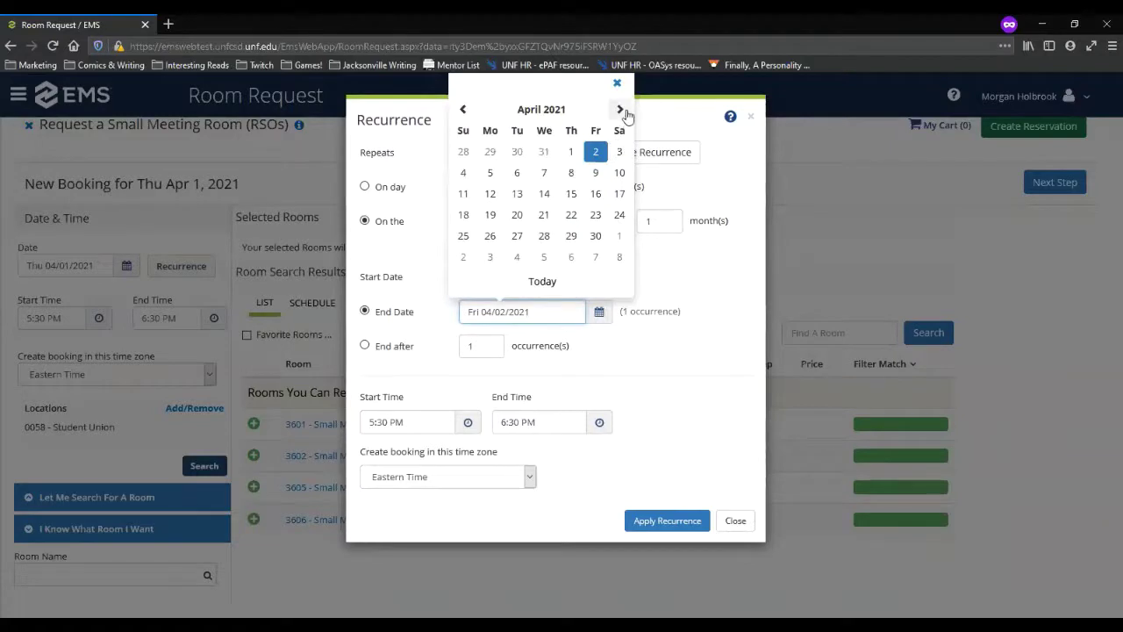
pyautogui.click(621, 109)
pyautogui.click(621, 109)
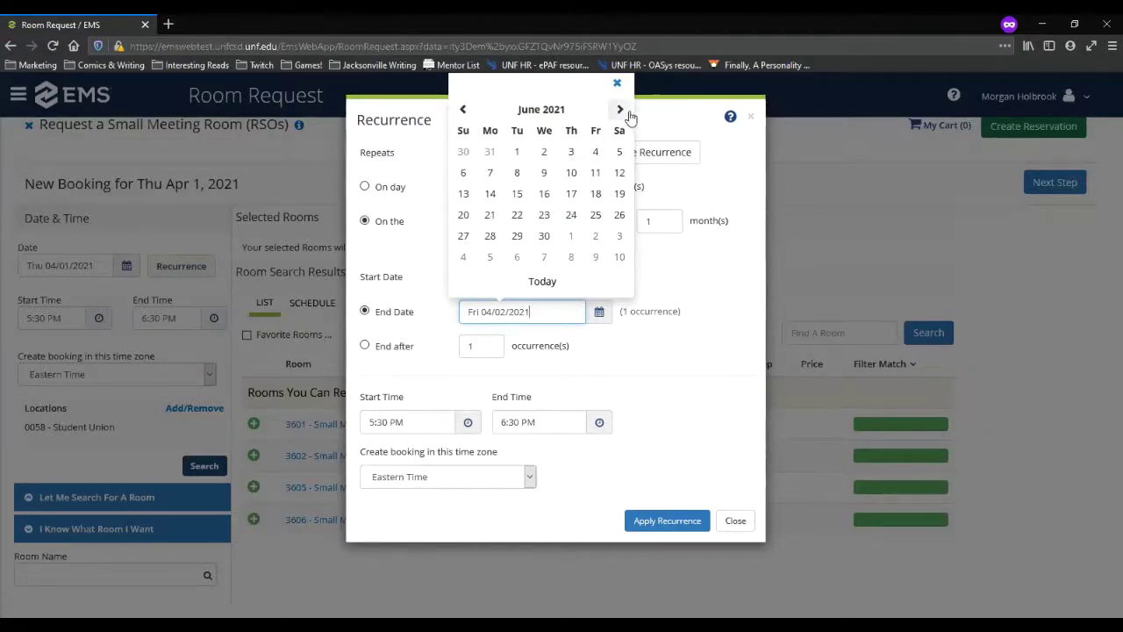
pyautogui.click(620, 110)
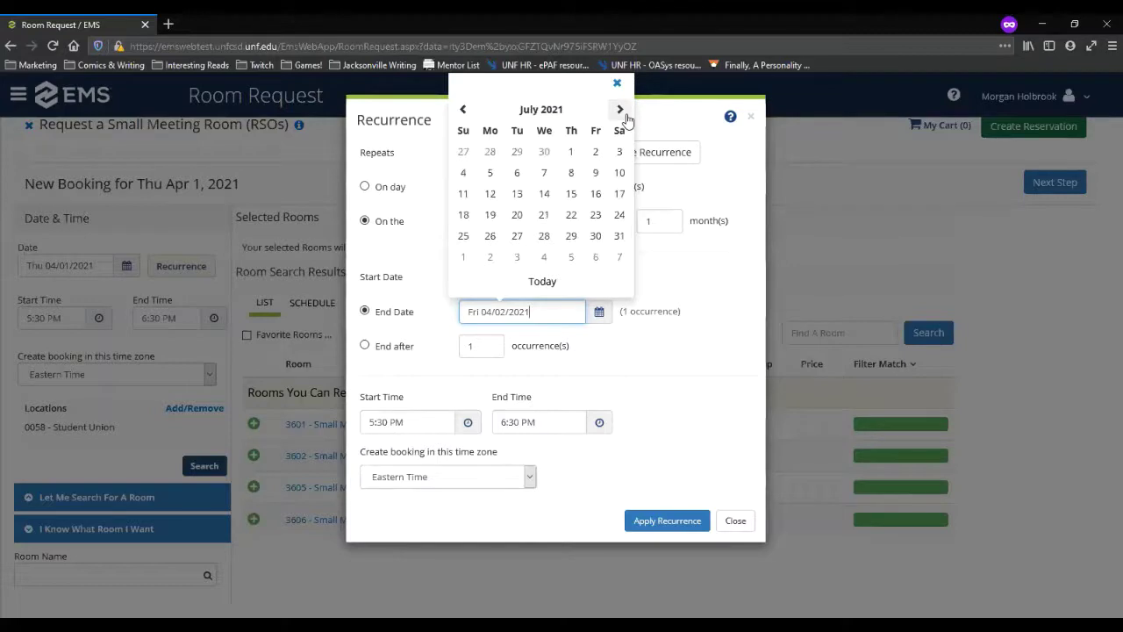
pyautogui.click(571, 153)
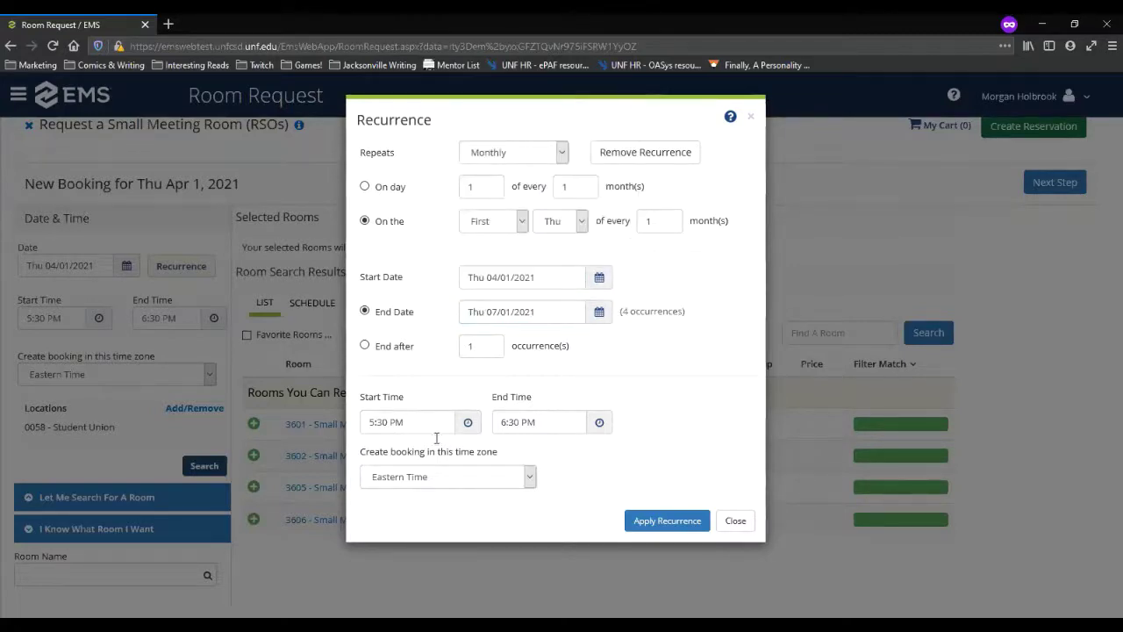
pyautogui.click(649, 521)
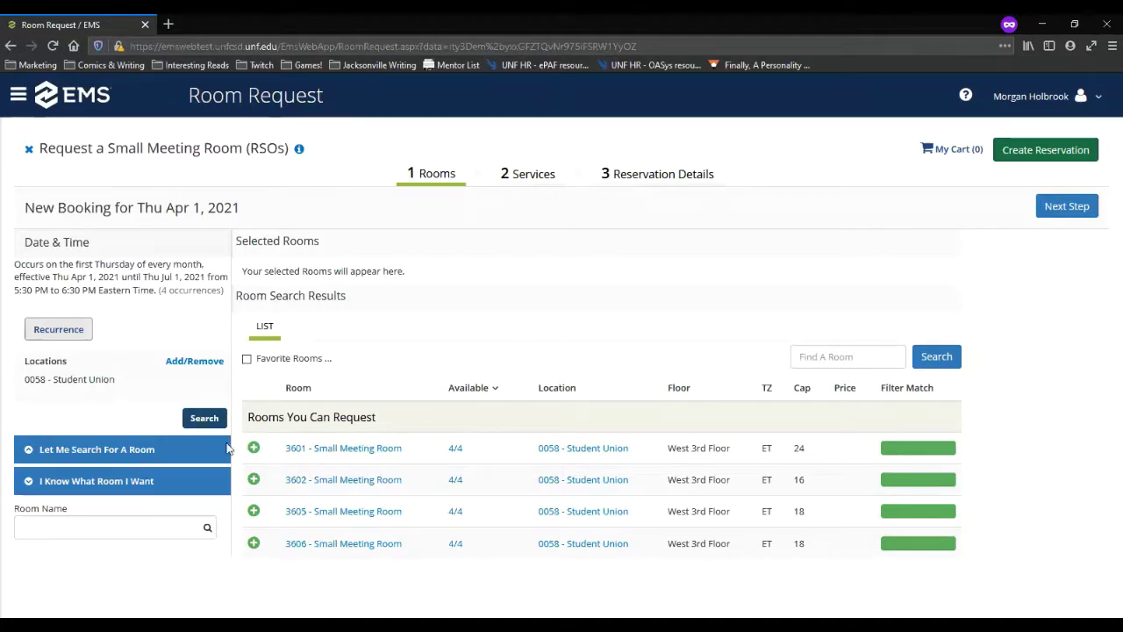
# Step: Add room 3601 for 10 attendees, keeping the Closed Conference setup type
pyautogui.click(254, 449)
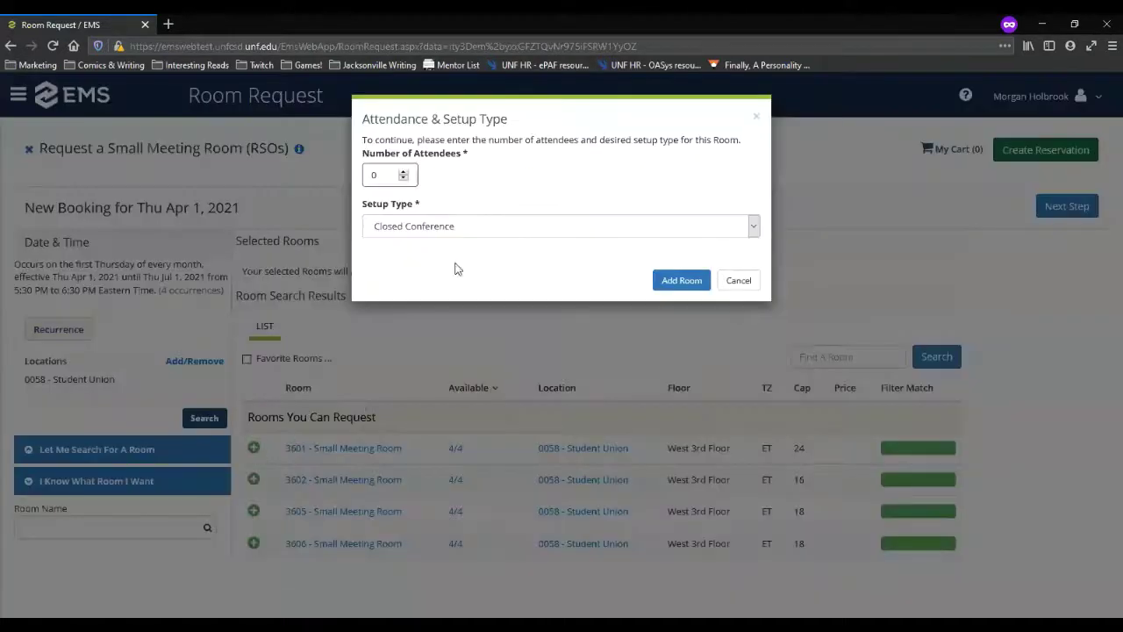
pyautogui.doubleClick(379, 175)
pyautogui.write('10')
pyautogui.click(754, 227)
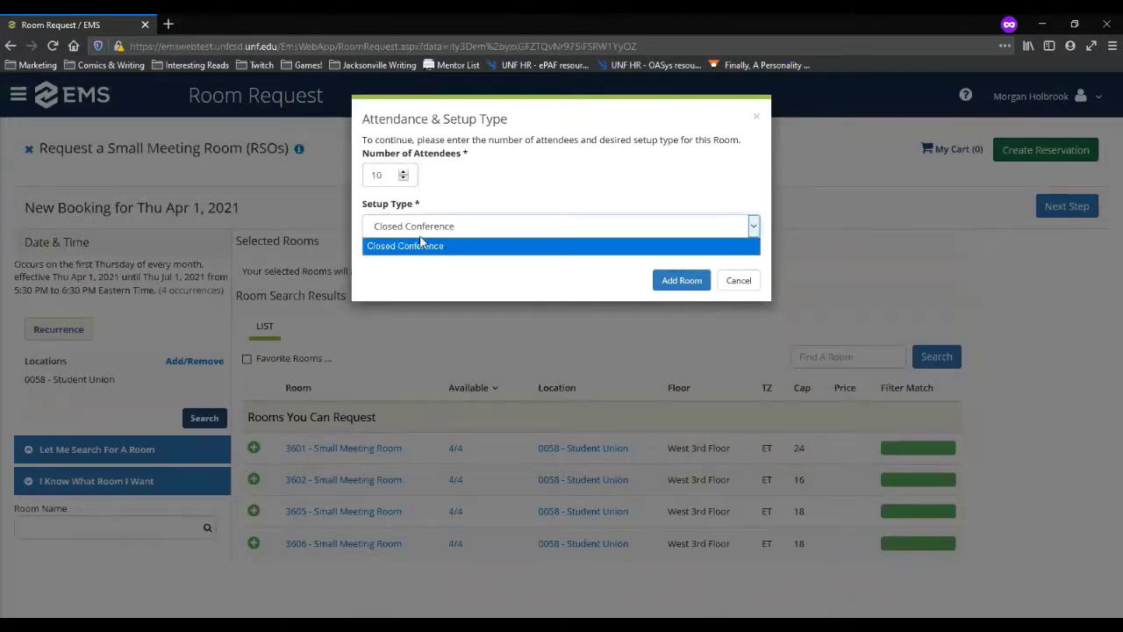
pyautogui.click(676, 281)
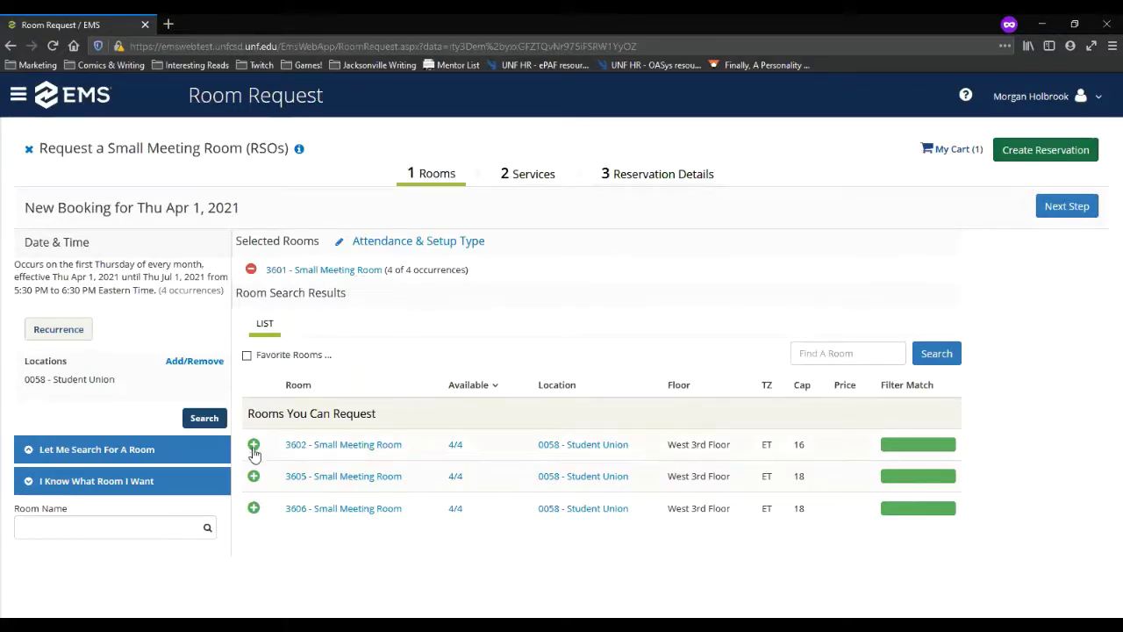
pyautogui.click(324, 271)
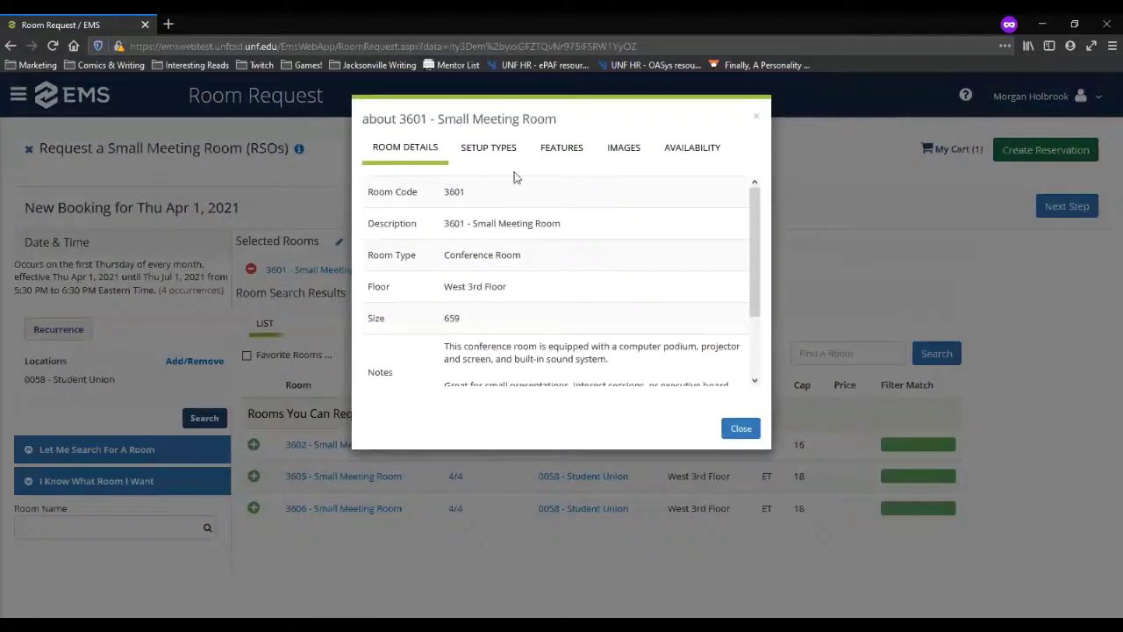
pyautogui.click(740, 428)
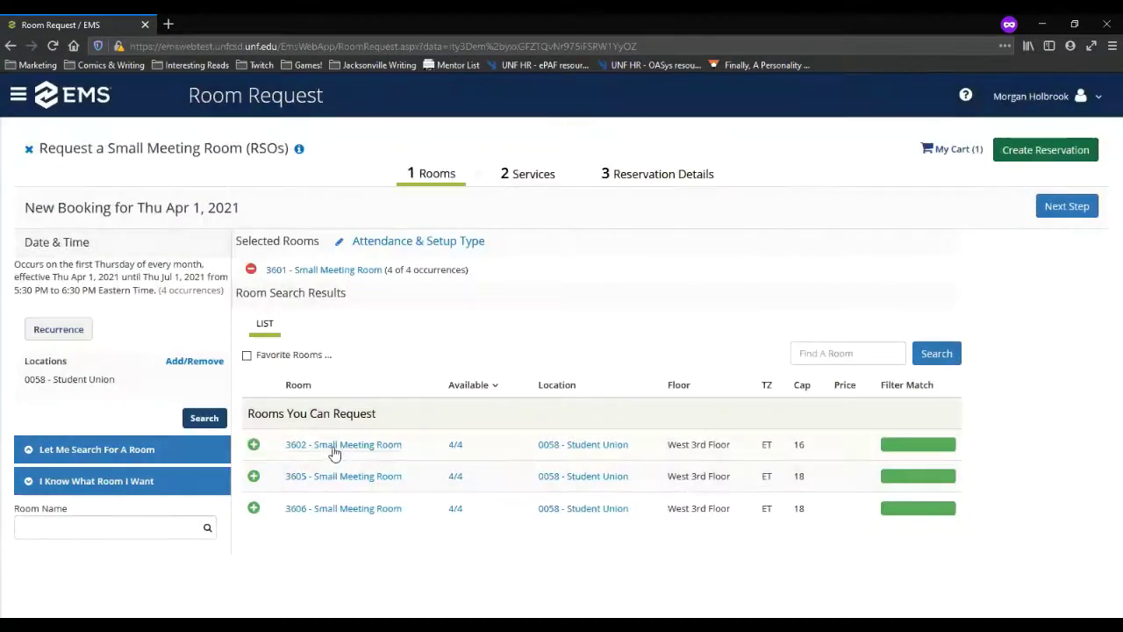
pyautogui.click(333, 449)
pyautogui.click(742, 430)
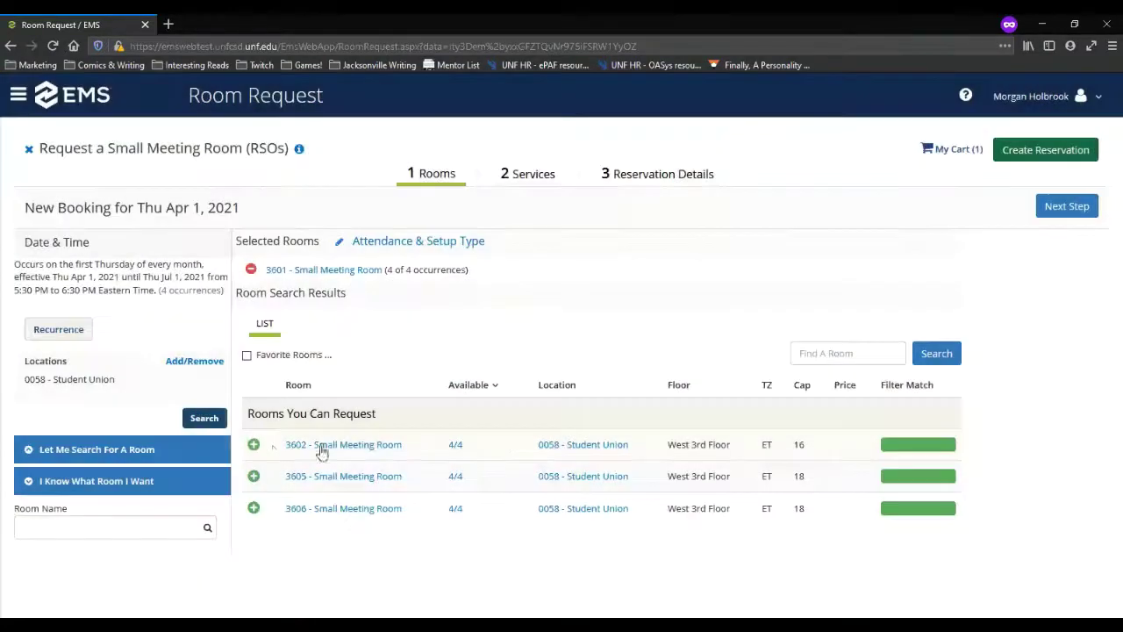
pyautogui.click(253, 445)
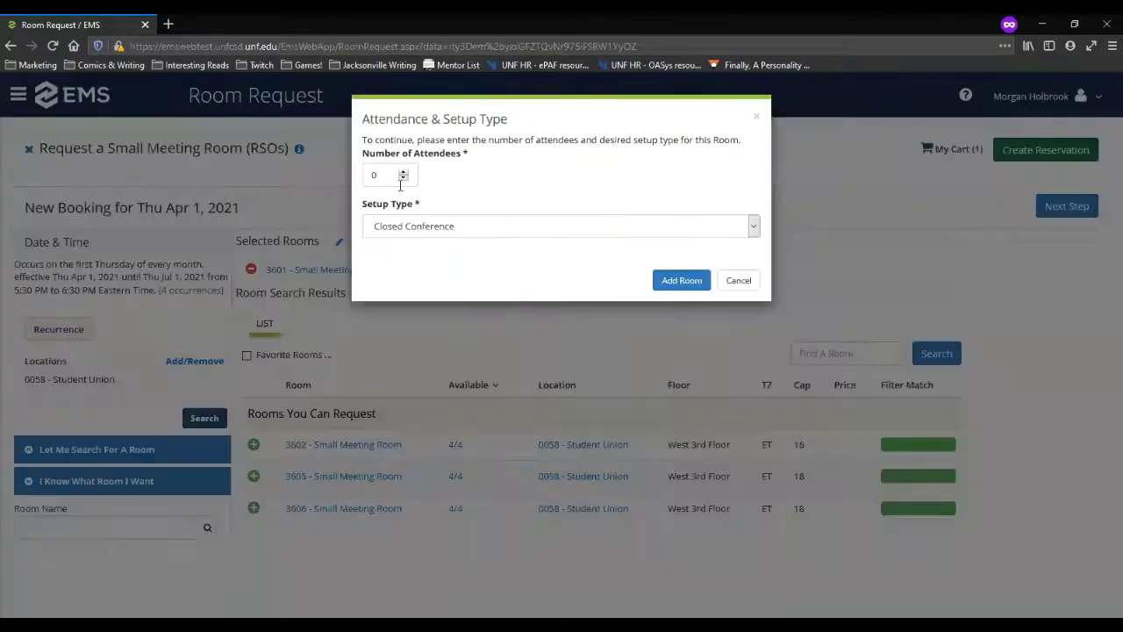
pyautogui.moveTo(390, 174); pyautogui.dragTo(365, 179)
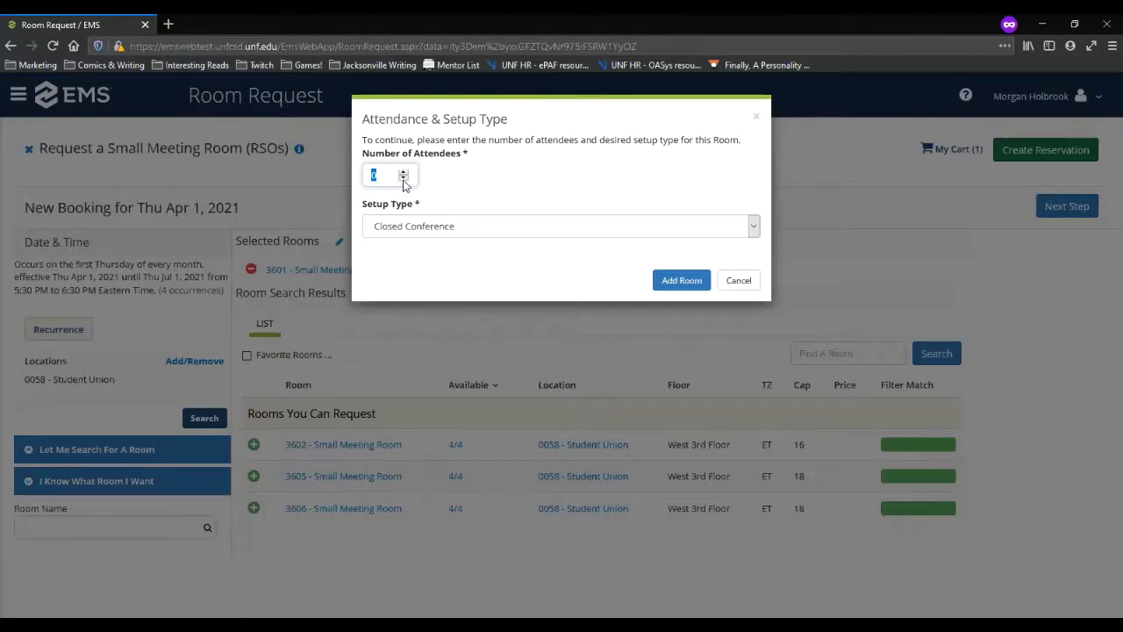
pyautogui.click(741, 281)
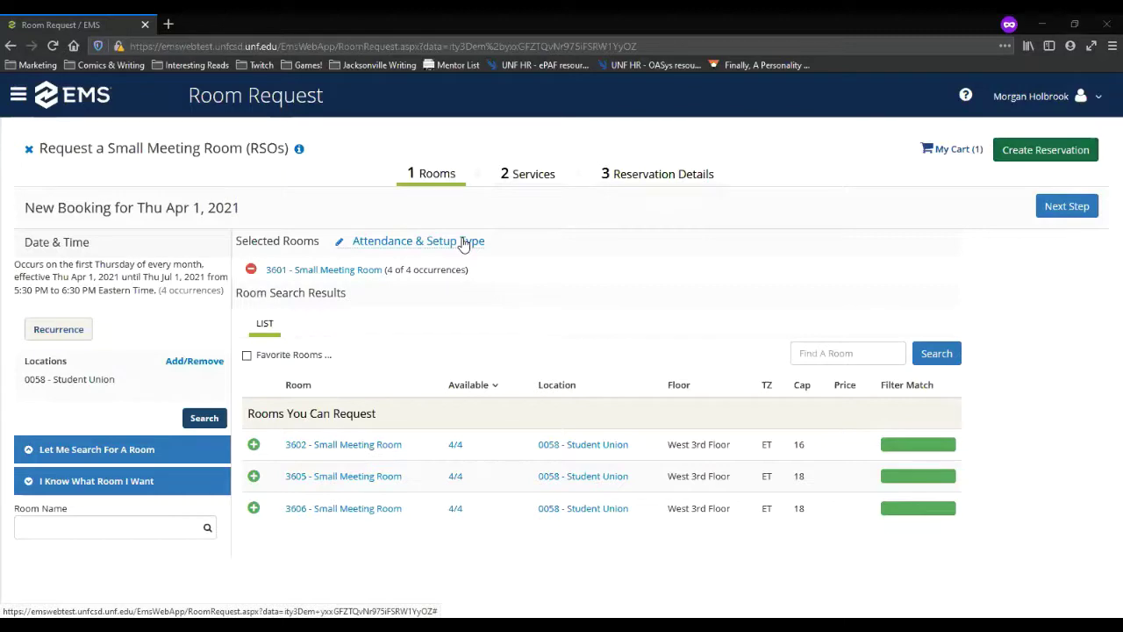
pyautogui.click(1067, 207)
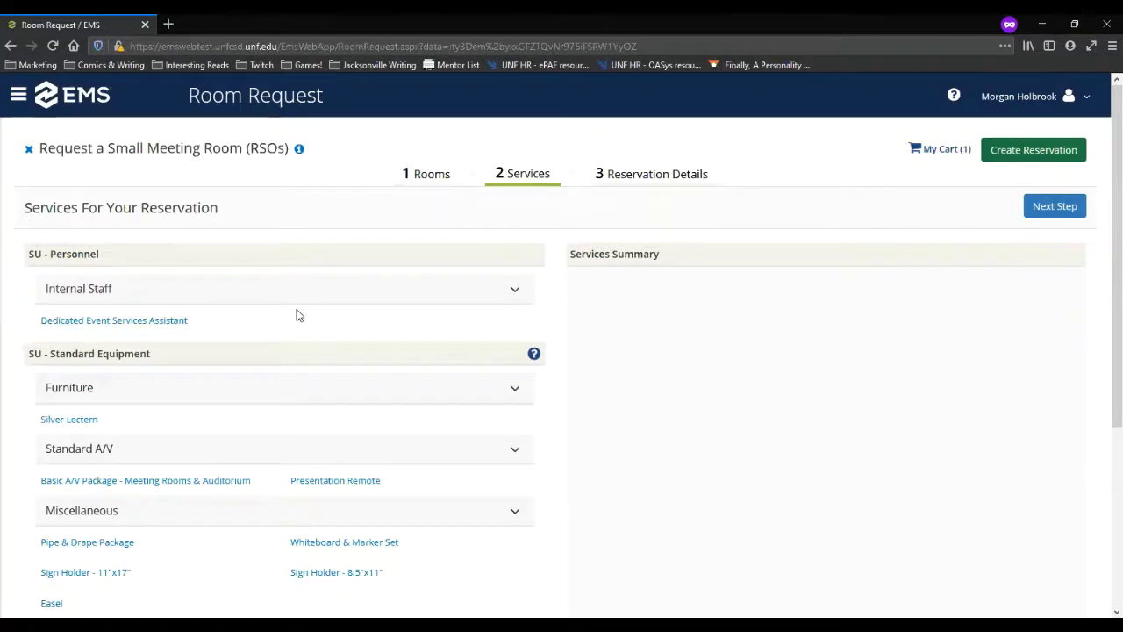
# Step: Look over the service lists and open Dedicated Event Services Assistant
pyautogui.scroll(-3, 297, 315)
pyautogui.scroll(2, 248, 377)
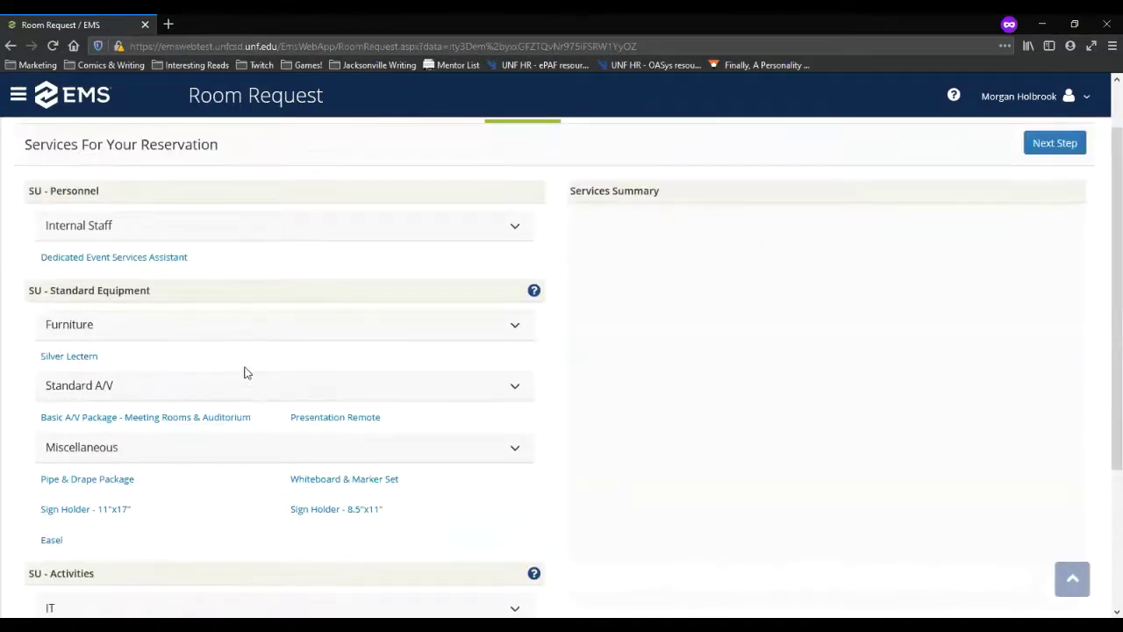
pyautogui.click(130, 259)
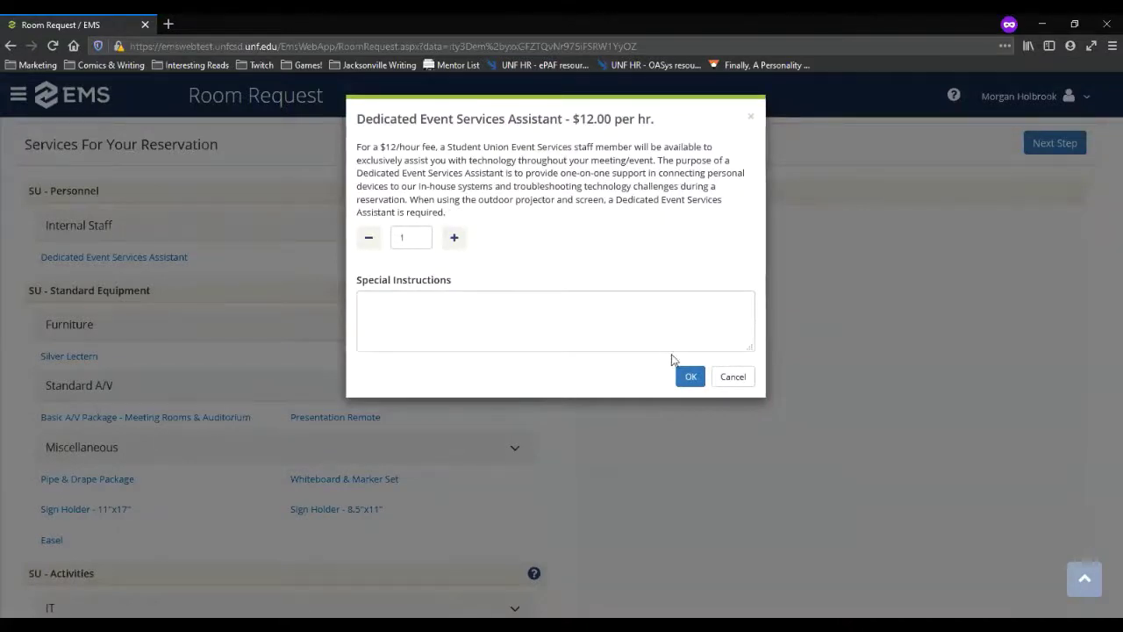
# Step: Draft a note to adjust lights 1 hour into the meeting, then clear it
pyautogui.click(641, 330)
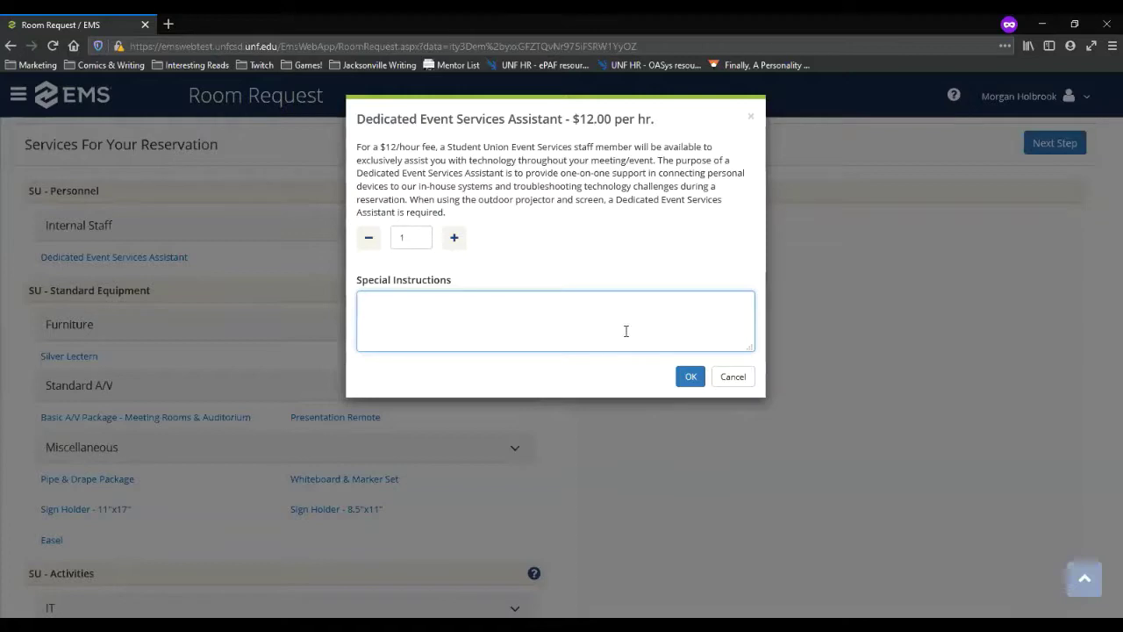
pyautogui.write('Please adjust lighyt')
pyautogui.press('BackSpace')
pyautogui.press('BackSpace')
pyautogui.write('ts')
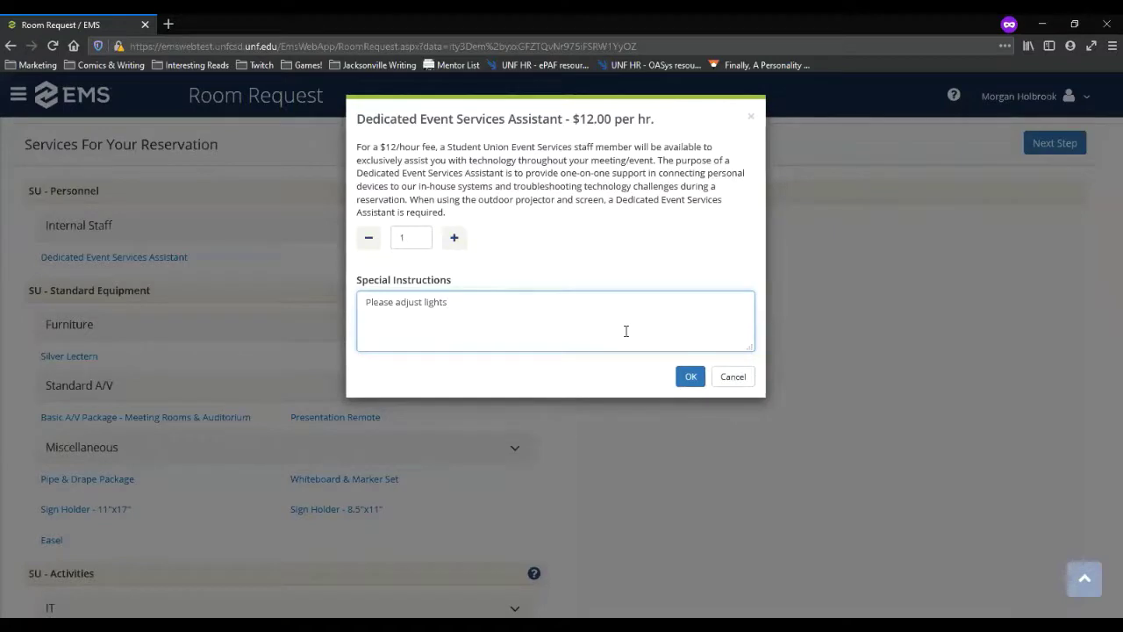
pyautogui.write(' at')
pyautogui.press('BackSpace')
pyautogui.press('BackSpace')
pyautogui.press('BackSpace')
pyautogui.write('1 hour into the meeting.')
pyautogui.hotkey('ctrl', 'a')
pyautogui.press('BackSpace')
pyautogui.click(735, 377)
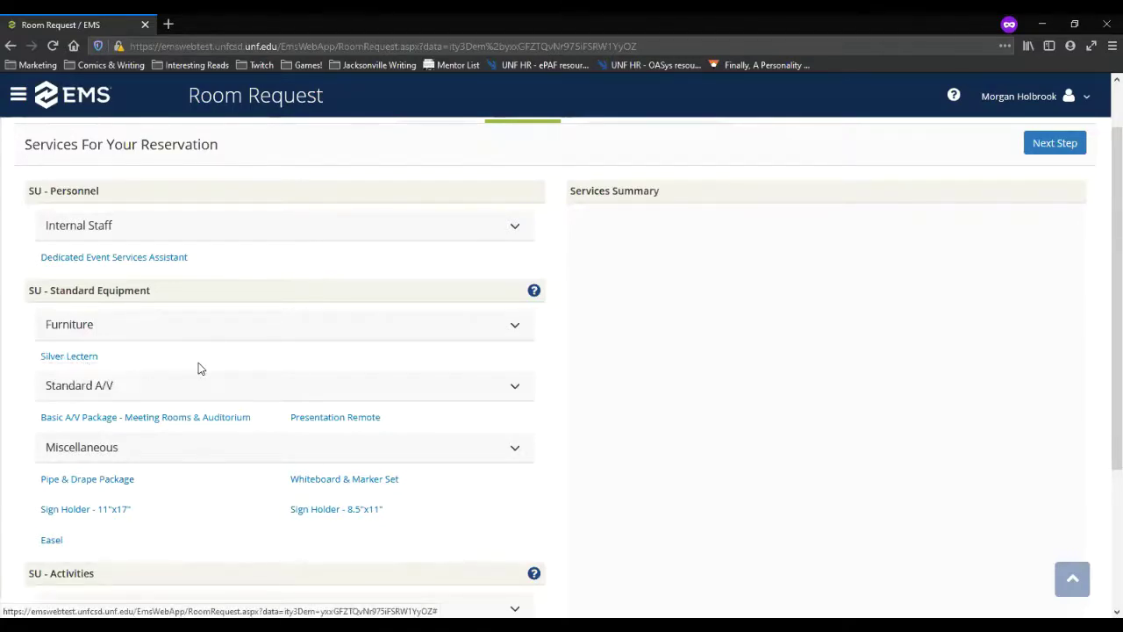
pyautogui.scroll(-3, 496, 263)
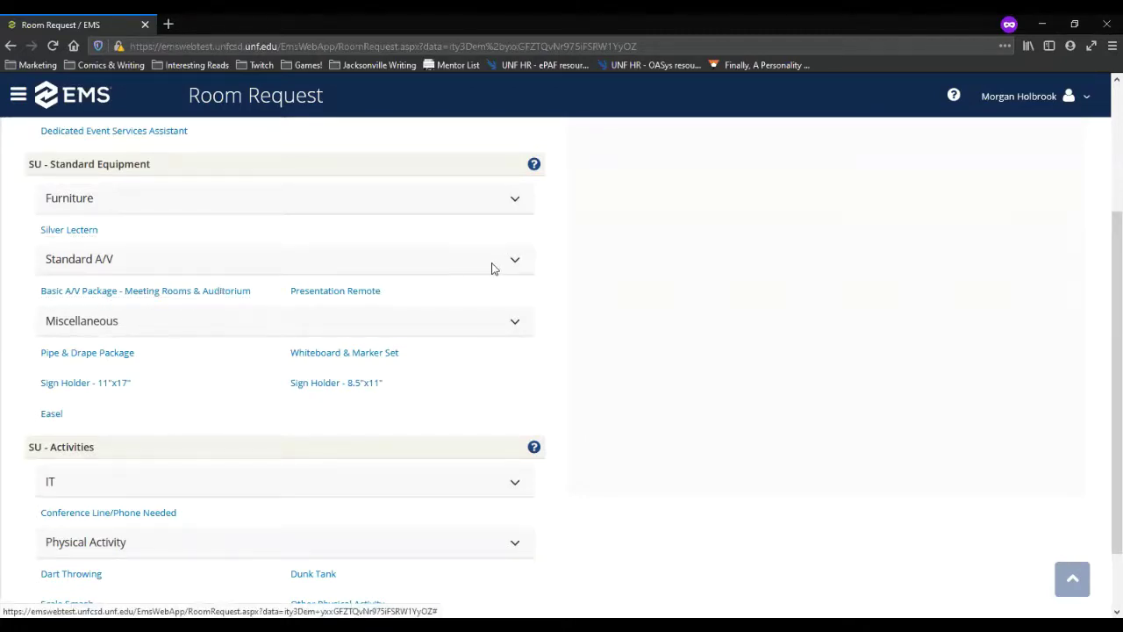
pyautogui.scroll(2, 489, 317)
pyautogui.scroll(-2, 488, 316)
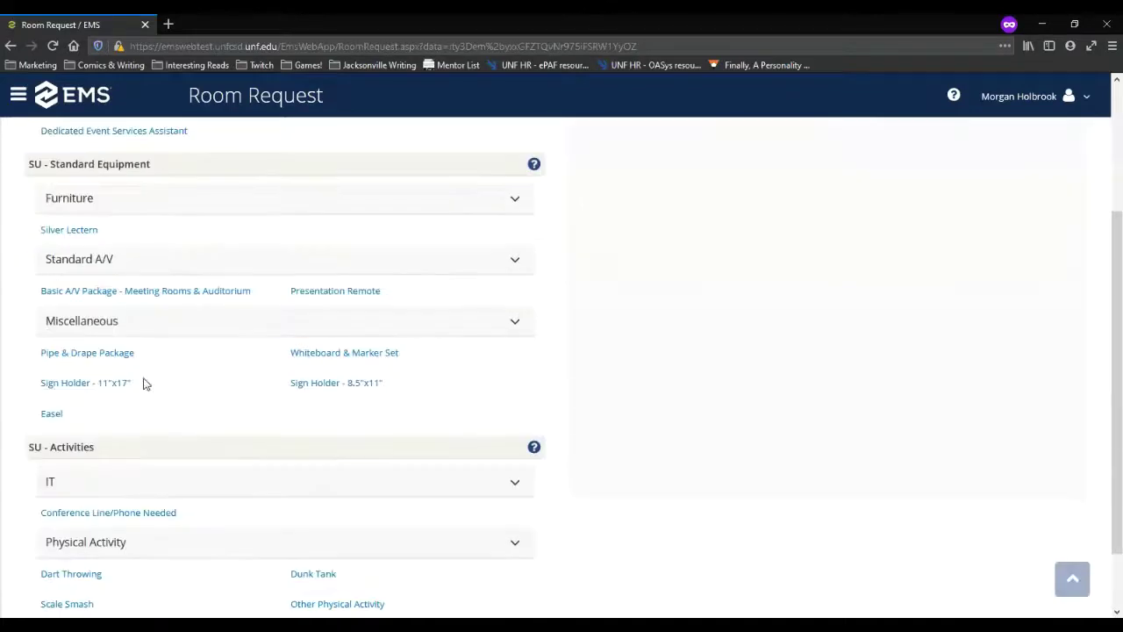
# Step: Add one Basic A/V Package to the reservation
pyautogui.click(95, 292)
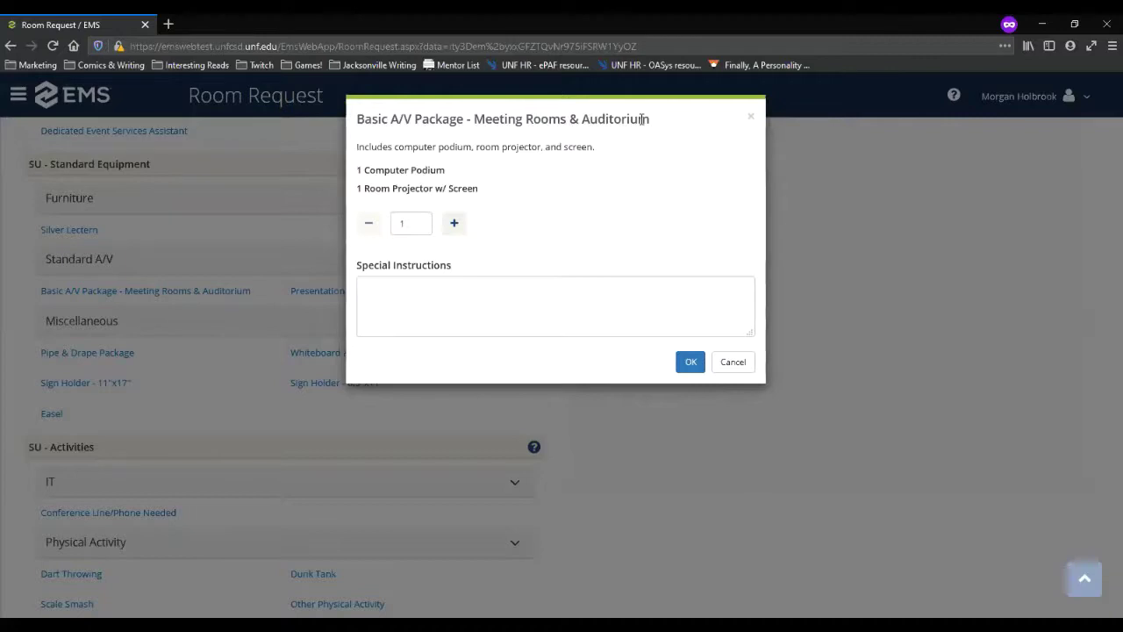
pyautogui.moveTo(391, 172); pyautogui.dragTo(345, 185)
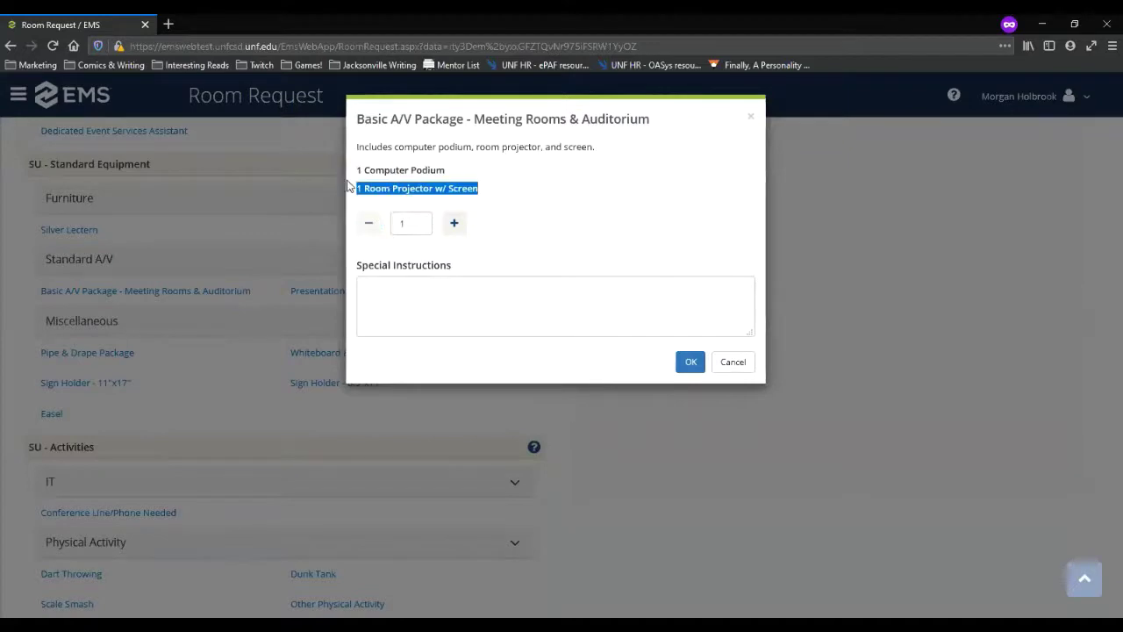
pyautogui.click(502, 190)
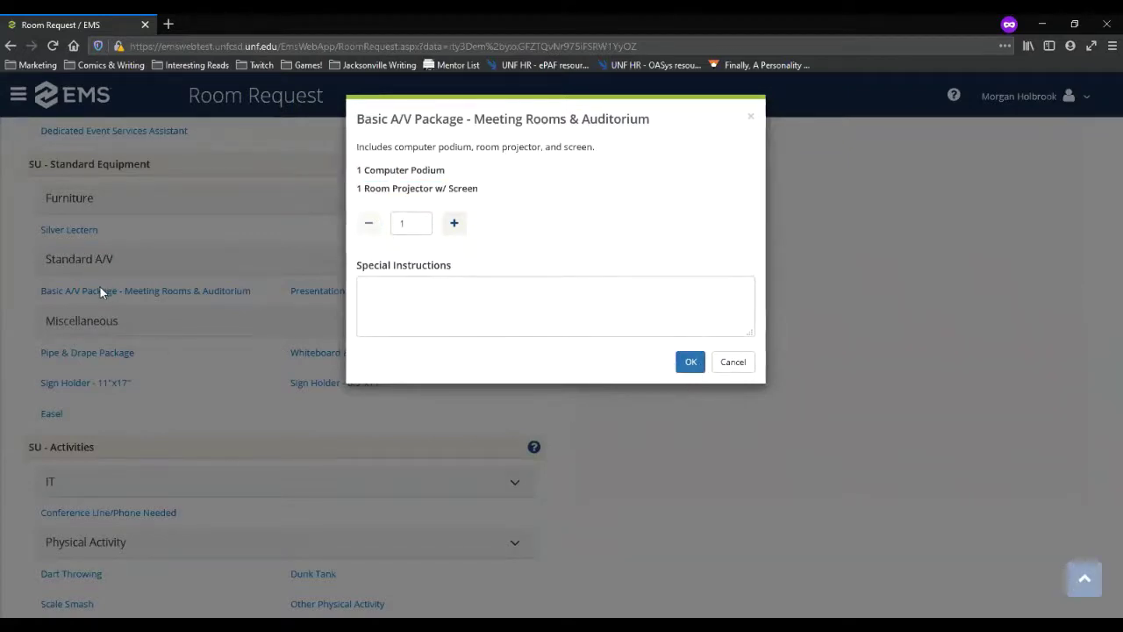
pyautogui.click(691, 362)
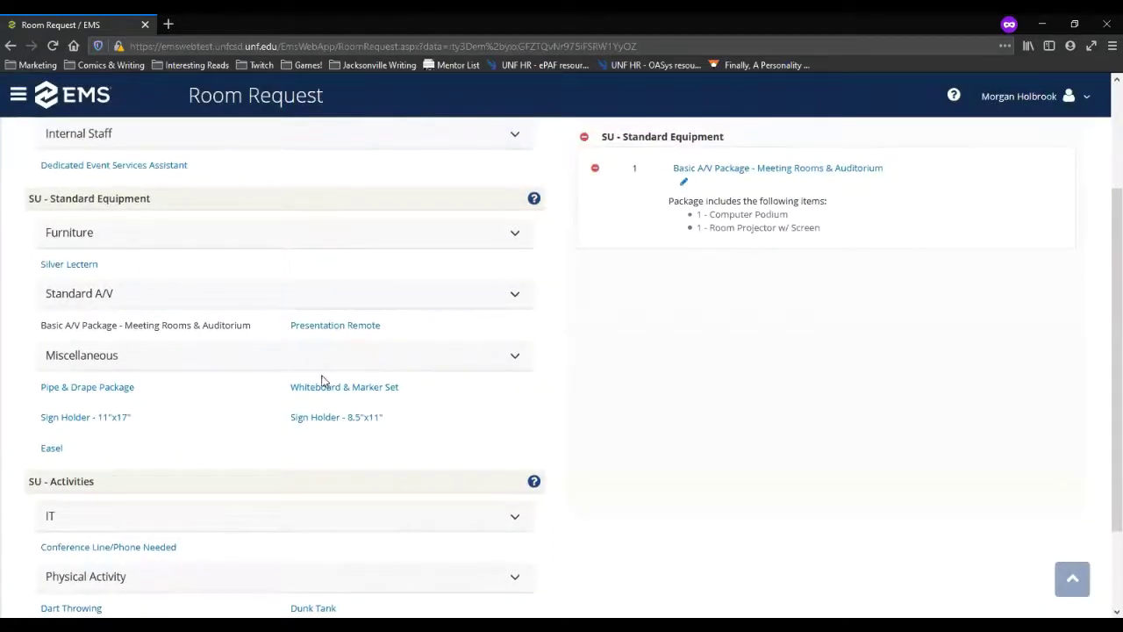
# Step: Add one Presentation Remote and one Whiteboard & Marker Set
pyautogui.click(355, 328)
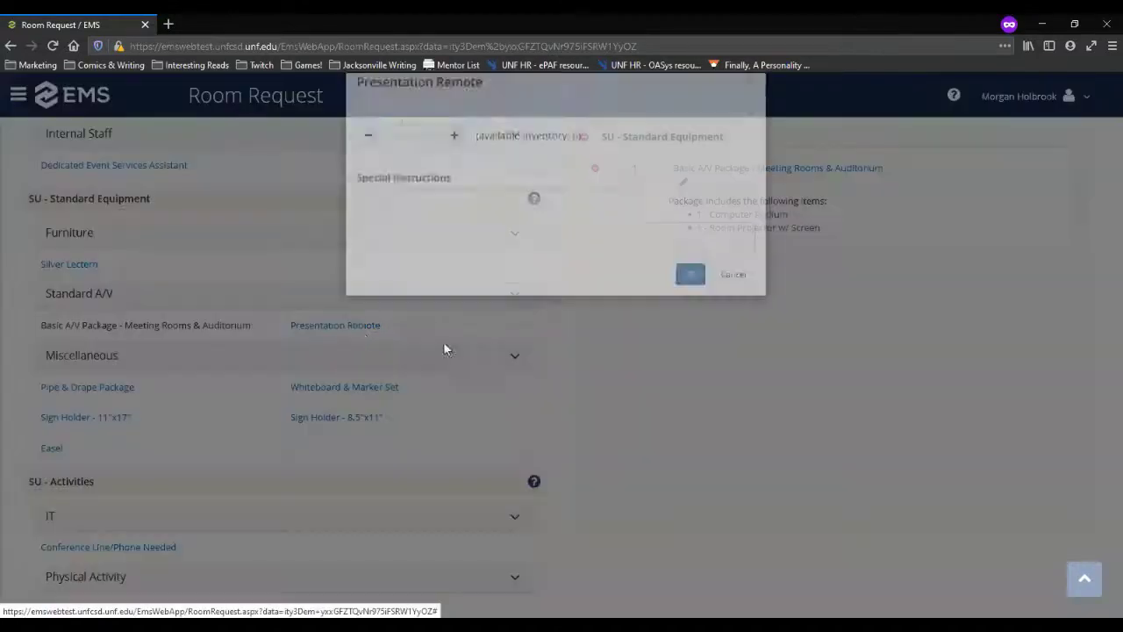
pyautogui.click(688, 312)
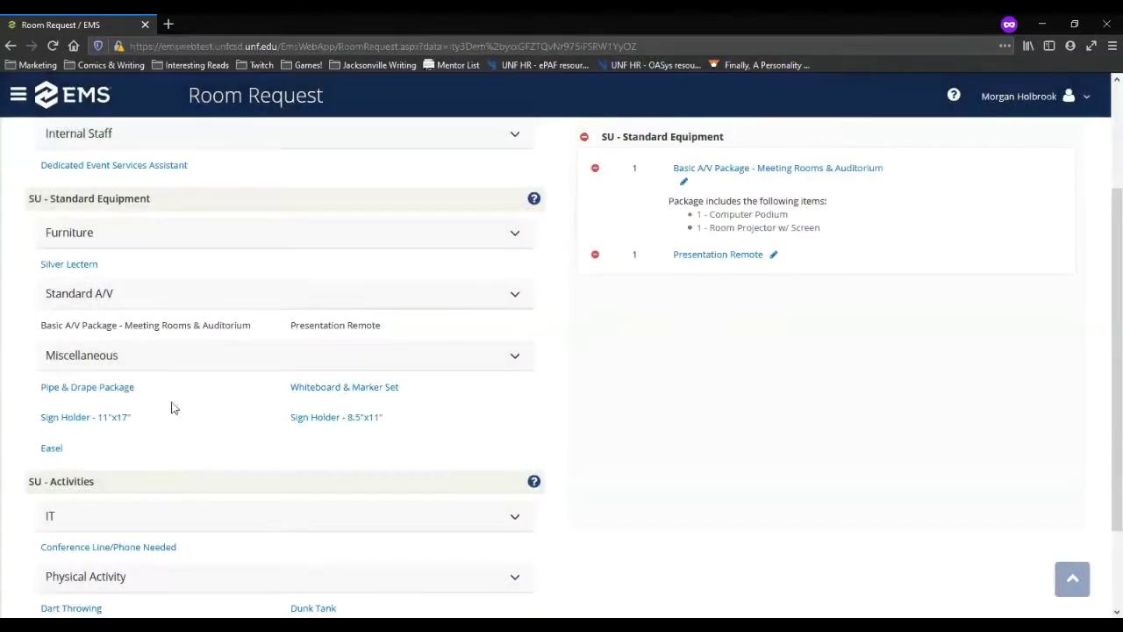
pyautogui.click(711, 256)
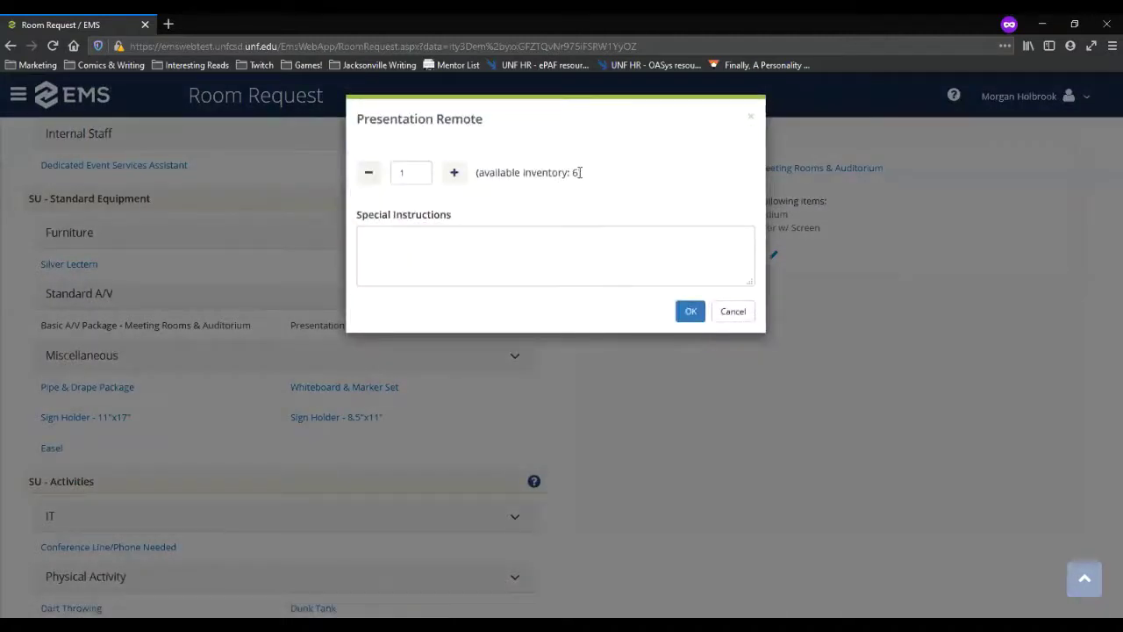
pyautogui.click(737, 313)
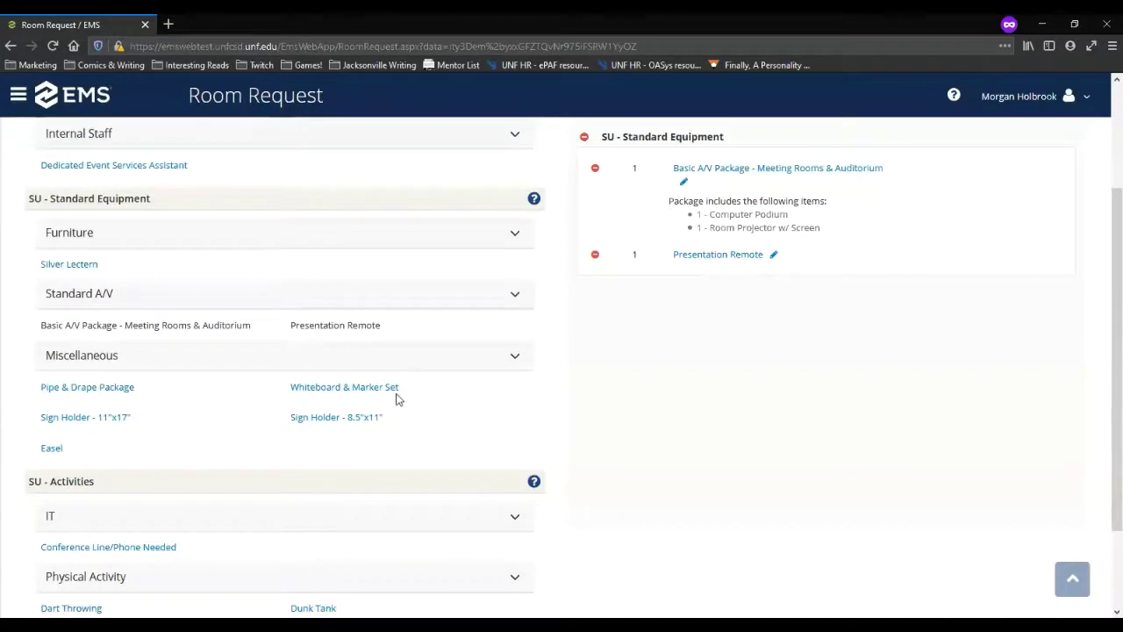
pyautogui.click(334, 390)
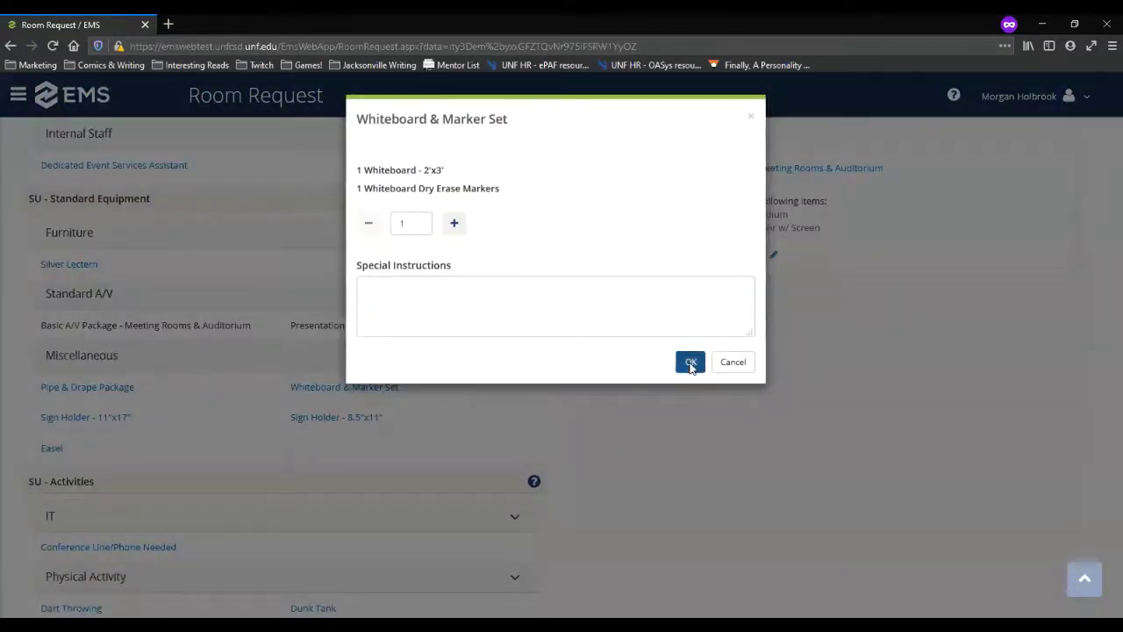
pyautogui.click(692, 362)
pyautogui.scroll(-1, 167, 461)
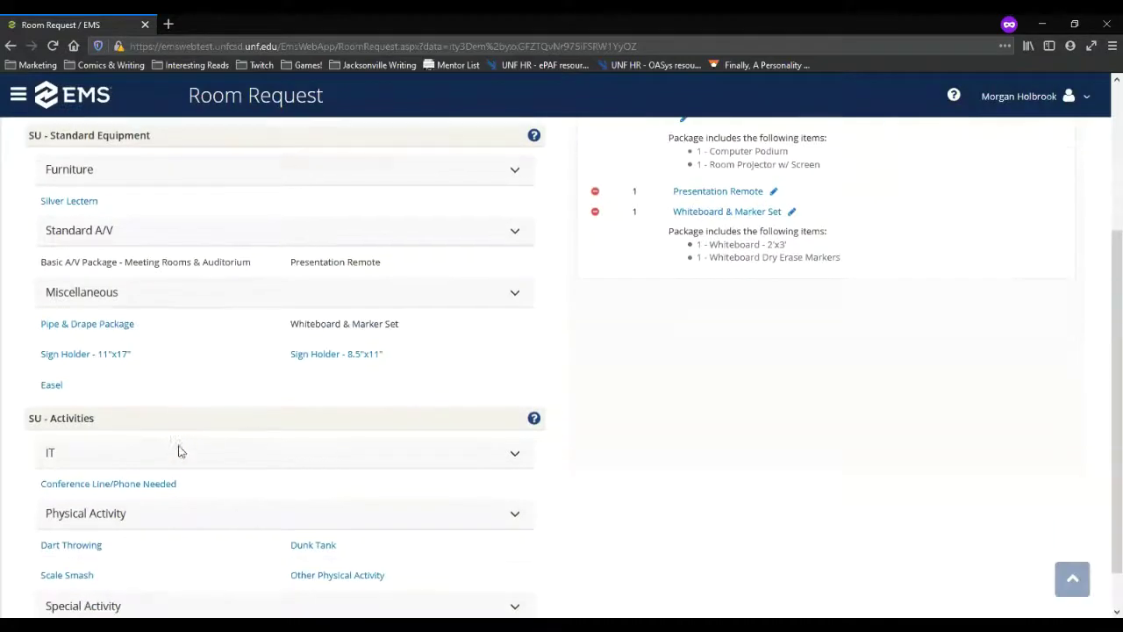
# Step: Add one 11"x17" sign holder noted 'Please place in lobby to direct foot traffic to room.'
pyautogui.click(111, 359)
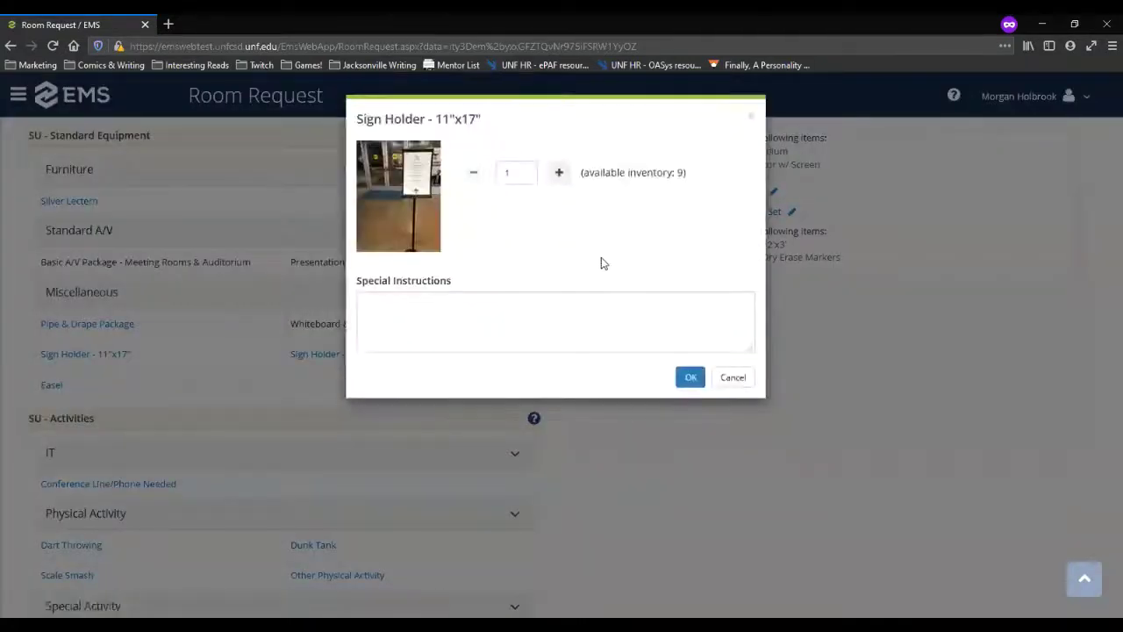
pyautogui.click(429, 286)
pyautogui.write('P')
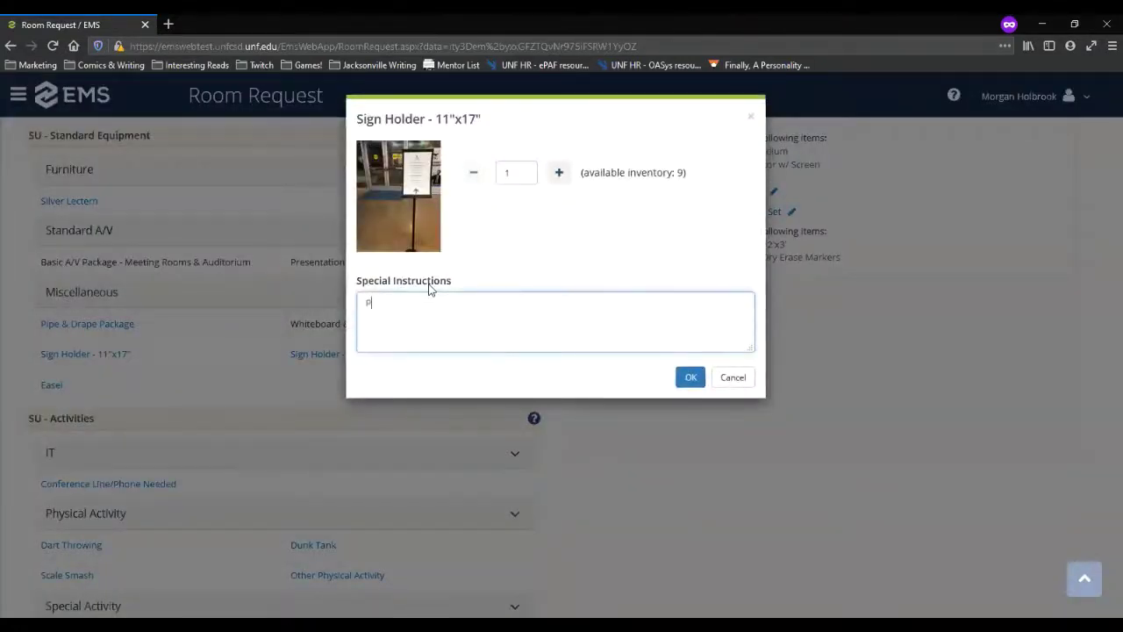
pyautogui.write('lease place in lobby to direct foot traffic to r')
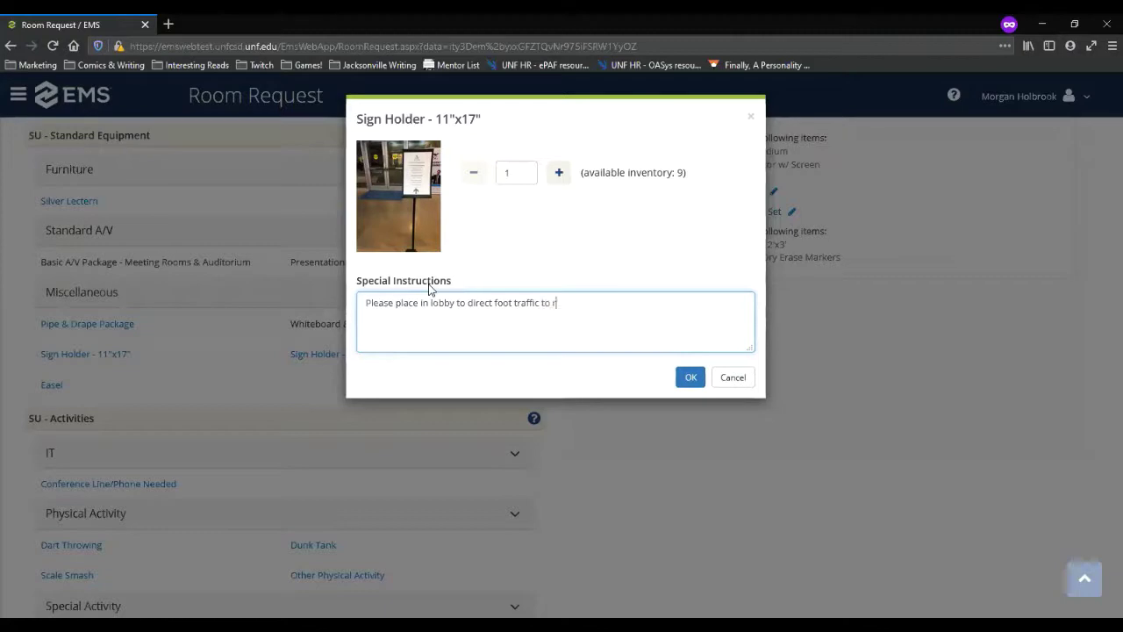
pyautogui.write('oom.')
pyautogui.click(689, 377)
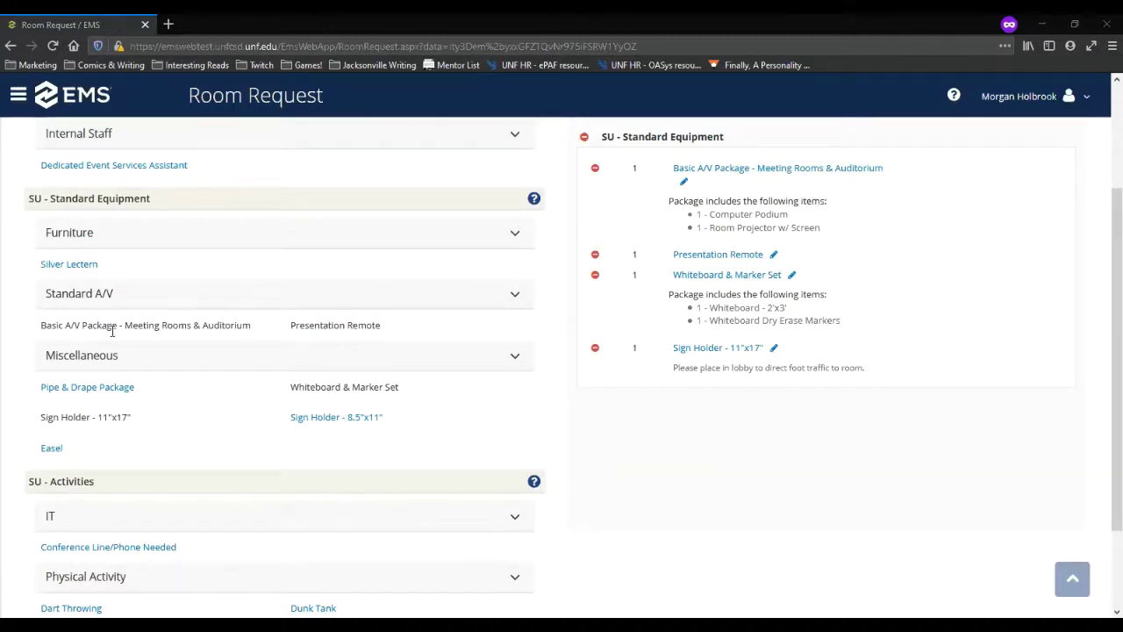
pyautogui.click(833, 170)
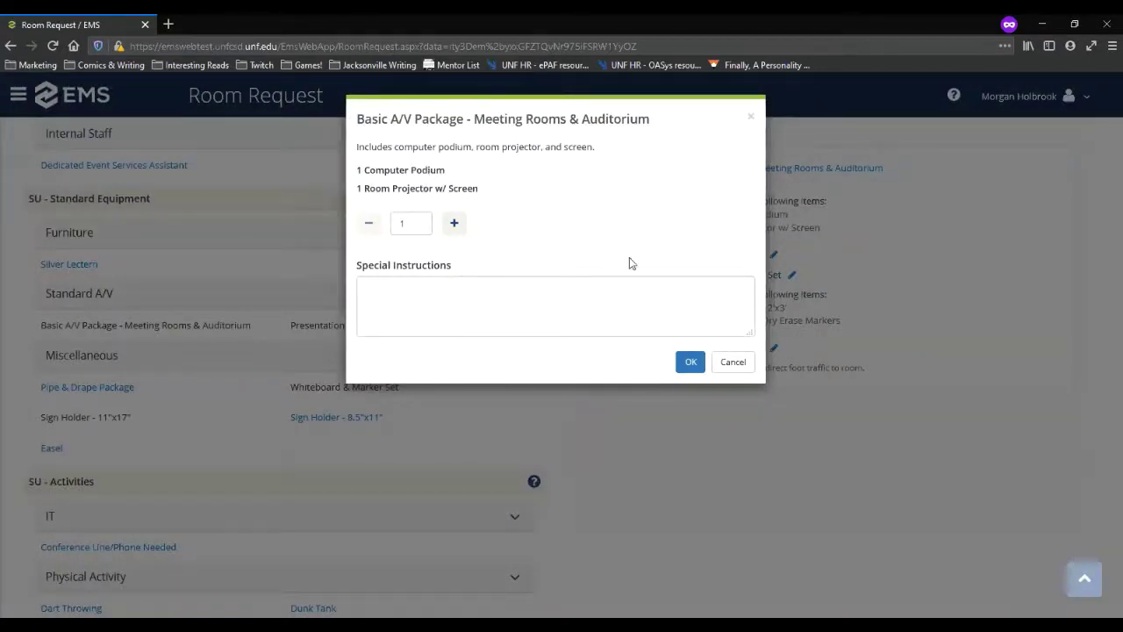
pyautogui.click(733, 363)
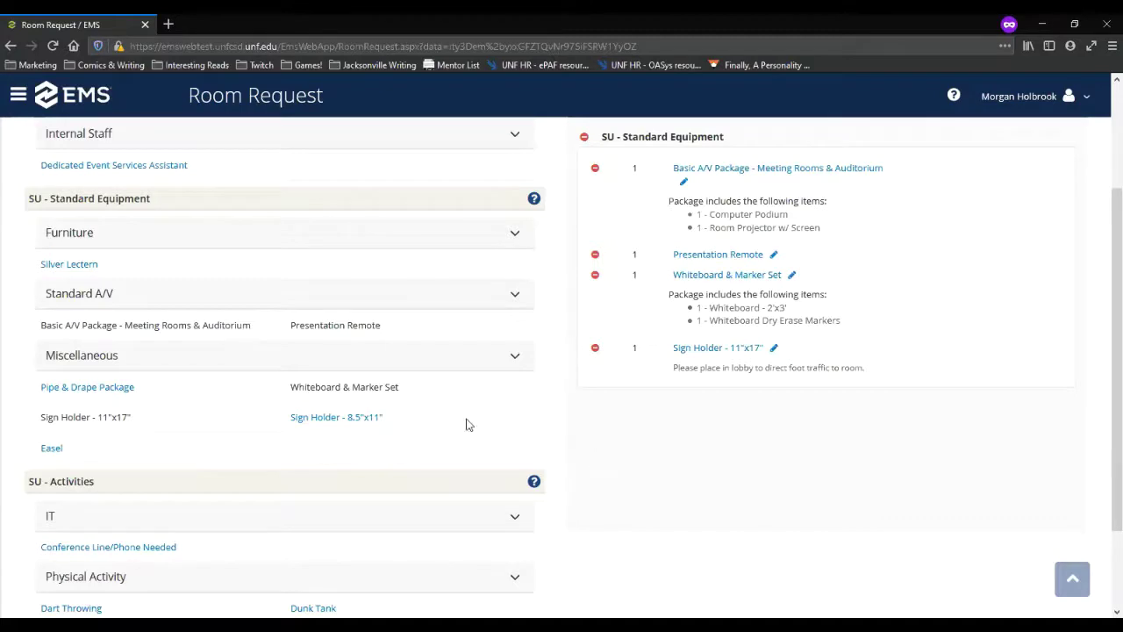
pyautogui.scroll(-2, 421, 417)
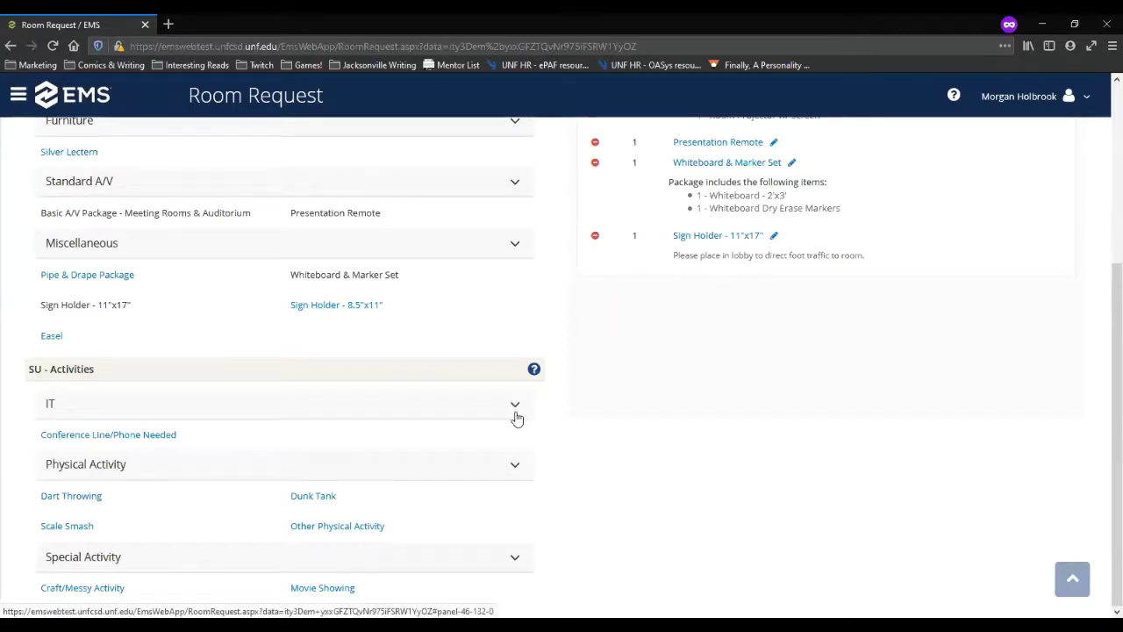
pyautogui.click(516, 467)
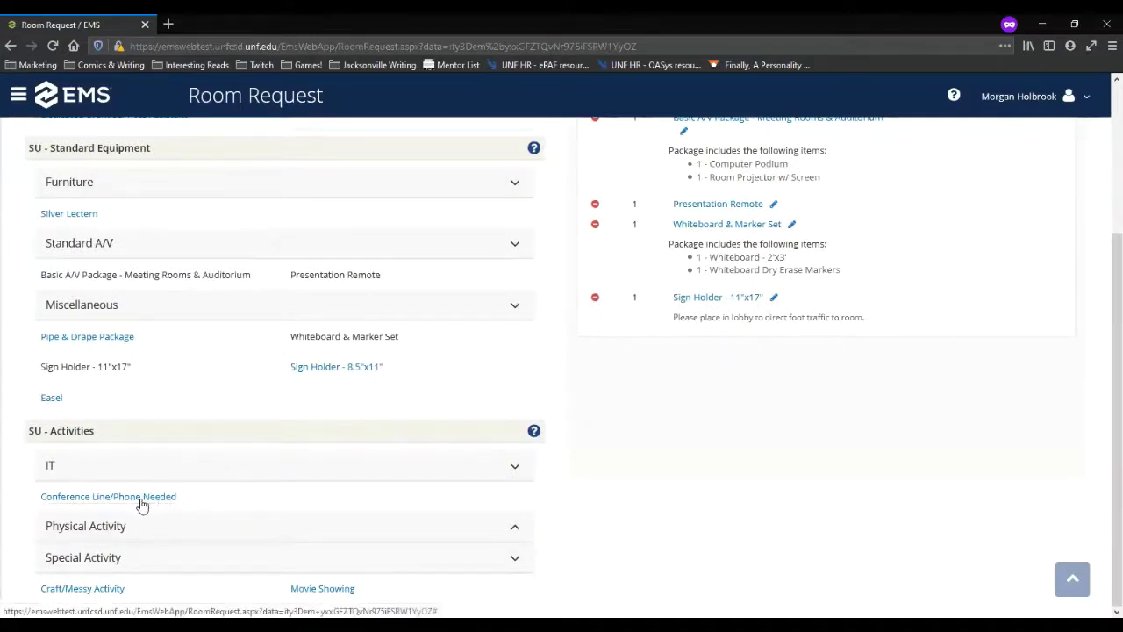
pyautogui.click(515, 528)
pyautogui.scroll(-1, 580, 481)
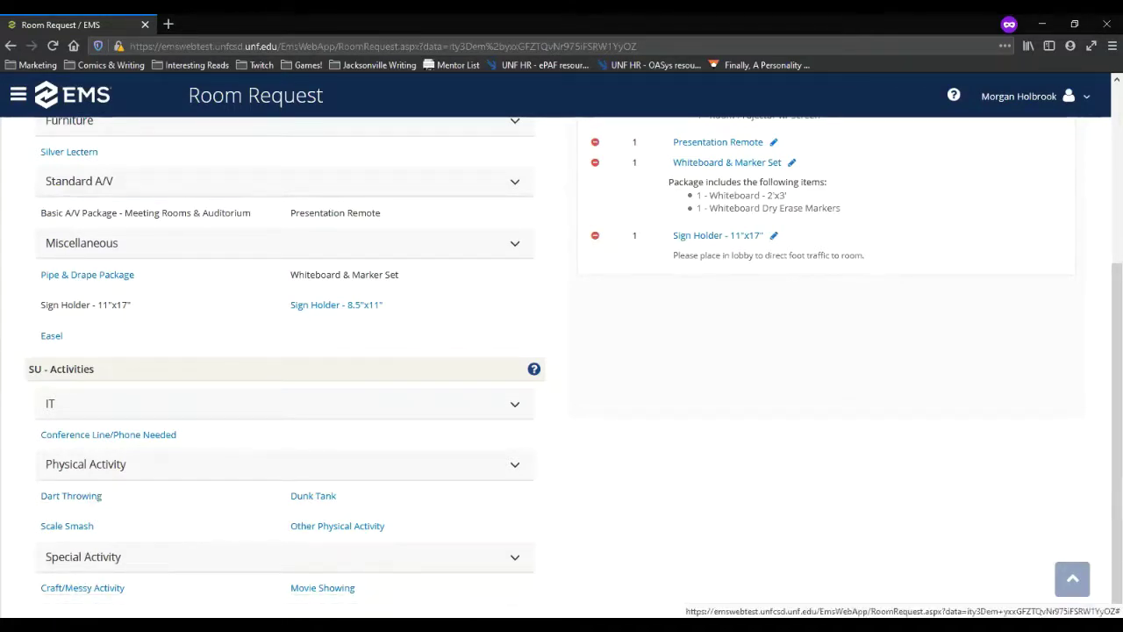
pyautogui.click(82, 587)
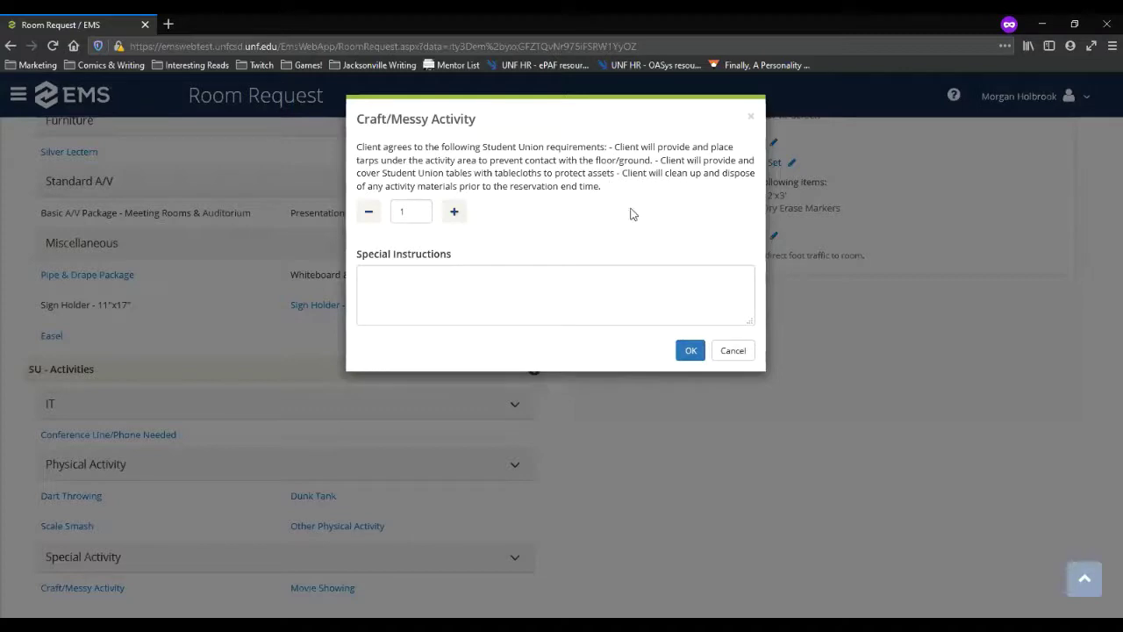
pyautogui.click(744, 352)
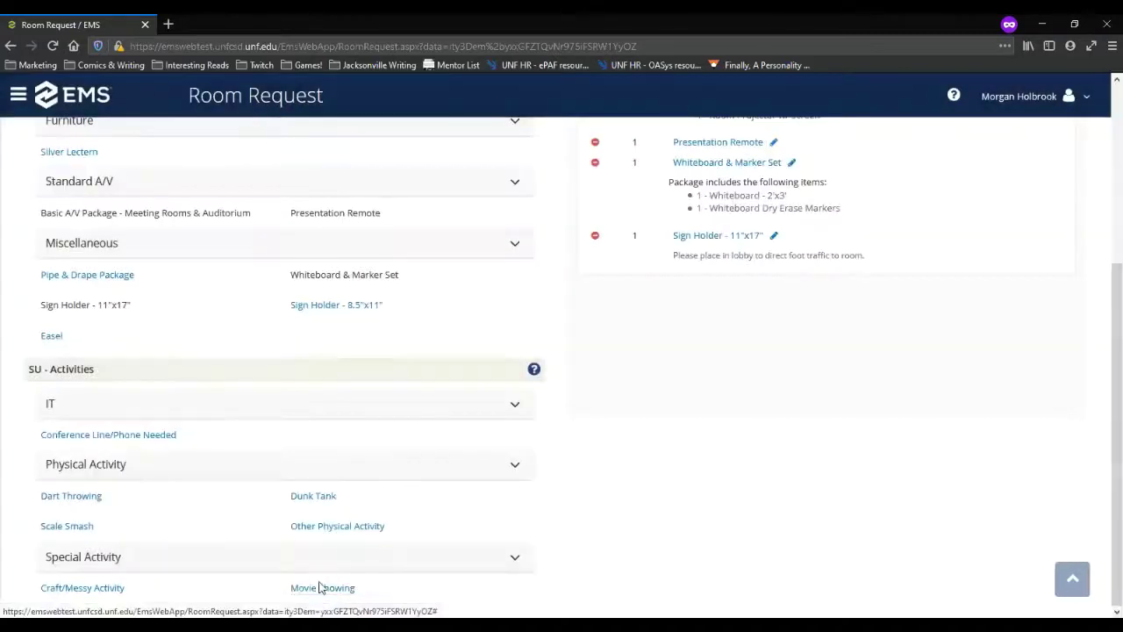
pyautogui.click(323, 587)
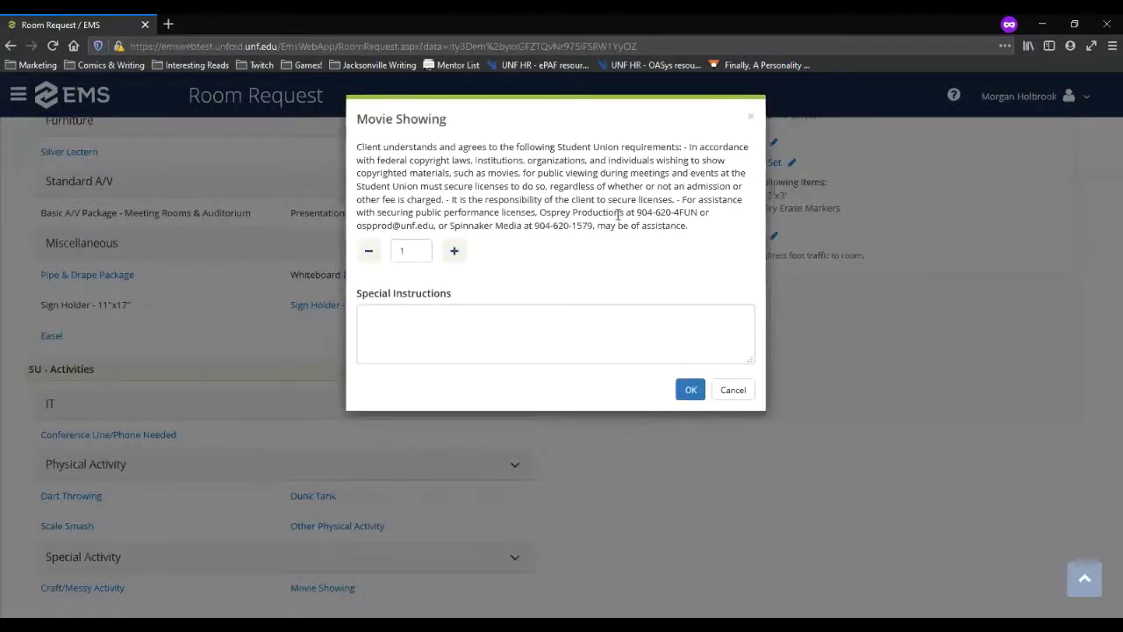
pyautogui.click(733, 391)
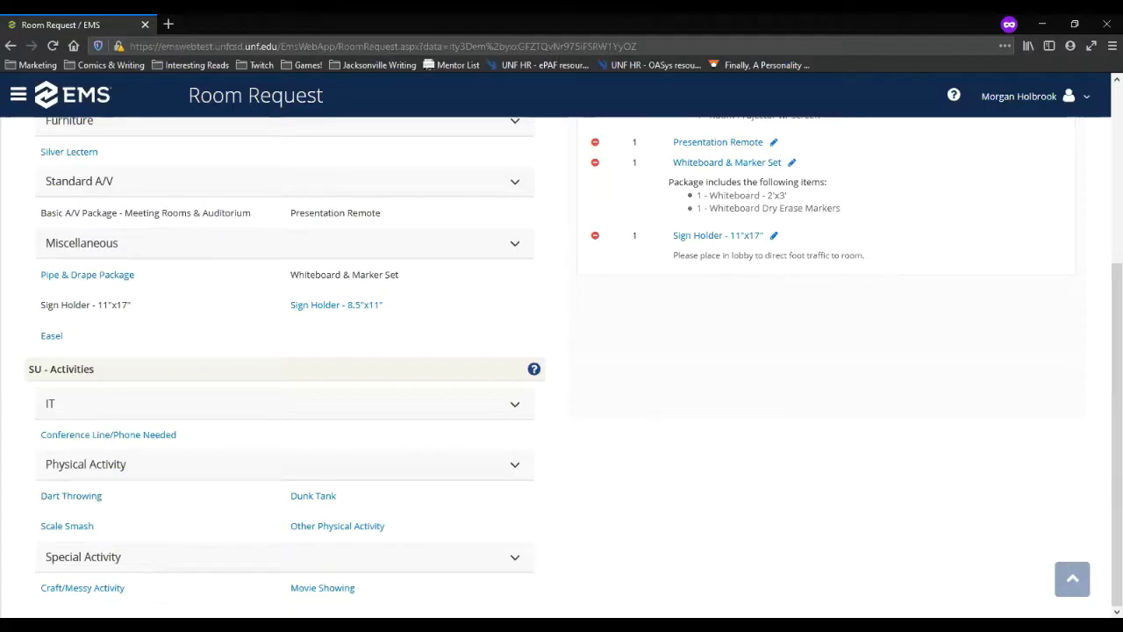
# Step: Raise the 11"x17" sign holders to 3 for third floor West, first floor West and Plaza lobbies
pyautogui.scroll(2, 809, 474)
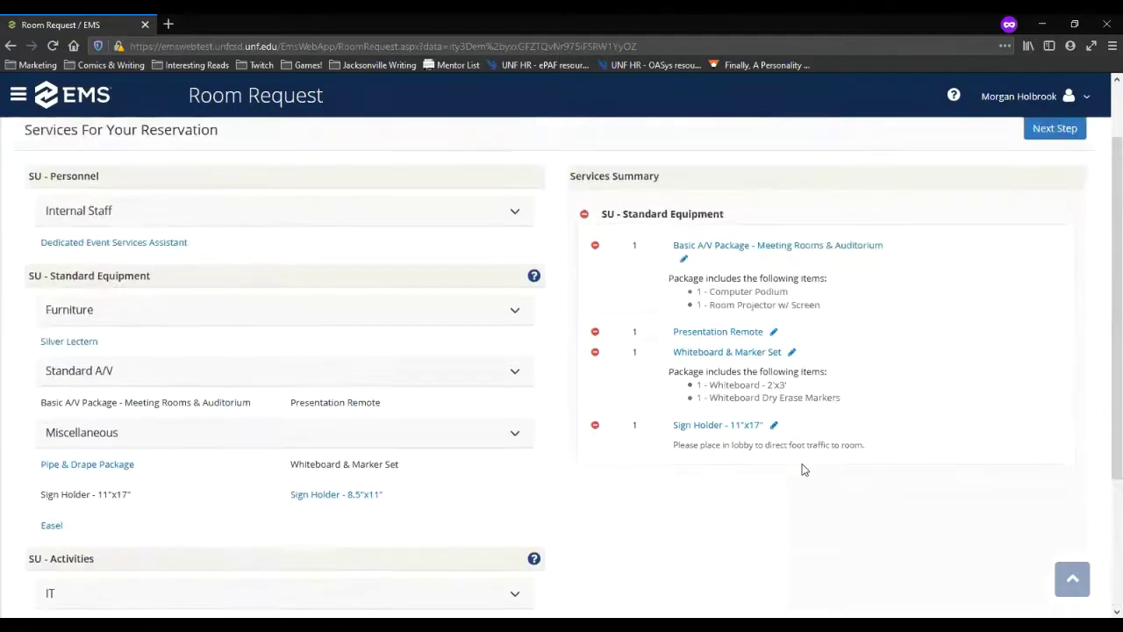
pyautogui.click(774, 427)
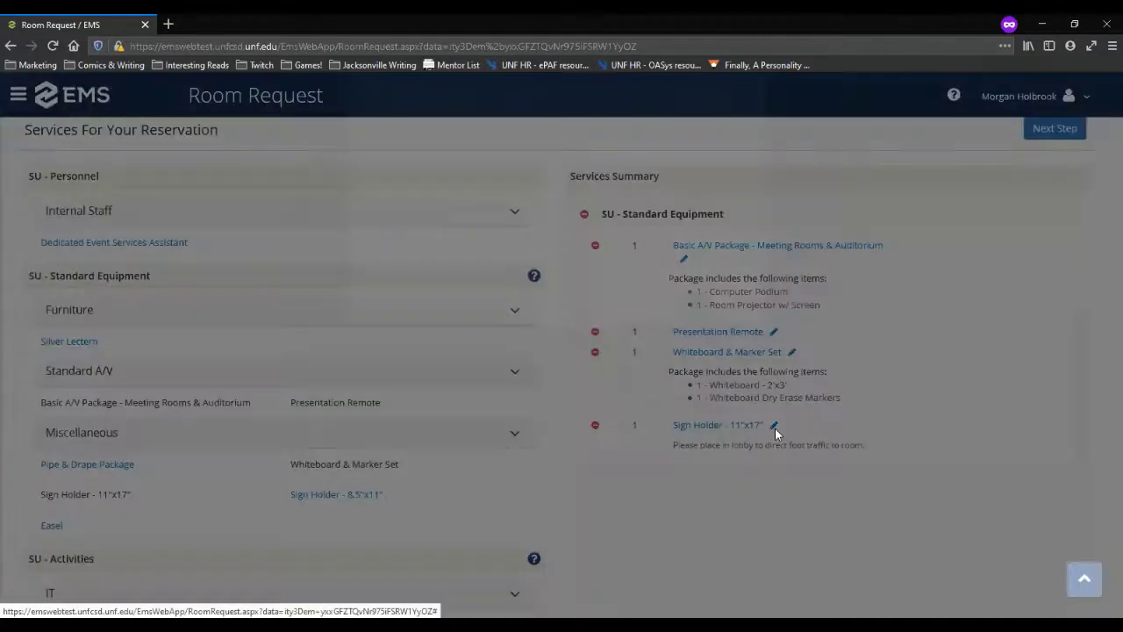
pyautogui.click(546, 304)
pyautogui.click(559, 173)
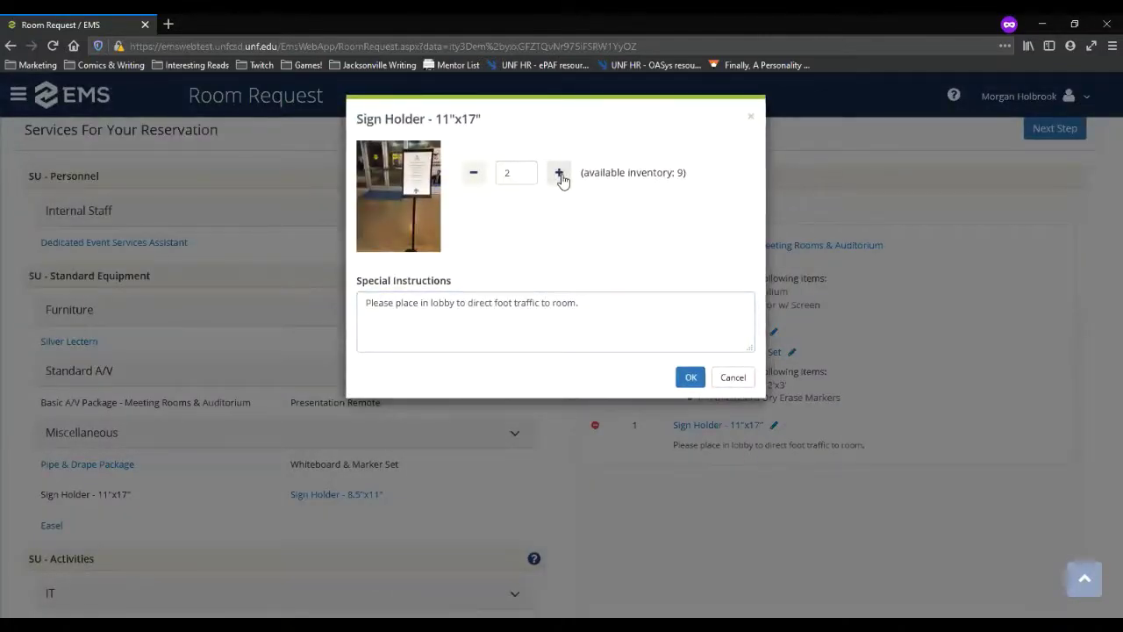
pyautogui.click(562, 179)
pyautogui.click(620, 302)
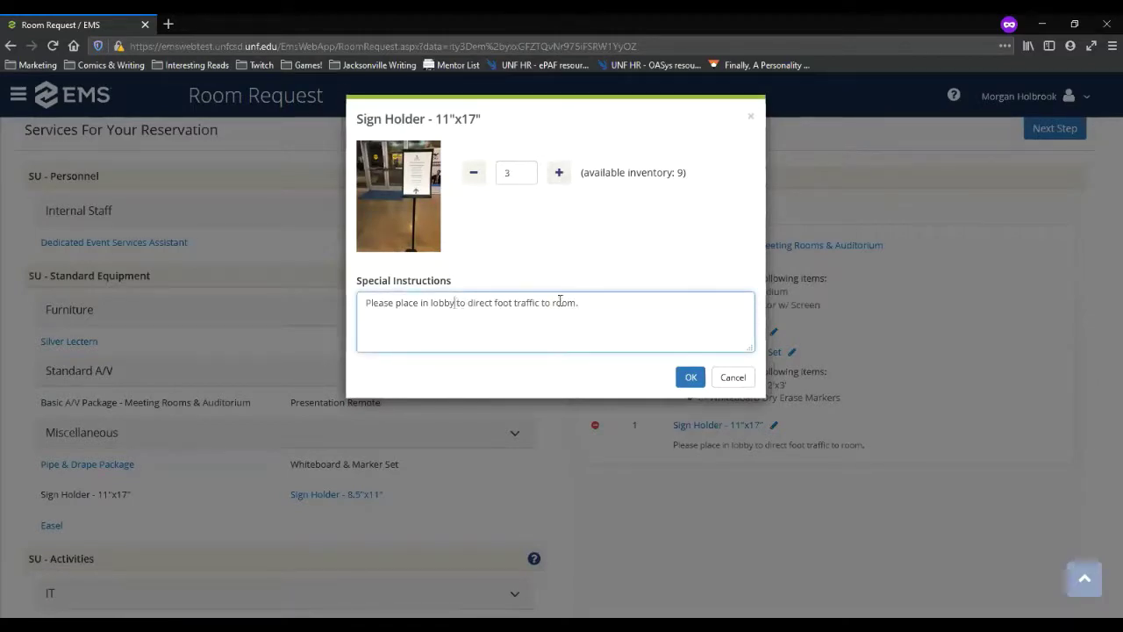
pyautogui.write('of ')
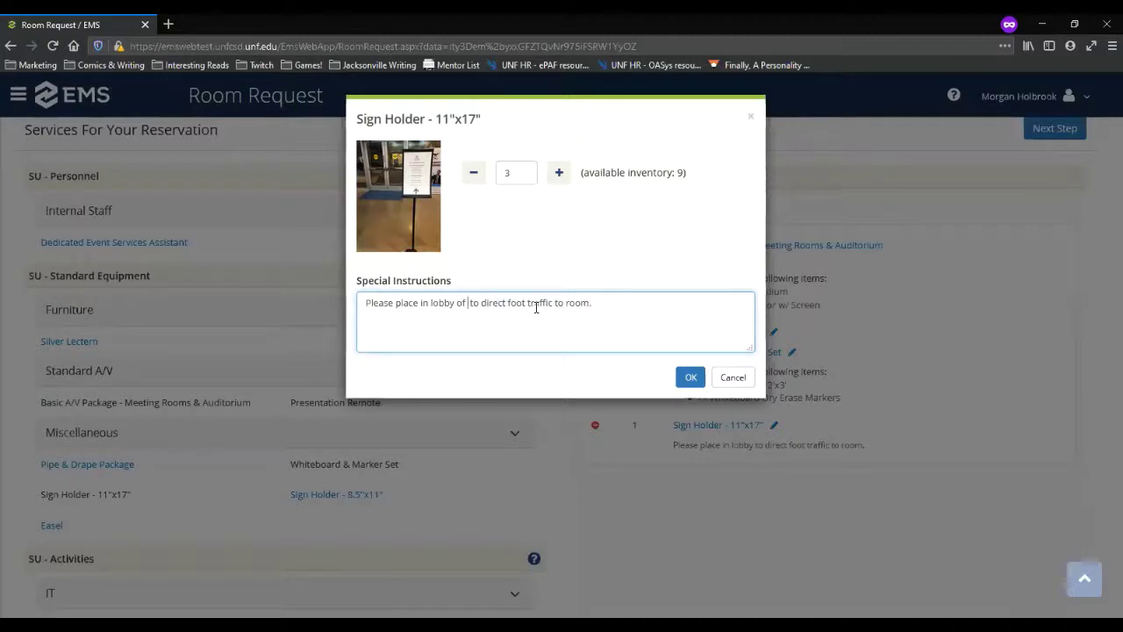
pyautogui.write('third floor, fir')
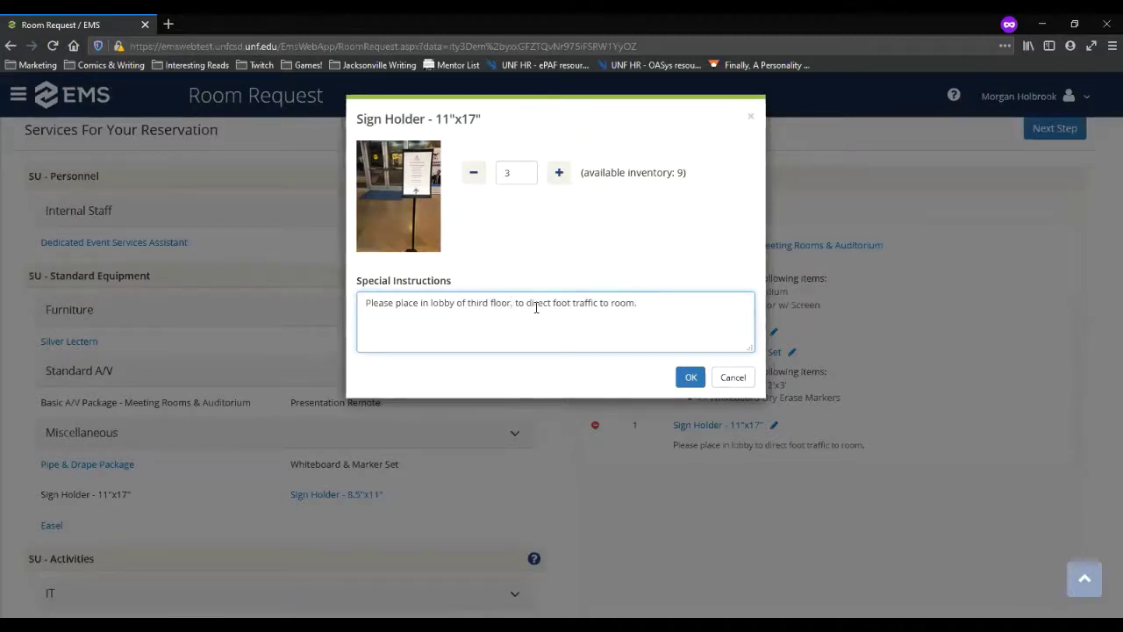
pyautogui.write('st floor West')
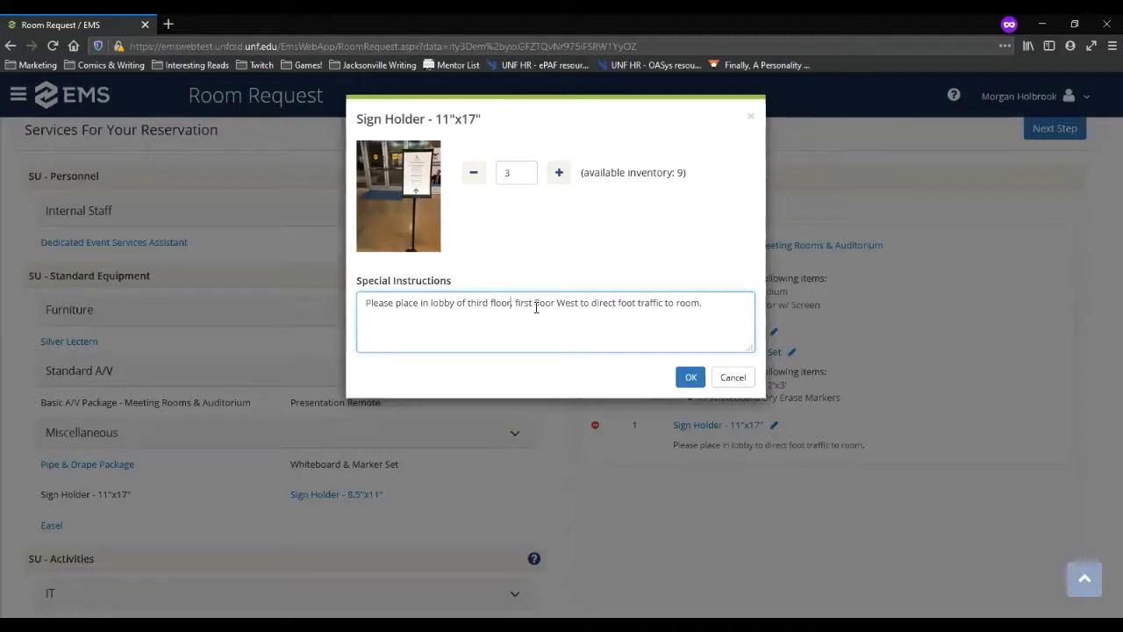
pyautogui.press('BackSpace')
pyautogui.press('BackSpace')
pyautogui.write('West ')
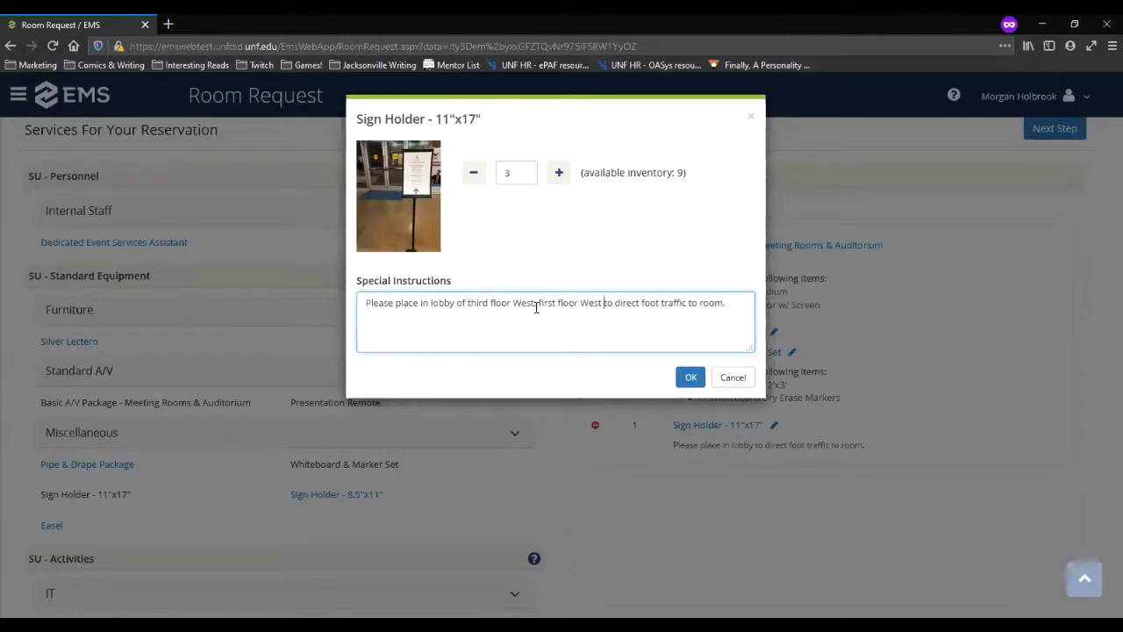
pyautogui.write('and Pla')
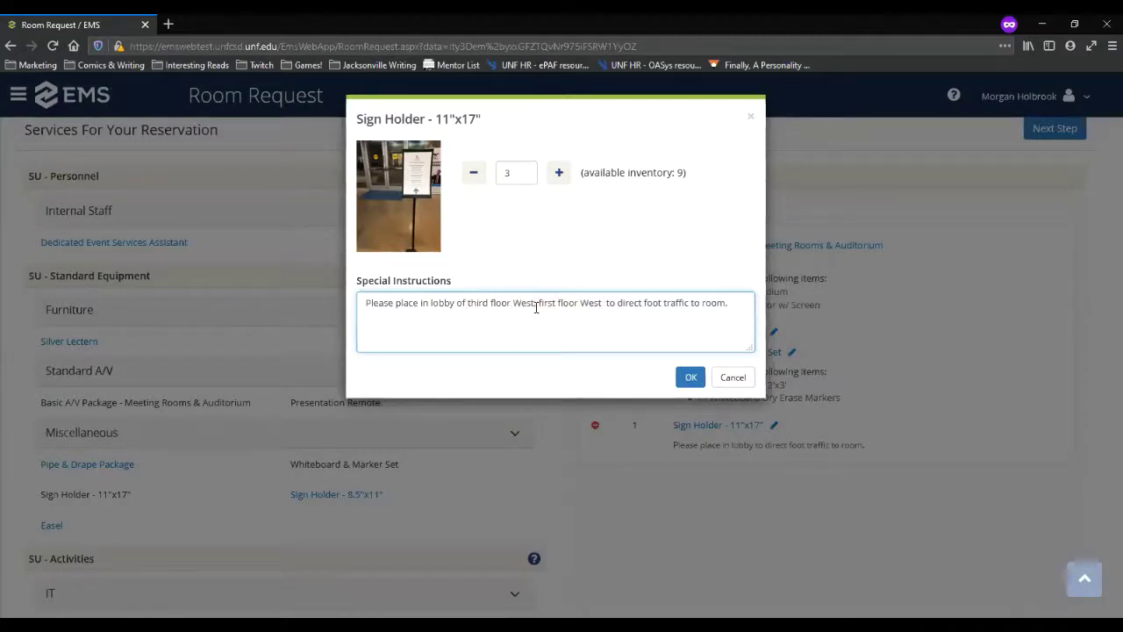
pyautogui.write('za')
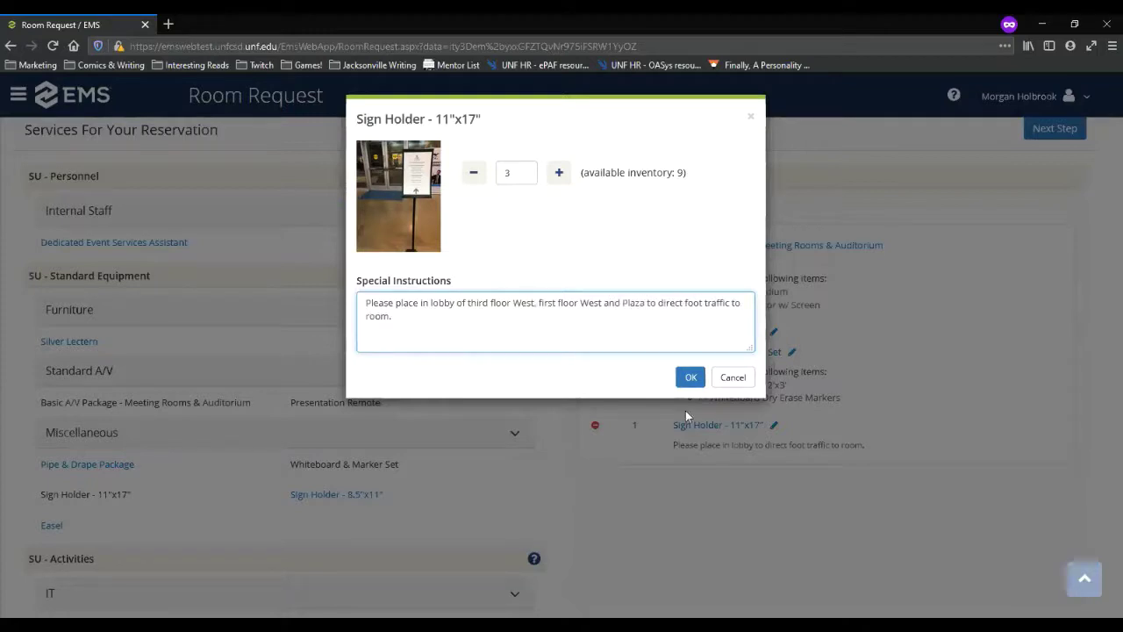
pyautogui.click(691, 377)
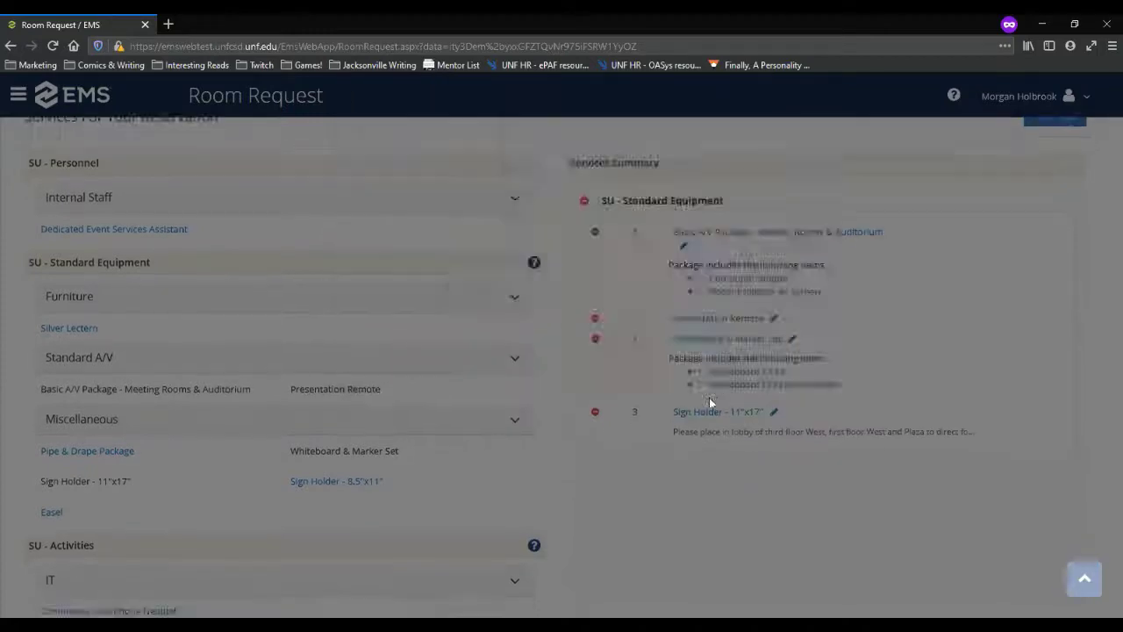
pyautogui.scroll(-1, 494, 486)
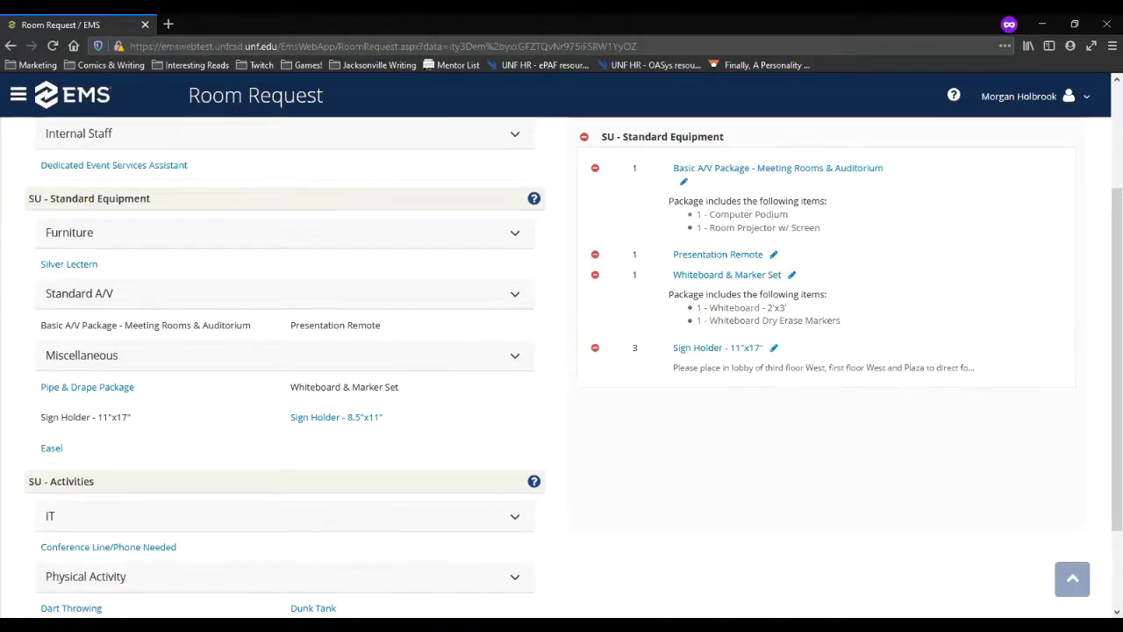
pyautogui.scroll(-2, 302, 553)
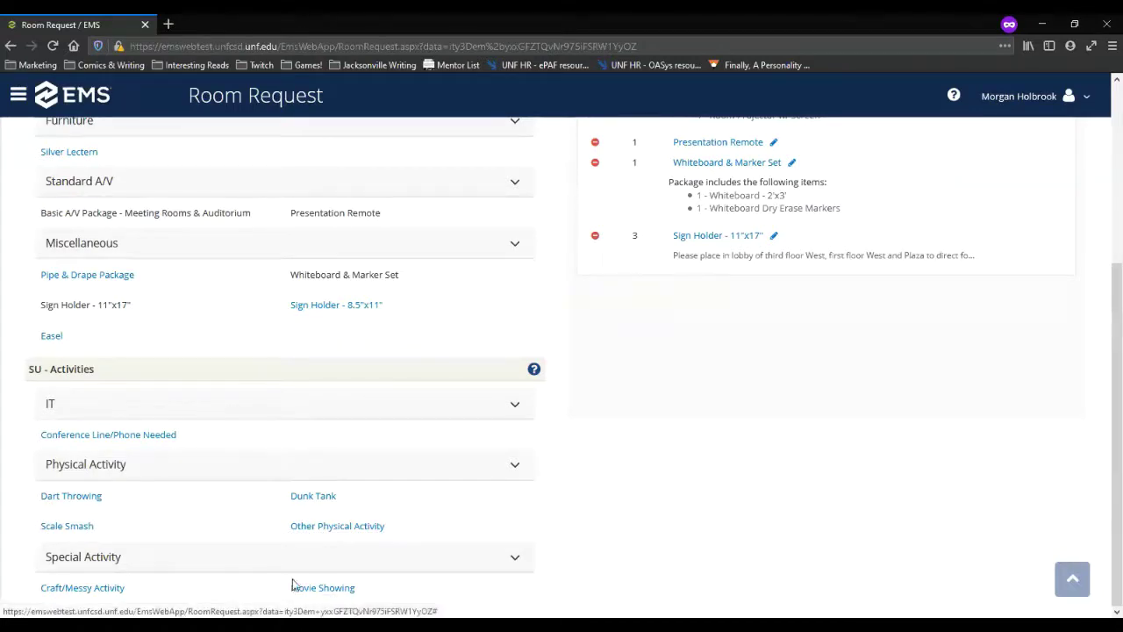
pyautogui.scroll(3, 711, 539)
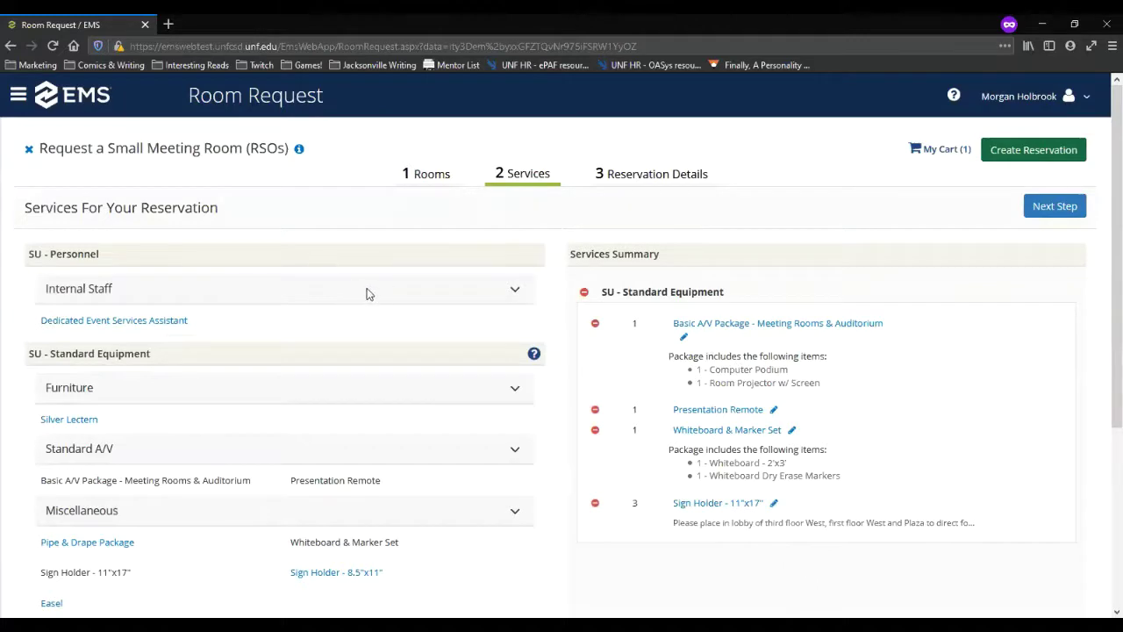
# Step: Name the event 'Monthly Club Board Meeting' and keep event type SU - Meeting
pyautogui.click(1051, 210)
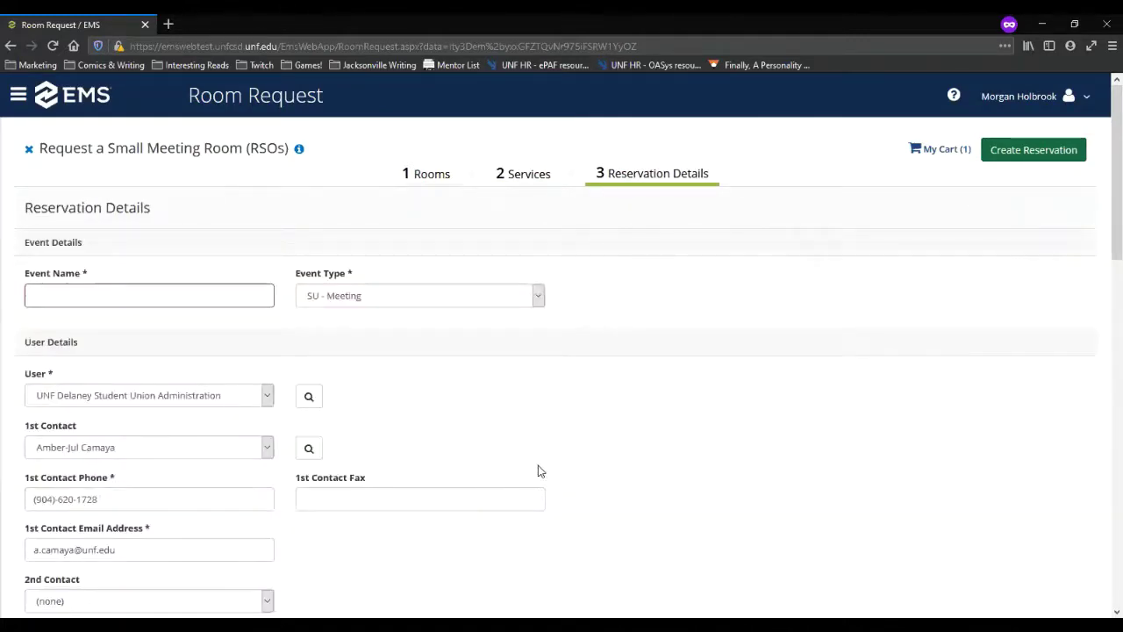
pyautogui.click(97, 291)
pyautogui.write('Montn')
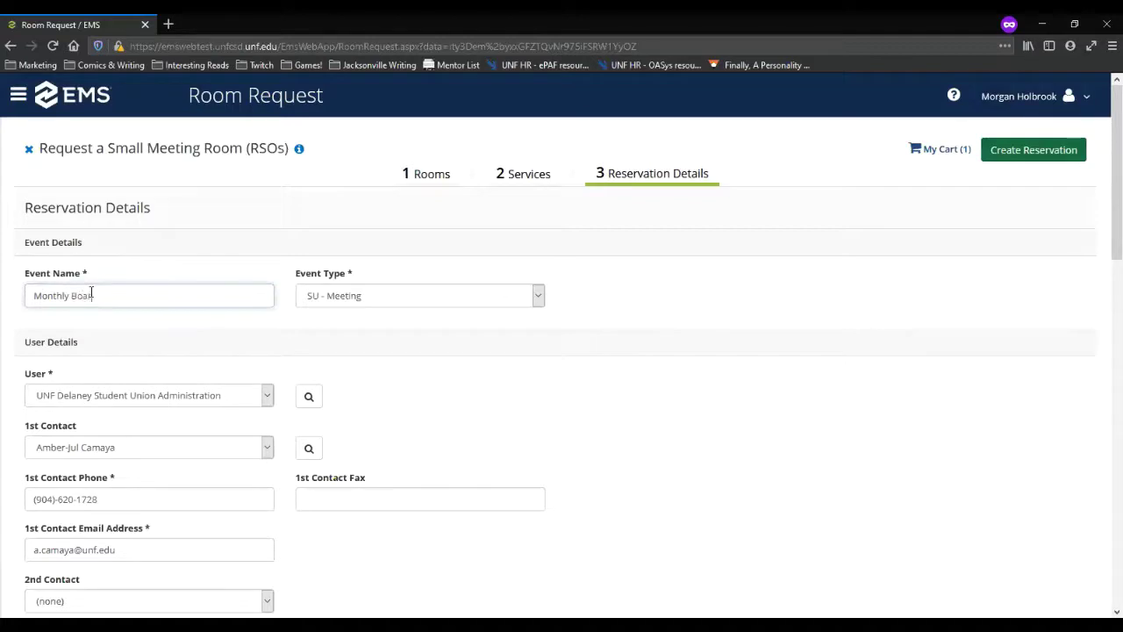
pyautogui.write('ly Board MeetingClub')
pyautogui.click(541, 297)
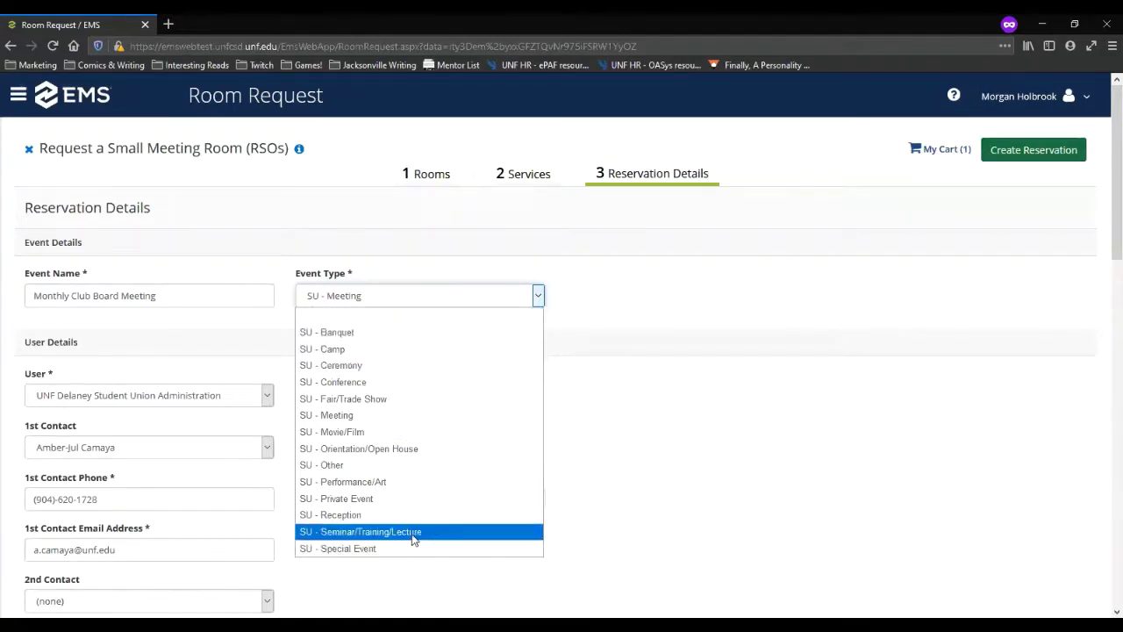
pyautogui.click(330, 418)
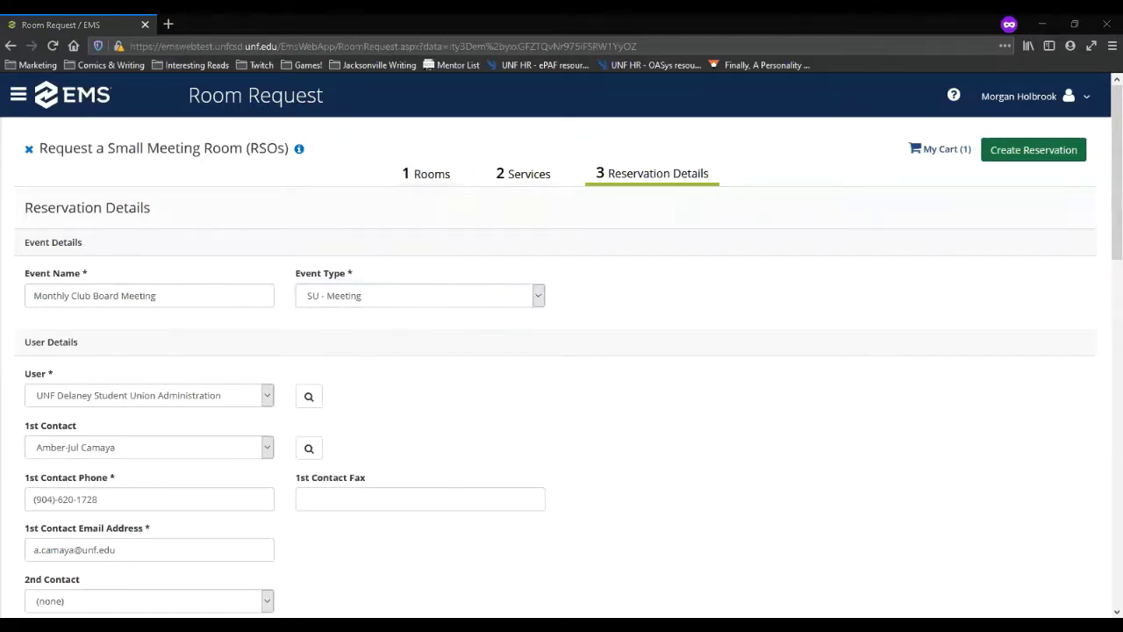
# Step: Choose the first contact and enter that contact's e-mail address
pyautogui.click(268, 397)
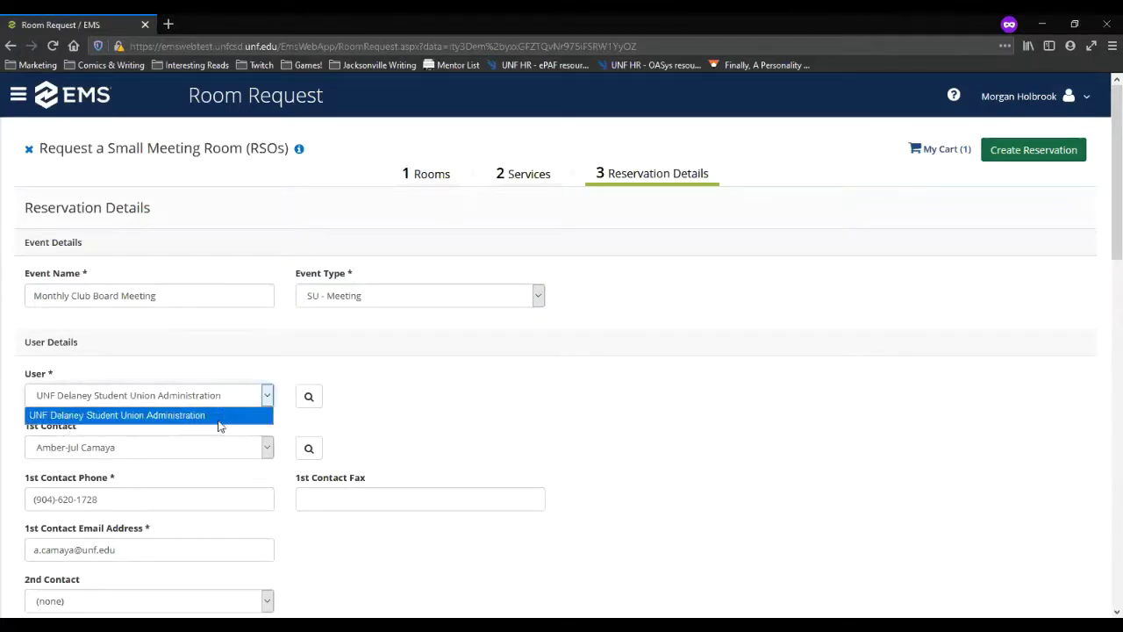
pyautogui.click(267, 396)
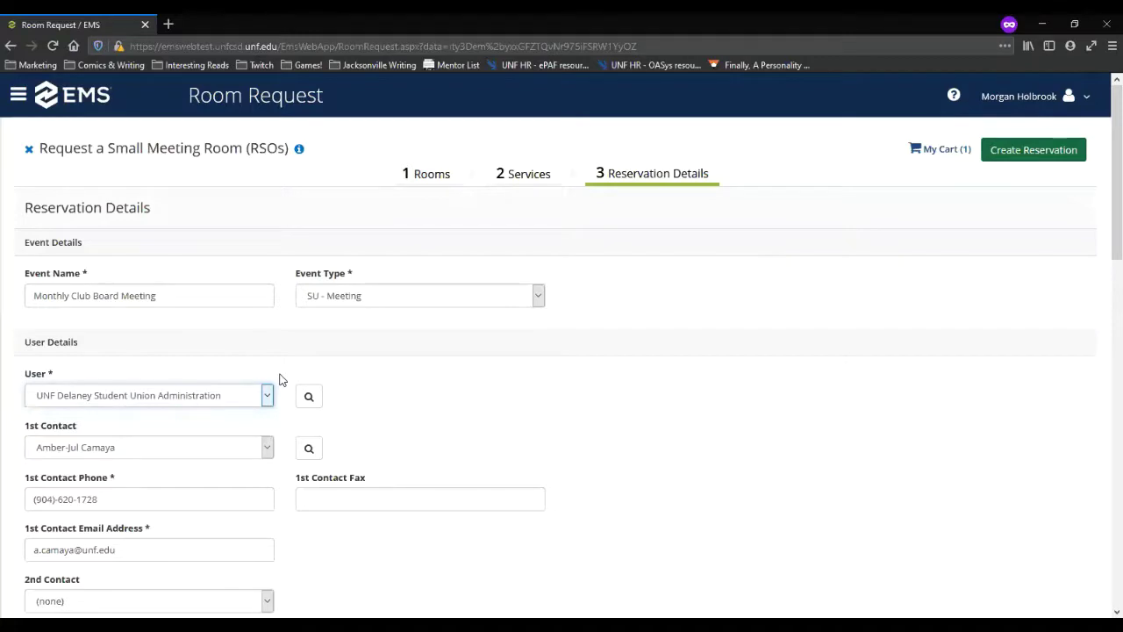
pyautogui.click(267, 449)
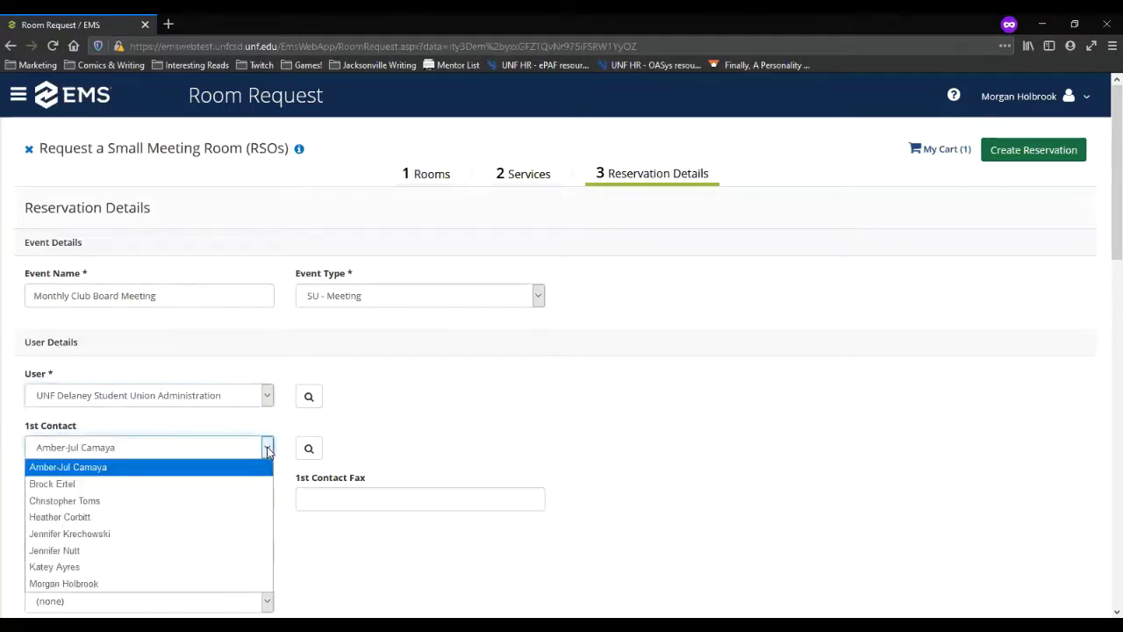
pyautogui.click(75, 583)
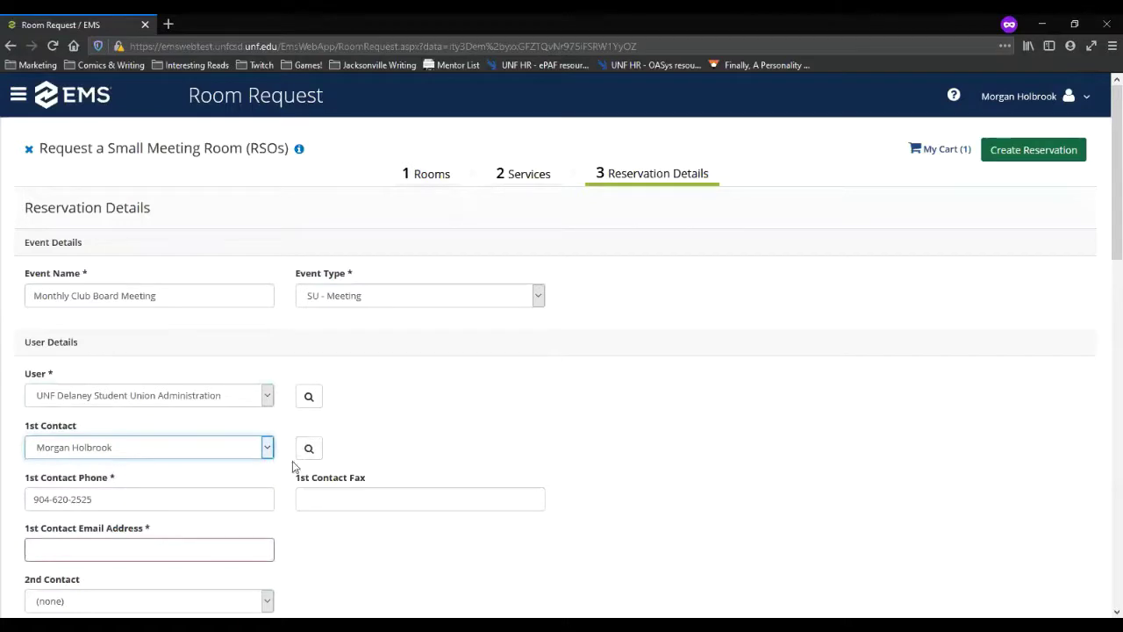
pyautogui.scroll(-3, 272, 474)
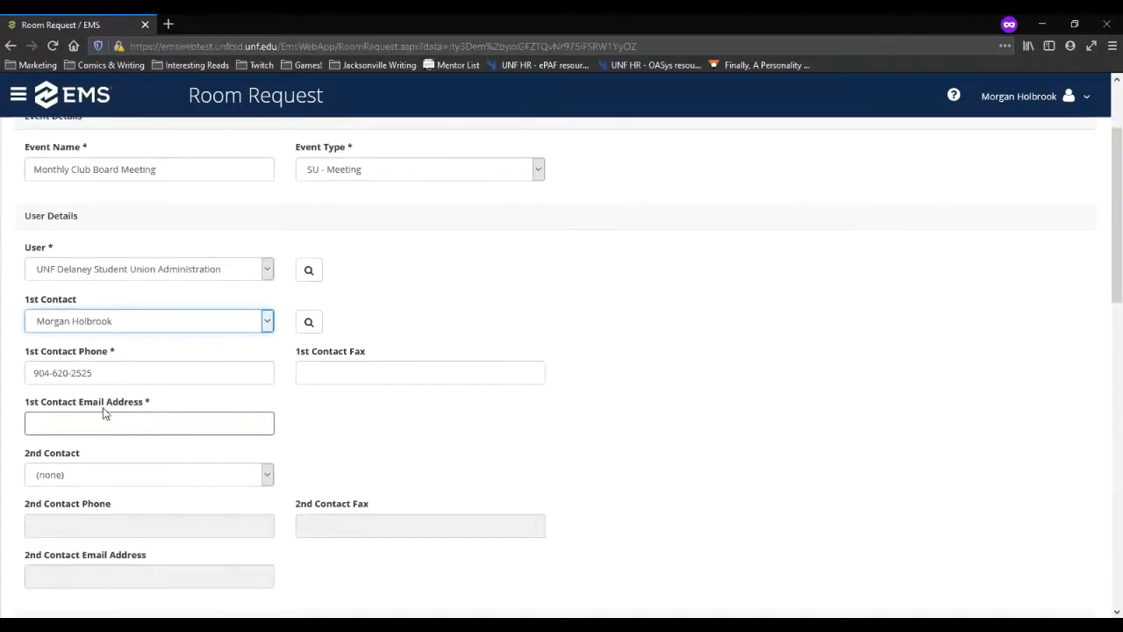
pyautogui.click(103, 418)
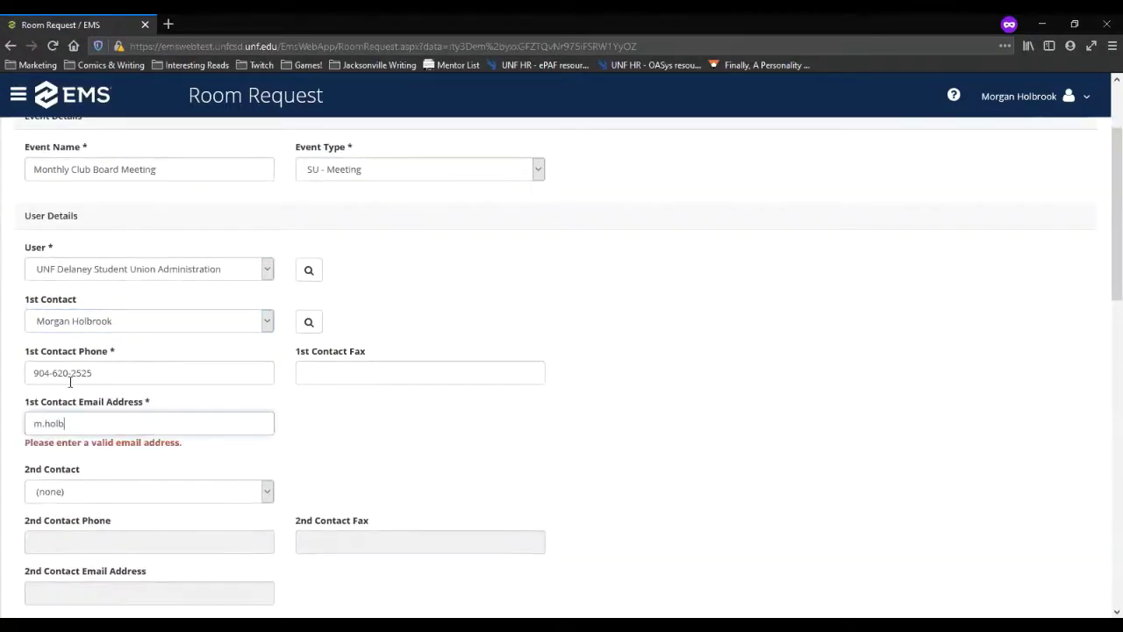
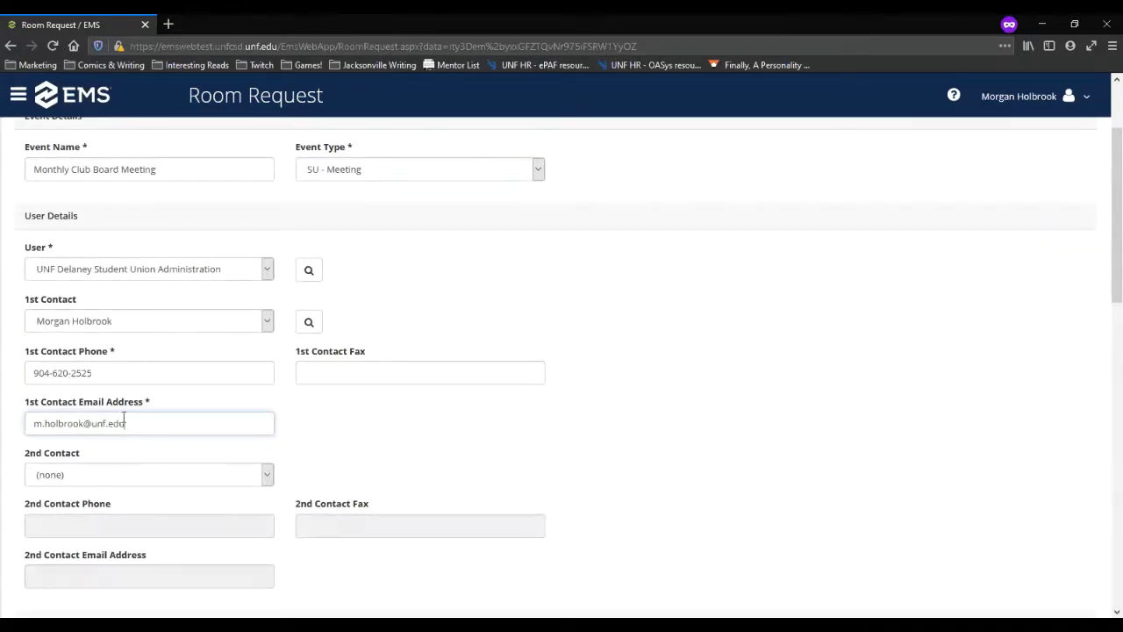
pyautogui.moveTo(125, 419); pyautogui.dragTo(32, 427)
# Step: Pick a second contact so their phone and e-mail fill in automatically
pyautogui.click(266, 475)
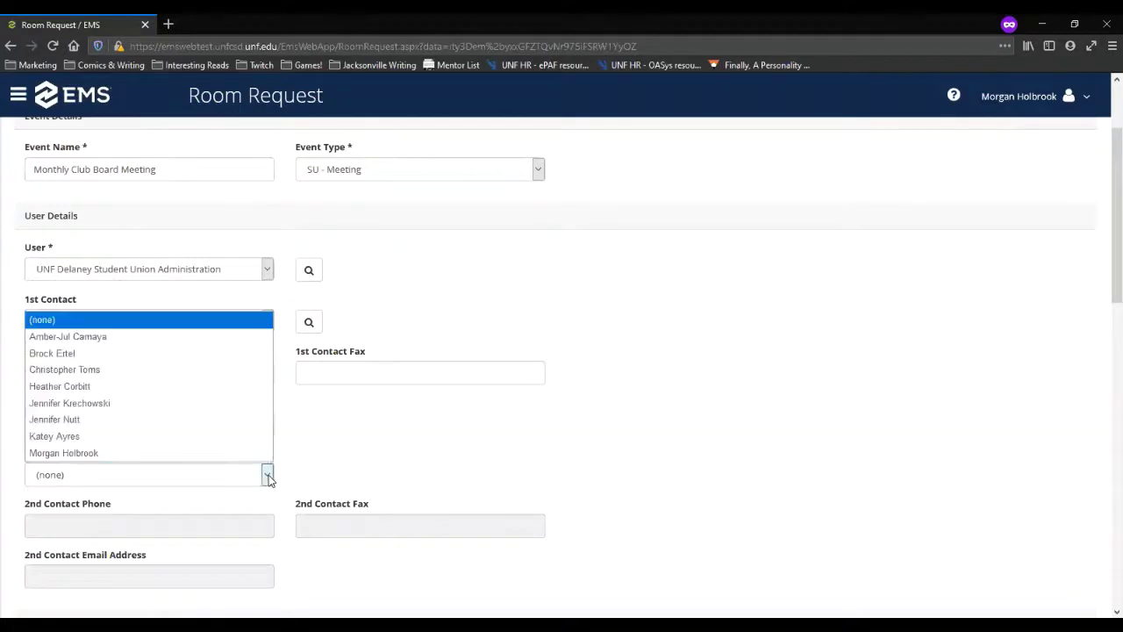
pyautogui.click(122, 387)
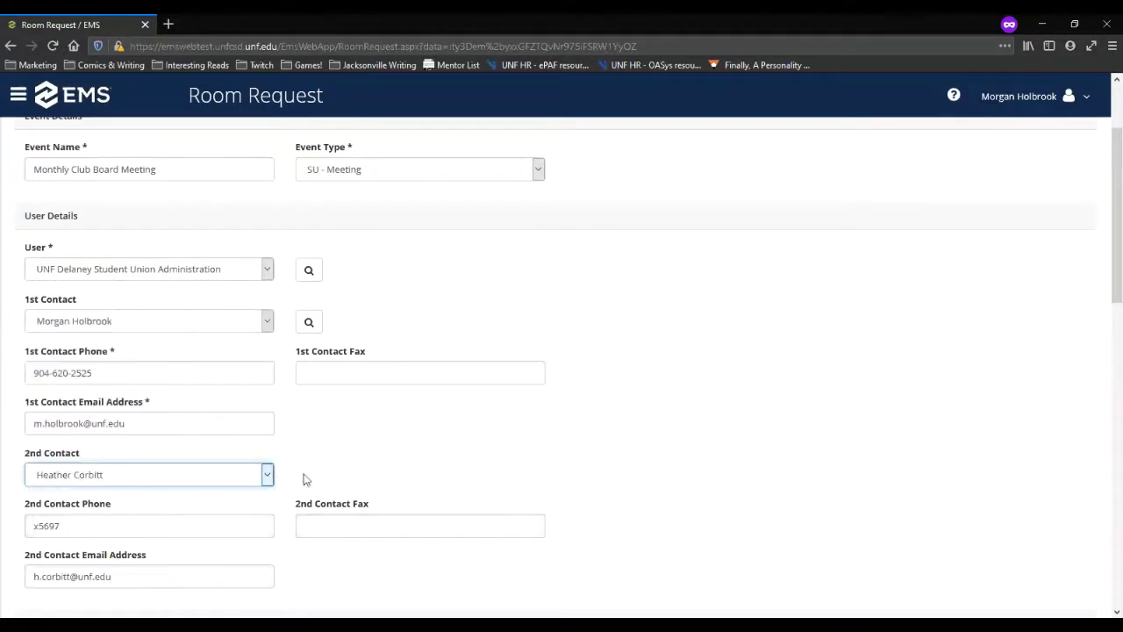
pyautogui.scroll(-3, 404, 439)
pyautogui.click(408, 443)
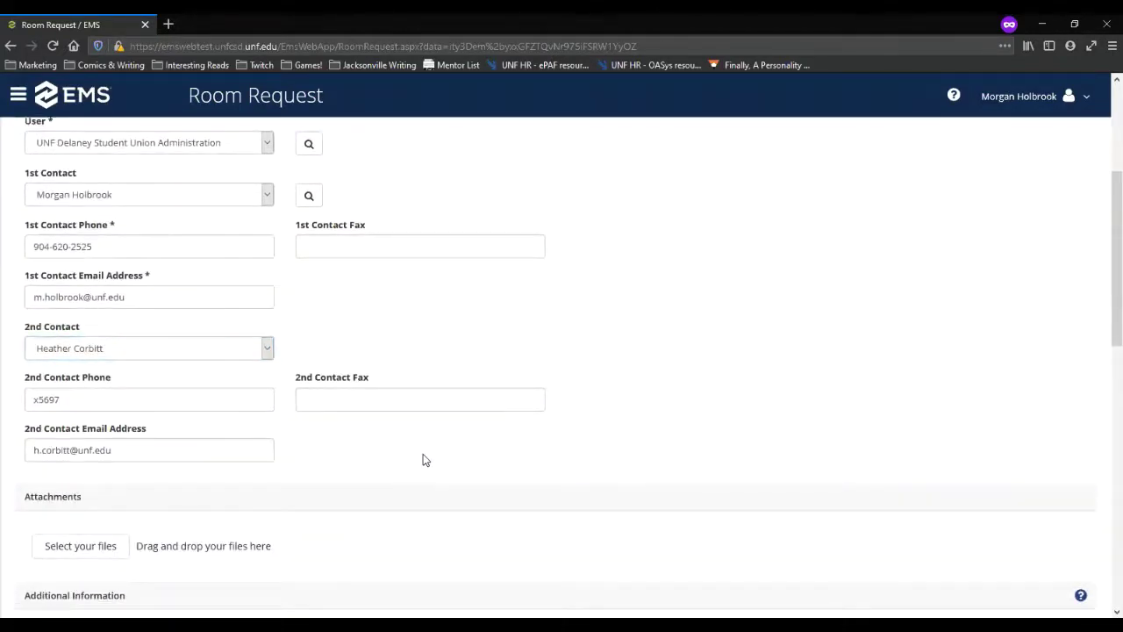
pyautogui.scroll(-6, 428, 453)
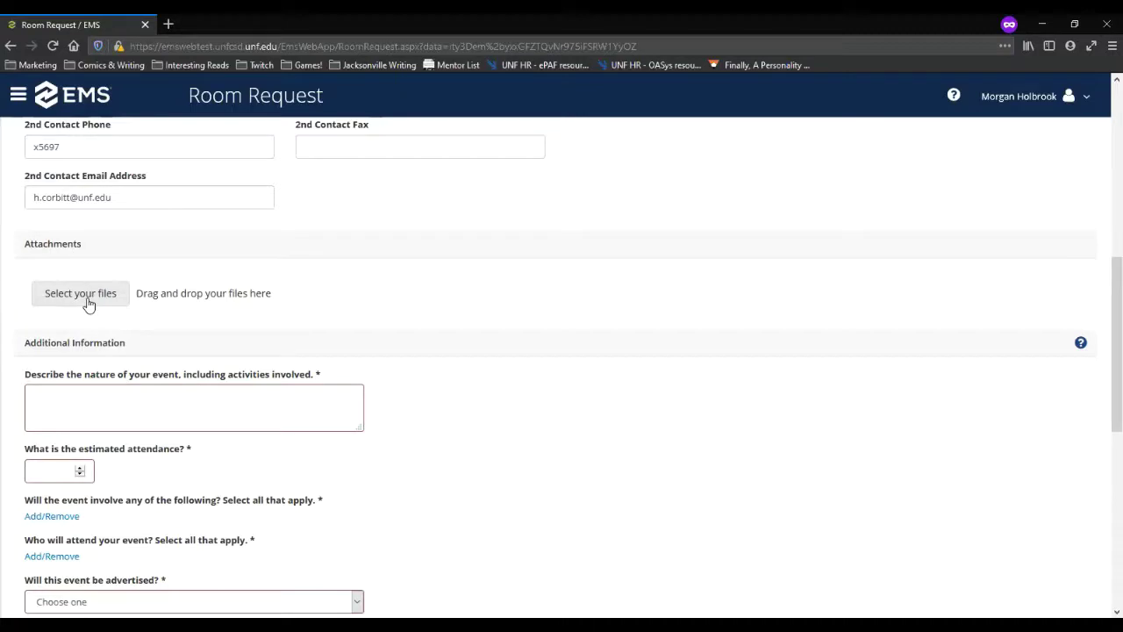
# Step: Describe the event as 'Once a month, our board will meet to discuss the club.' and set attendance to 15
pyautogui.click(224, 393)
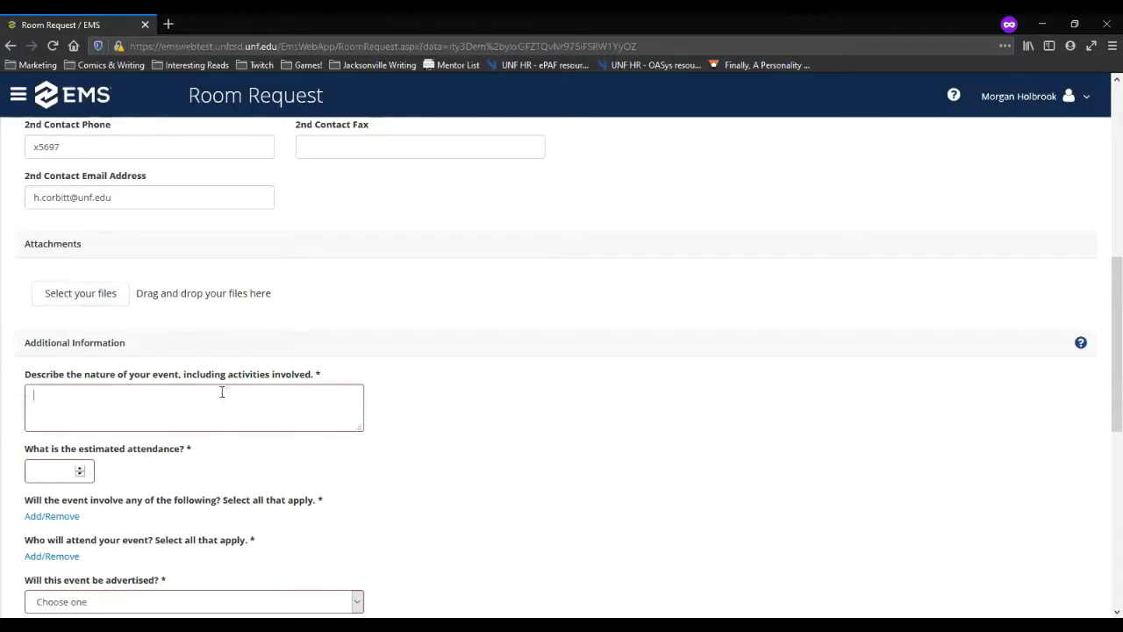
pyautogui.write('Once ')
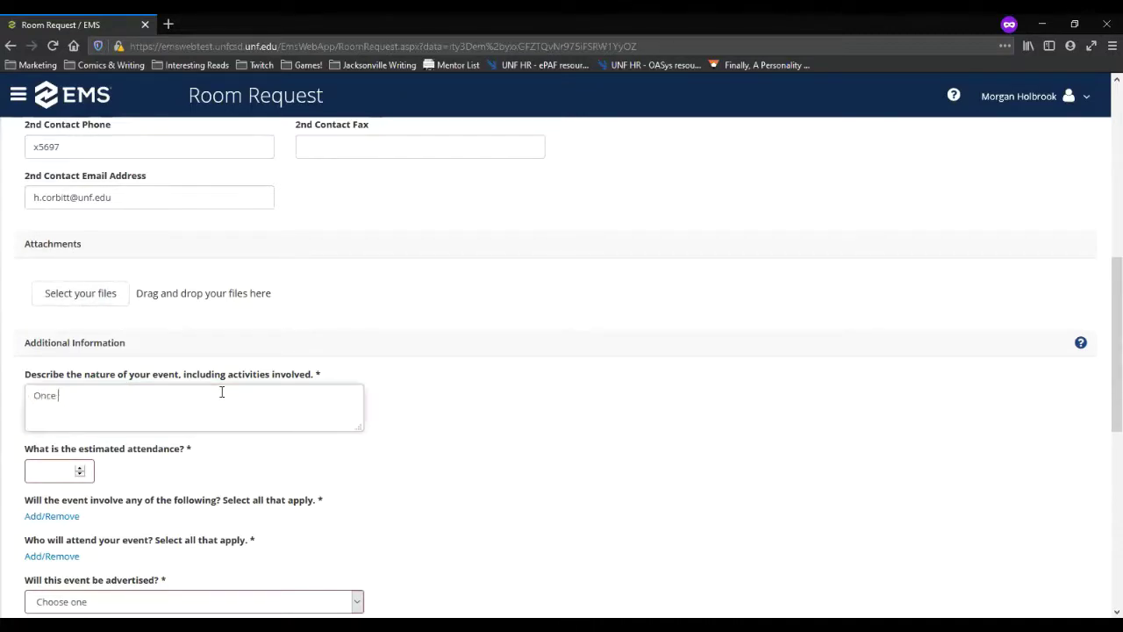
pyautogui.write('a month , our board will meet to discuss the club.')
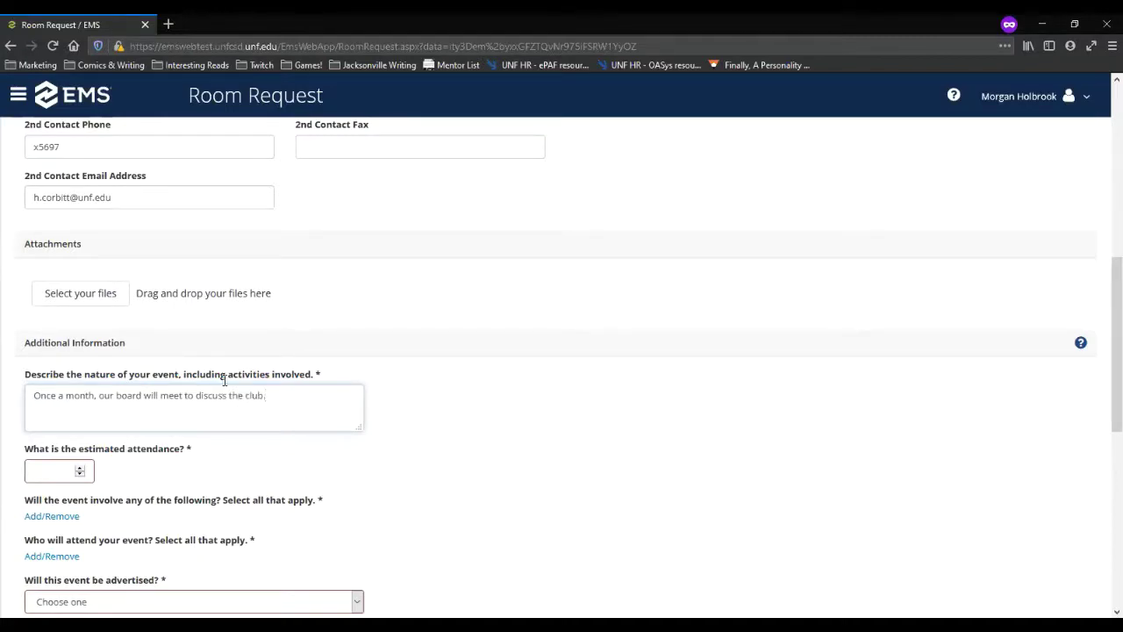
pyautogui.click(79, 468)
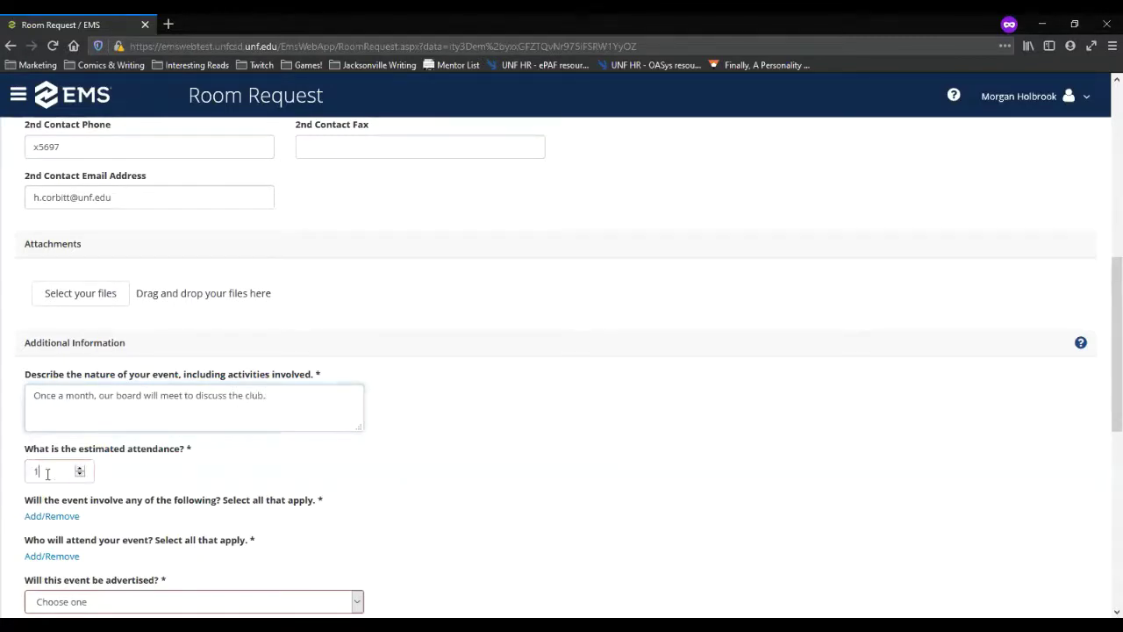
pyautogui.click(49, 471)
pyautogui.write('0')
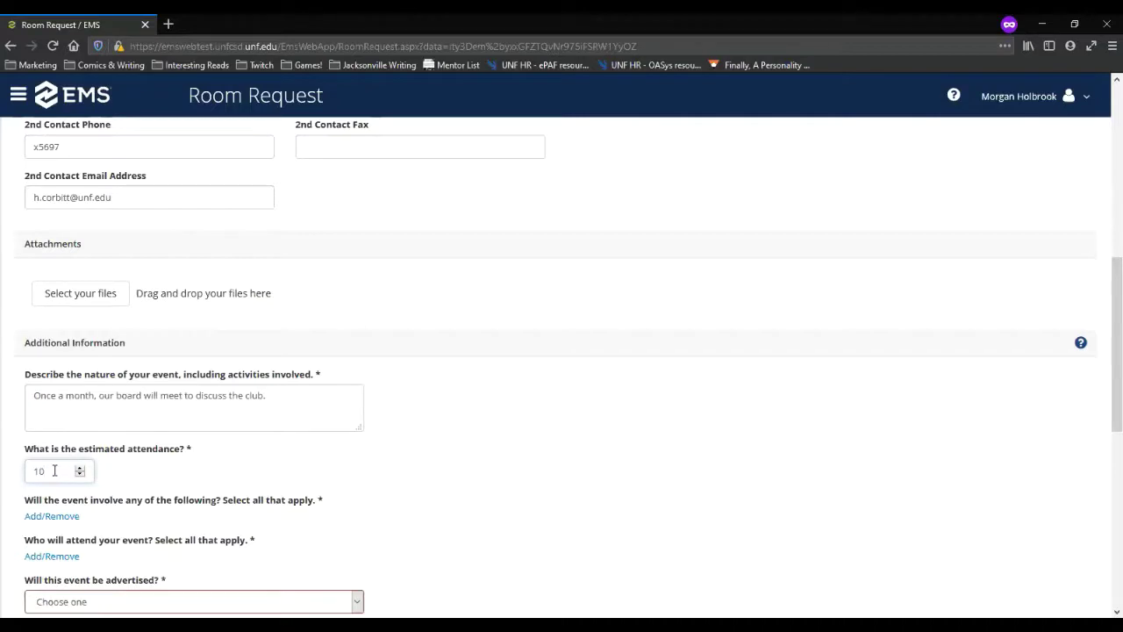
pyautogui.moveTo(55, 470); pyautogui.dragTo(26, 471)
pyautogui.write('15')
pyautogui.scroll(-3, 418, 483)
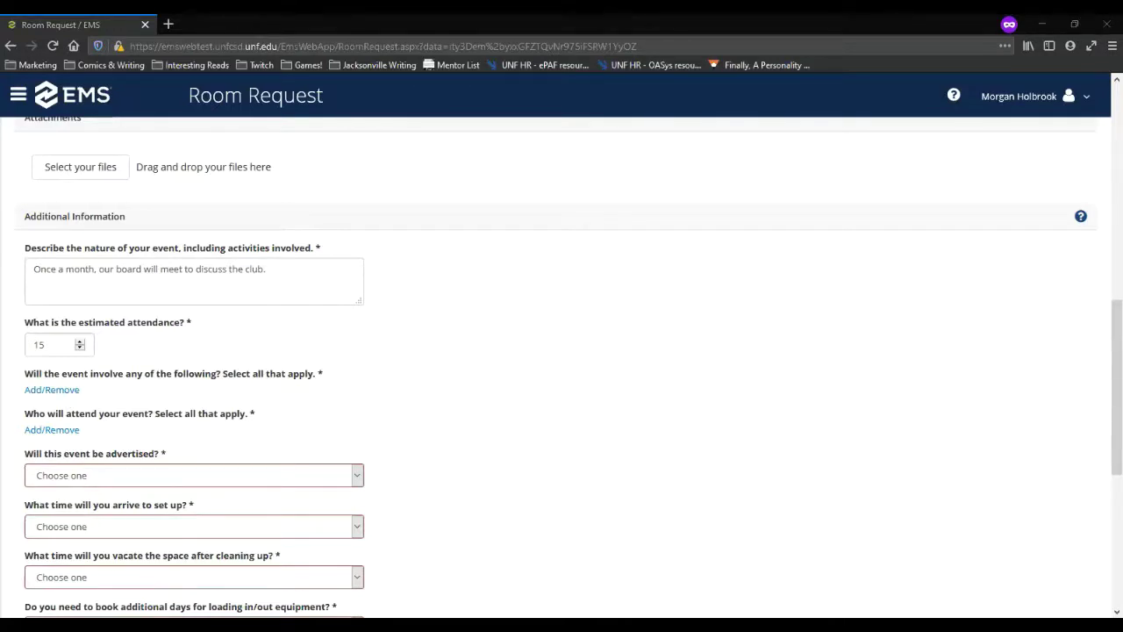
pyautogui.scroll(5, 452, 438)
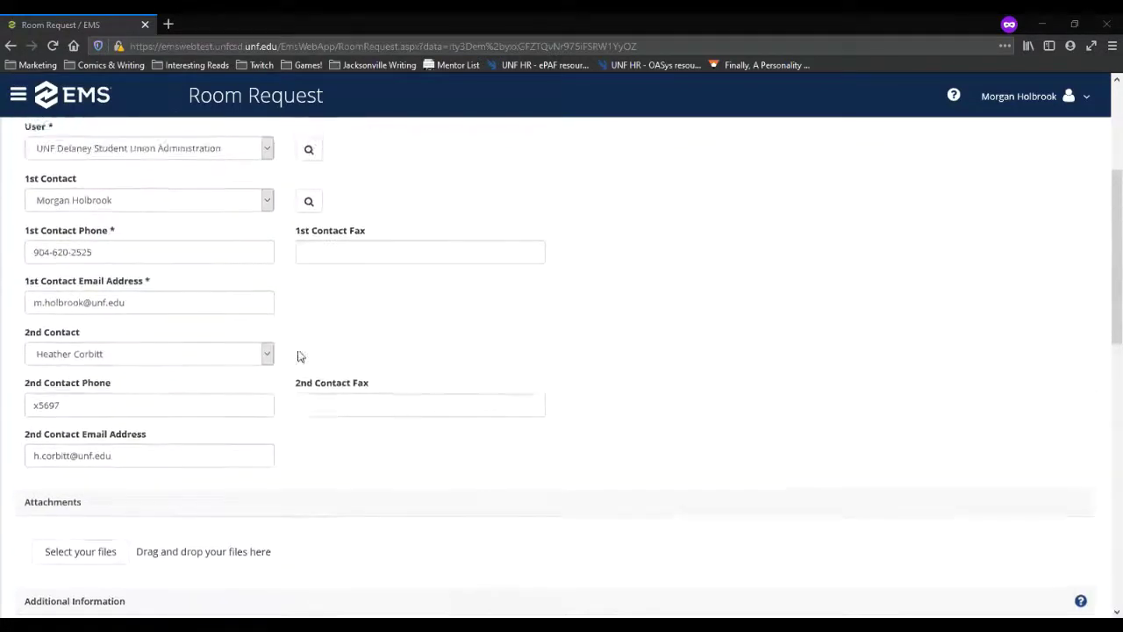
pyautogui.click(309, 260)
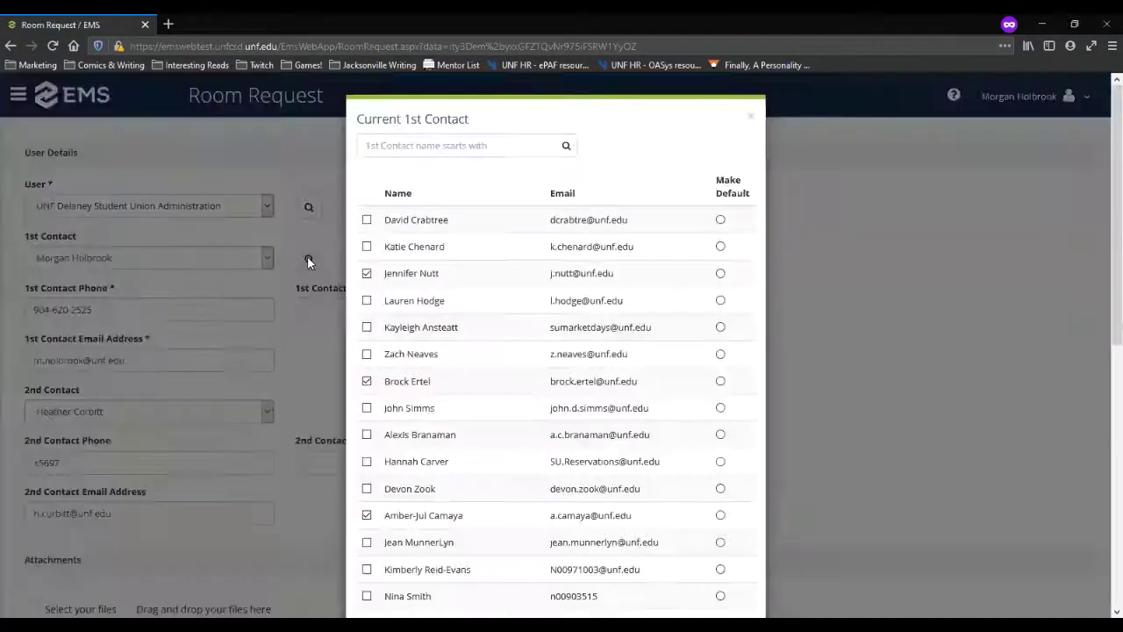
pyautogui.scroll(-2, 487, 407)
pyautogui.scroll(-4, 482, 410)
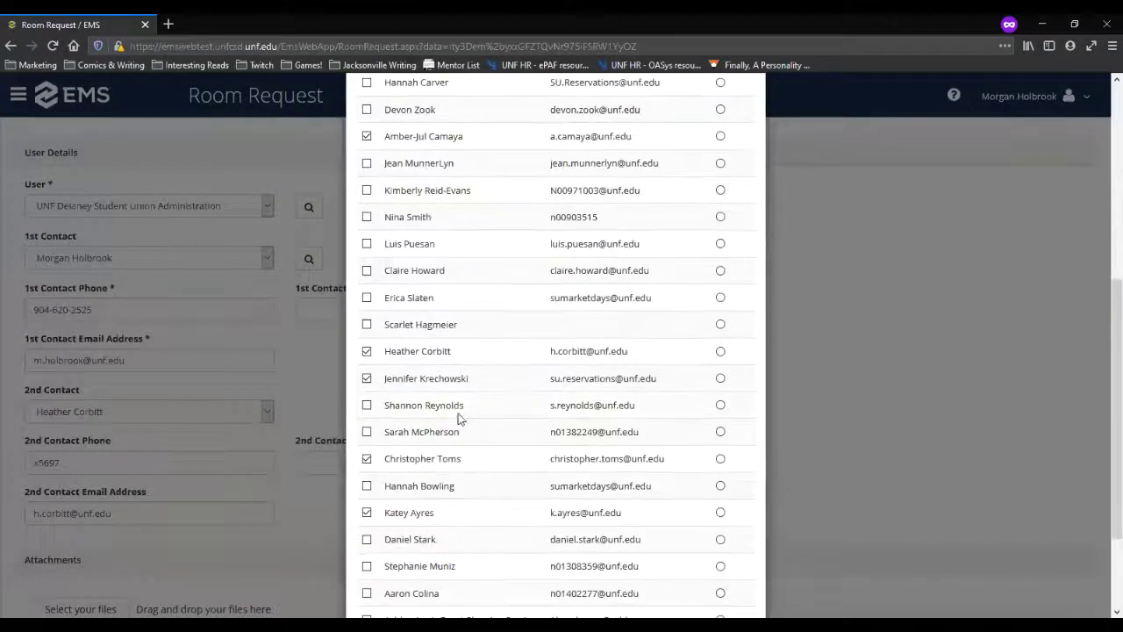
pyautogui.scroll(6, 558, 327)
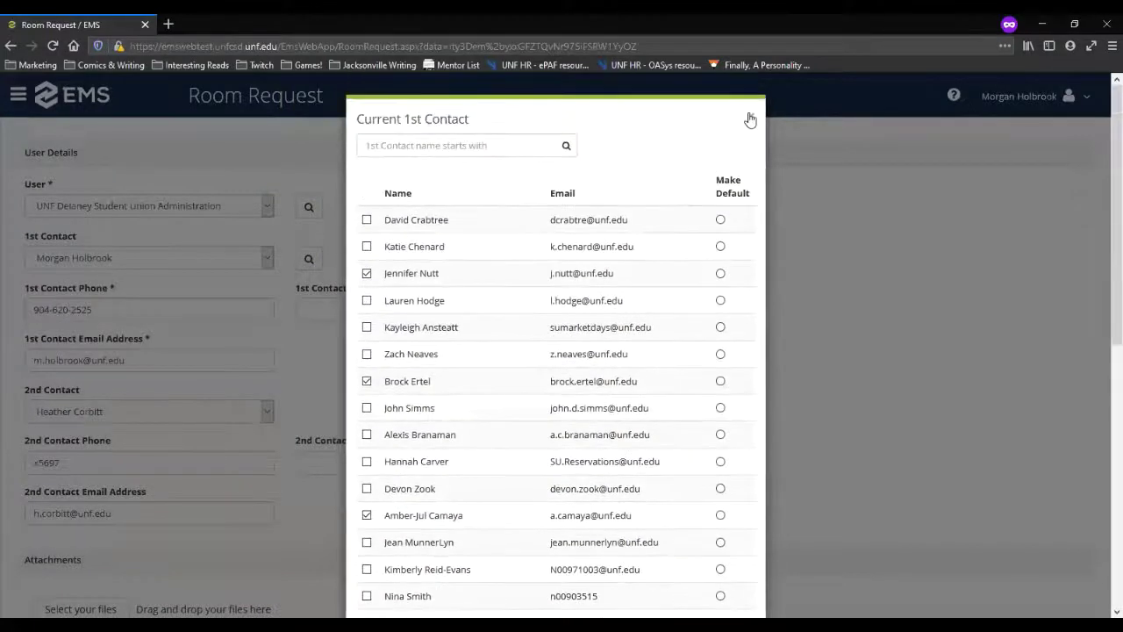
pyautogui.click(750, 109)
pyautogui.click(307, 205)
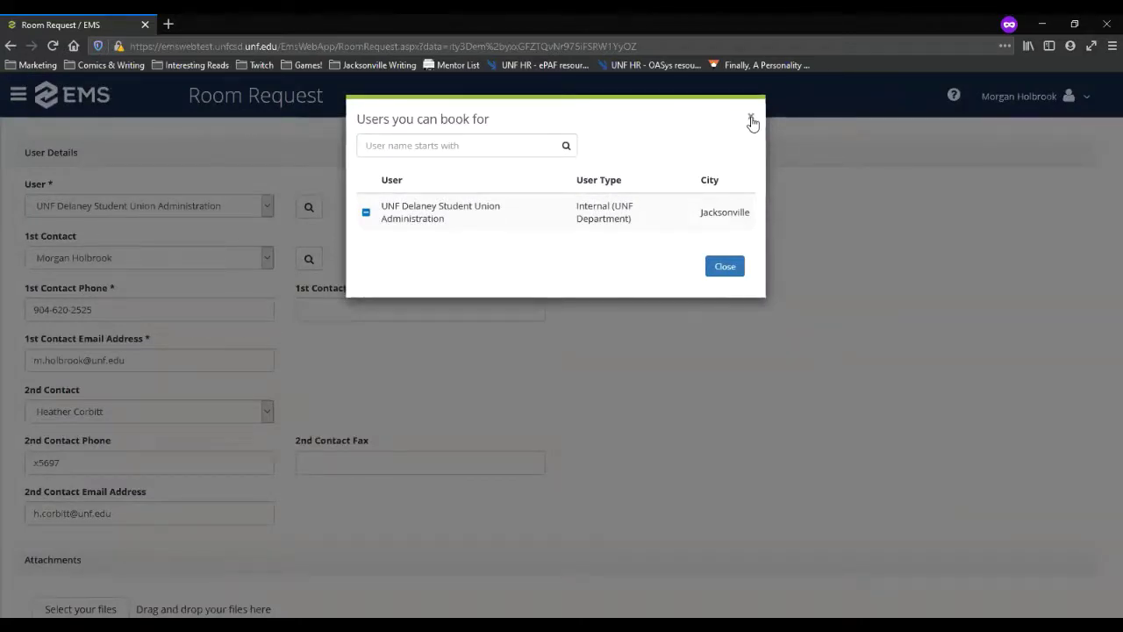
pyautogui.click(752, 120)
pyautogui.scroll(-1, 372, 356)
pyautogui.scroll(-3, 372, 356)
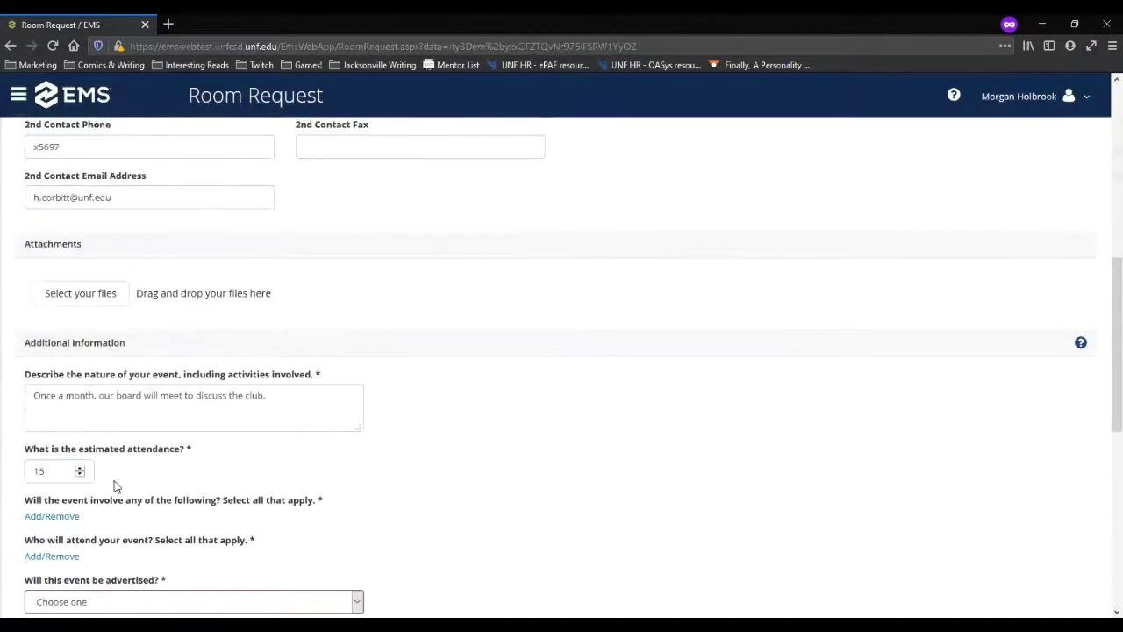
pyautogui.scroll(-2, 140, 483)
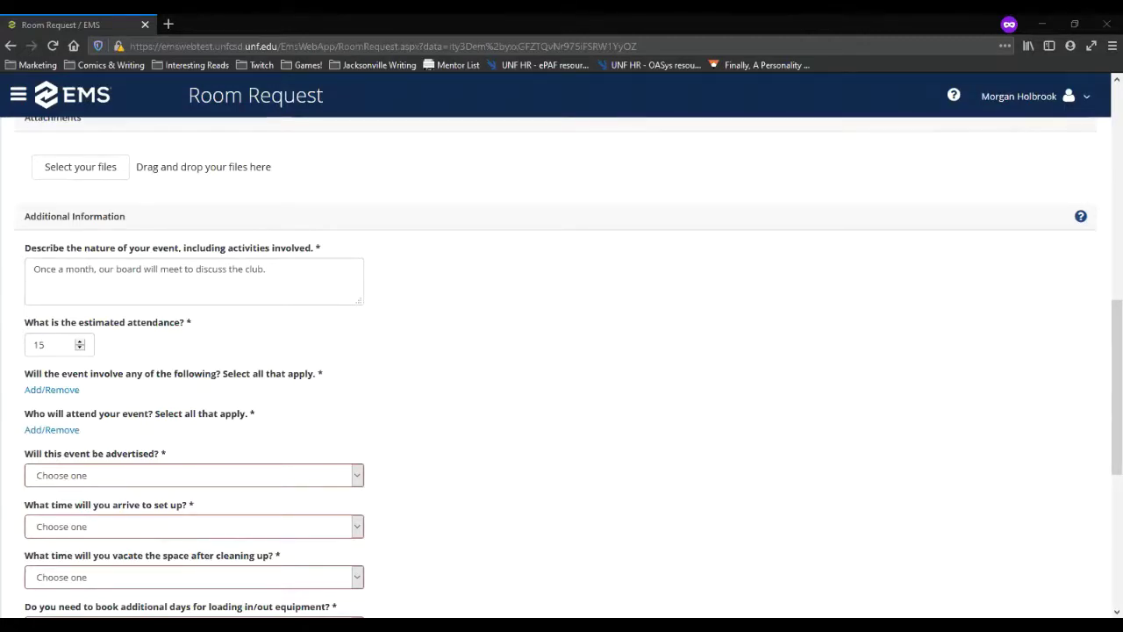
pyautogui.scroll(-1, 514, 407)
pyautogui.scroll(1, 516, 403)
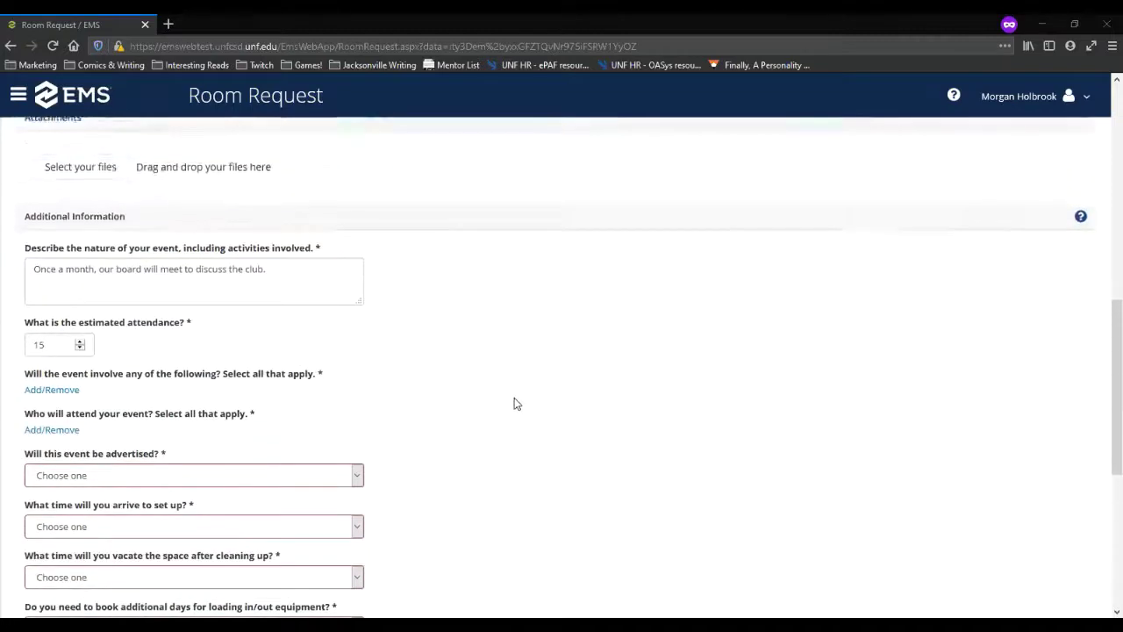
pyautogui.scroll(2, 514, 401)
pyautogui.scroll(-4, 330, 380)
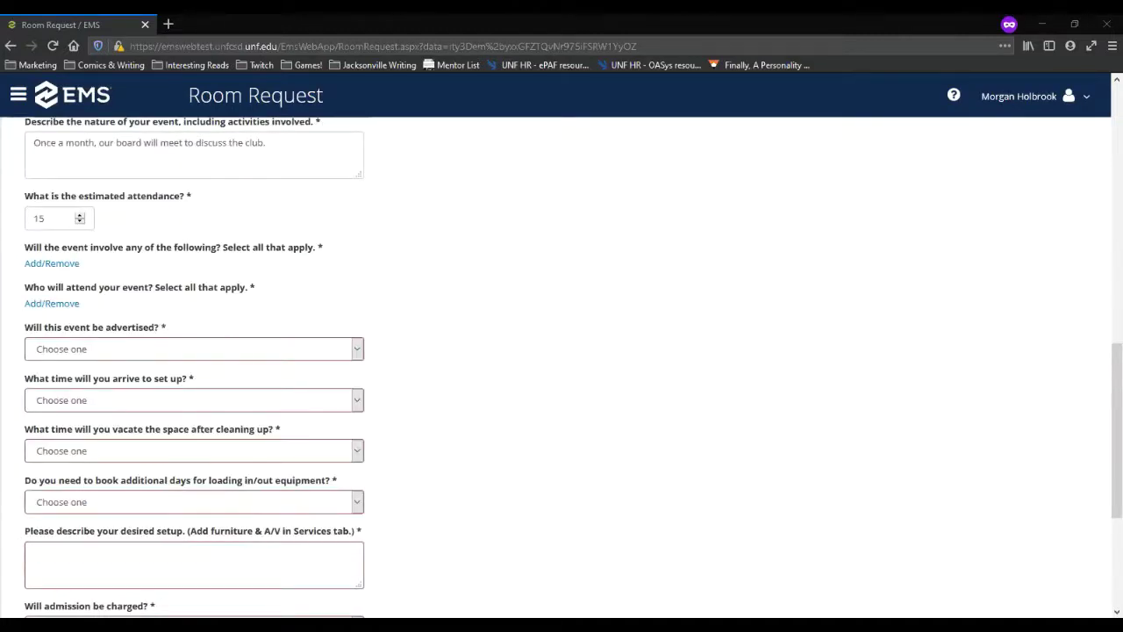
# Step: Mark the event as involving none of the listed items
pyautogui.click(48, 221)
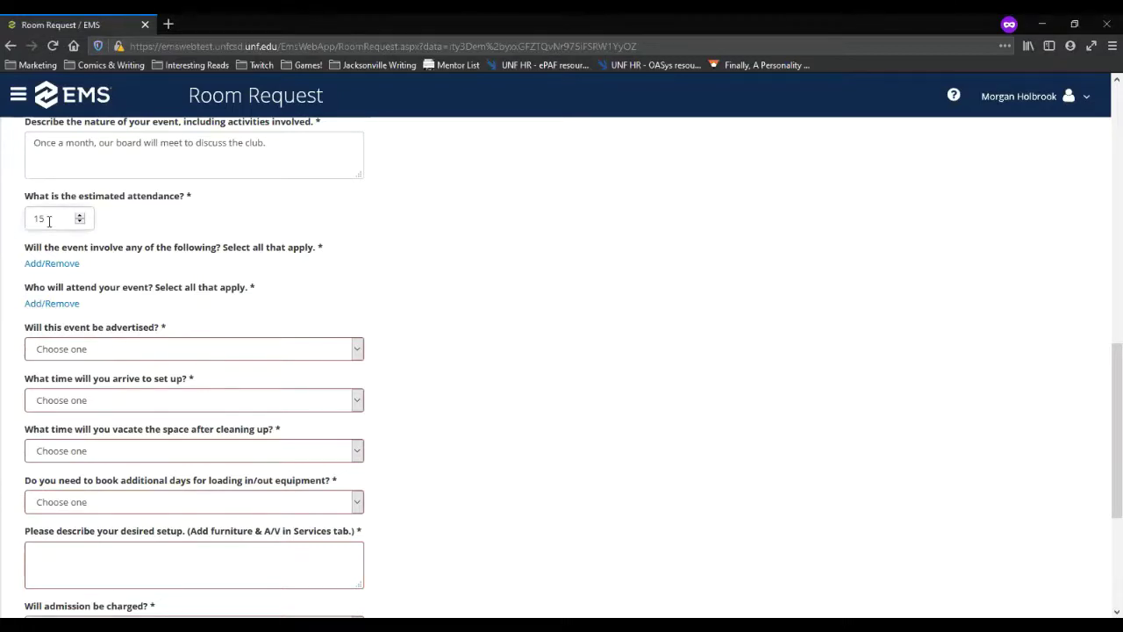
pyautogui.click(56, 266)
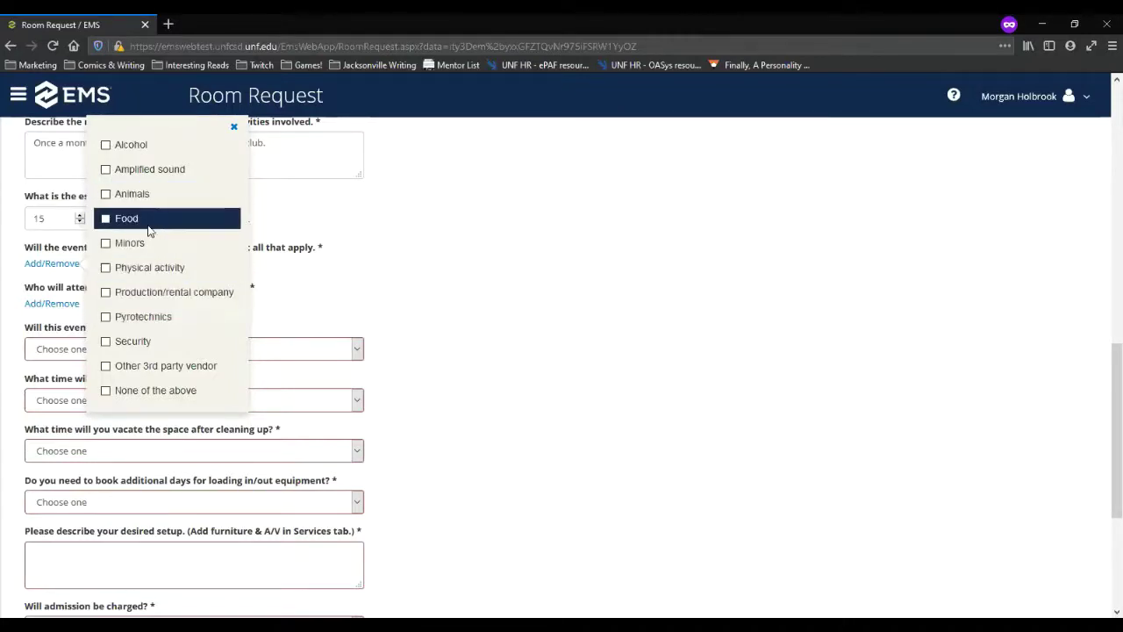
pyautogui.click(106, 392)
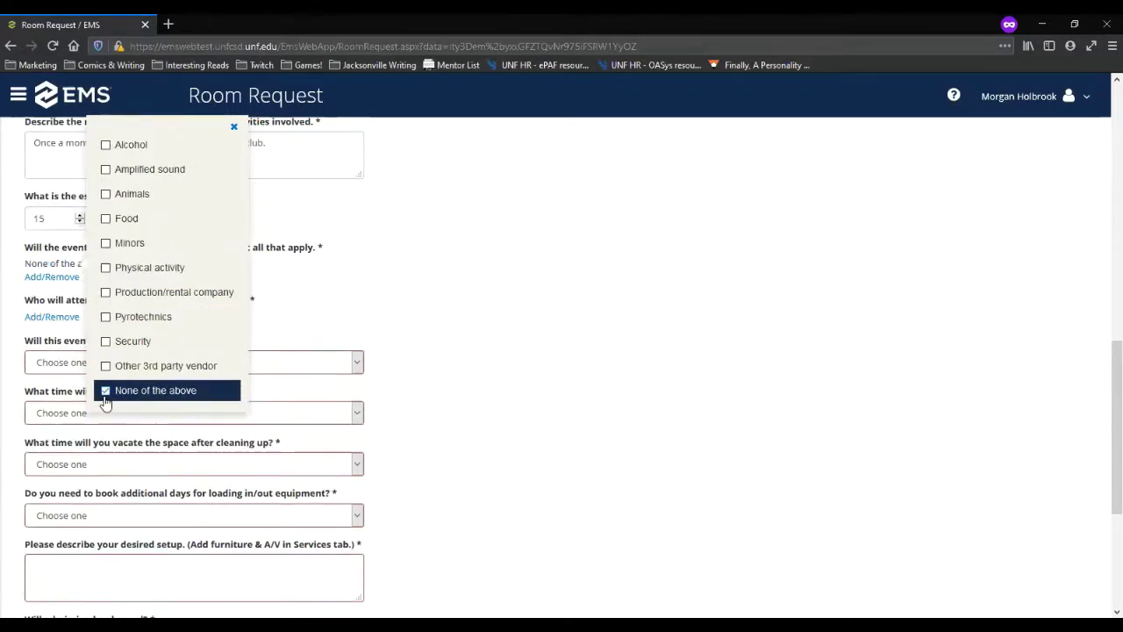
pyautogui.click(512, 264)
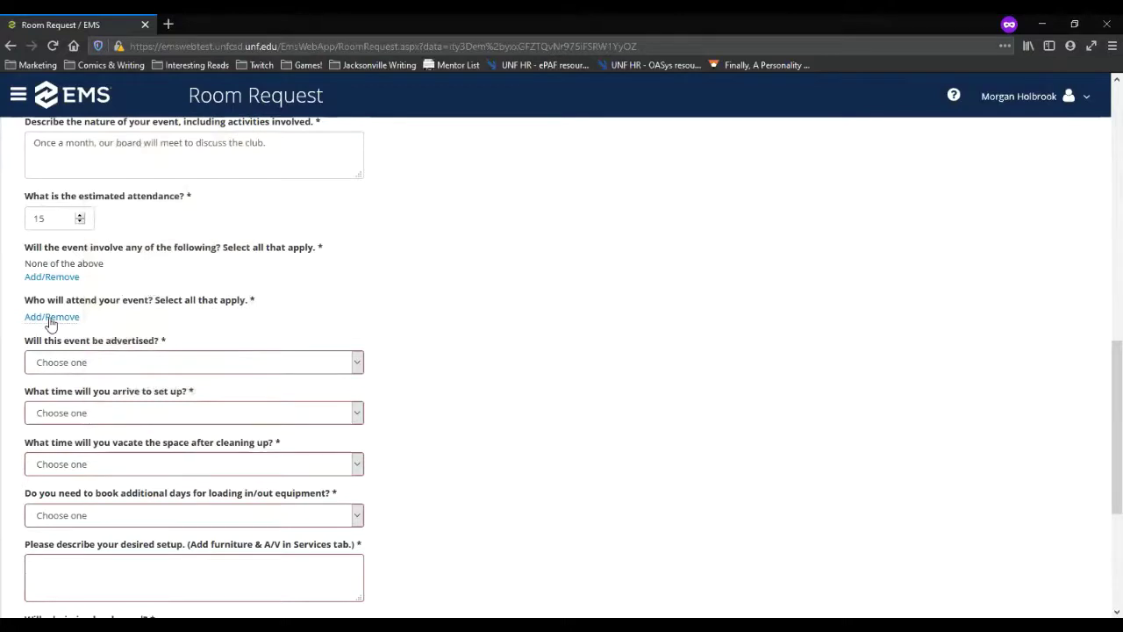
# Step: Add UNF students and external community members as attendees
pyautogui.click(50, 319)
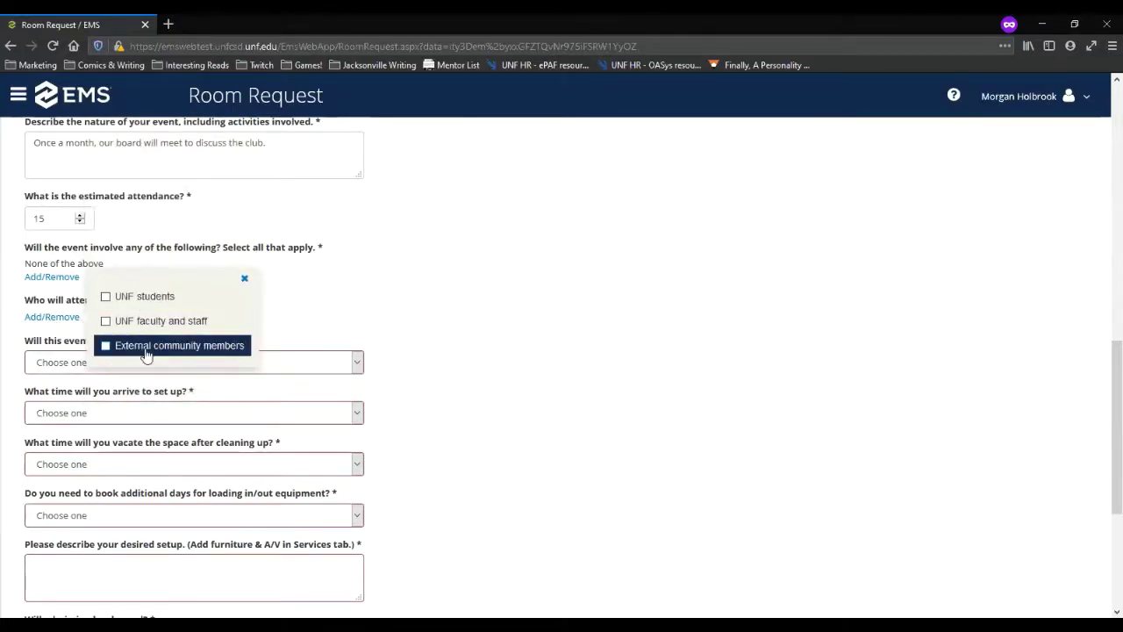
pyautogui.click(105, 296)
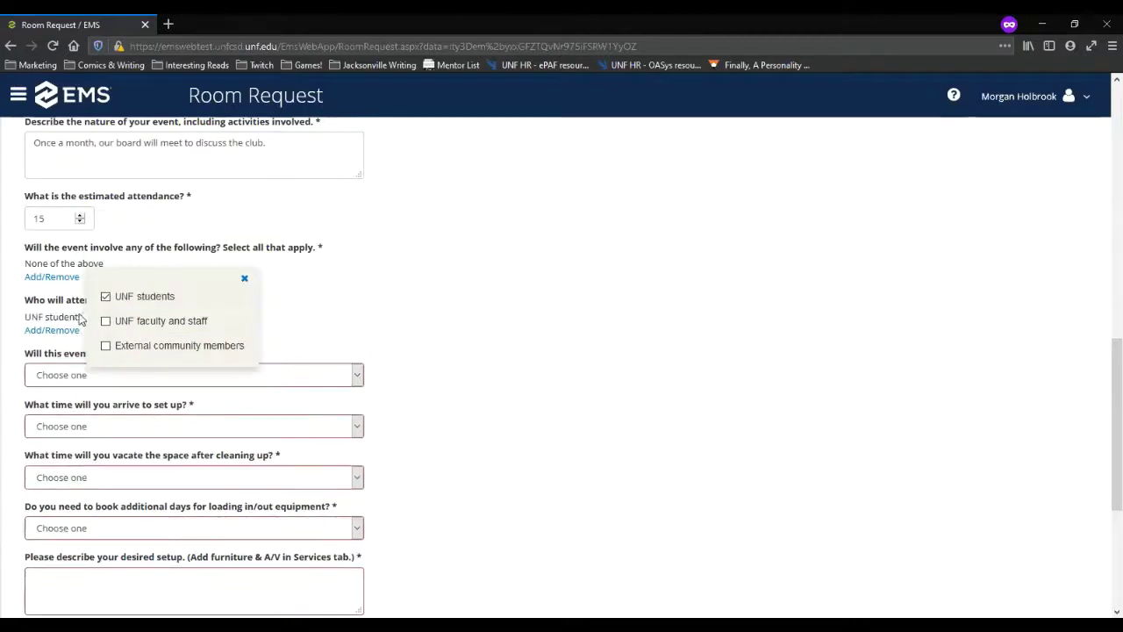
pyautogui.click(105, 346)
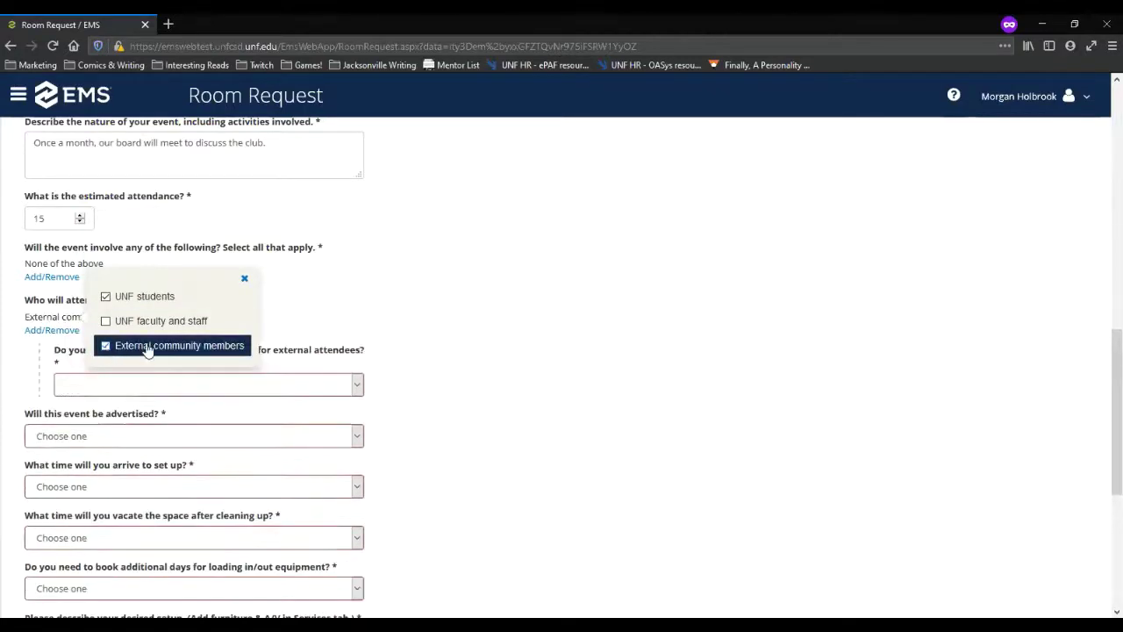
pyautogui.click(459, 324)
# Step: Answer Yes to parking arrangements for external attendees
pyautogui.click(323, 391)
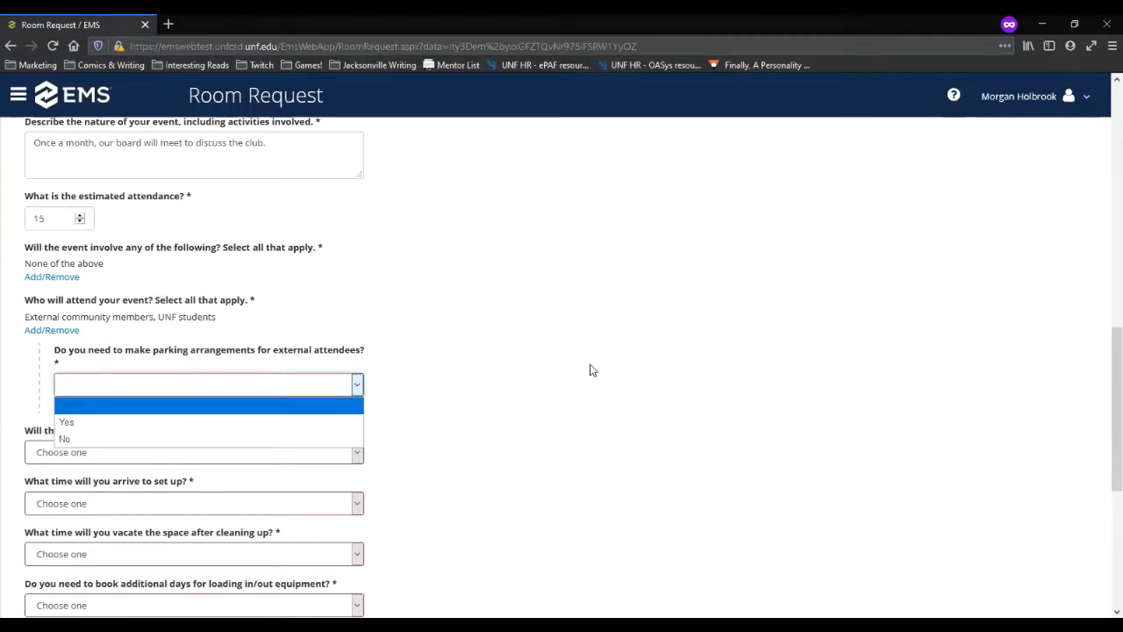
pyautogui.scroll(2, 537, 411)
pyautogui.scroll(2, 535, 411)
pyautogui.scroll(-6, 535, 411)
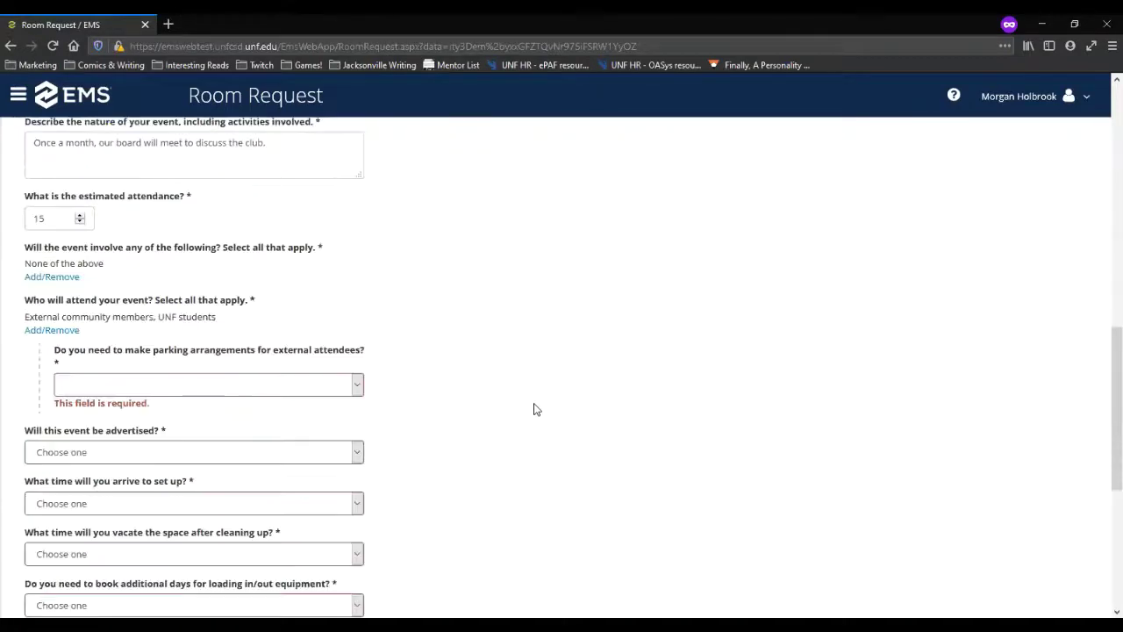
pyautogui.click(339, 263)
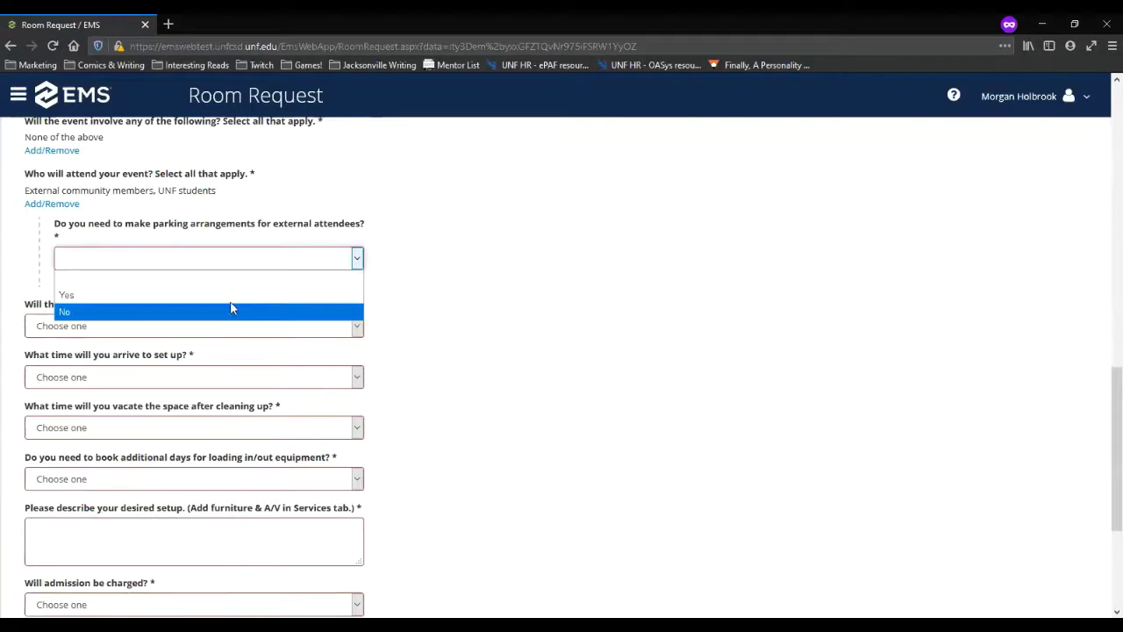
pyautogui.click(219, 295)
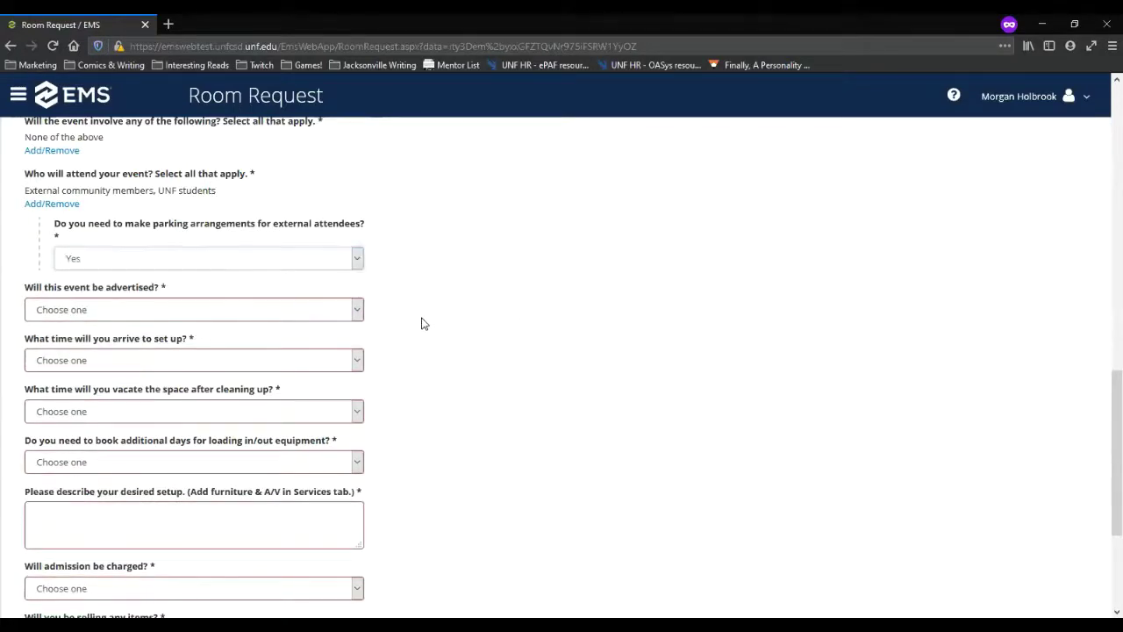
# Step: Answer Yes to advertising the event, with Social media as the outlet
pyautogui.click(356, 312)
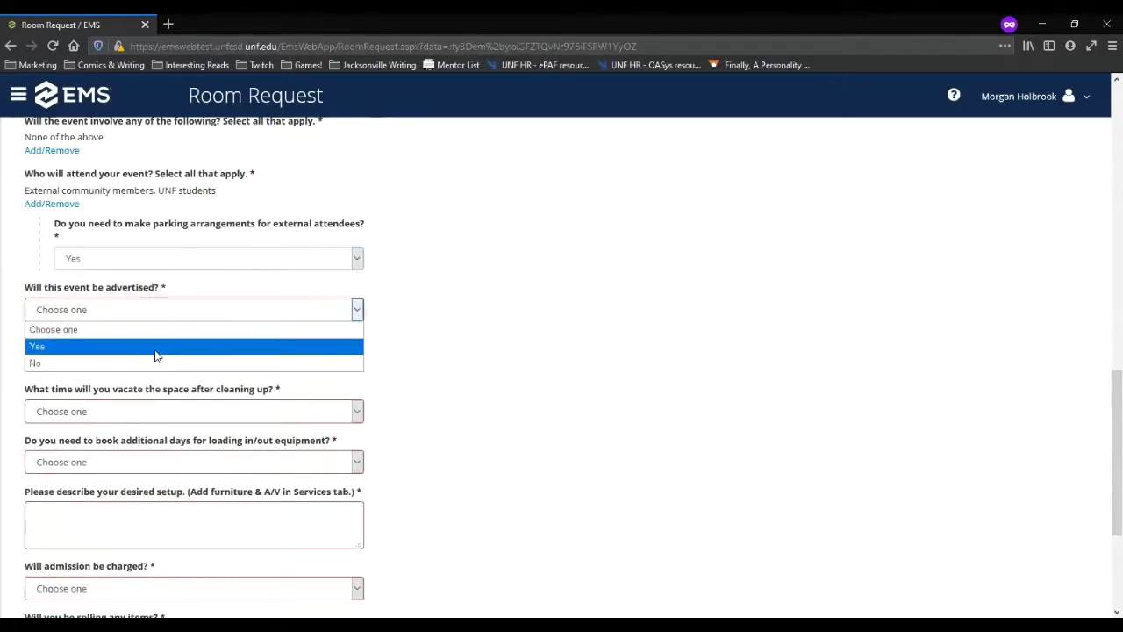
pyautogui.click(156, 346)
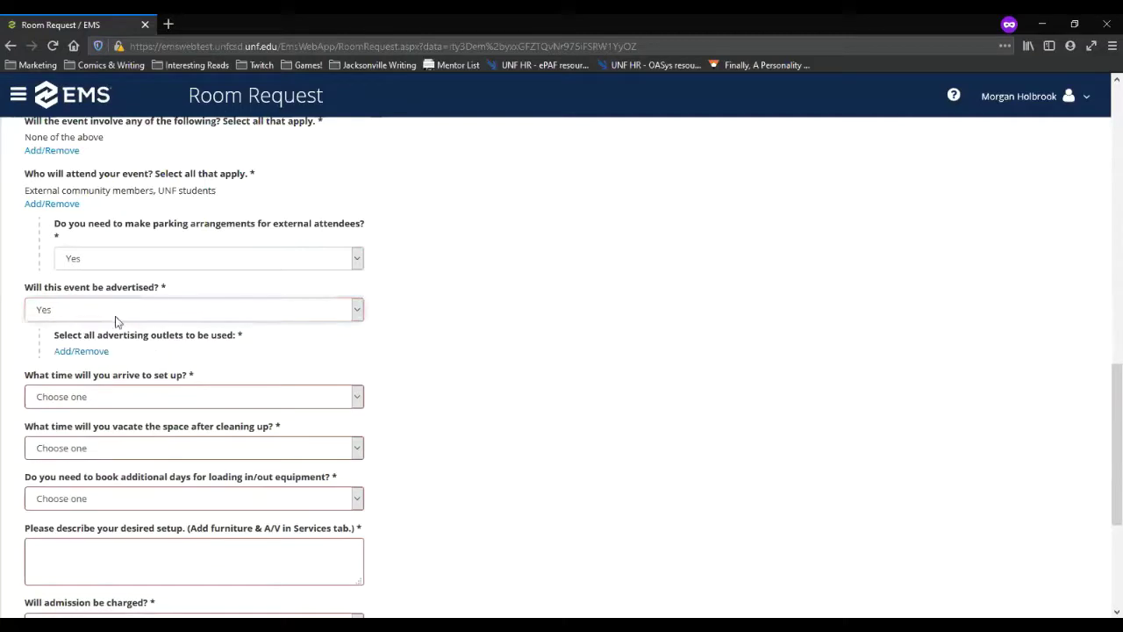
pyautogui.click(88, 352)
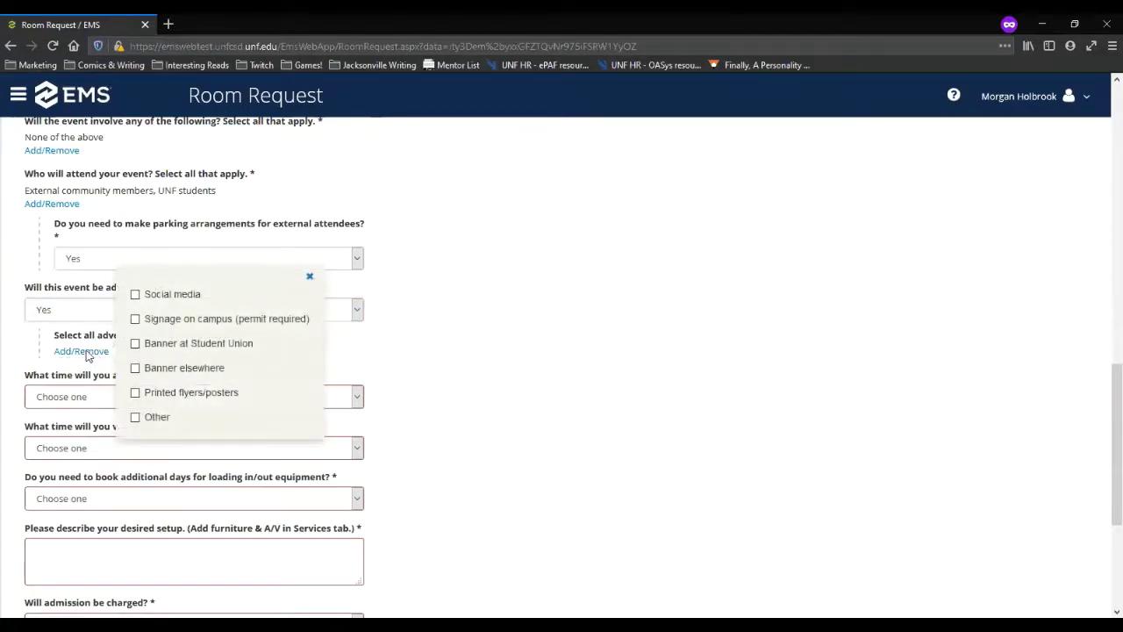
pyautogui.click(173, 299)
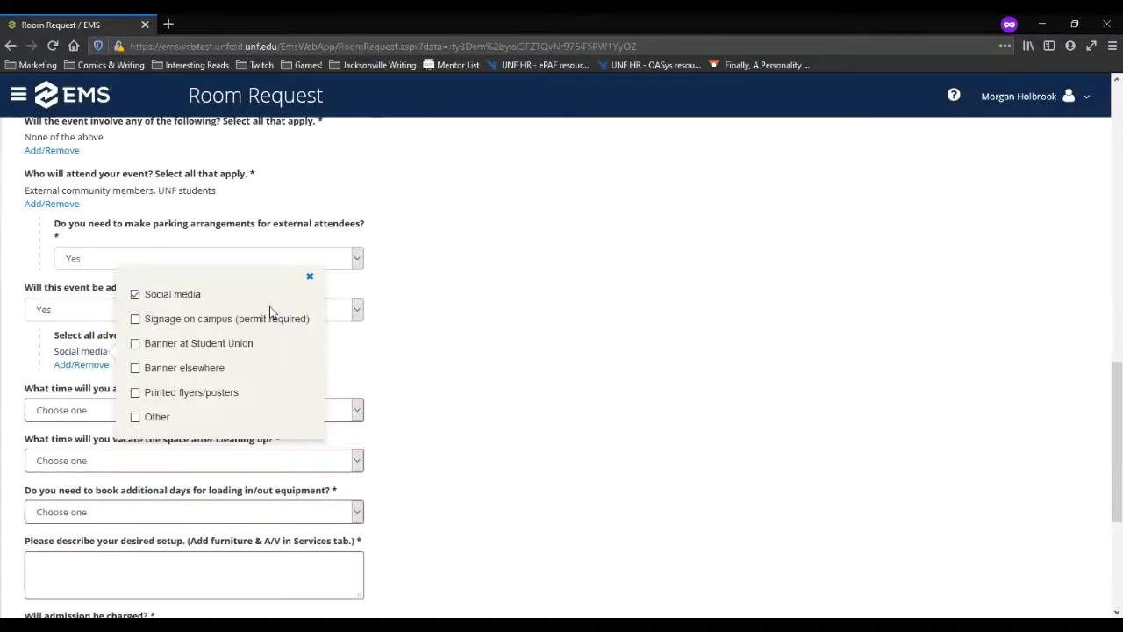
pyautogui.click(310, 280)
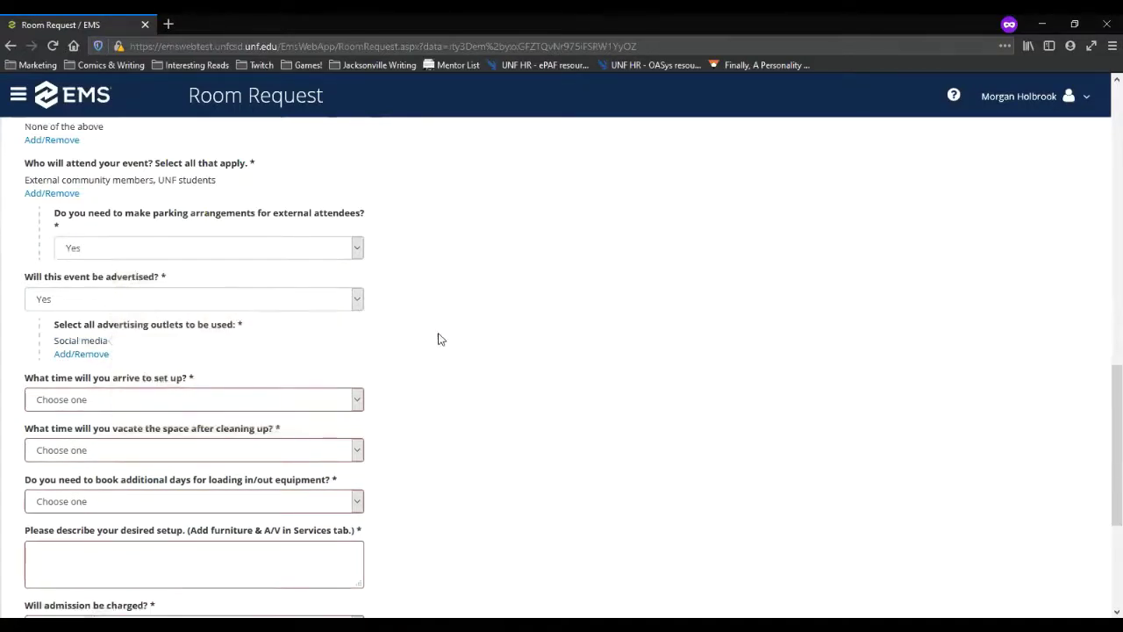
# Step: Set set-up arrival to At the event start time and vacating to At the event end time
pyautogui.scroll(-3, 439, 336)
pyautogui.click(216, 290)
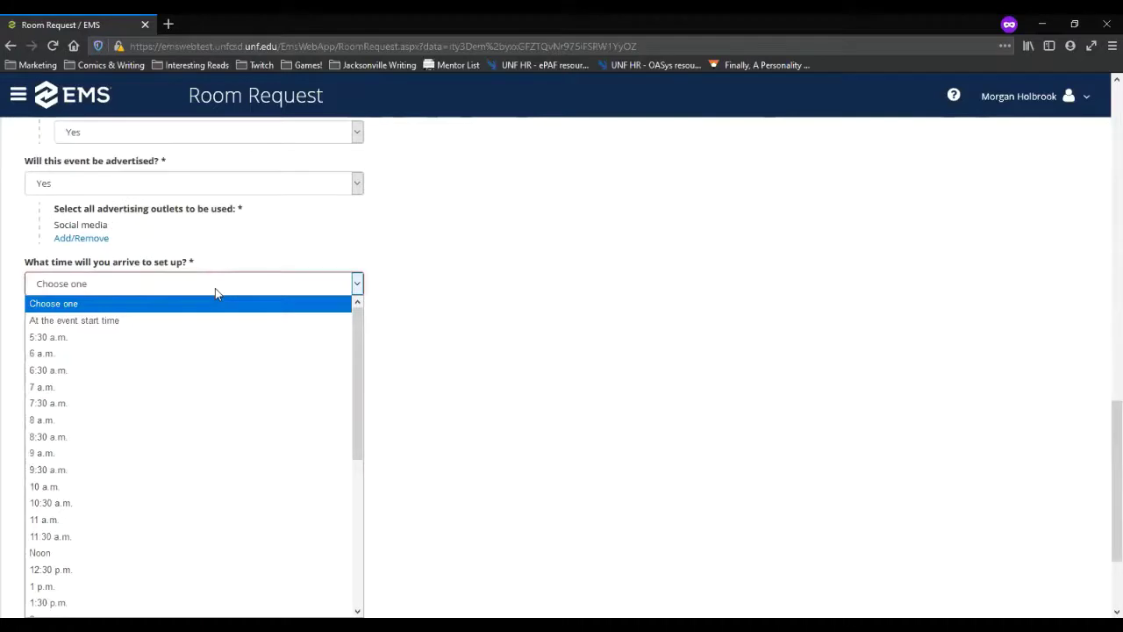
pyautogui.click(64, 323)
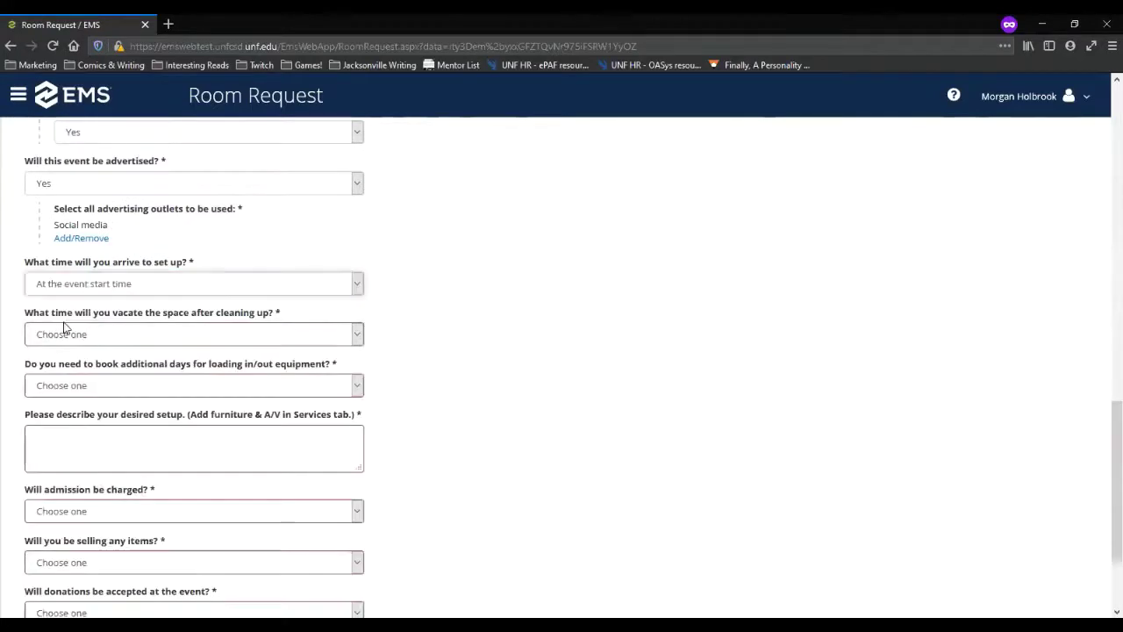
pyautogui.click(353, 335)
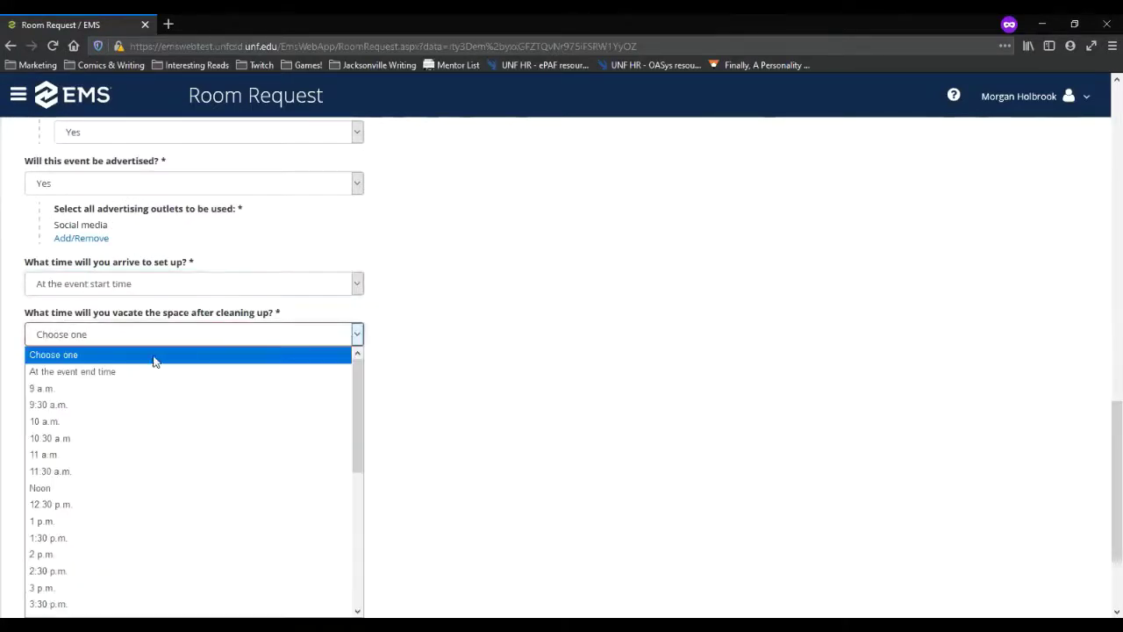
pyautogui.click(104, 374)
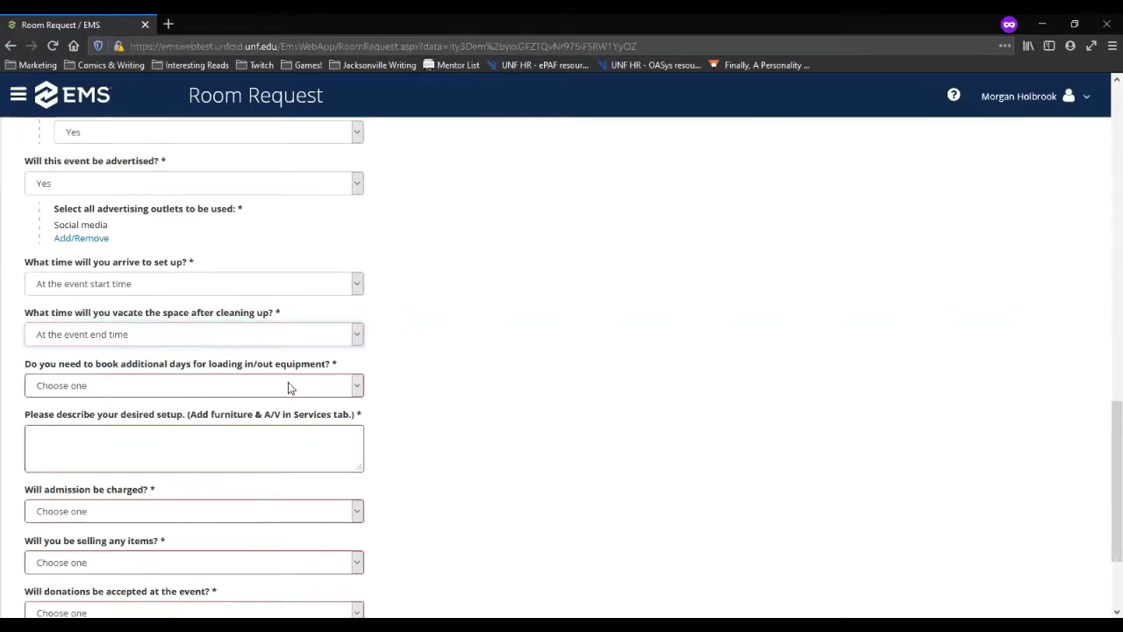
pyautogui.click(753, 414)
# Step: Answer No to needing additional days for loading equipment in or out
pyautogui.scroll(-1, 465, 383)
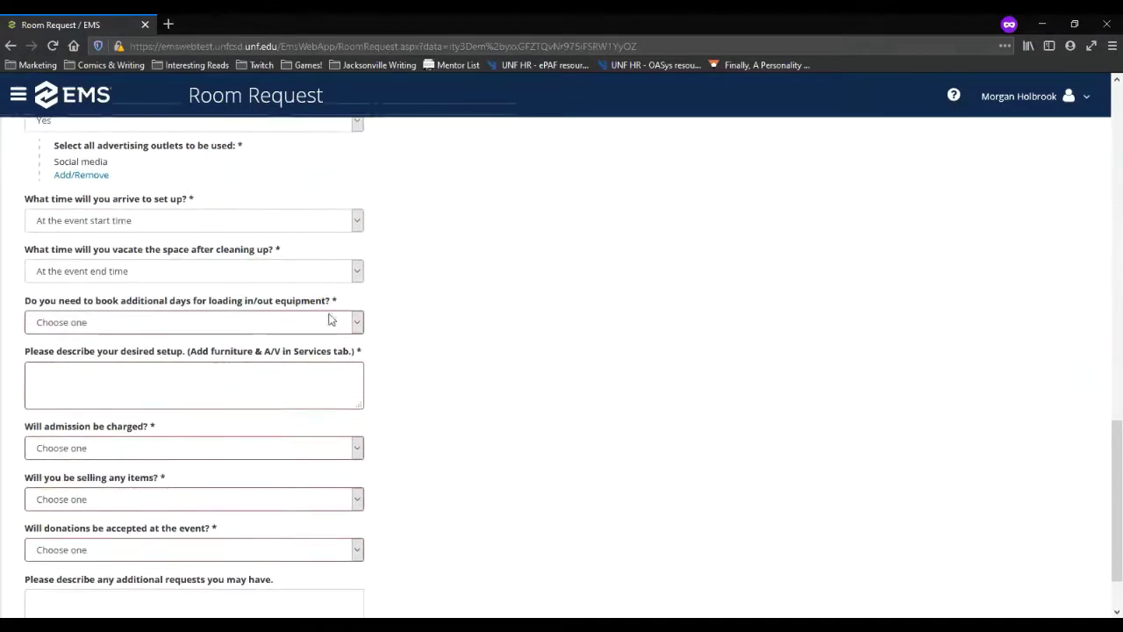
pyautogui.click(321, 323)
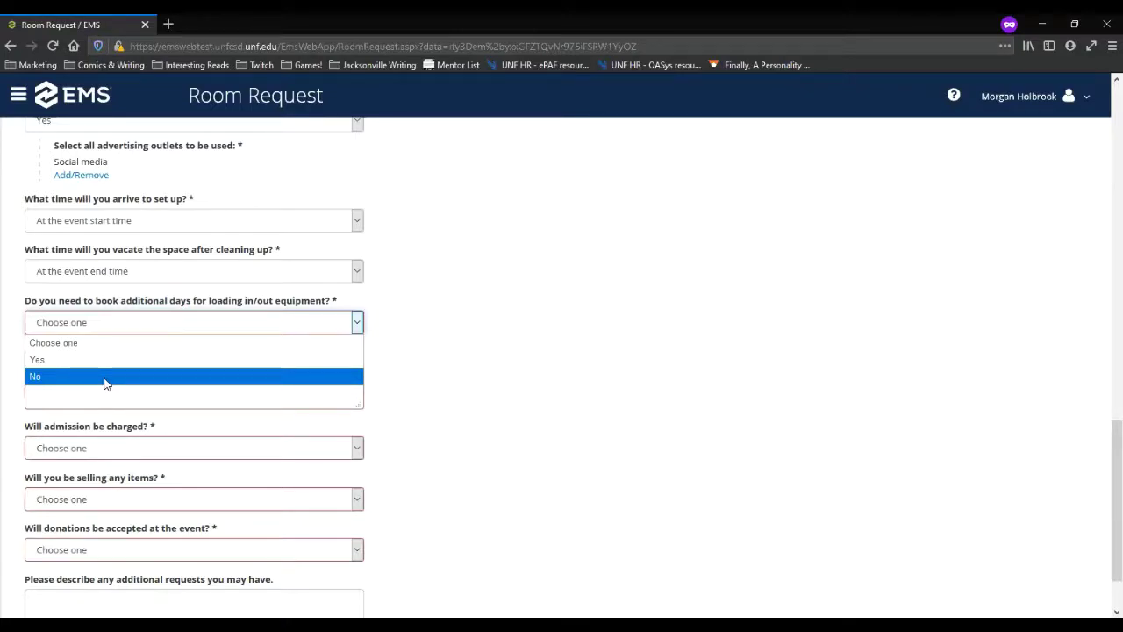
pyautogui.click(62, 379)
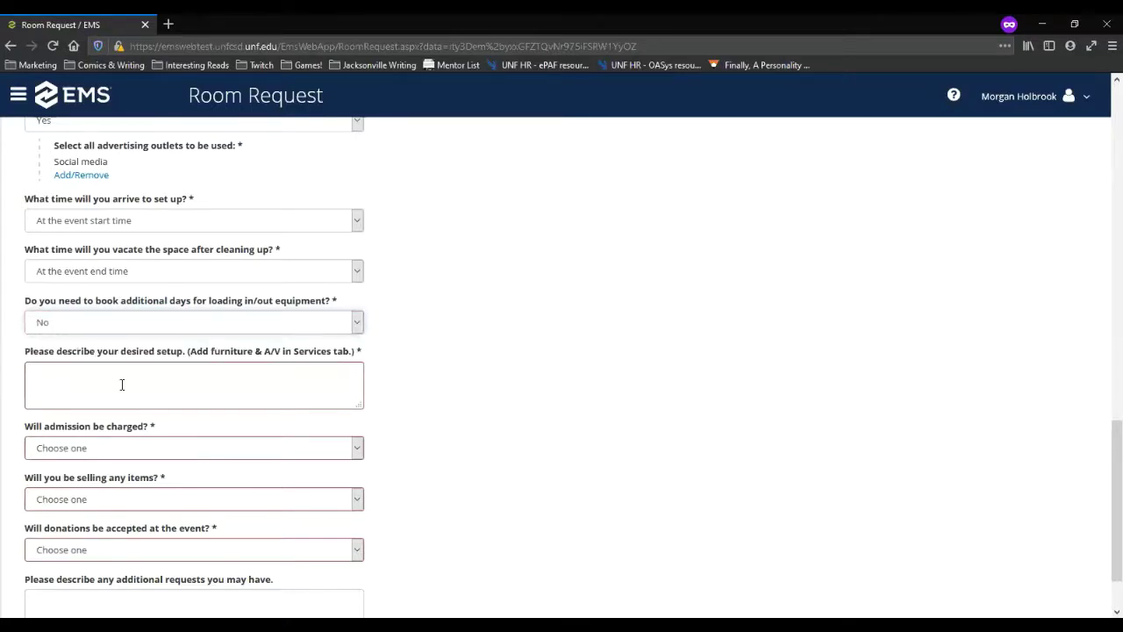
pyautogui.click(245, 373)
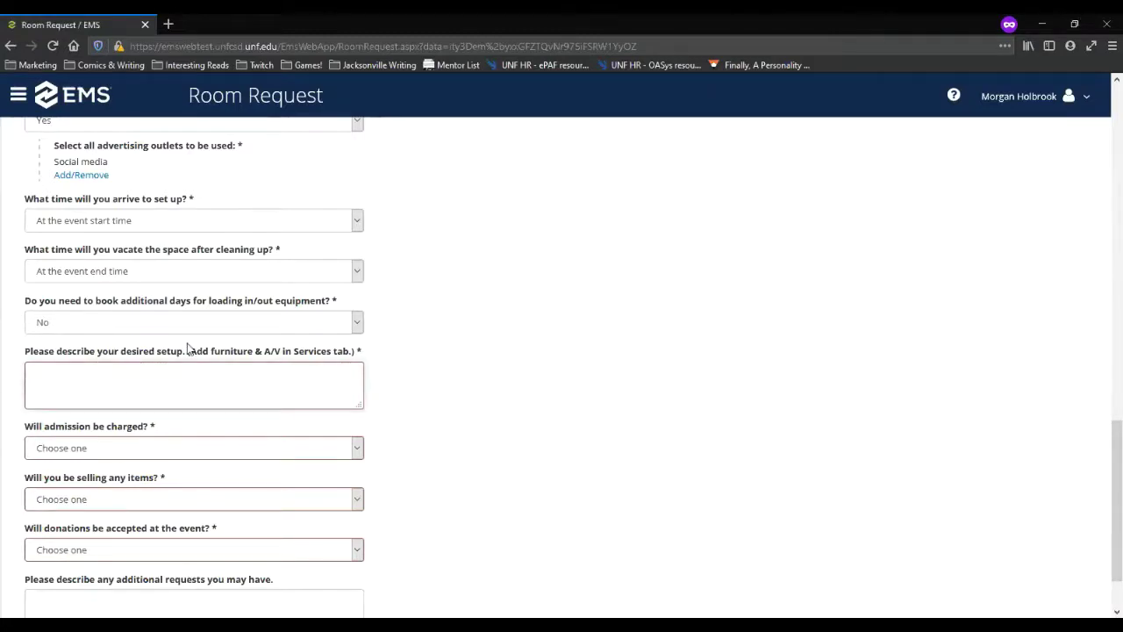
# Step: Answer No to charging admission, selling items and accepting donations
pyautogui.click(280, 384)
pyautogui.scroll(-1, 357, 384)
pyautogui.click(357, 384)
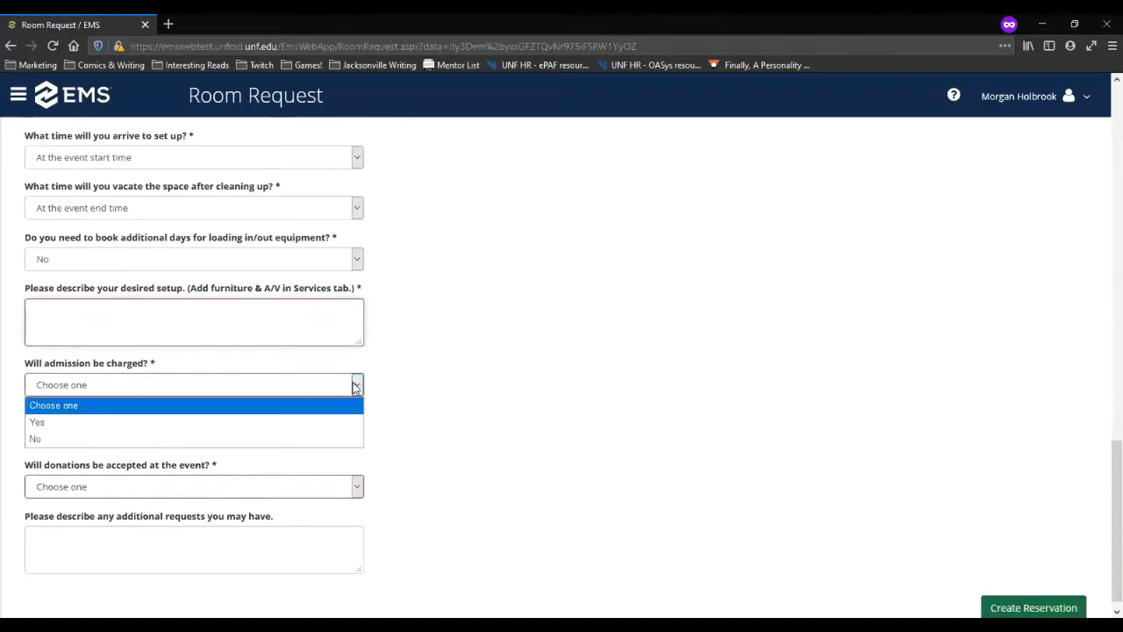
pyautogui.click(112, 438)
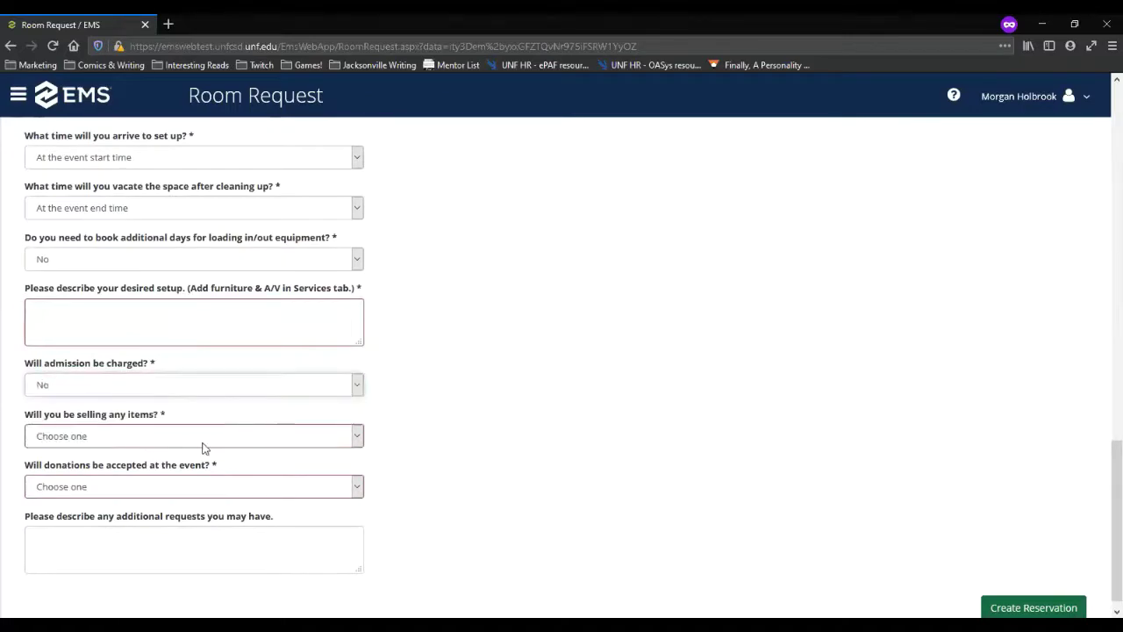
pyautogui.click(204, 439)
pyautogui.click(101, 488)
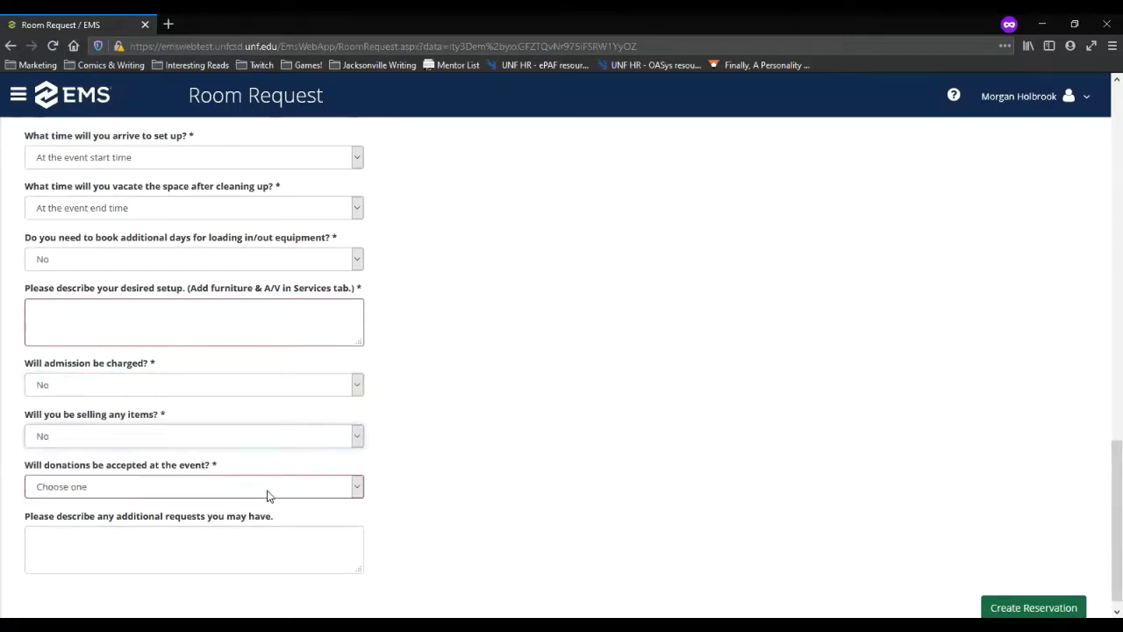
pyautogui.click(281, 488)
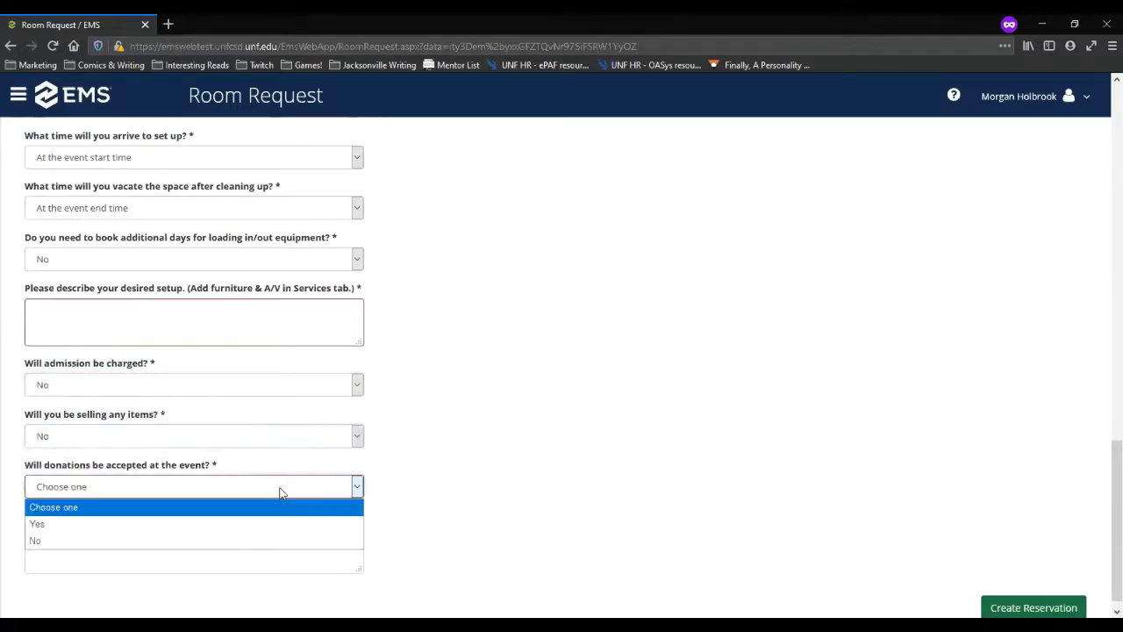
pyautogui.click(75, 538)
# Step: Enter 'No different setup required' as the setup description and submit the reservation
pyautogui.click(167, 323)
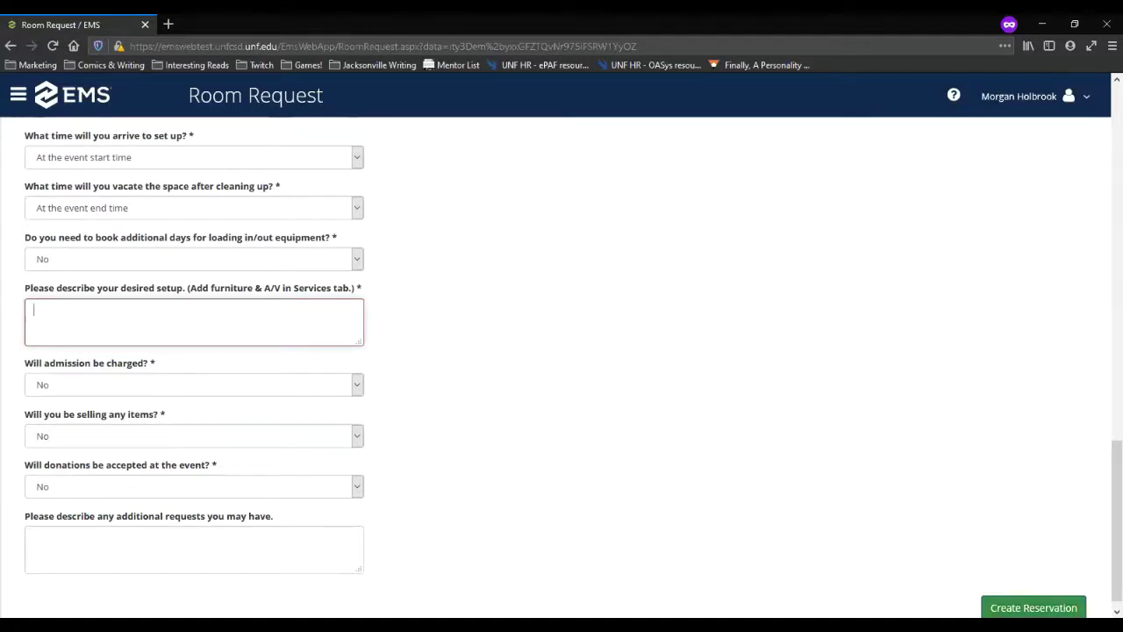
pyautogui.click(1033, 607)
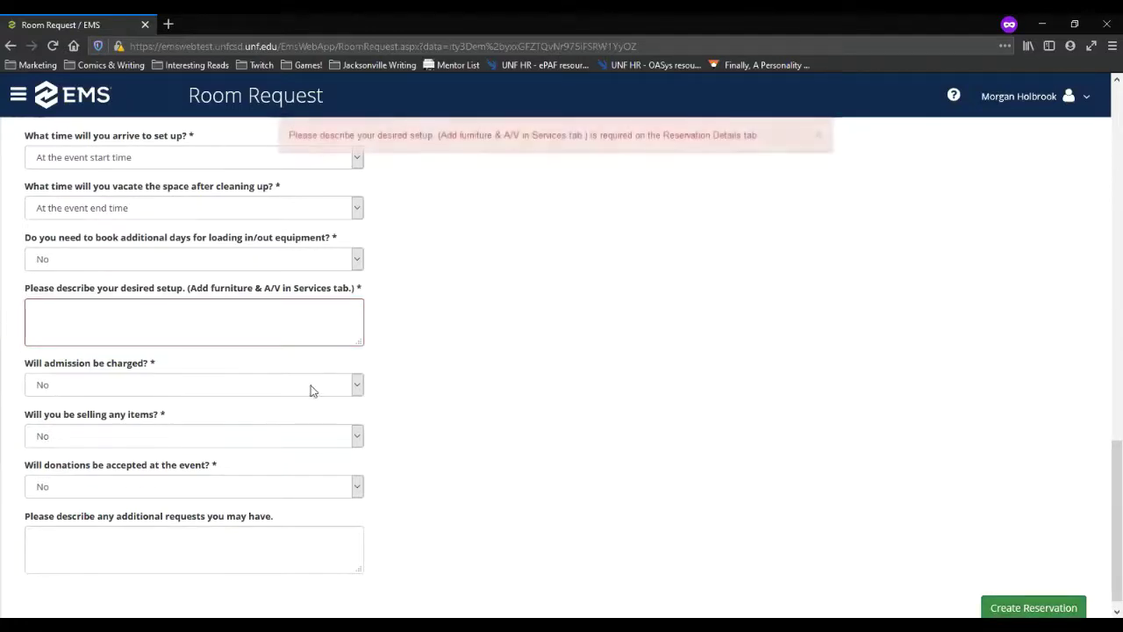
pyautogui.click(294, 338)
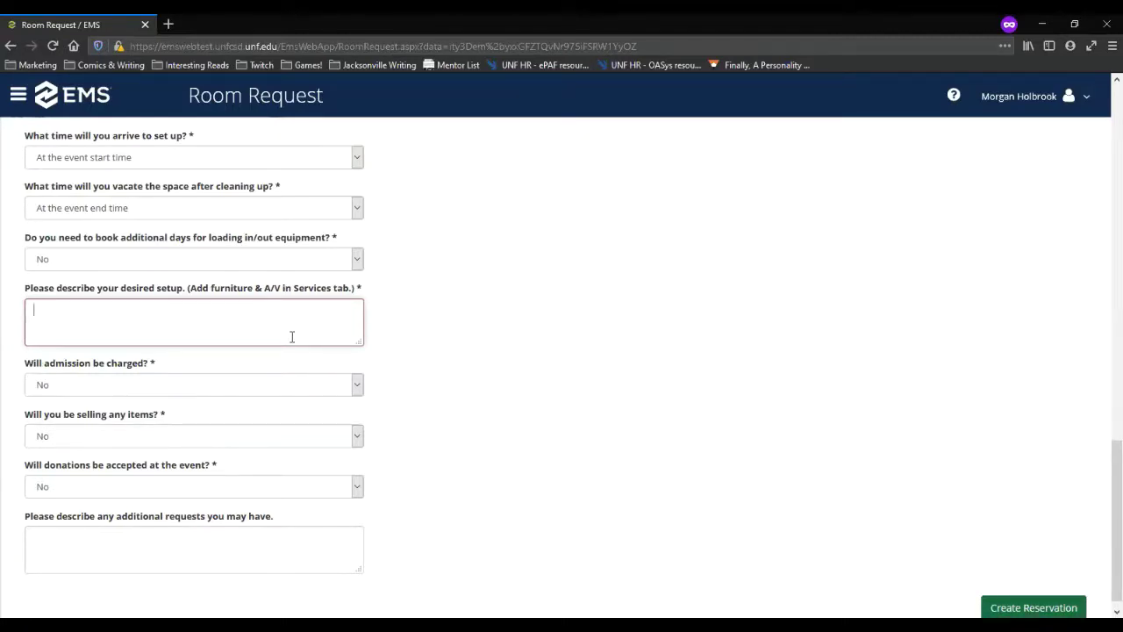
pyautogui.write('No')
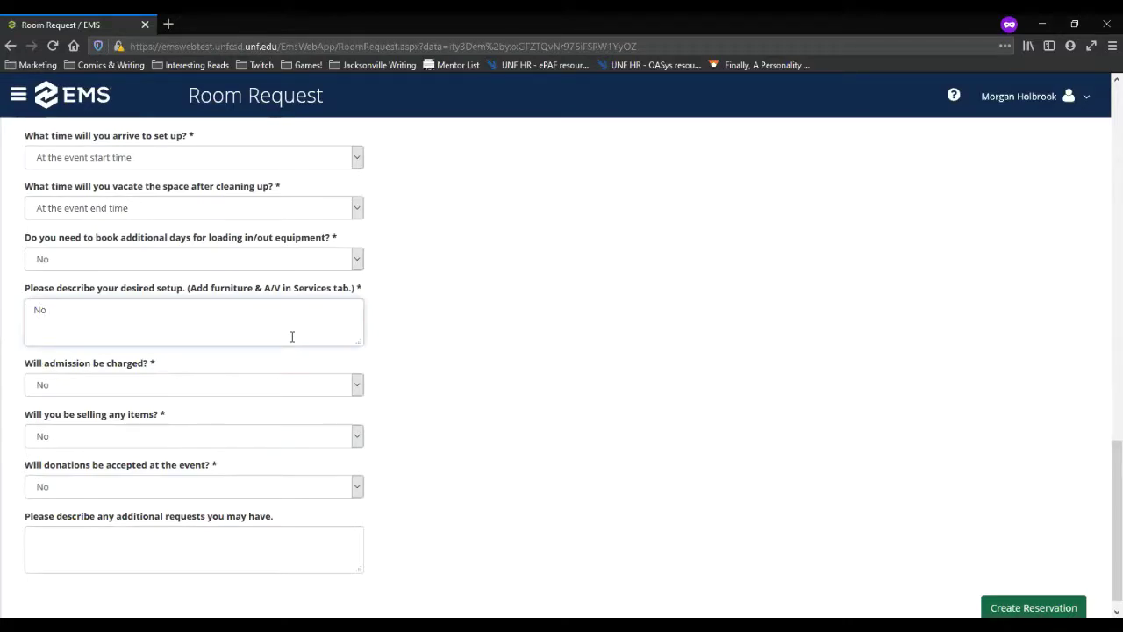
pyautogui.write(' different setup required.')
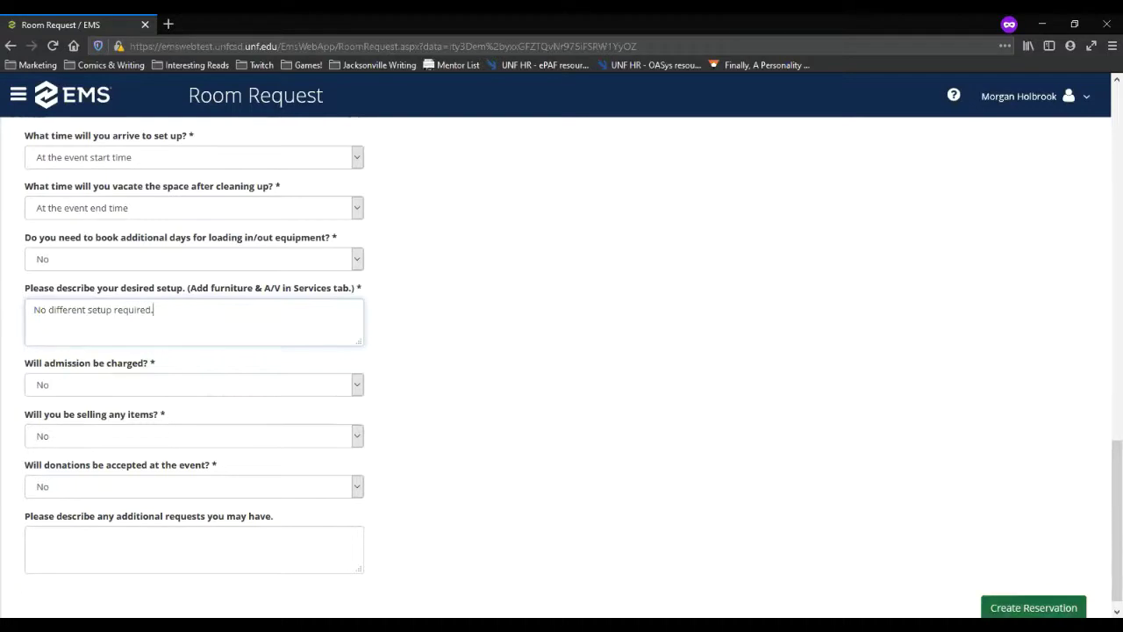
pyautogui.click(1033, 607)
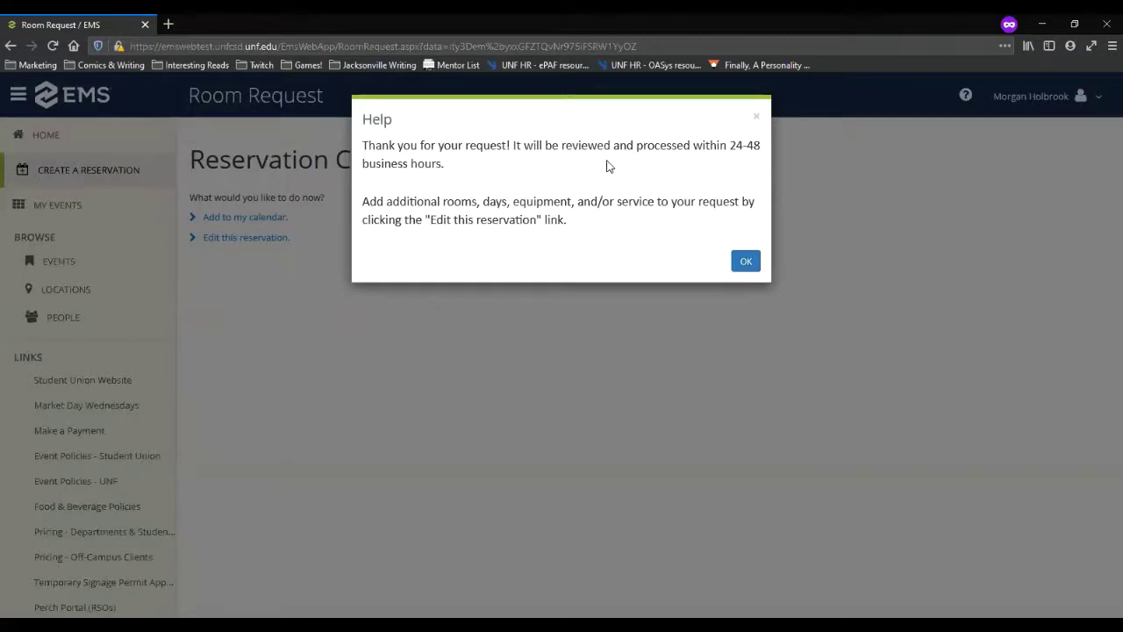
# Step: Dismiss the thank-you message to leave the Reservation Created page showing
pyautogui.click(746, 262)
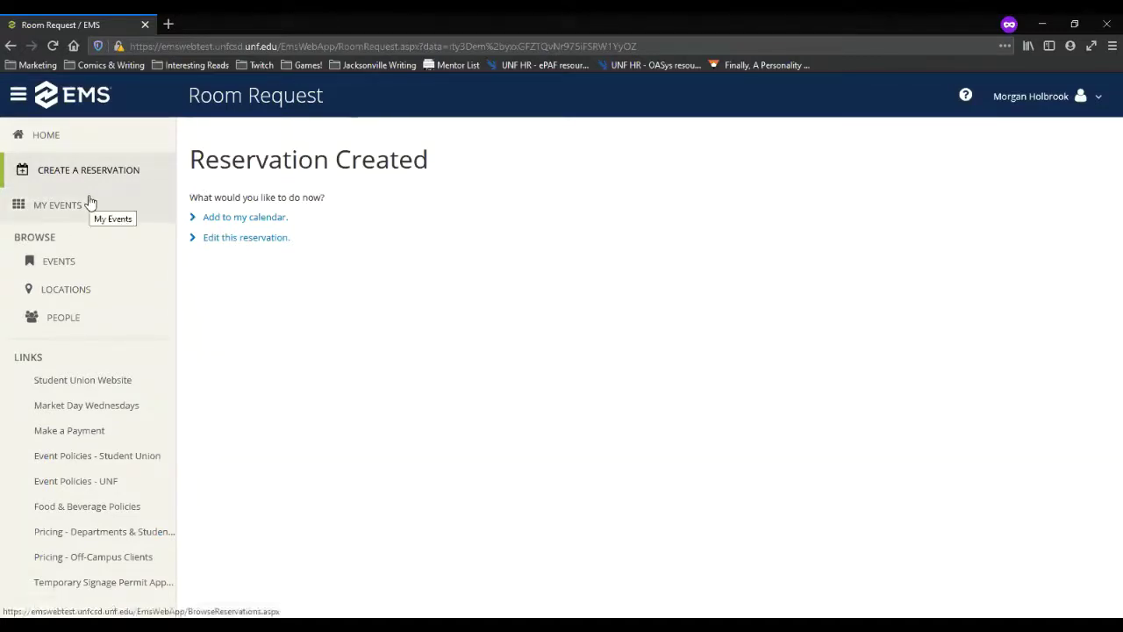
# Step: Open the Monthly Club Board Meeting reservation, review its four bookings, and show Additional Information
pyautogui.click(234, 246)
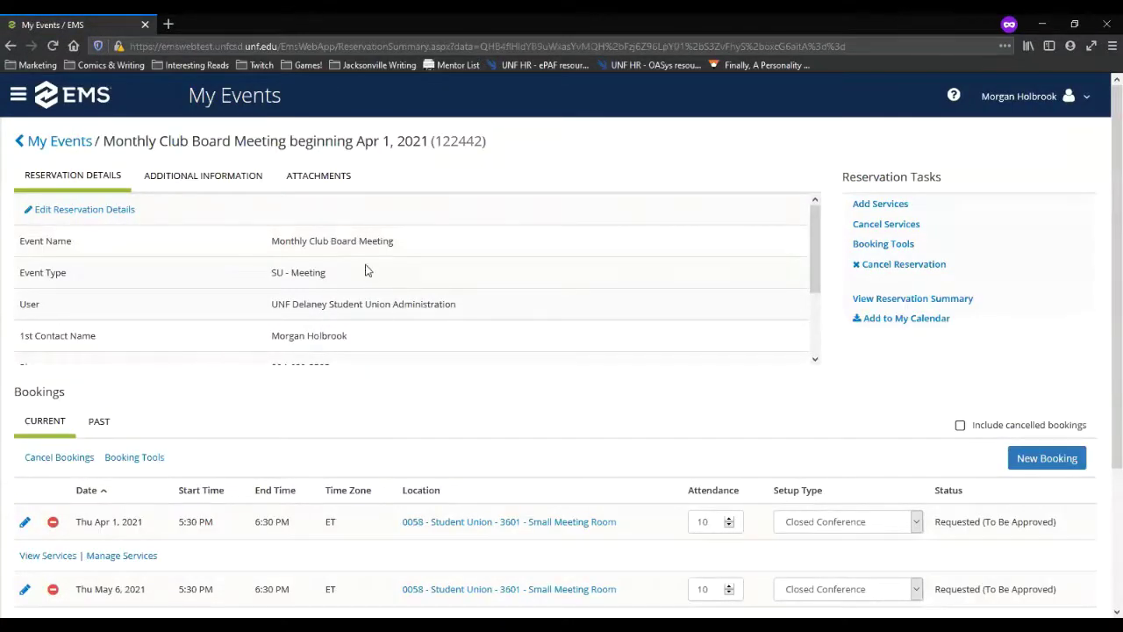
pyautogui.scroll(-2, 372, 314)
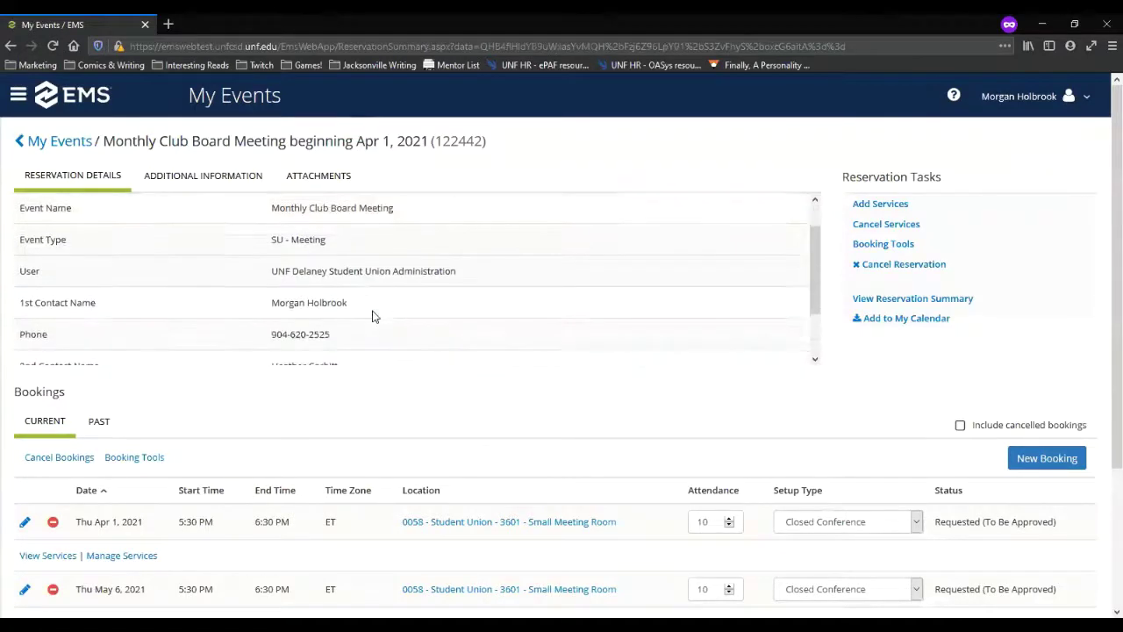
pyautogui.scroll(-3, 323, 448)
pyautogui.scroll(-1, 317, 456)
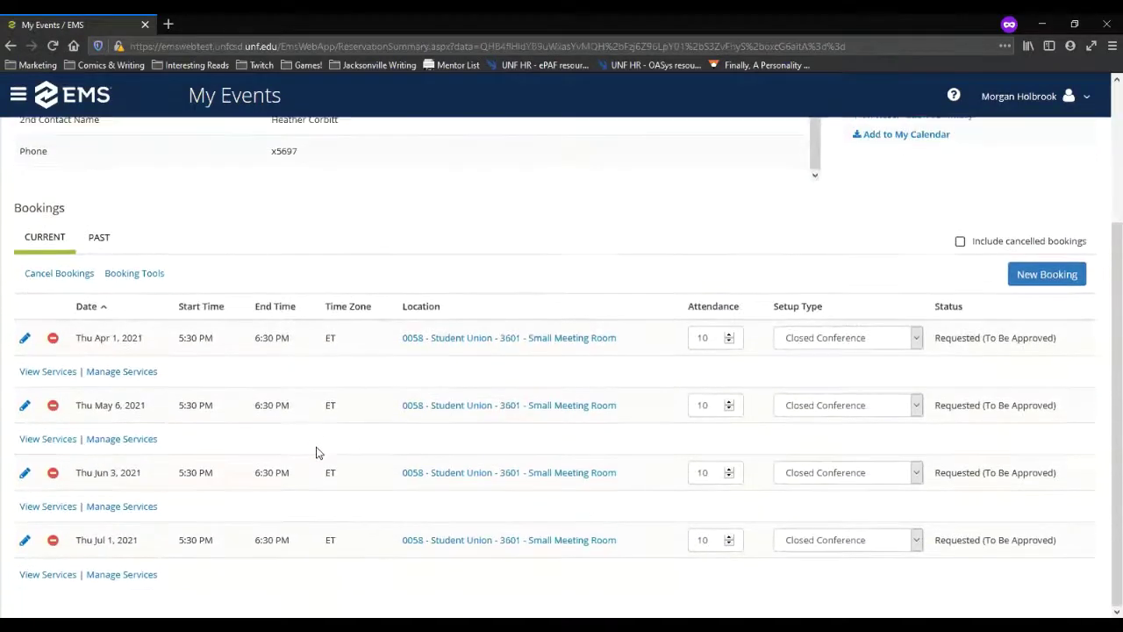
pyautogui.scroll(4, 316, 451)
pyautogui.scroll(-4, 316, 451)
pyautogui.scroll(3, 466, 509)
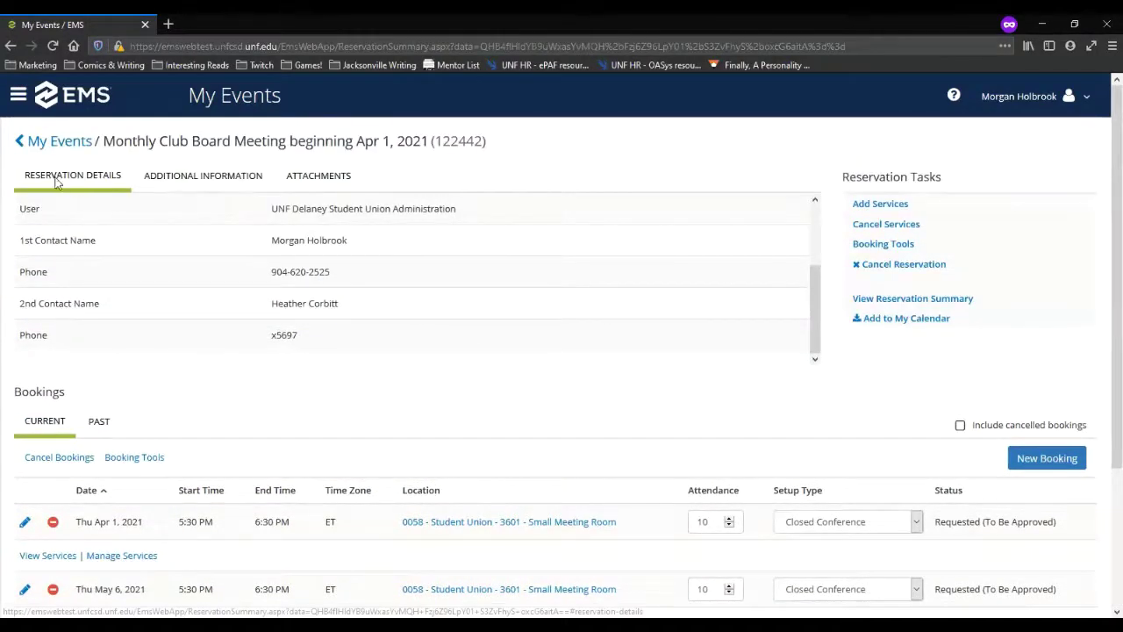
pyautogui.scroll(2, 343, 334)
pyautogui.click(218, 179)
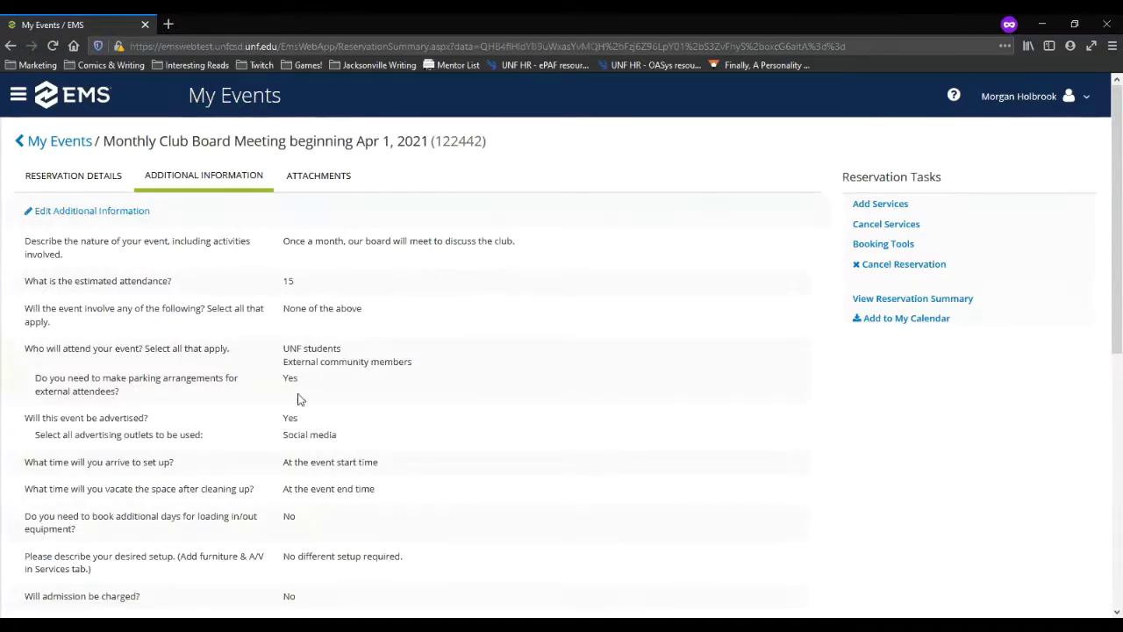
# Step: Edit the additional information, save attendance as 14, then view the empty Attachments section
pyautogui.click(121, 212)
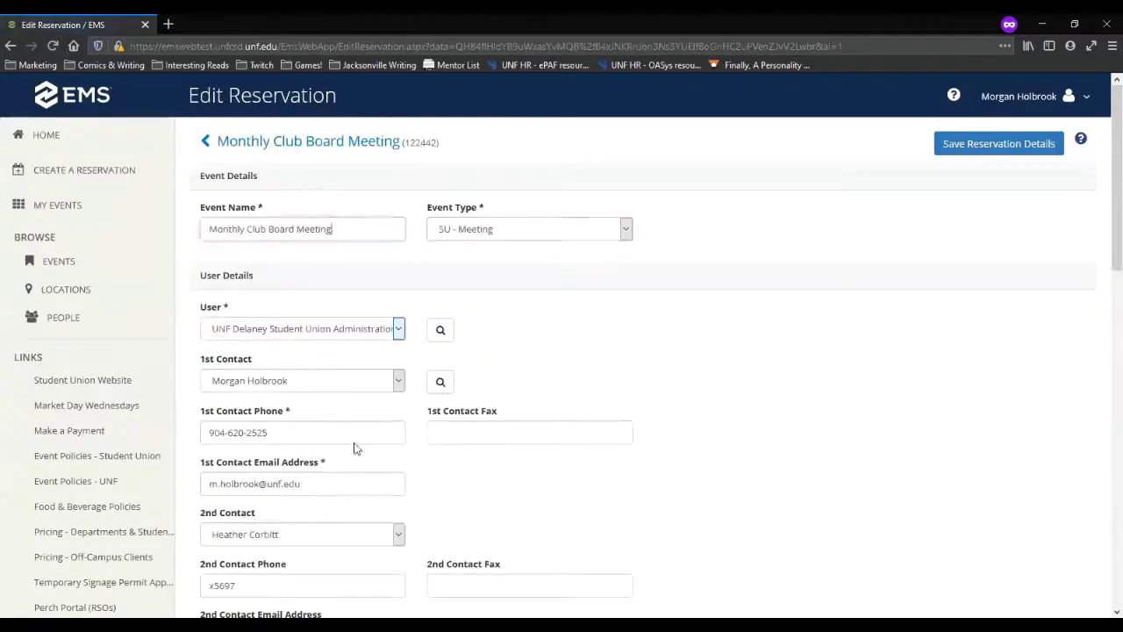
pyautogui.scroll(-15, 386, 467)
pyautogui.scroll(5, 386, 467)
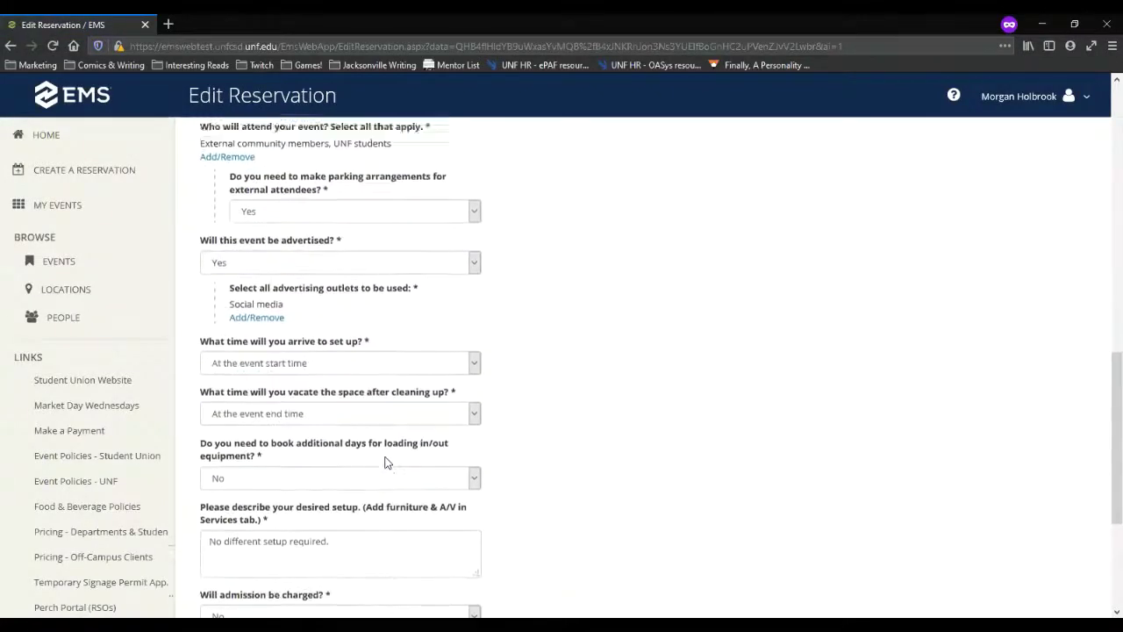
pyautogui.doubleClick(218, 209)
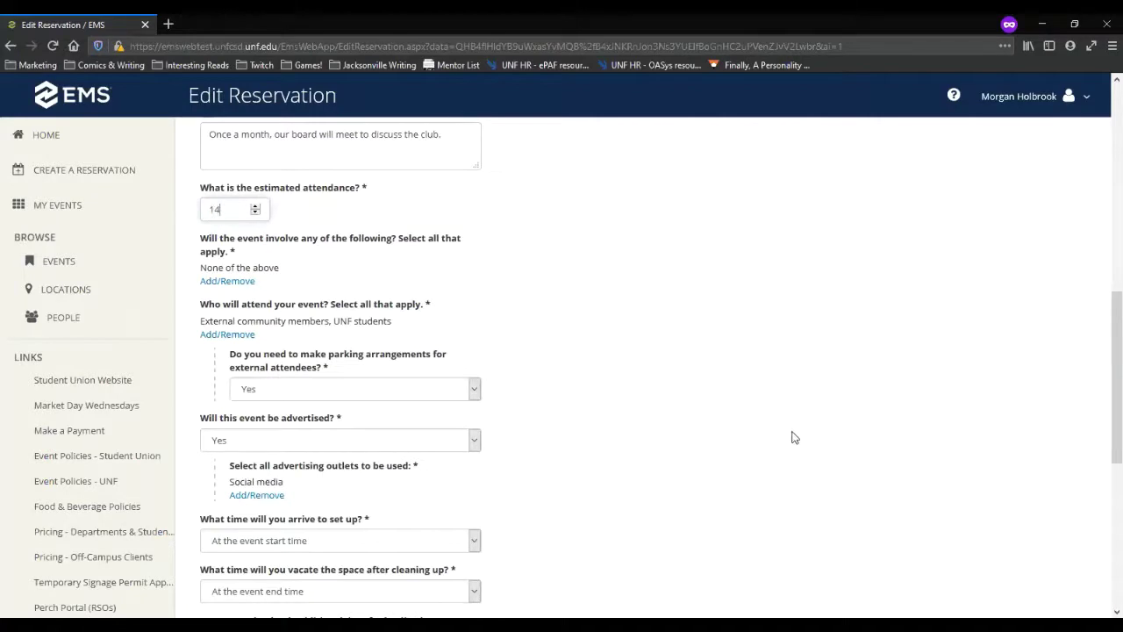
pyautogui.scroll(-5, 792, 450)
pyautogui.click(1011, 592)
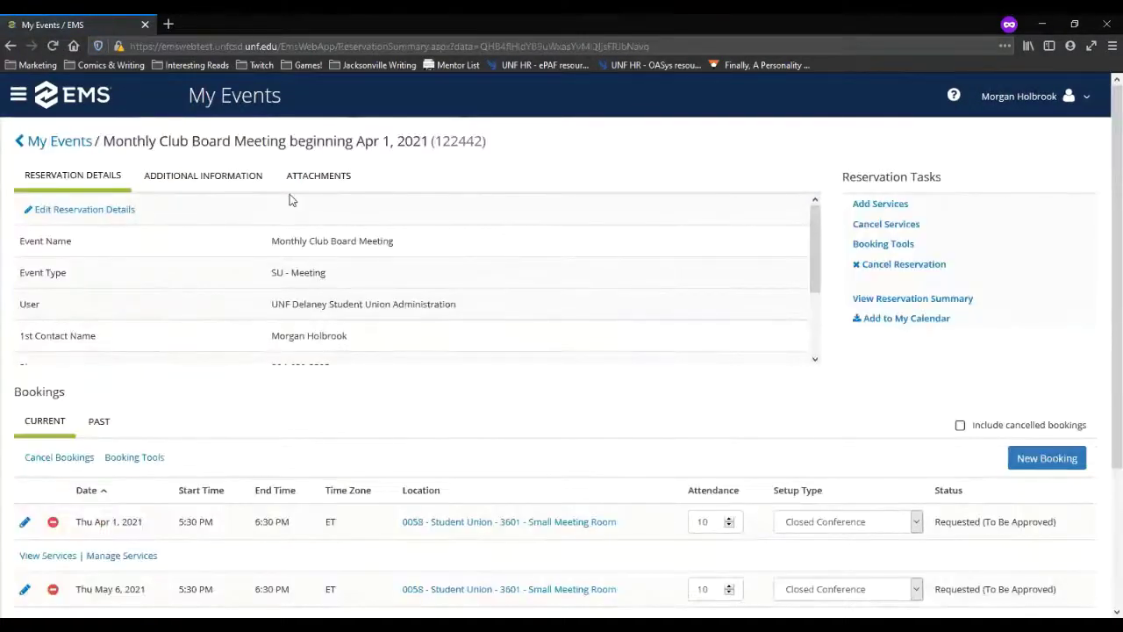
pyautogui.click(322, 179)
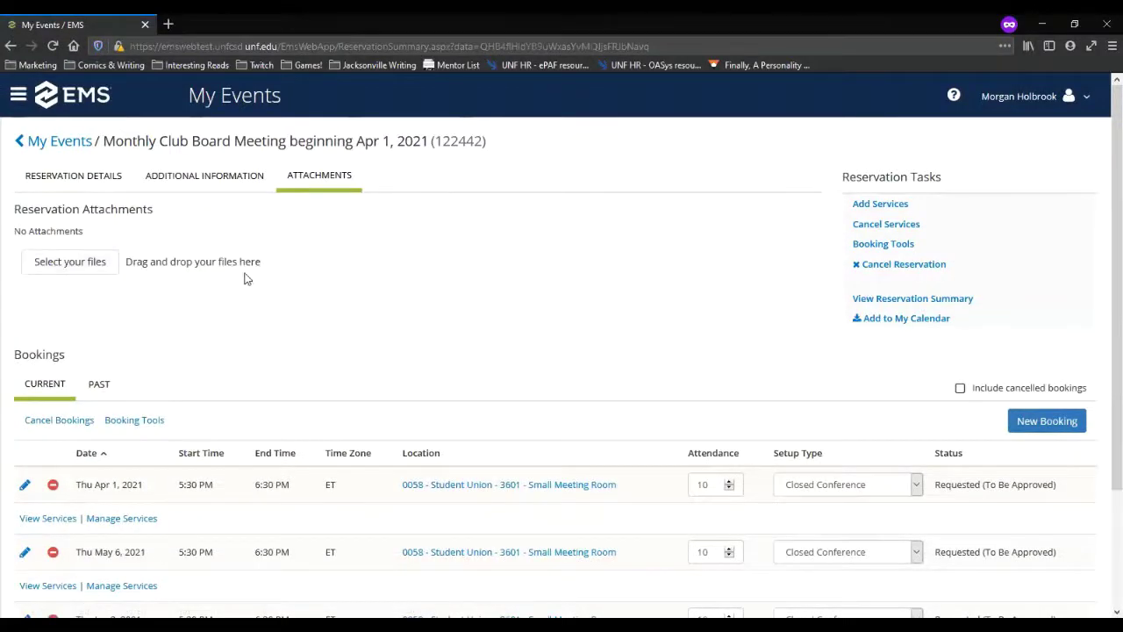
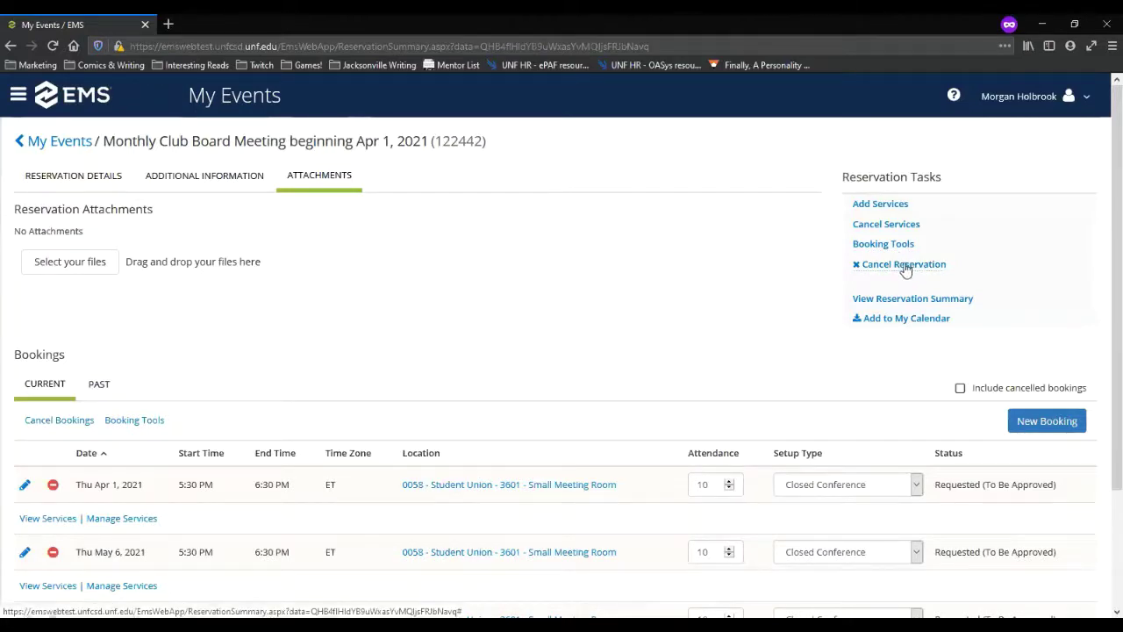
# Step: Visit the Cancel Services page, then go back to the Monthly Club Board Meeting summary
pyautogui.scroll(-1, 660, 327)
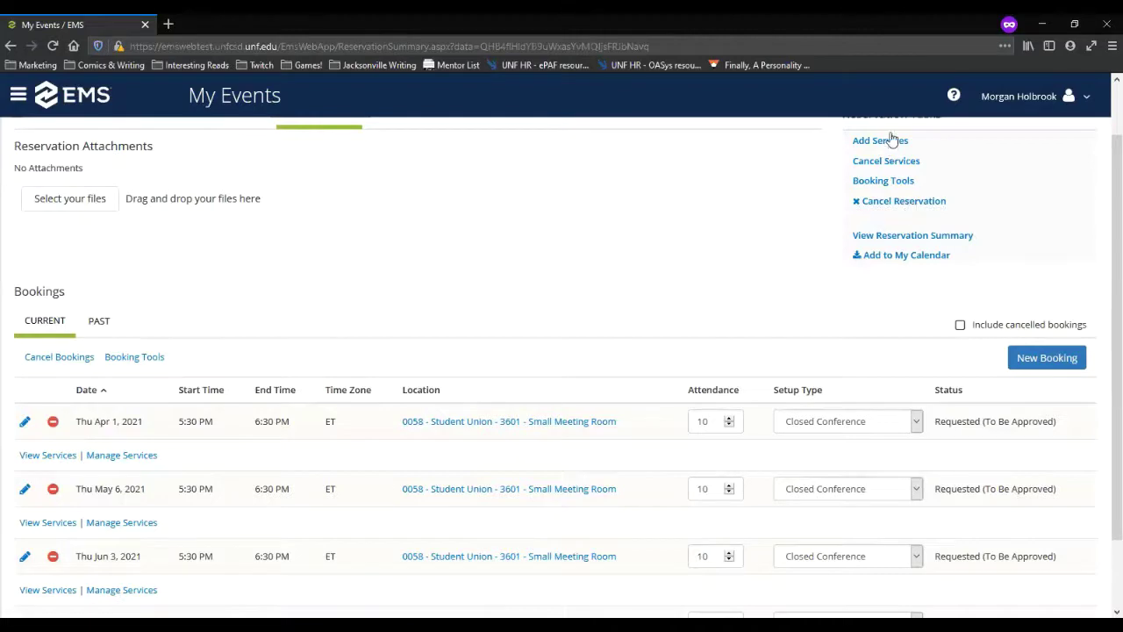
pyautogui.click(888, 164)
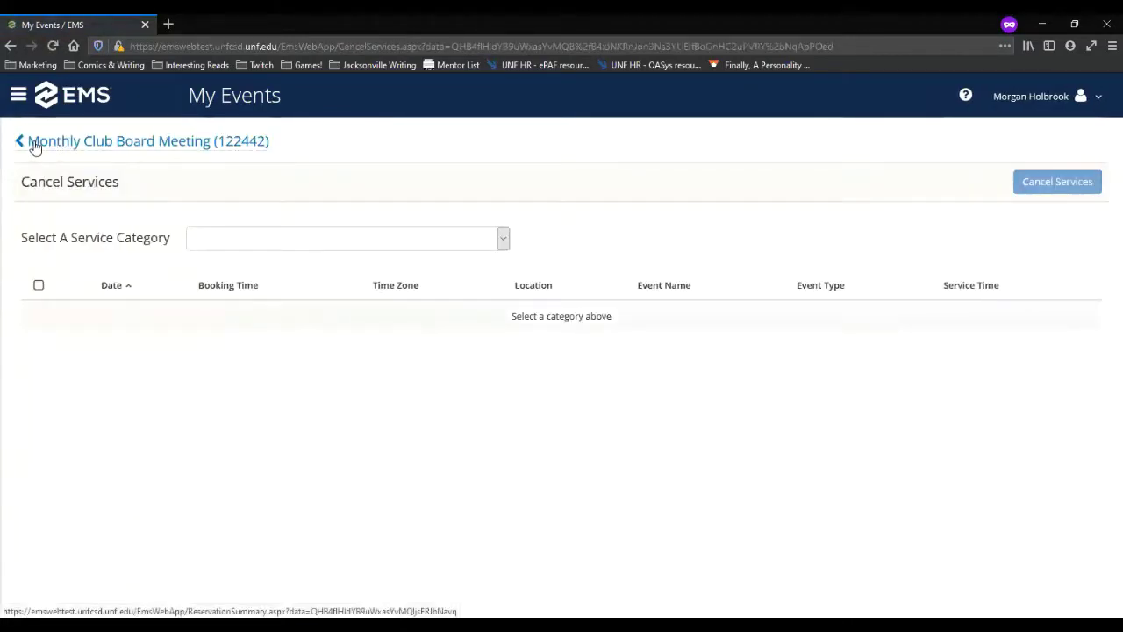
pyautogui.click(36, 145)
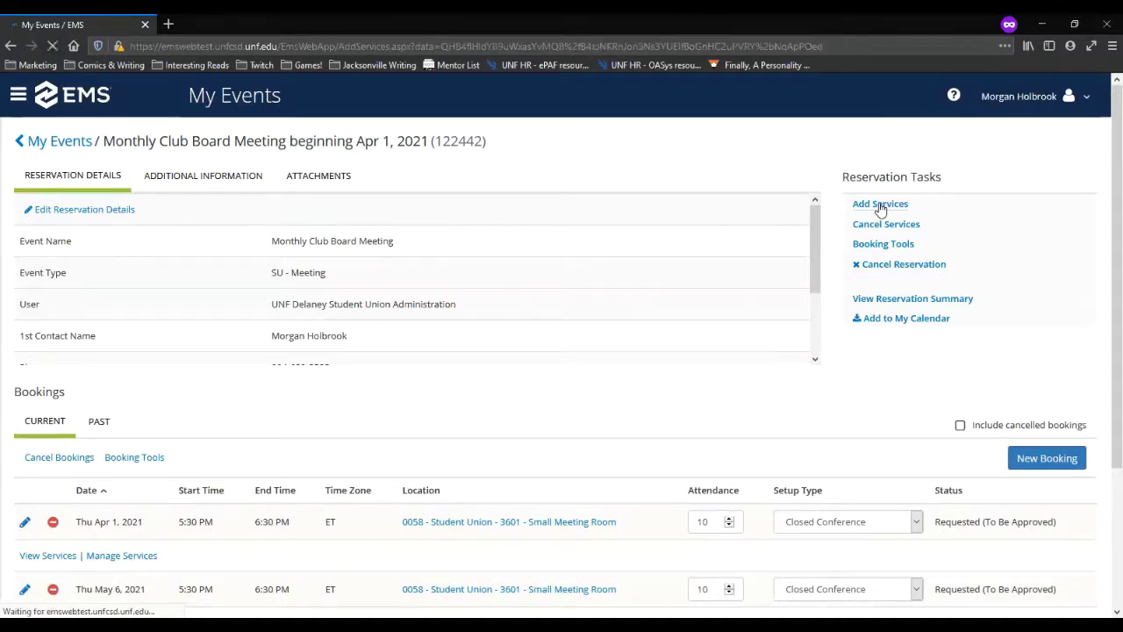
# Step: Request one Conference Line/Phone Needed service and select all four meeting dates, Apr 1–Jul 1
pyautogui.scroll(-3, 175, 405)
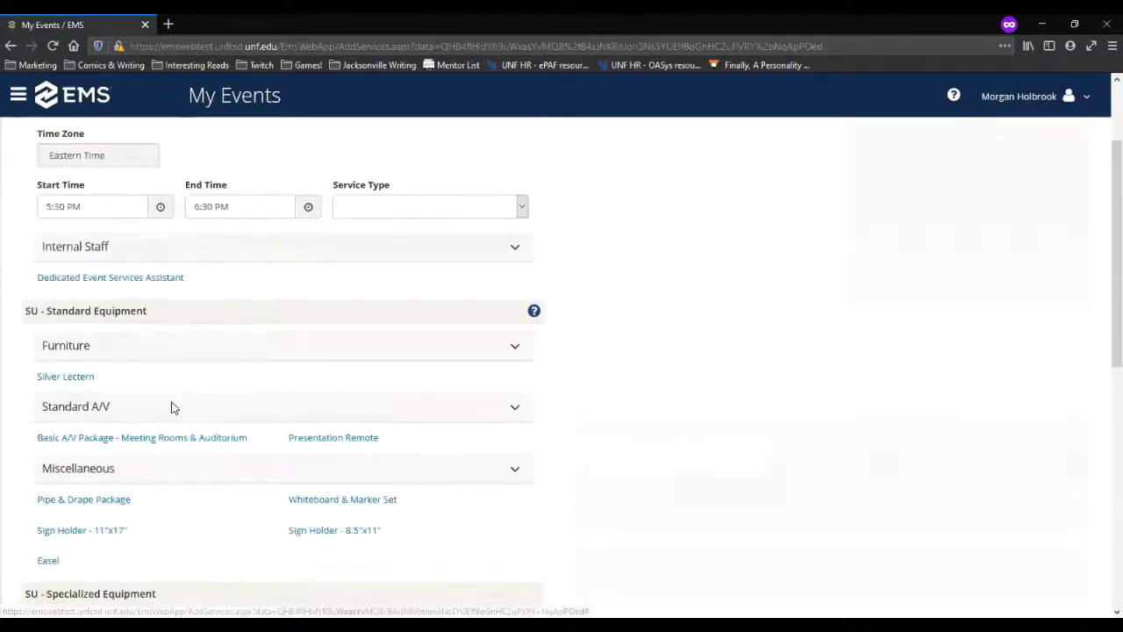
pyautogui.scroll(-2, 230, 408)
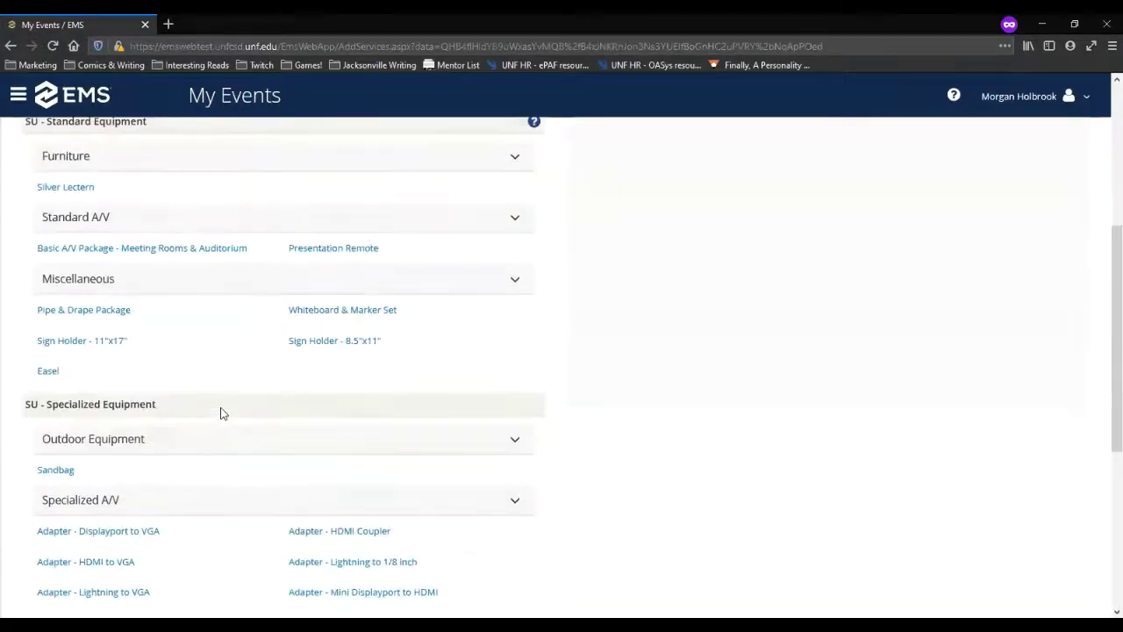
pyautogui.scroll(-4, 216, 457)
pyautogui.scroll(-1, 209, 493)
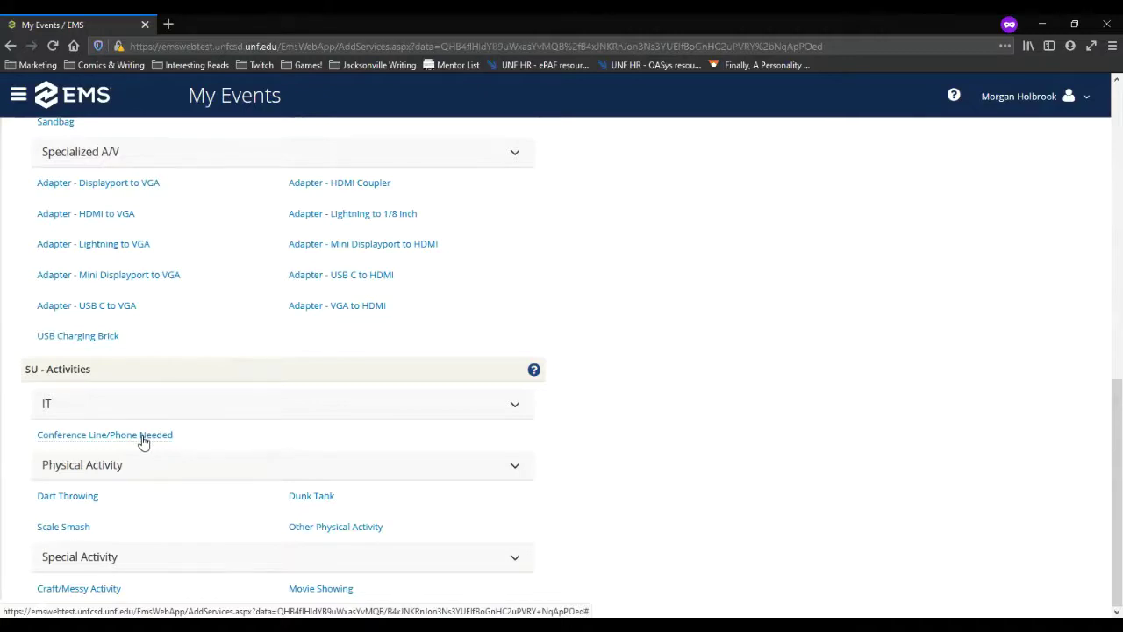
pyautogui.click(142, 435)
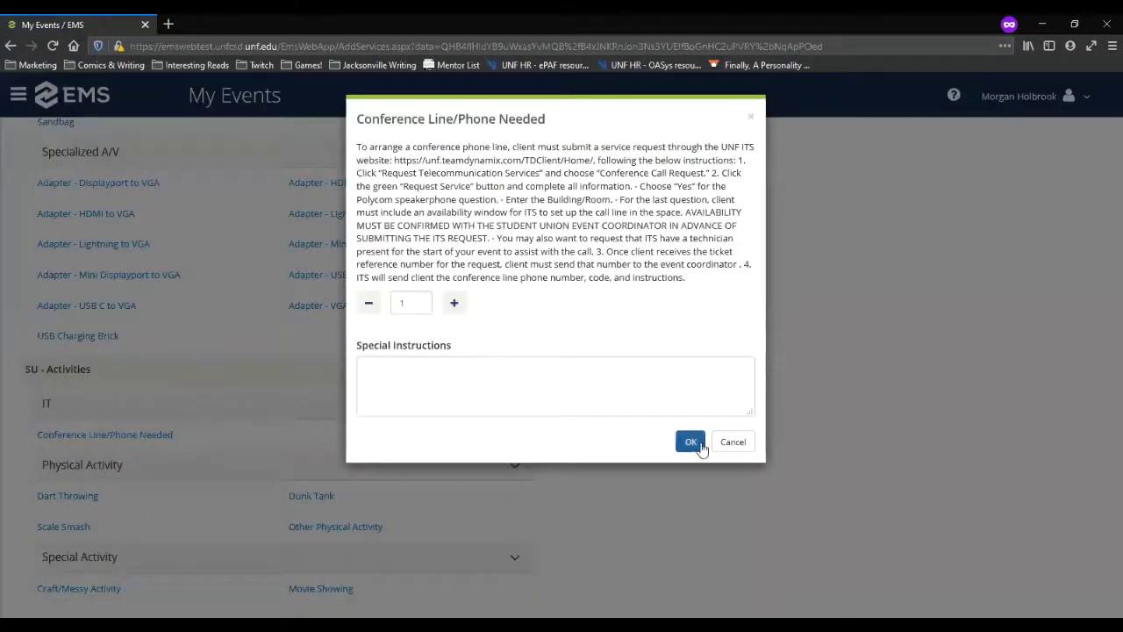
pyautogui.click(691, 442)
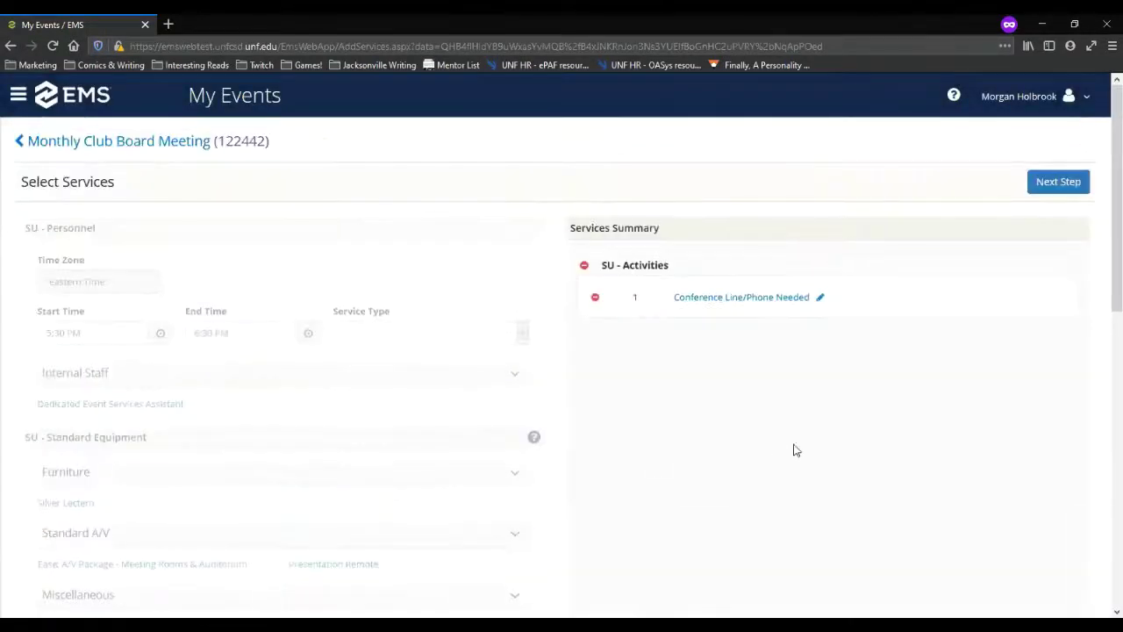
pyautogui.click(1058, 186)
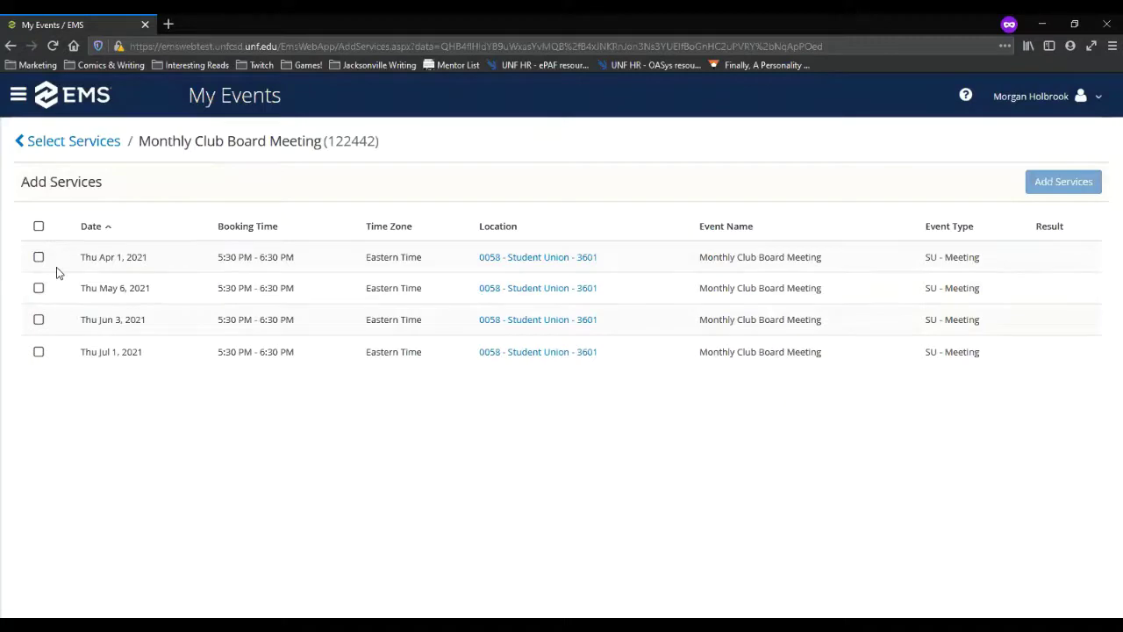
pyautogui.click(39, 226)
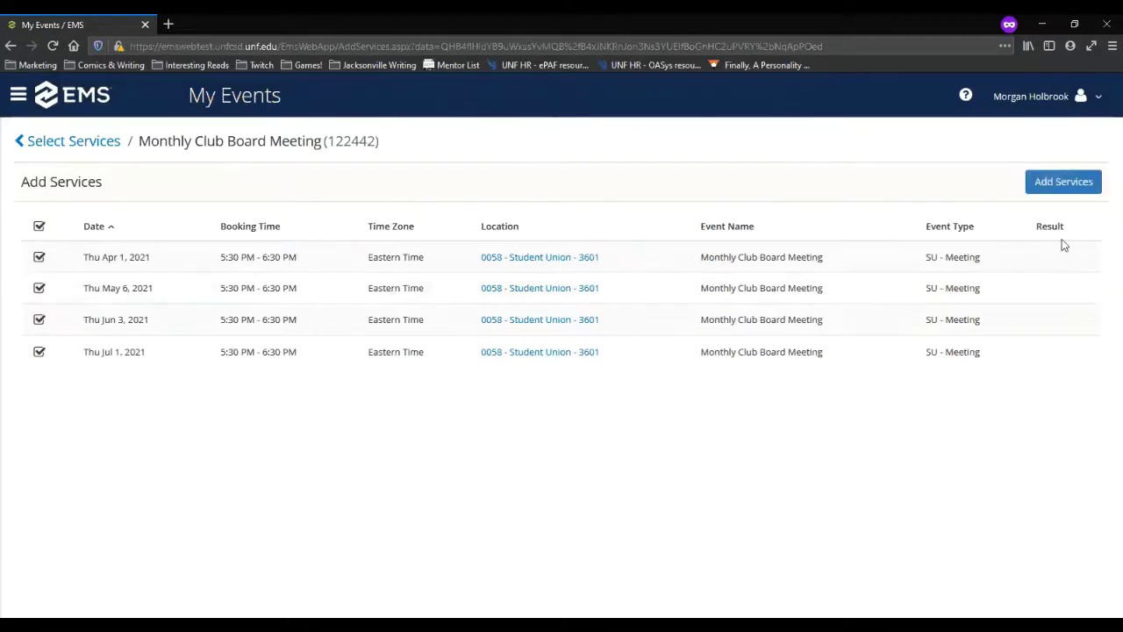
# Step: Add the Conference Line/Phone Needed service to all four bookings
pyautogui.click(1069, 183)
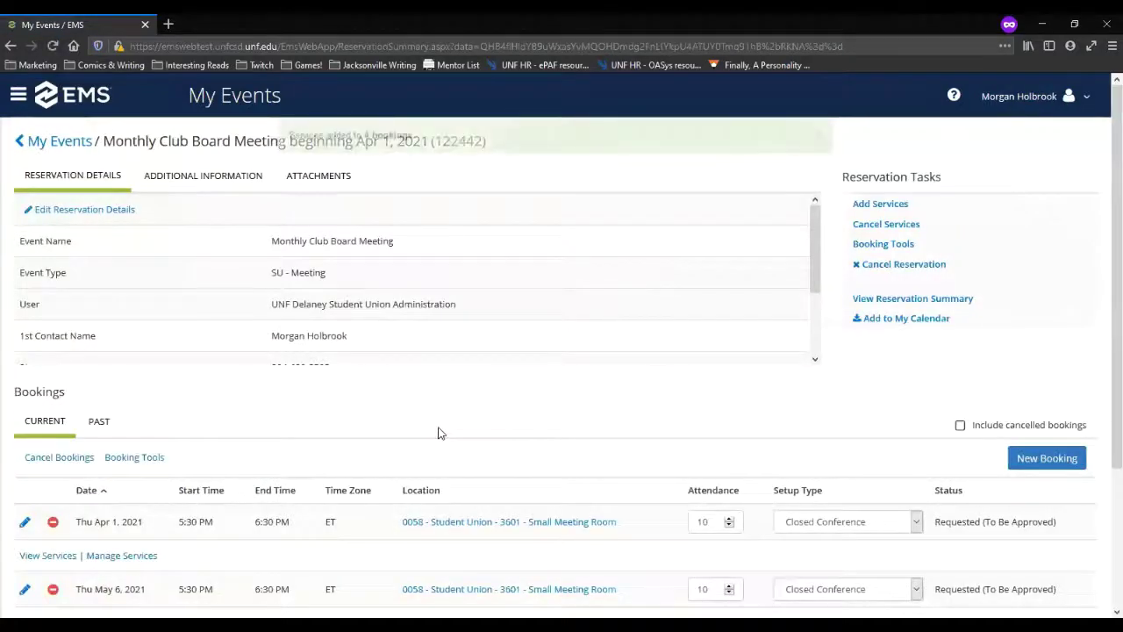
pyautogui.scroll(-2, 440, 430)
pyautogui.scroll(2, 281, 359)
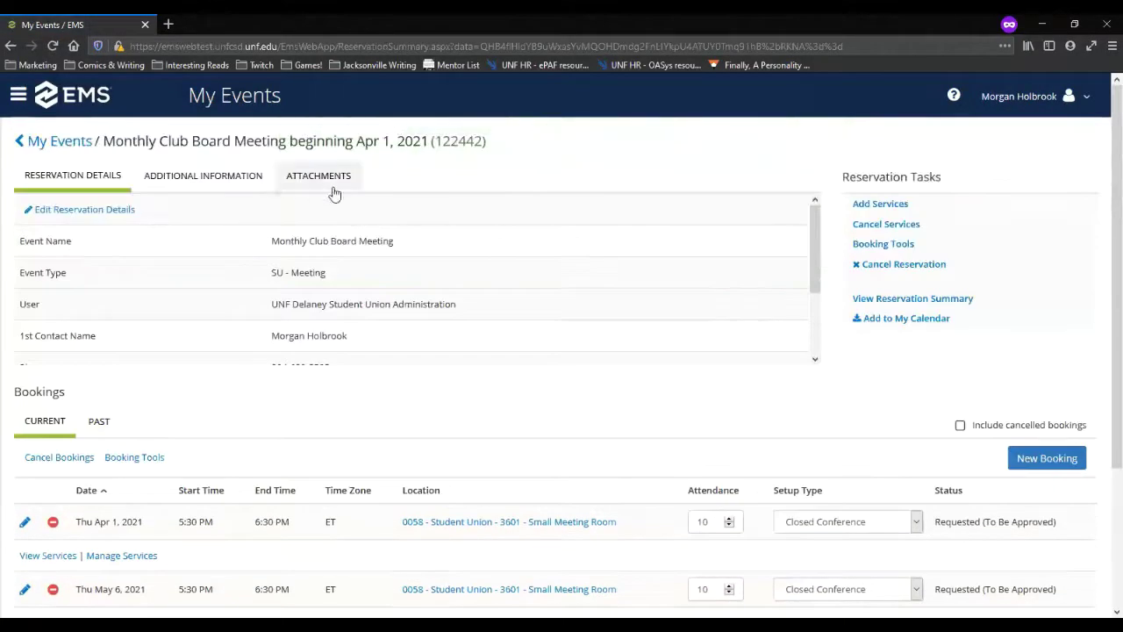
# Step: Review the reservation's Additional Information and Attachments sections
pyautogui.click(232, 179)
pyautogui.scroll(-3, 437, 458)
pyautogui.scroll(-1, 439, 464)
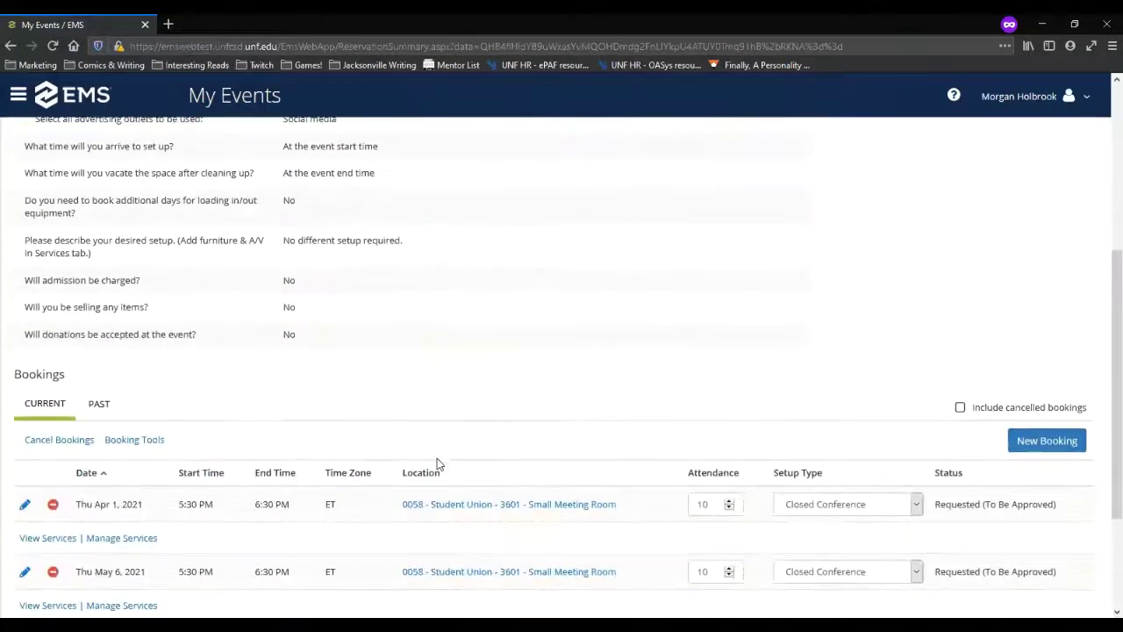
pyautogui.scroll(5, 409, 416)
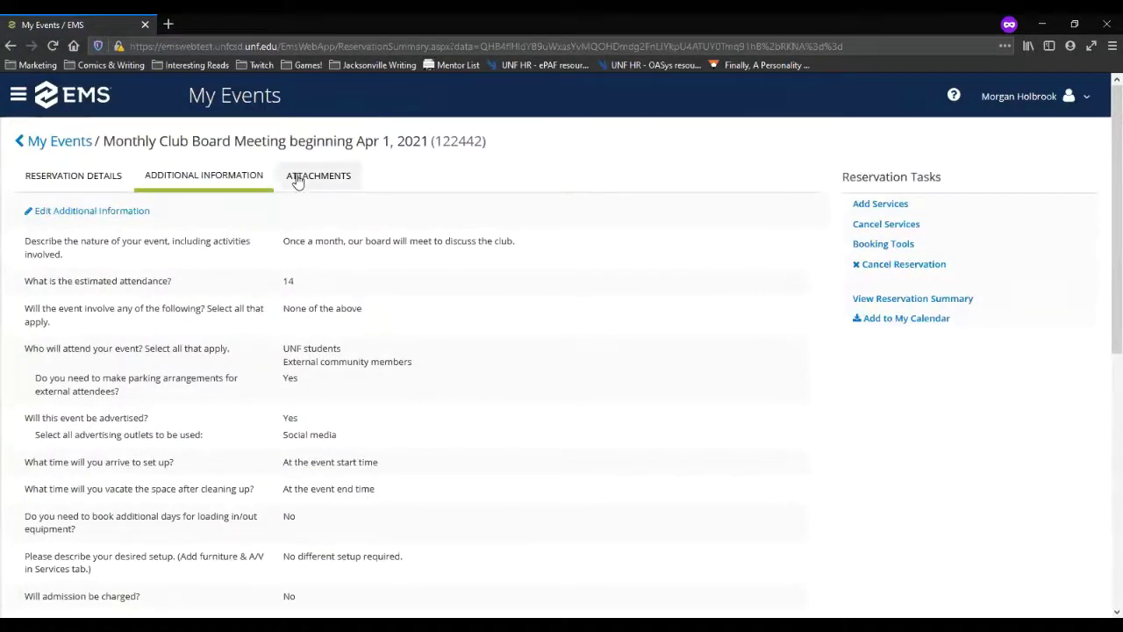
pyautogui.click(325, 180)
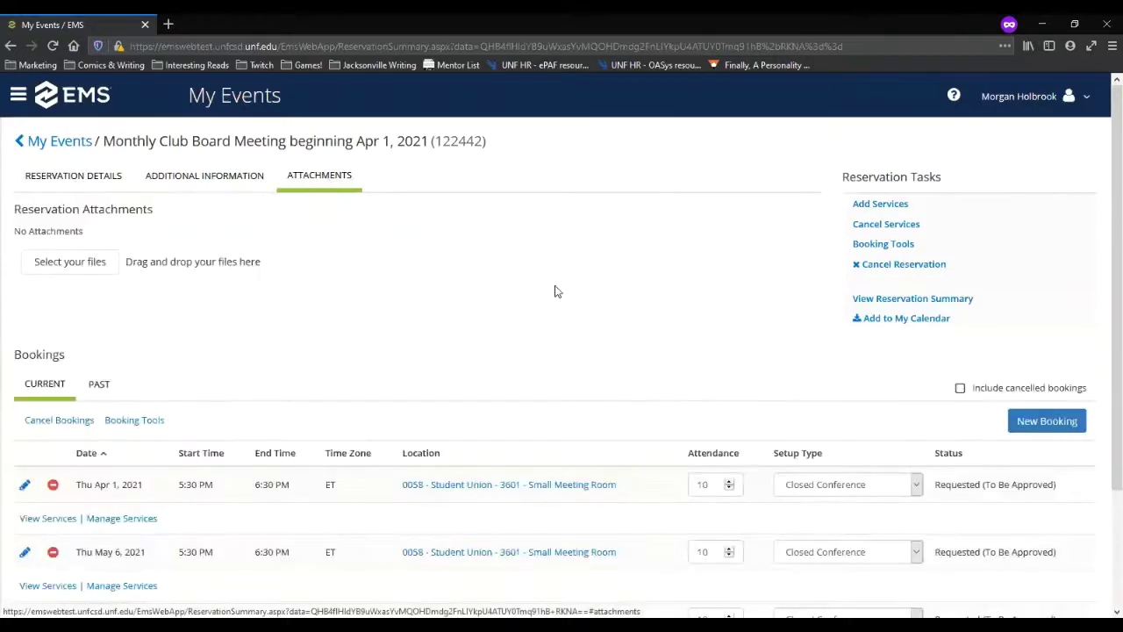
# Step: Return to the reservation details, visit Cancel Services, and go back to the summary
pyautogui.click(82, 183)
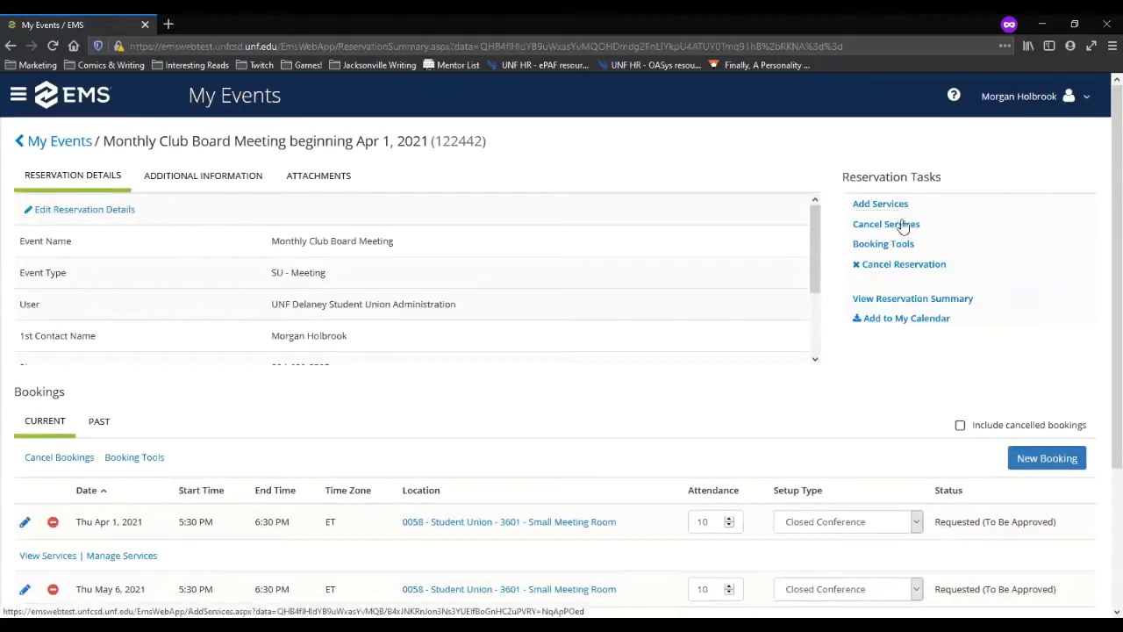
pyautogui.scroll(-3, 441, 316)
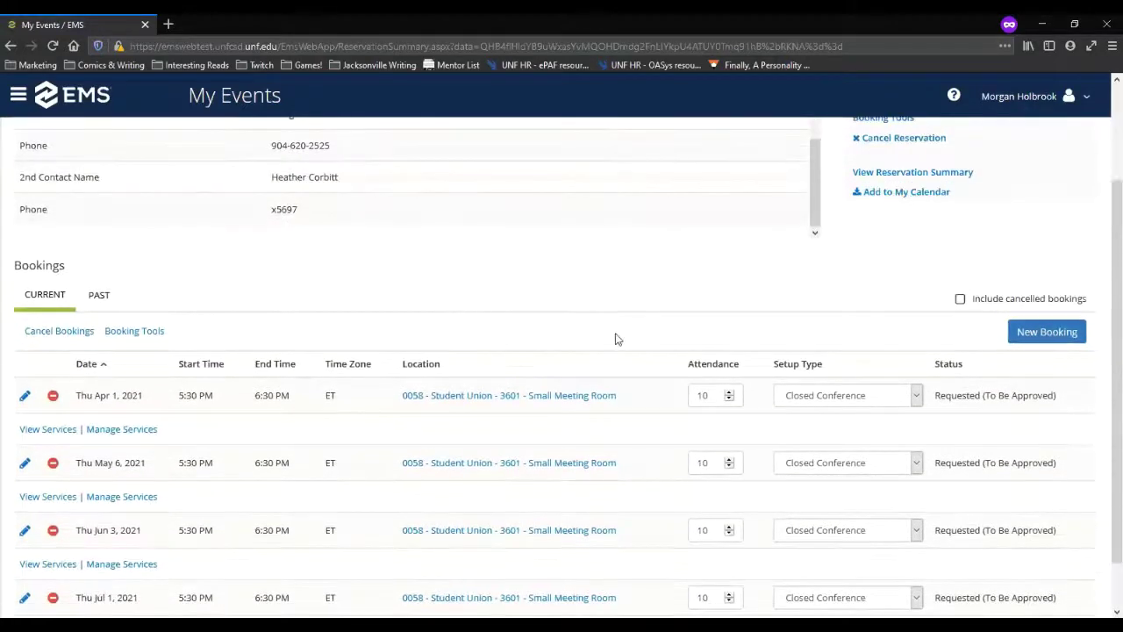
pyautogui.scroll(3, 619, 336)
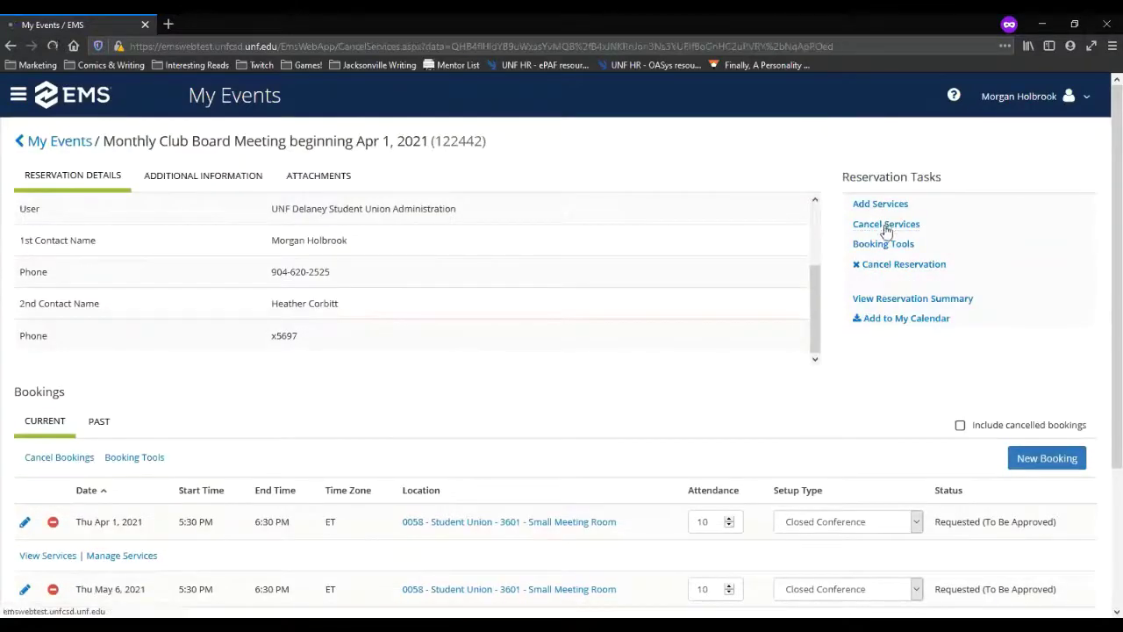
pyautogui.click(885, 226)
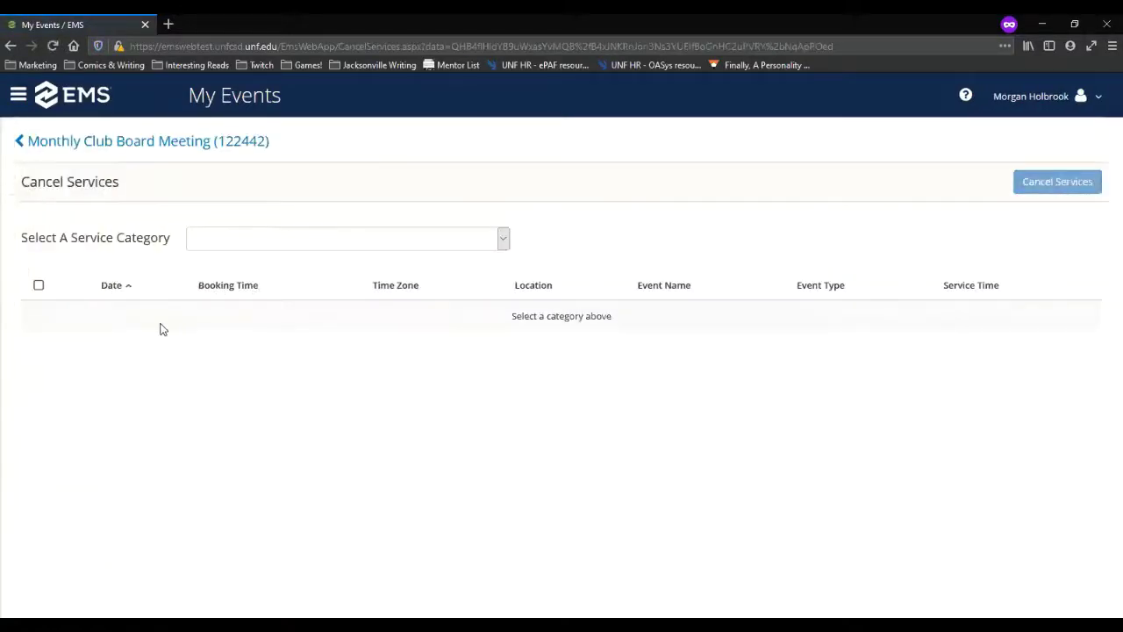
pyautogui.click(88, 150)
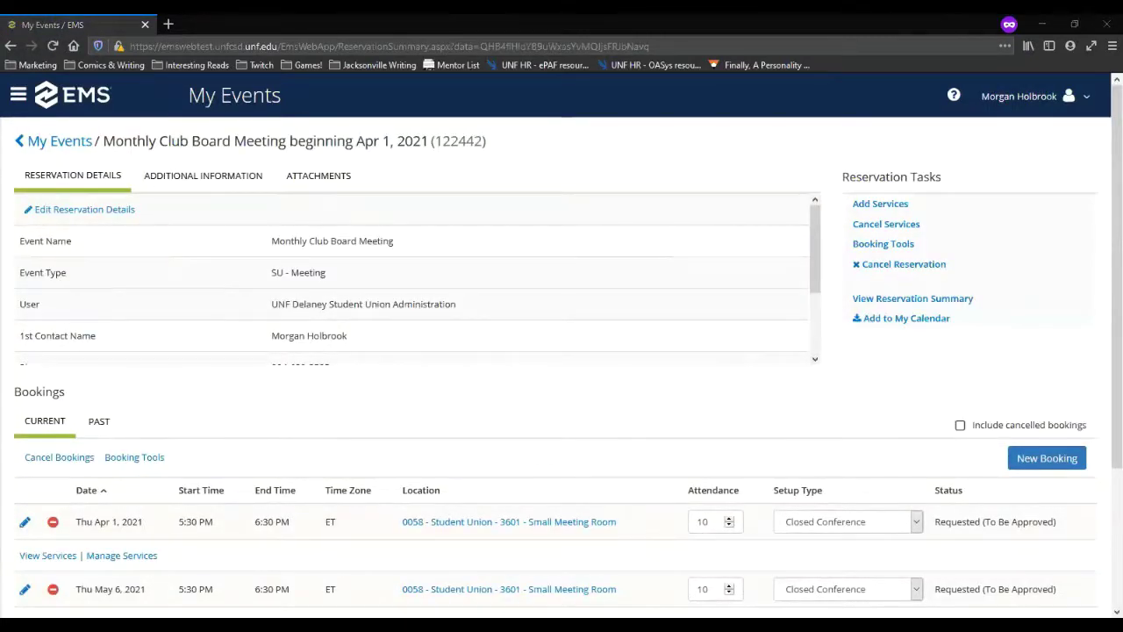
pyautogui.scroll(-2, 662, 512)
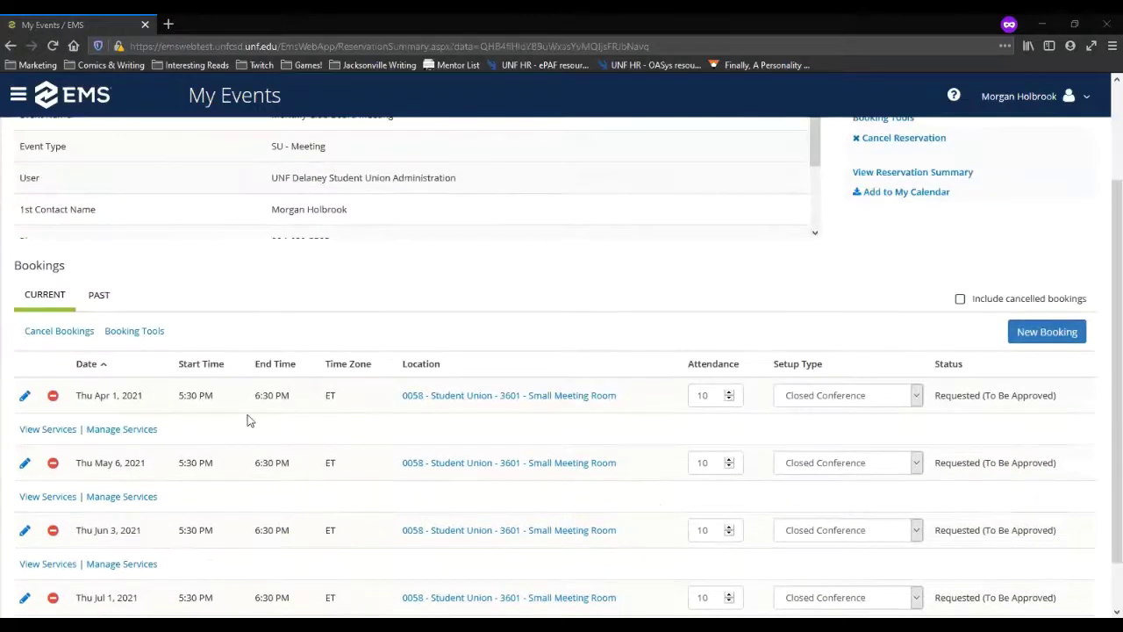
pyautogui.click(49, 371)
pyautogui.scroll(-1, 283, 453)
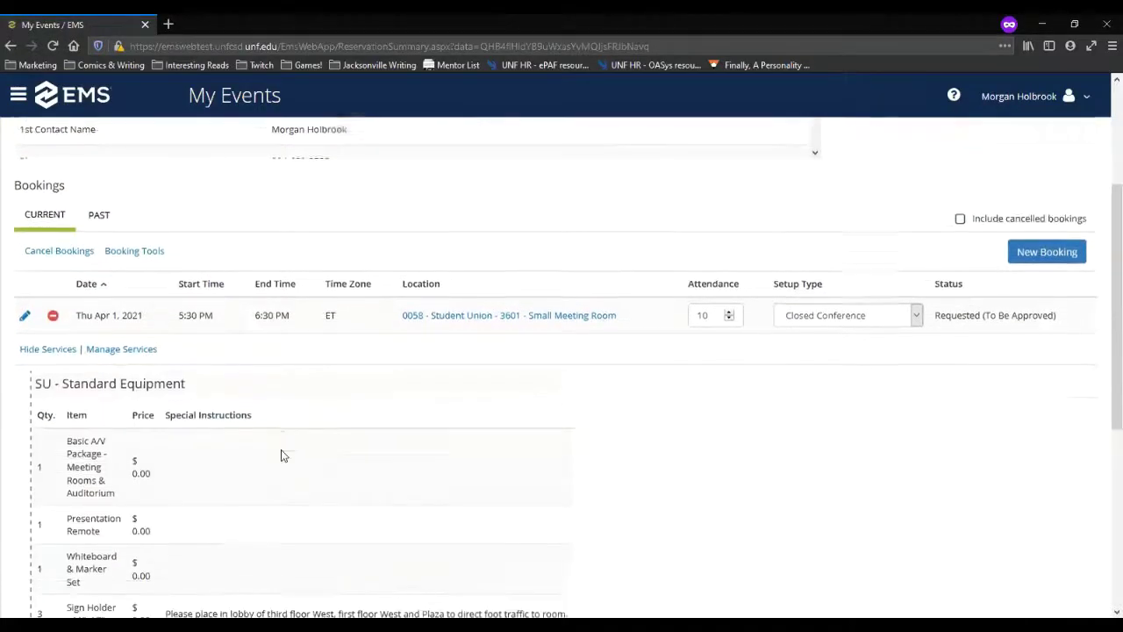
pyautogui.scroll(-2, 104, 404)
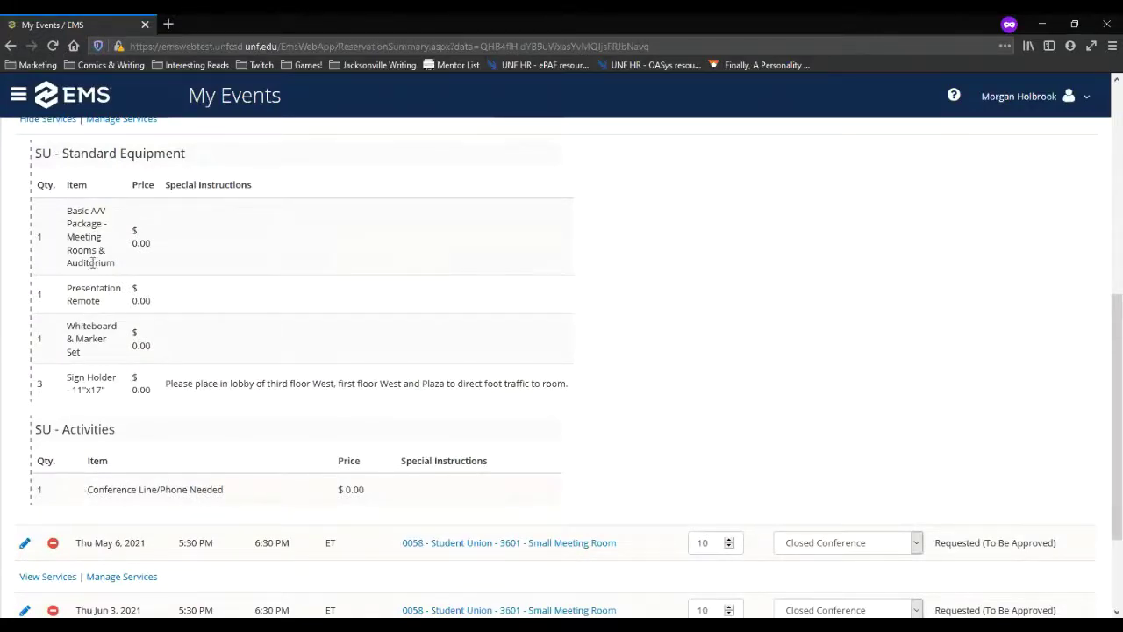
pyautogui.scroll(2, 88, 330)
pyautogui.click(54, 247)
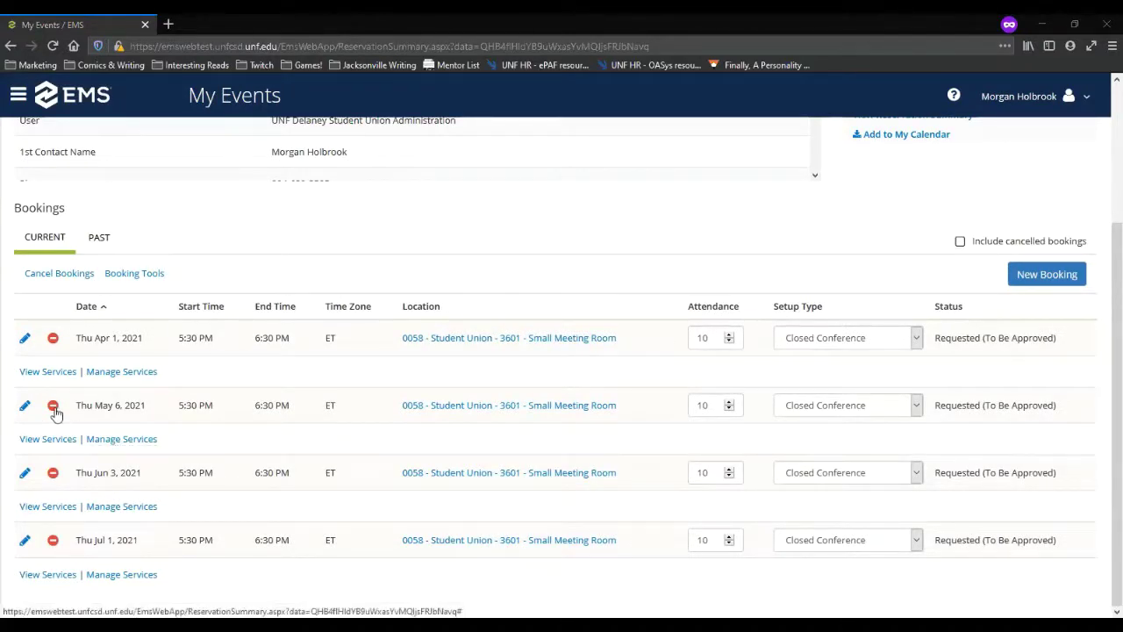
pyautogui.click(50, 372)
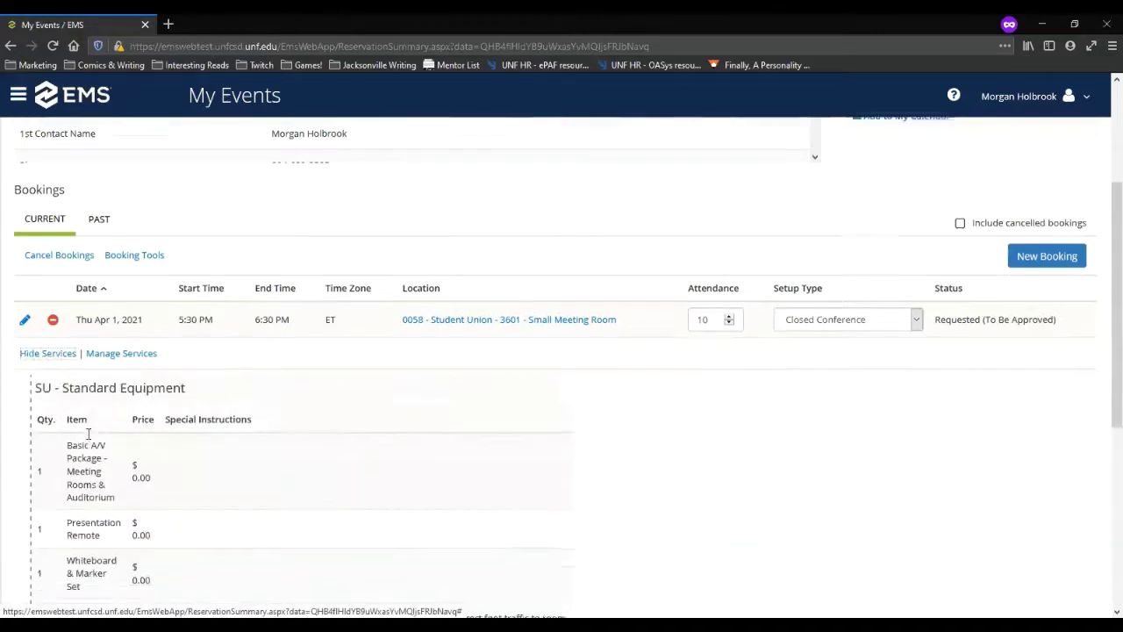
pyautogui.click(63, 378)
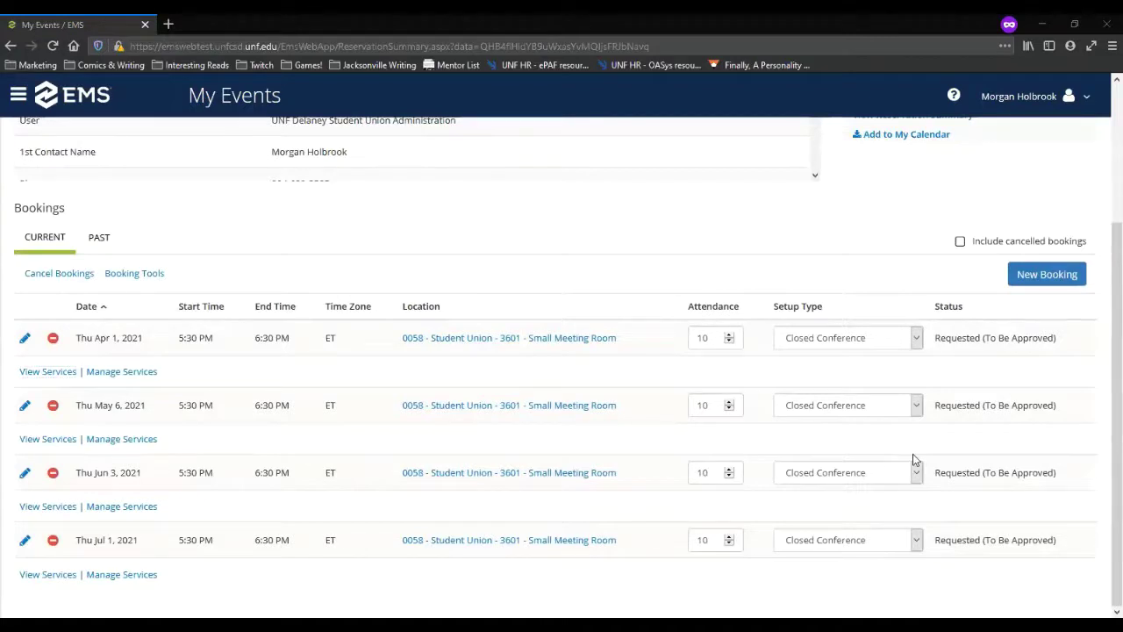
pyautogui.scroll(3, 913, 458)
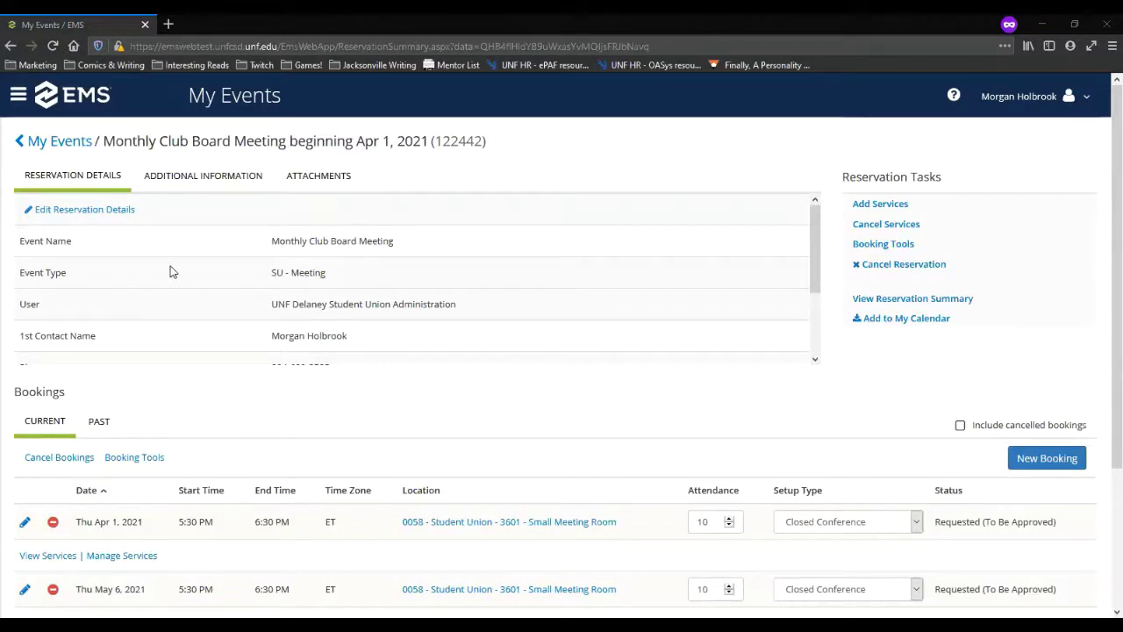
pyautogui.scroll(-1, 174, 379)
pyautogui.scroll(-3, 173, 379)
pyautogui.click(47, 371)
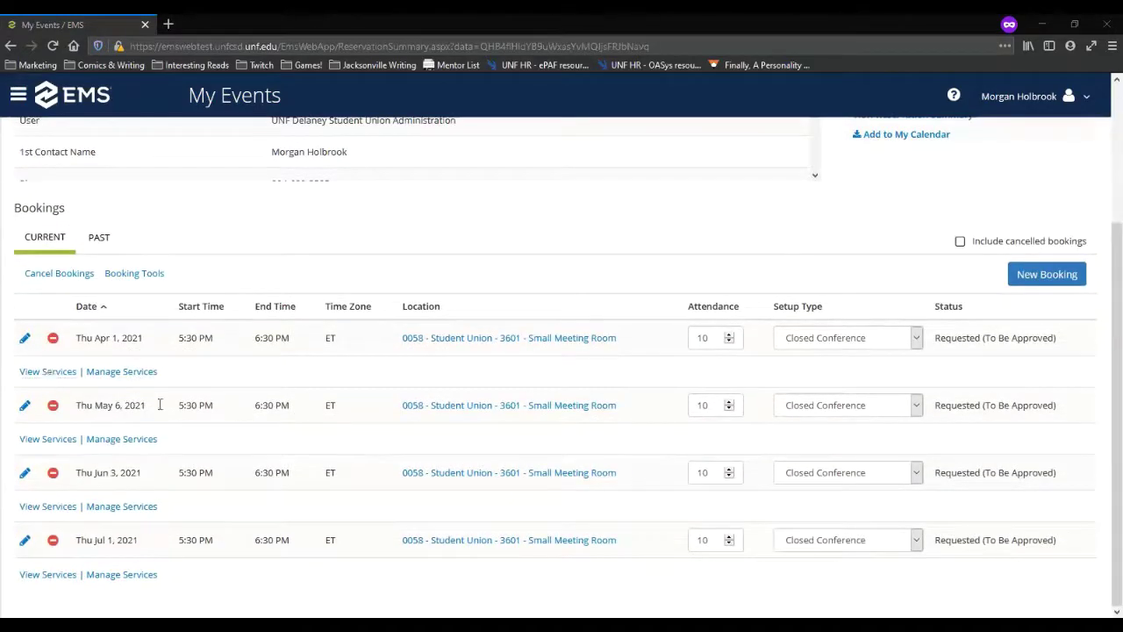
pyautogui.scroll(3, 164, 410)
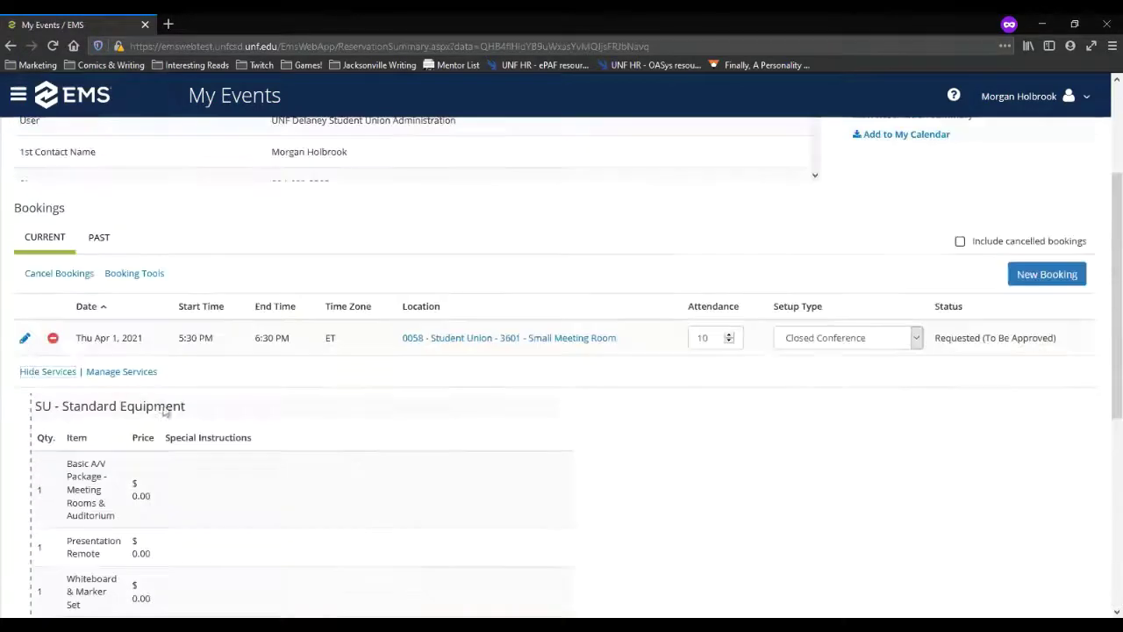
pyautogui.click(56, 373)
pyautogui.scroll(3, 187, 379)
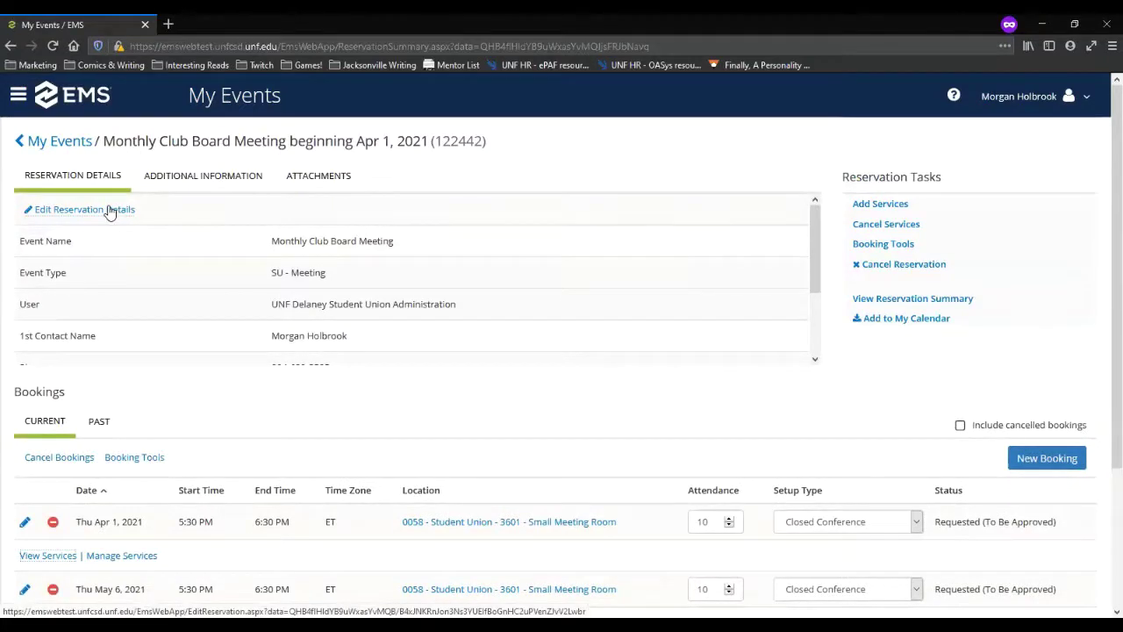
pyautogui.scroll(-1, 569, 450)
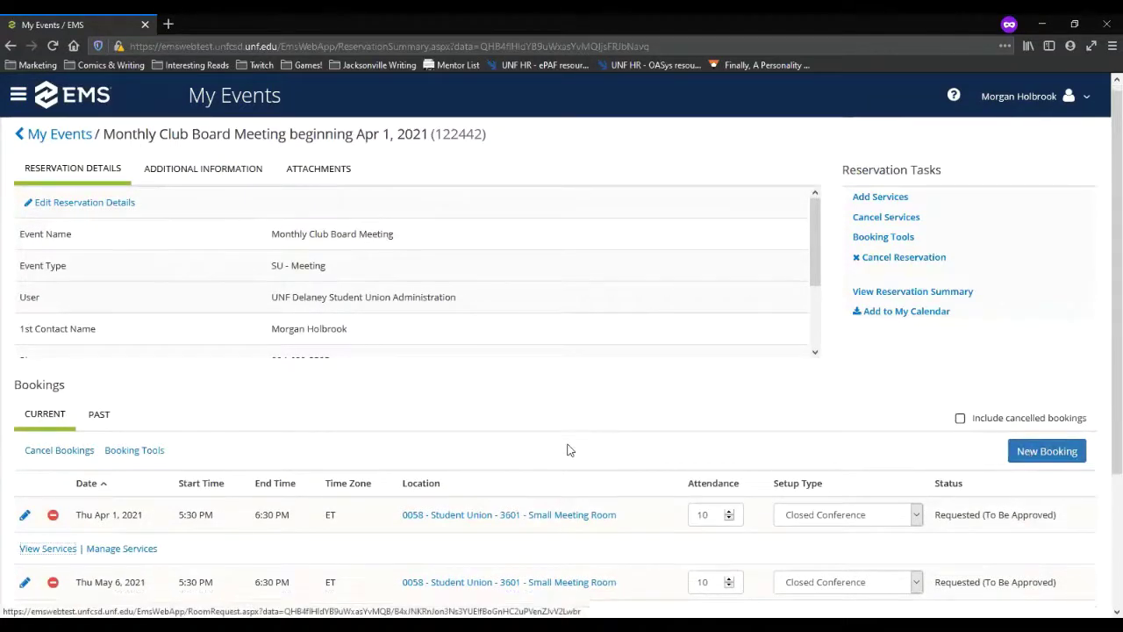
pyautogui.scroll(-3, 569, 449)
pyautogui.click(1035, 279)
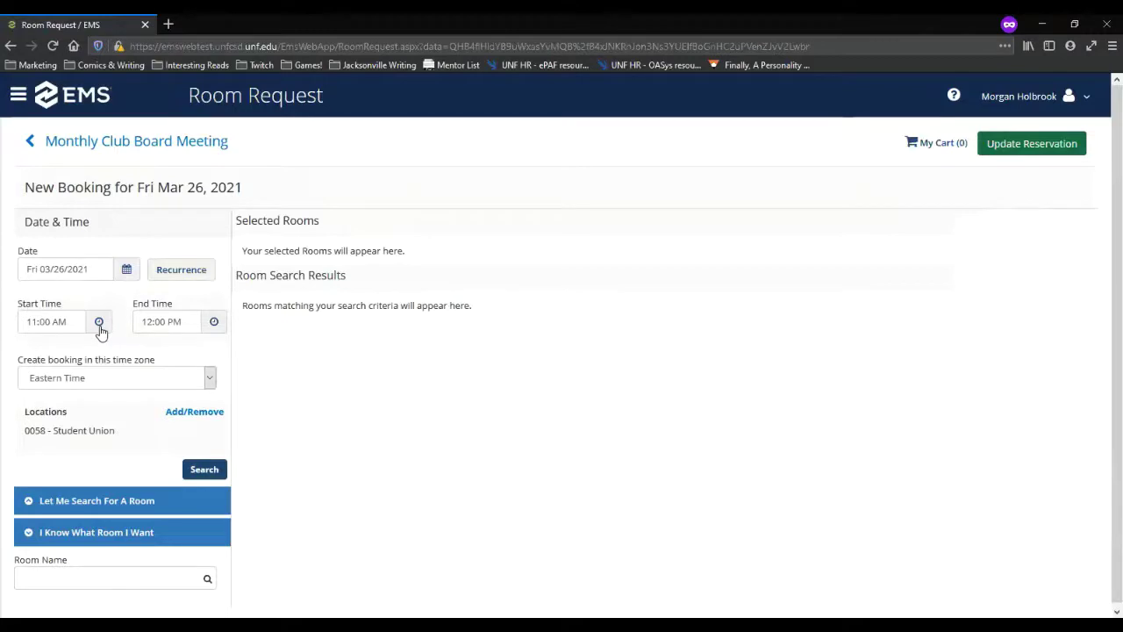
pyautogui.scroll(-1, 191, 403)
pyautogui.click(126, 266)
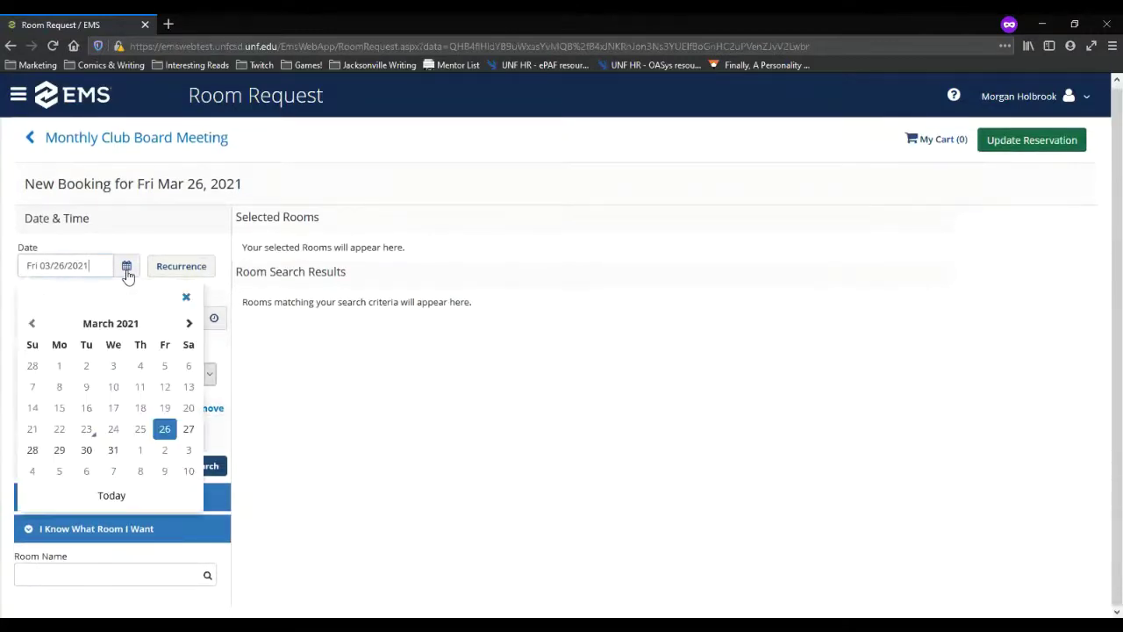
pyautogui.click(189, 324)
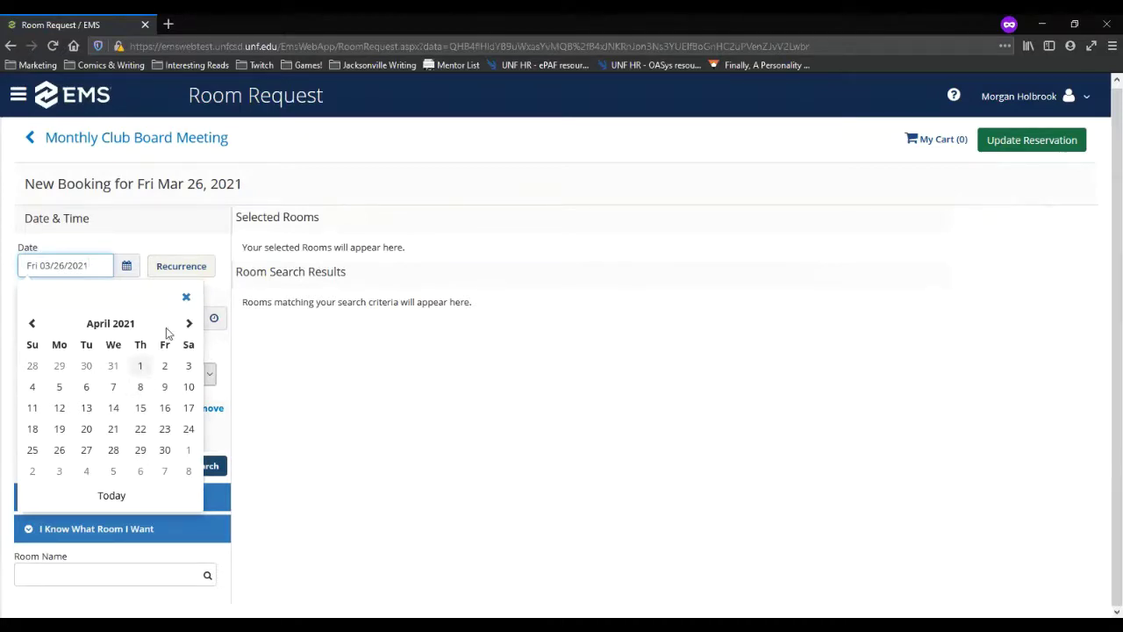
pyautogui.click(186, 297)
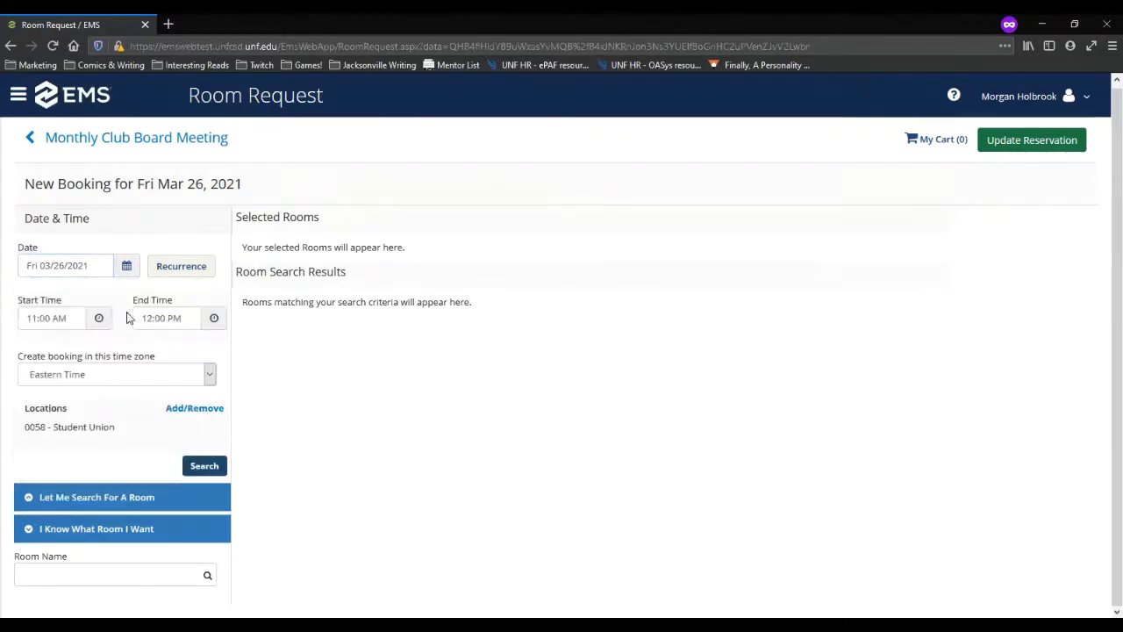
pyautogui.click(126, 272)
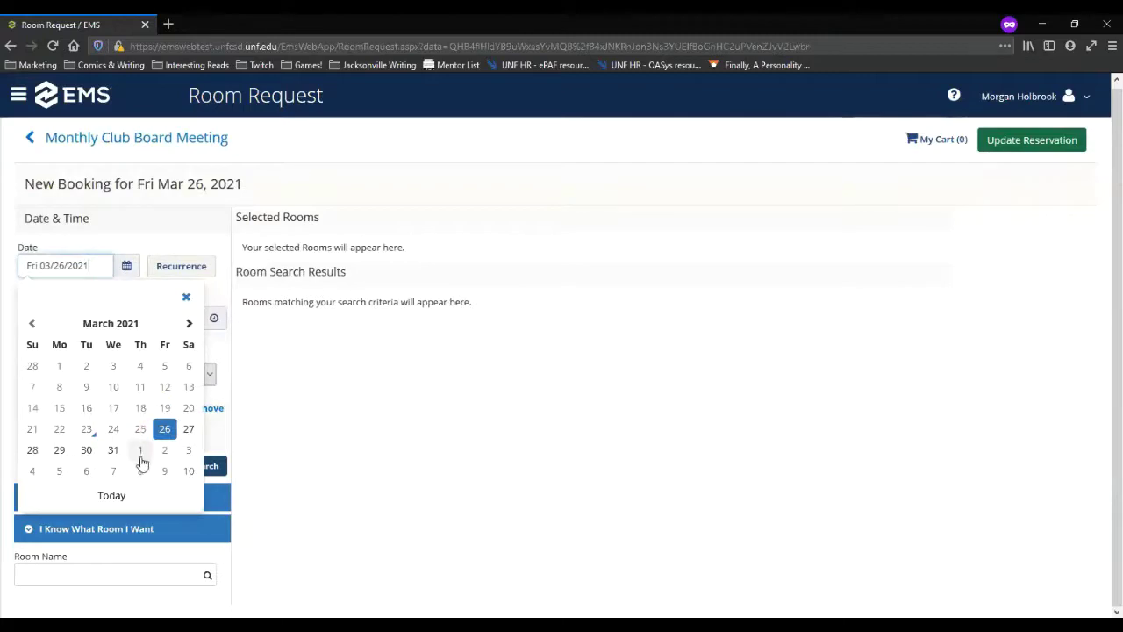
pyautogui.click(85, 450)
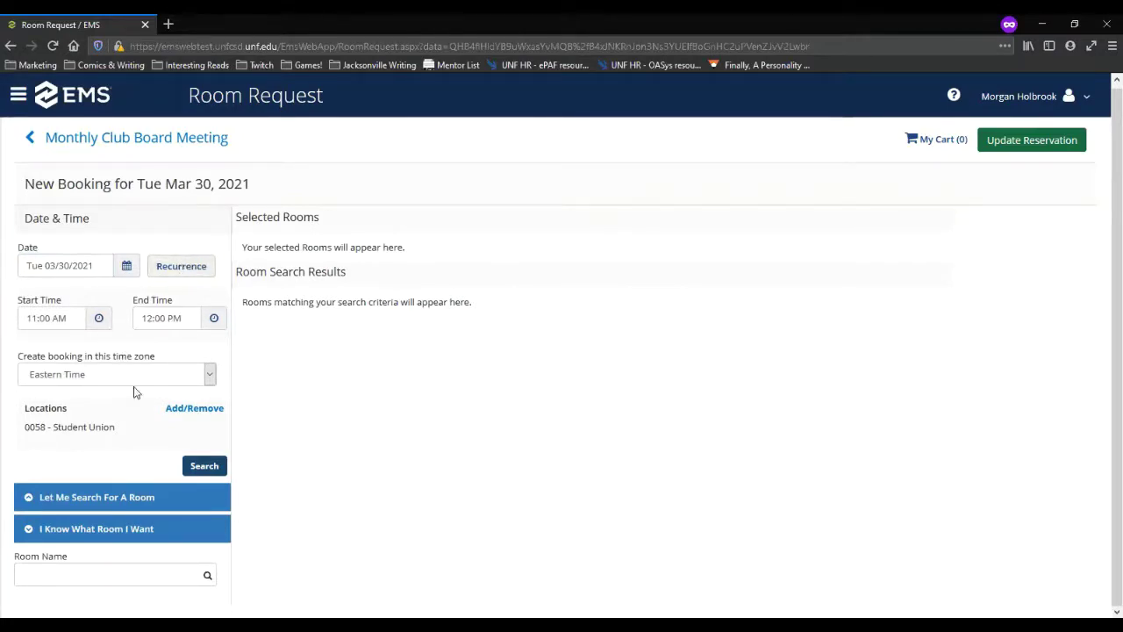
pyautogui.click(199, 469)
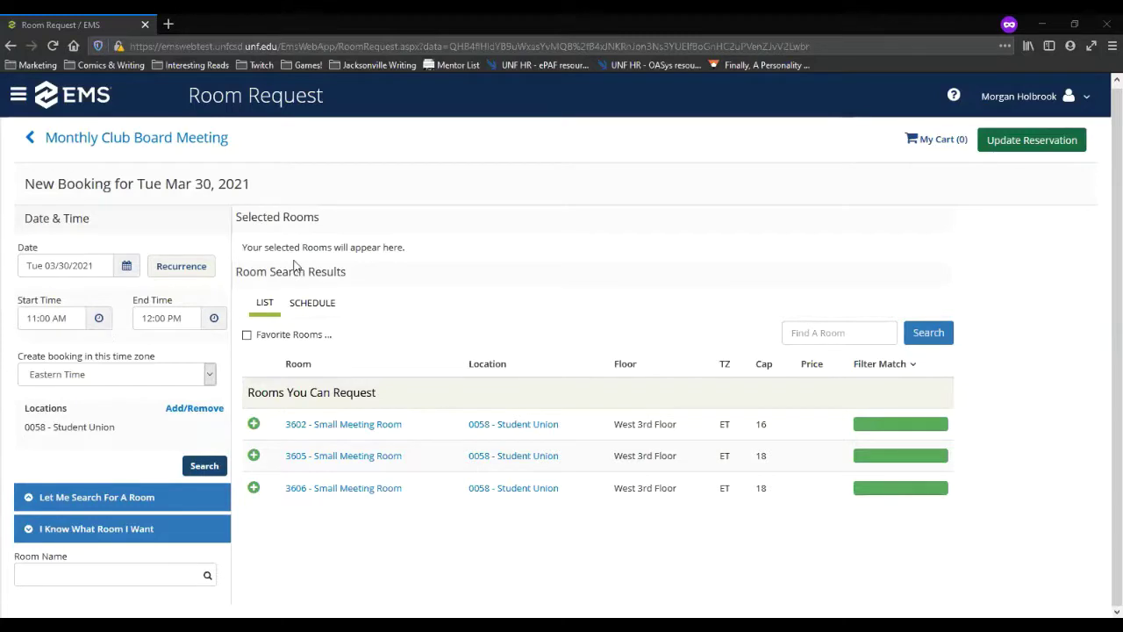
pyautogui.click(60, 143)
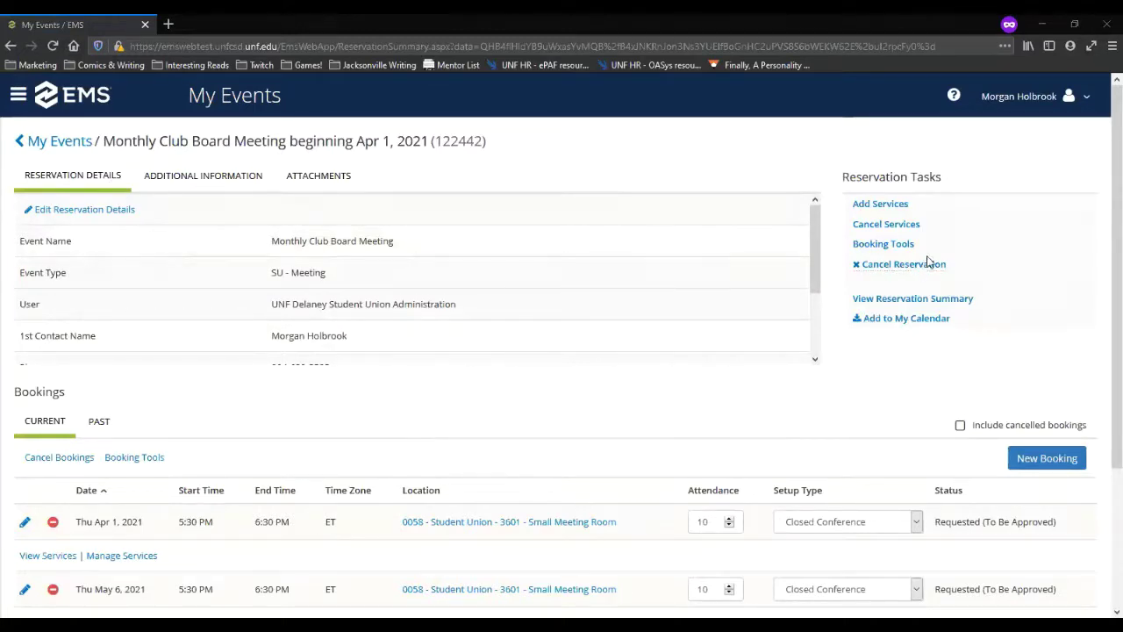
# Step: With Booking Tools, shift all four bookings to start 30 minutes later
pyautogui.click(884, 245)
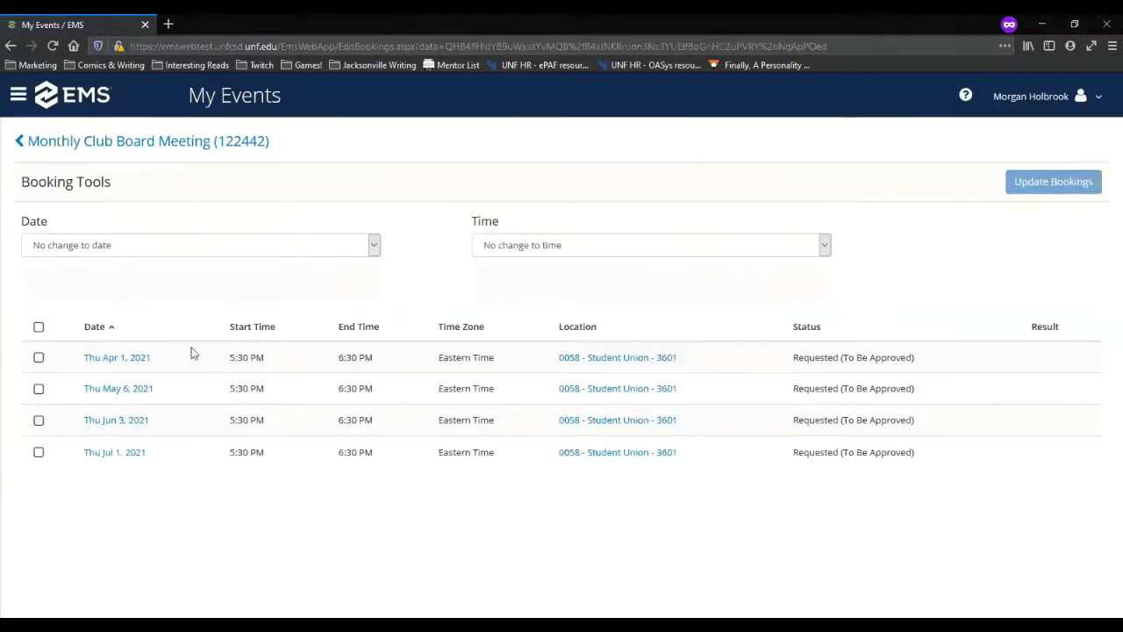
pyautogui.click(38, 328)
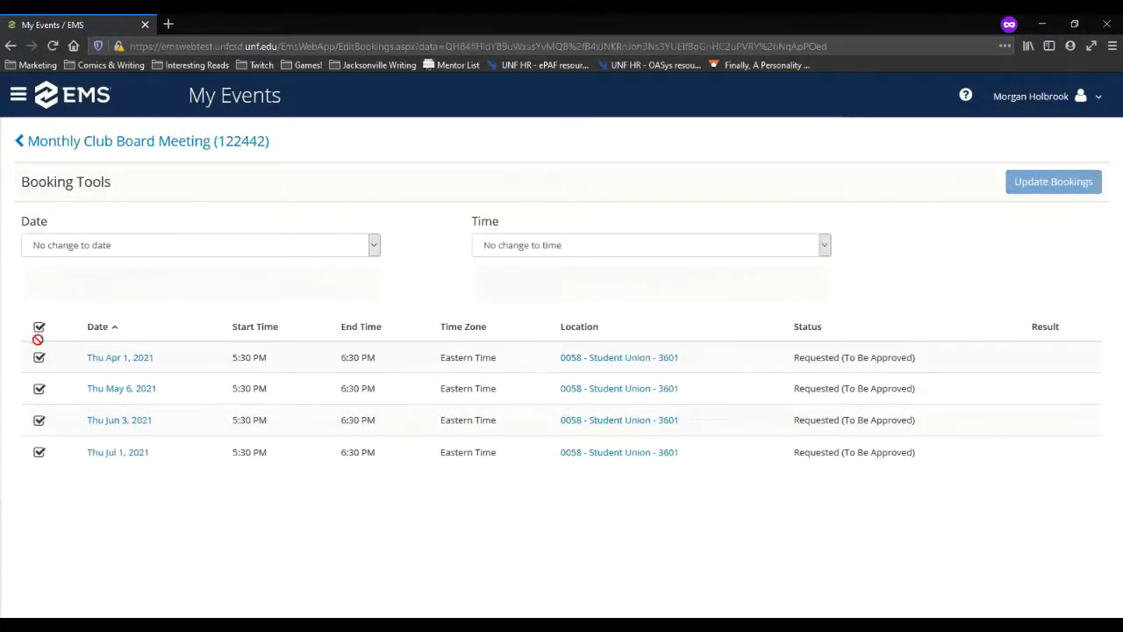
pyautogui.click(827, 244)
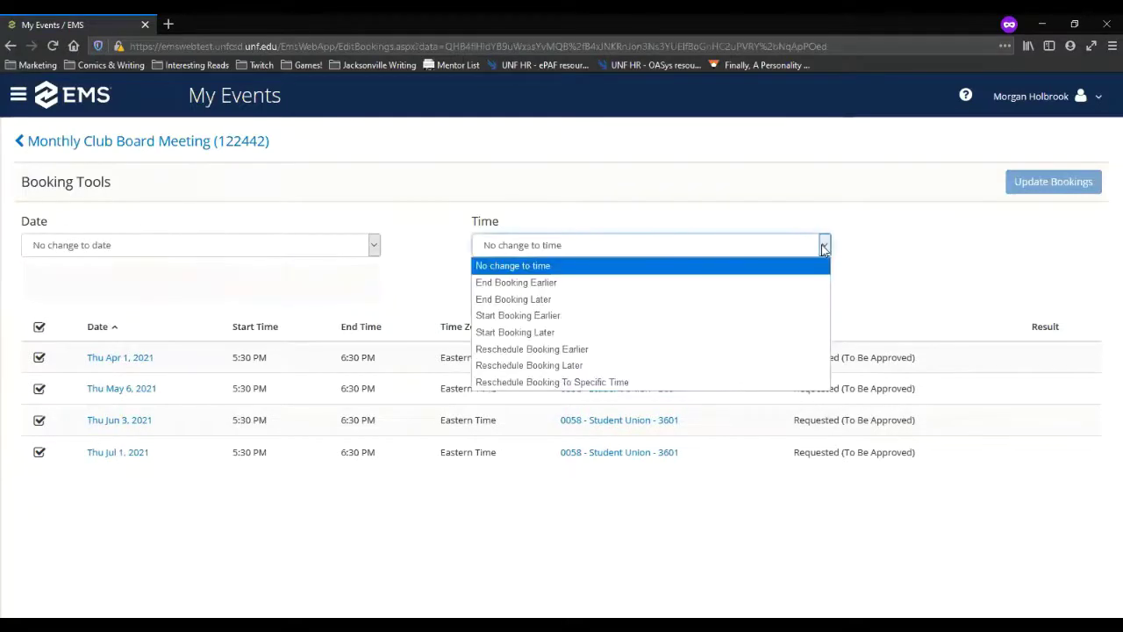
pyautogui.click(551, 334)
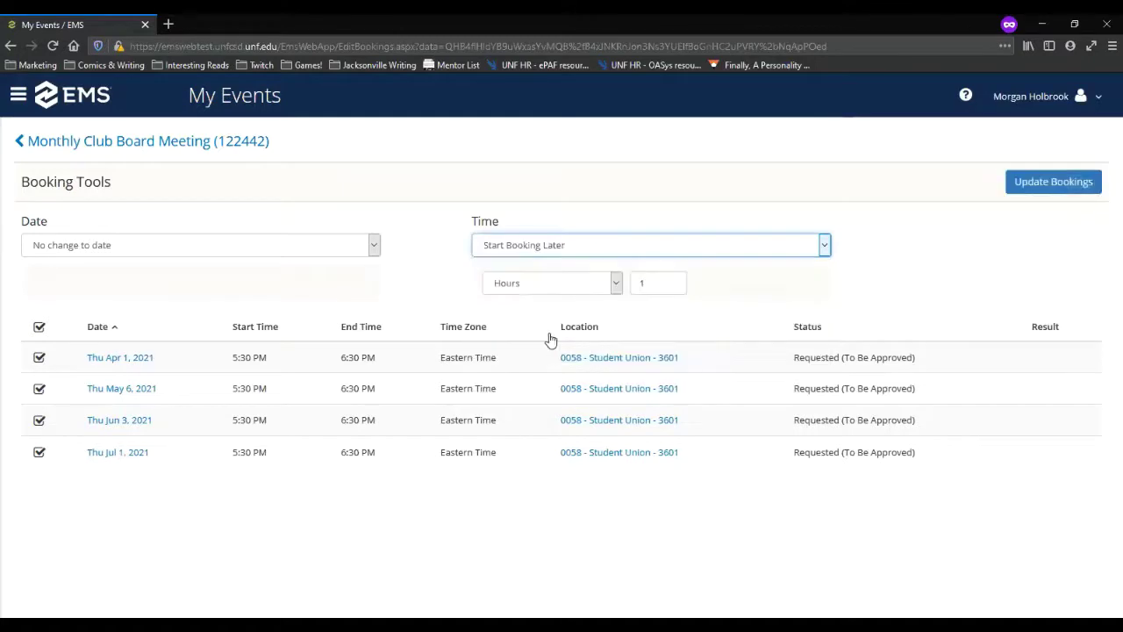
pyautogui.click(615, 283)
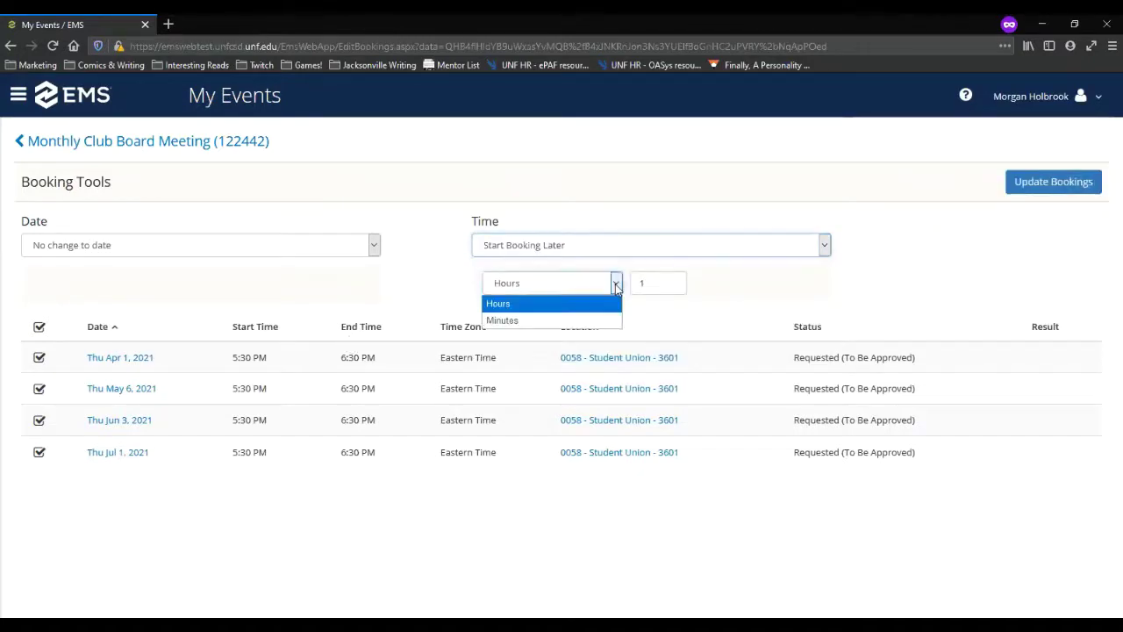
pyautogui.click(572, 321)
pyautogui.press('Tab')
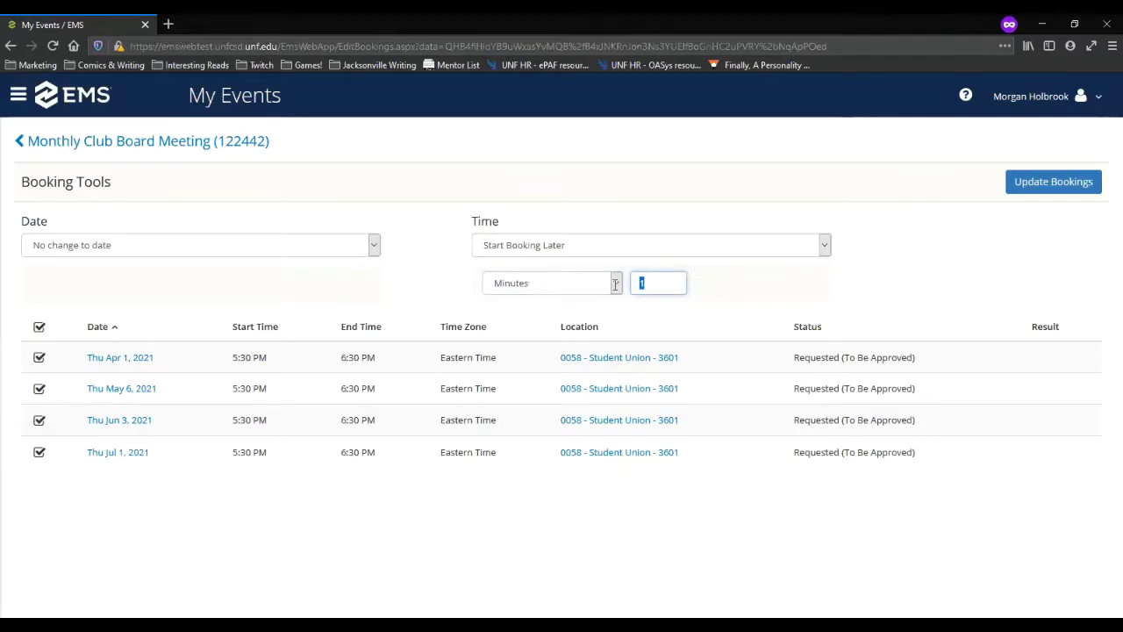
pyautogui.write('30')
pyautogui.click(1050, 188)
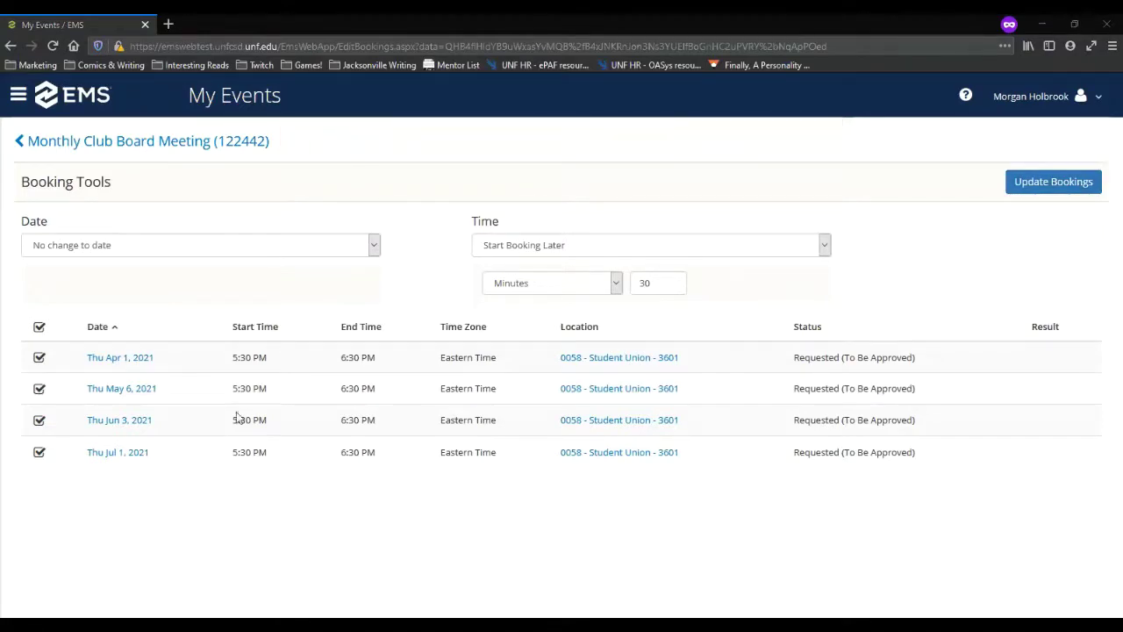
pyautogui.click(825, 249)
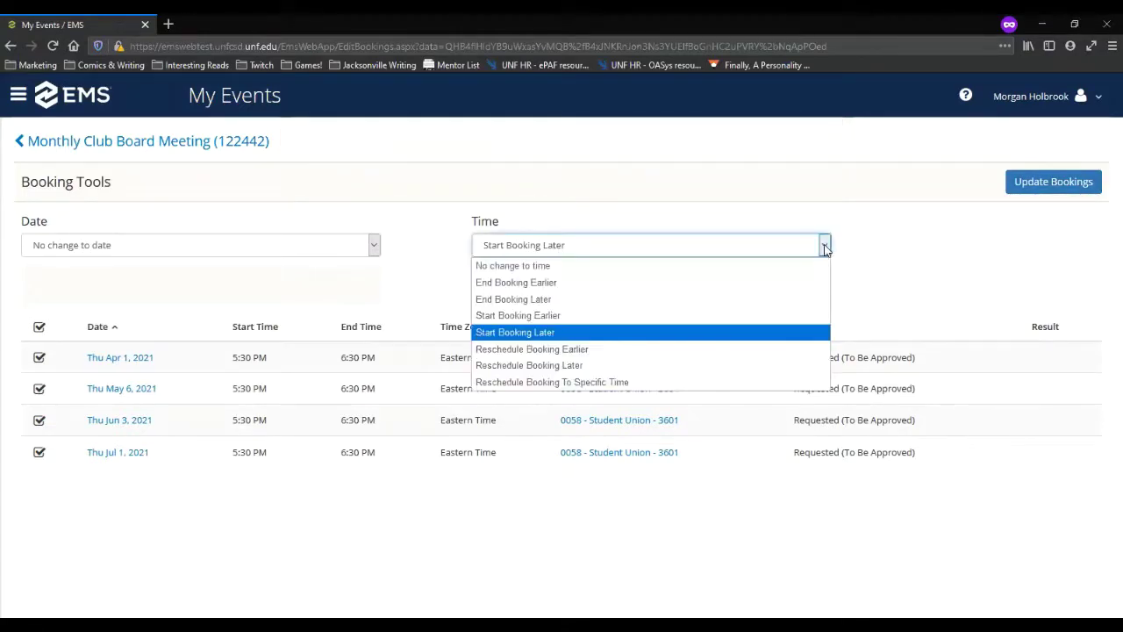
# Step: Reschedule all four bookings to 6:00–7:00 PM and return to the reservation summary
pyautogui.click(553, 385)
pyautogui.click(531, 295)
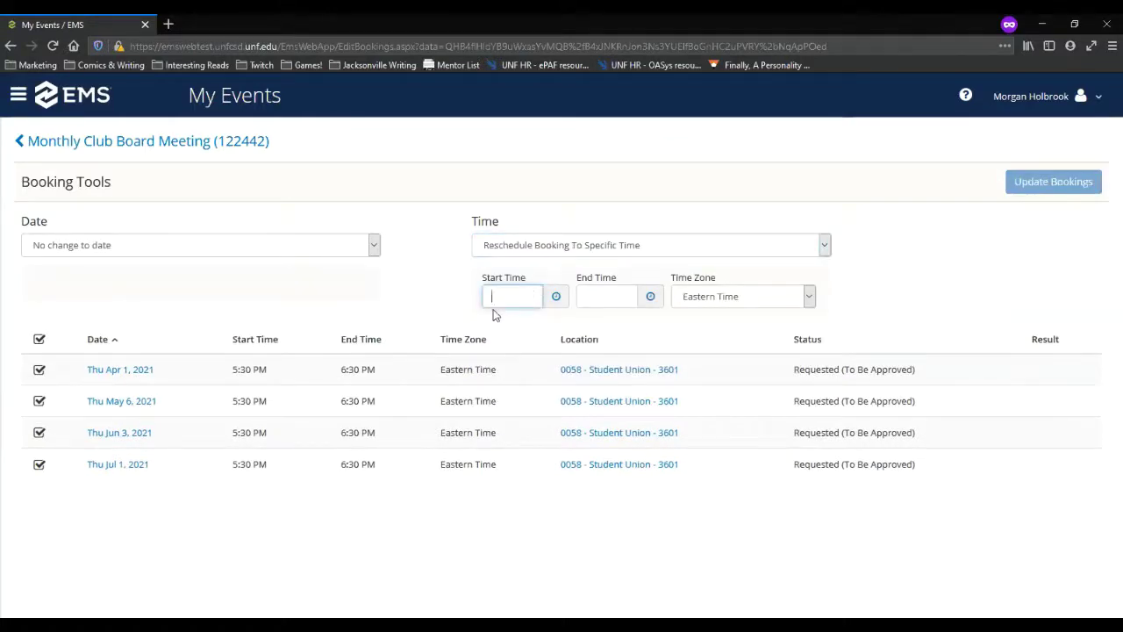
pyautogui.write('6:00')
pyautogui.click(556, 297)
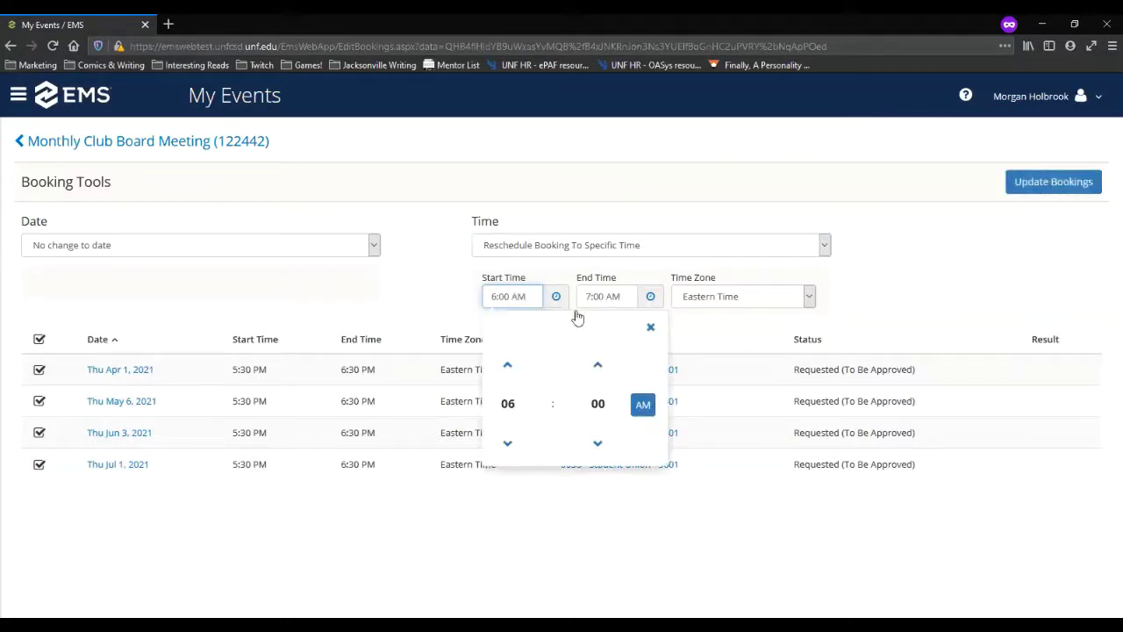
pyautogui.click(642, 405)
pyautogui.click(1042, 191)
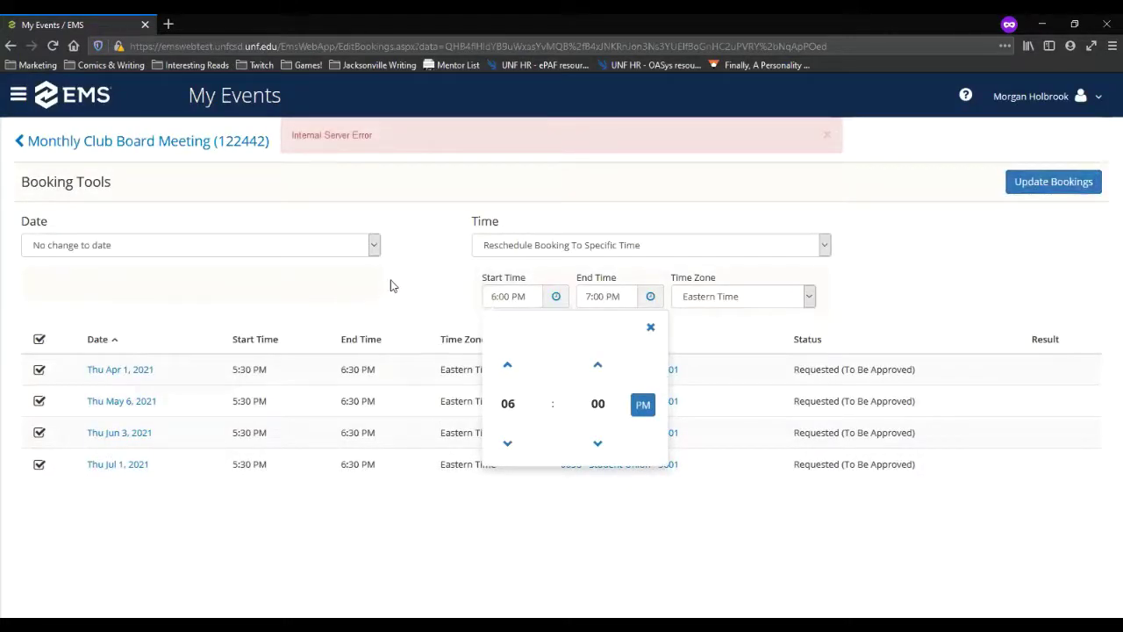
pyautogui.click(651, 327)
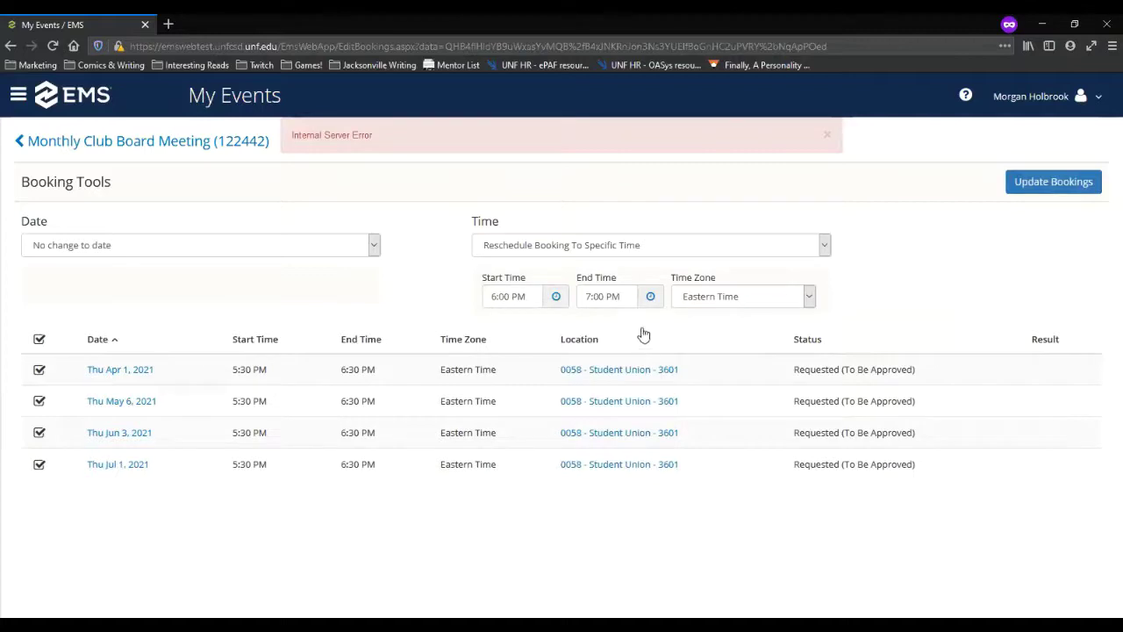
pyautogui.click(78, 143)
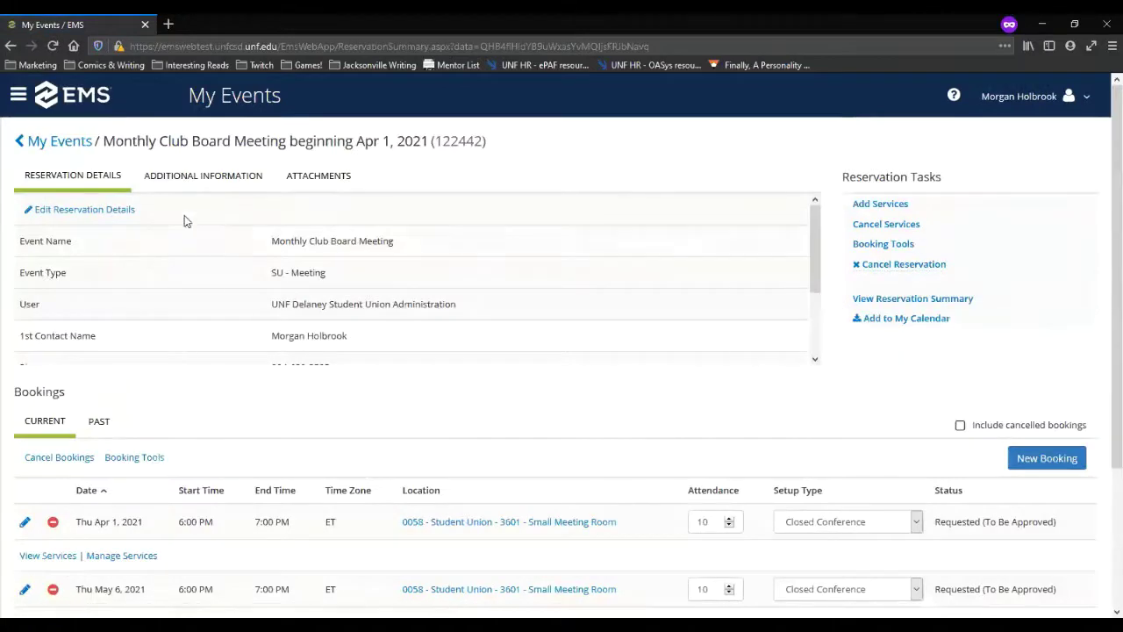
pyautogui.click(211, 180)
pyautogui.scroll(-3, 264, 425)
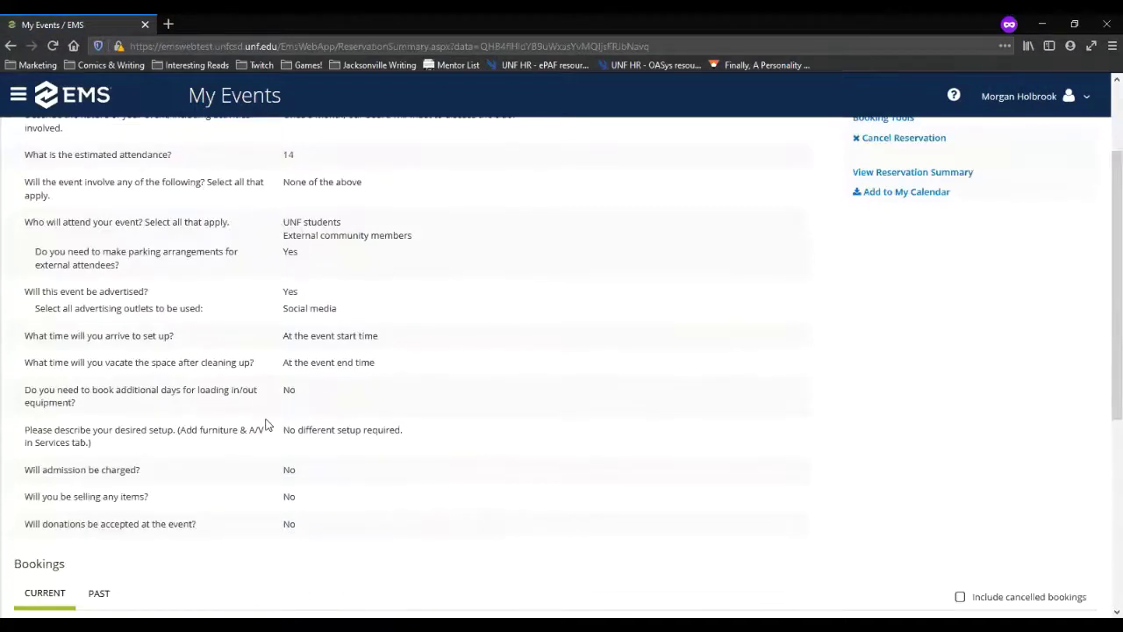
pyautogui.scroll(-2, 228, 434)
pyautogui.scroll(3, 196, 442)
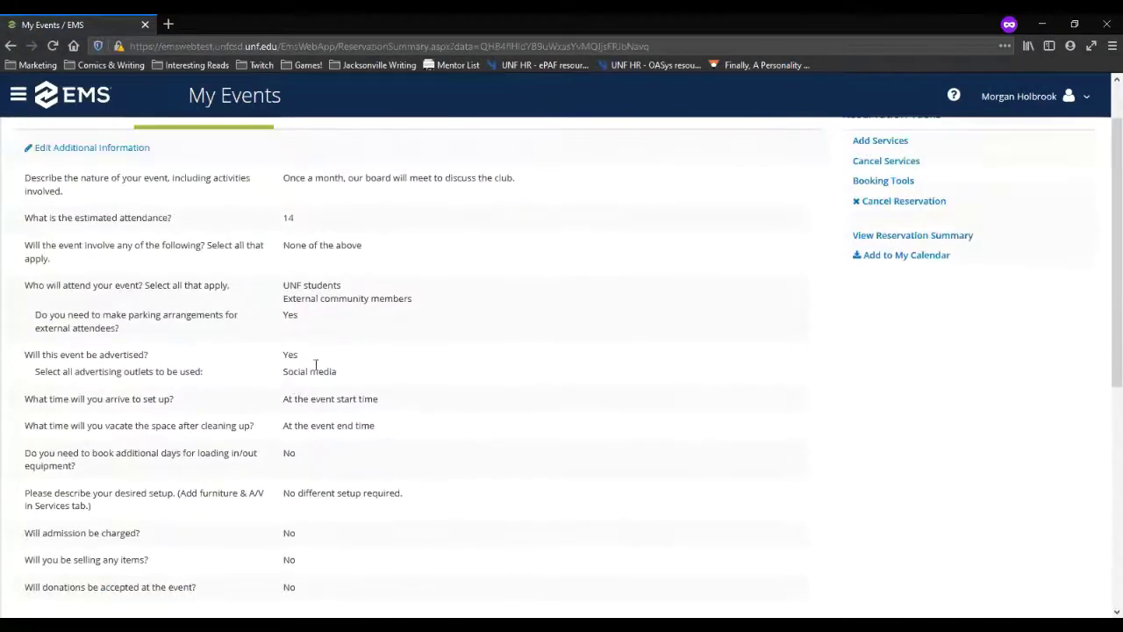
pyautogui.click(93, 149)
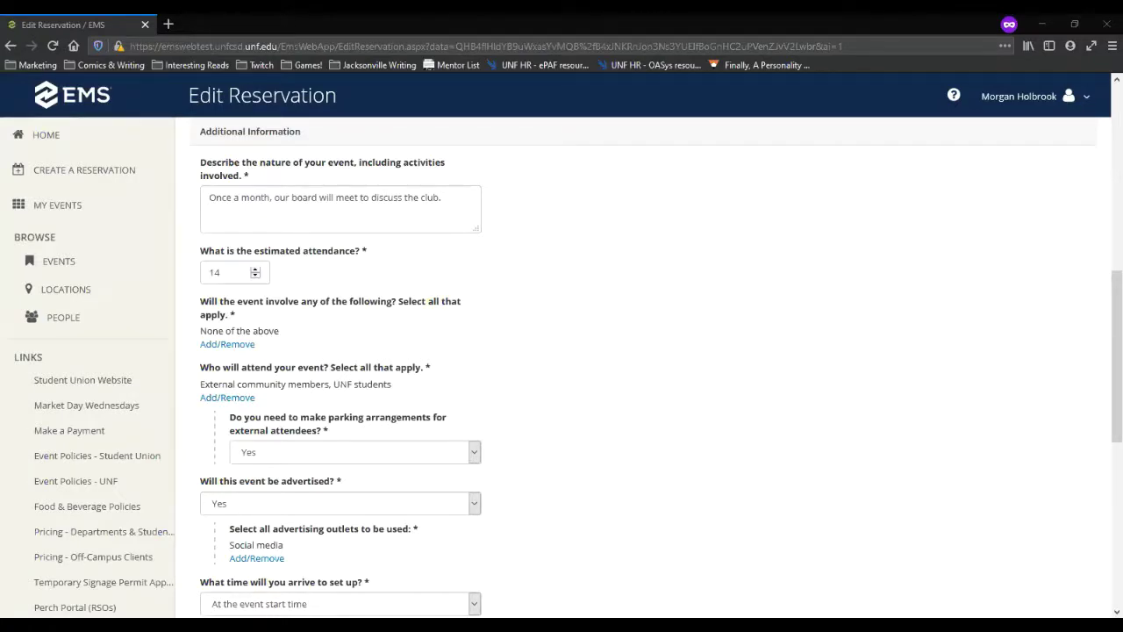
pyautogui.scroll(6, 380, 321)
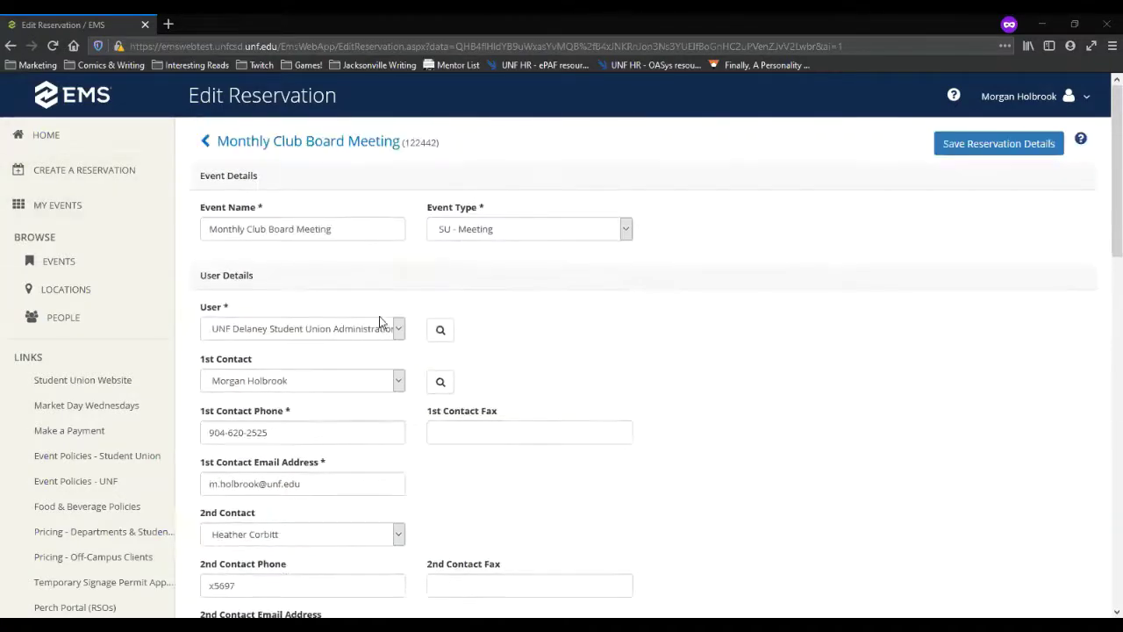
pyautogui.click(336, 151)
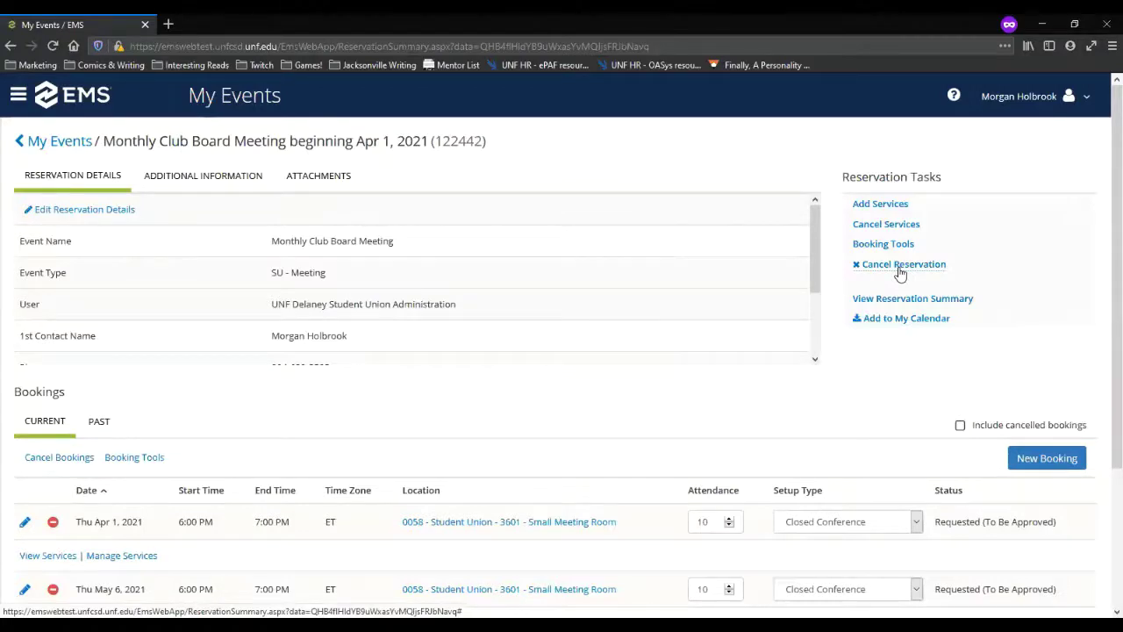
pyautogui.scroll(-3, 310, 521)
pyautogui.scroll(3, 476, 465)
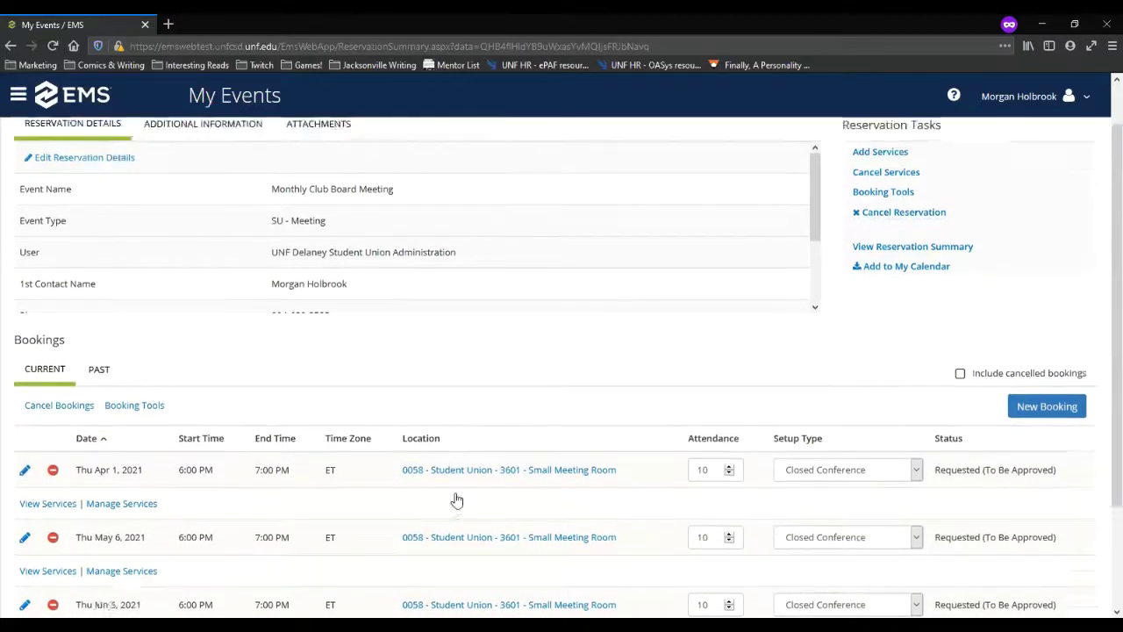
pyautogui.scroll(-2, 457, 500)
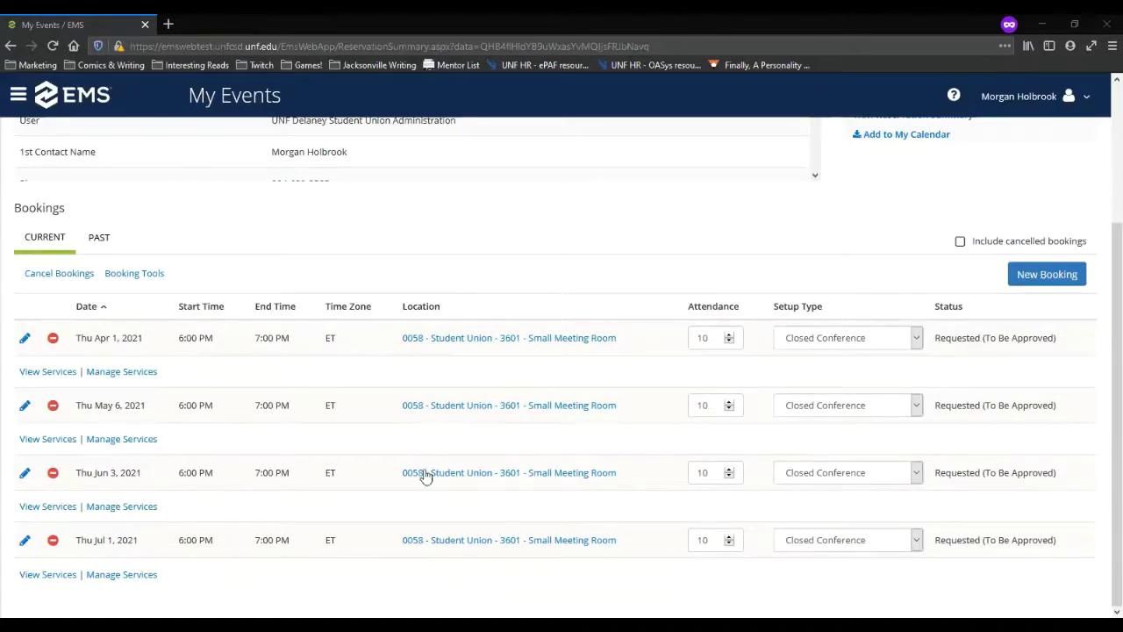
pyautogui.scroll(2, 552, 431)
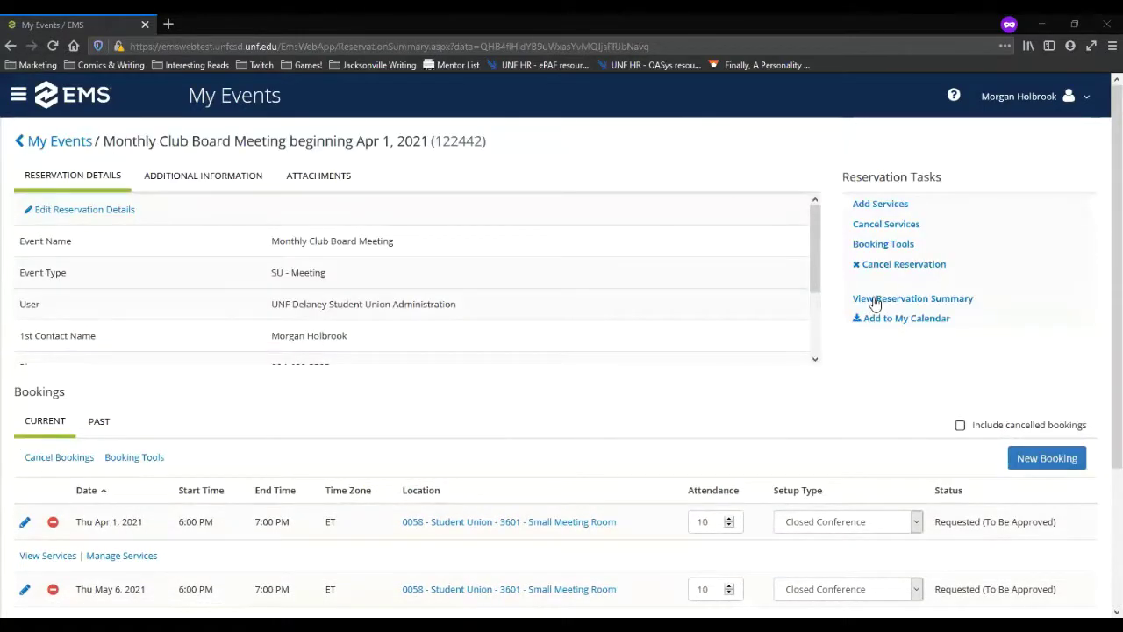
# Step: Review each 6–7 PM booking's equipment and conference line service in the request summary
pyautogui.click(883, 299)
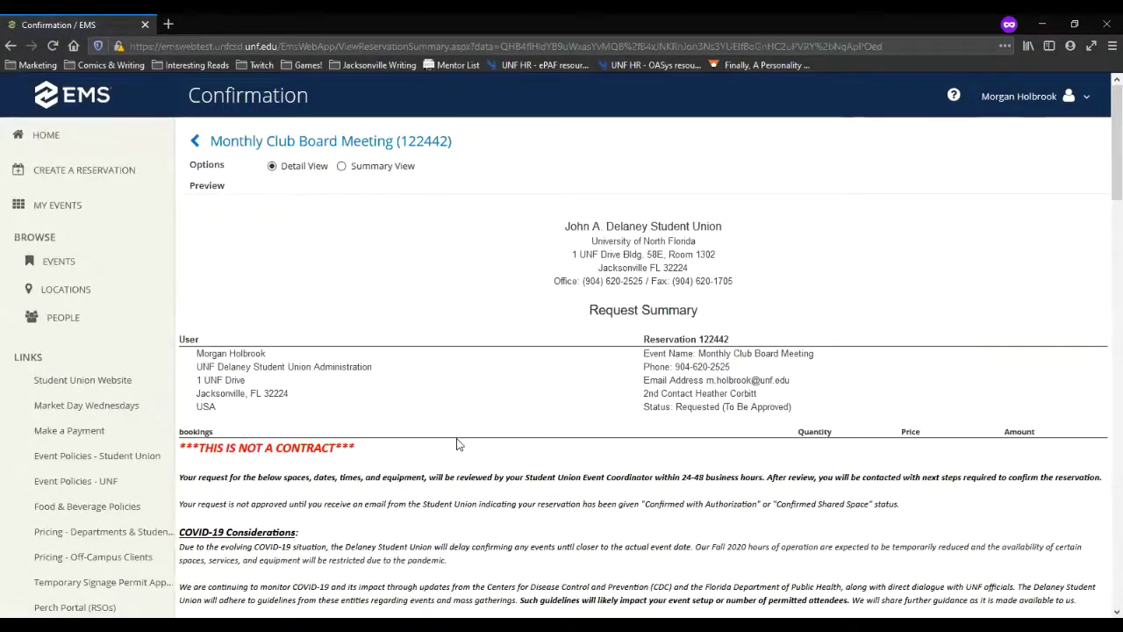
pyautogui.scroll(-3, 456, 444)
pyautogui.scroll(-1, 456, 444)
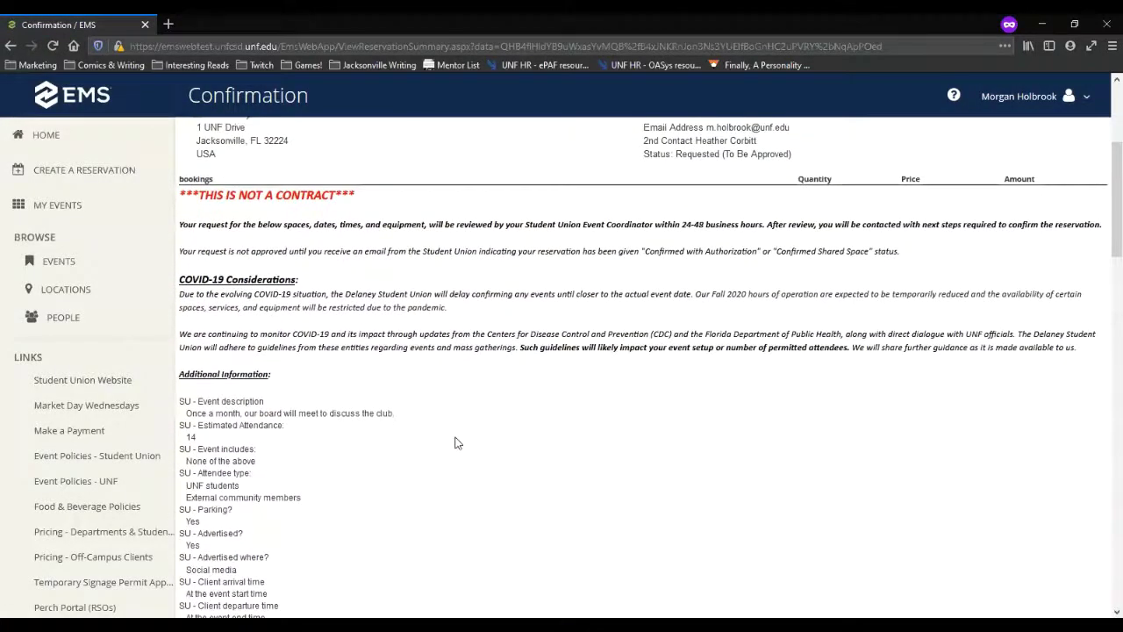
pyautogui.scroll(4, 380, 421)
pyautogui.scroll(-4, 379, 430)
pyautogui.scroll(-9, 379, 430)
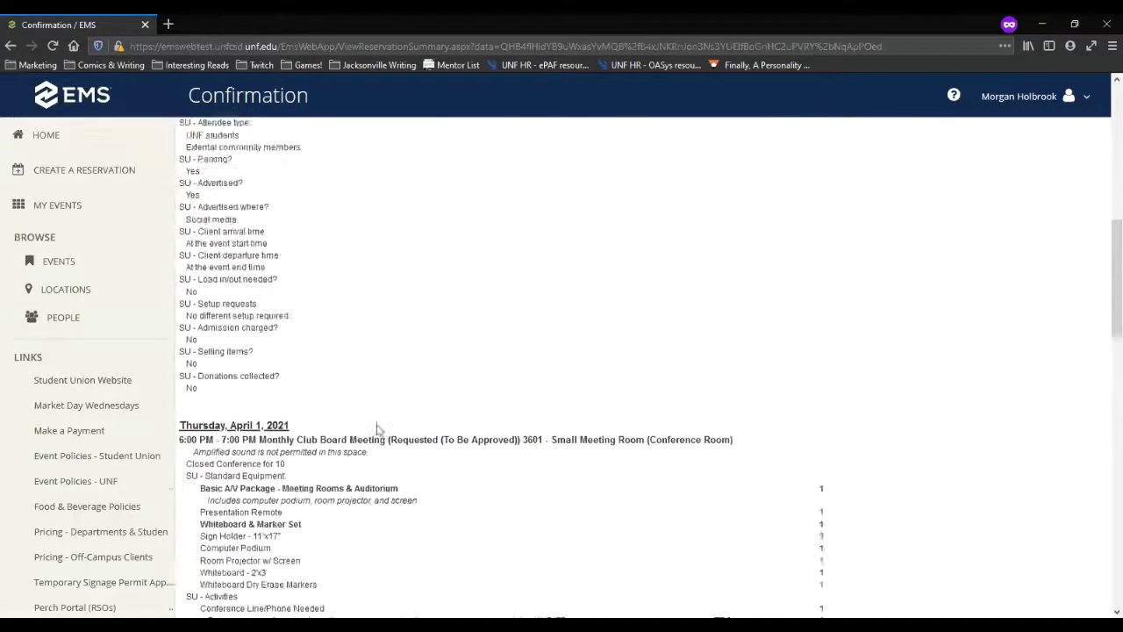
pyautogui.scroll(-1, 620, 386)
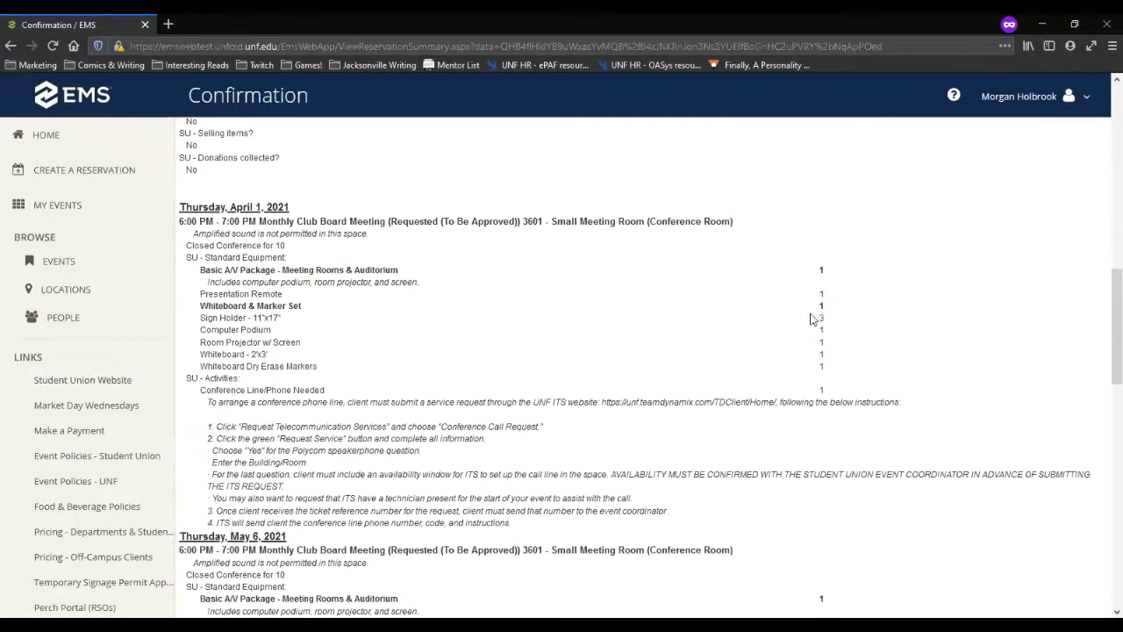
pyautogui.scroll(-2, 334, 311)
pyautogui.scroll(1, 334, 311)
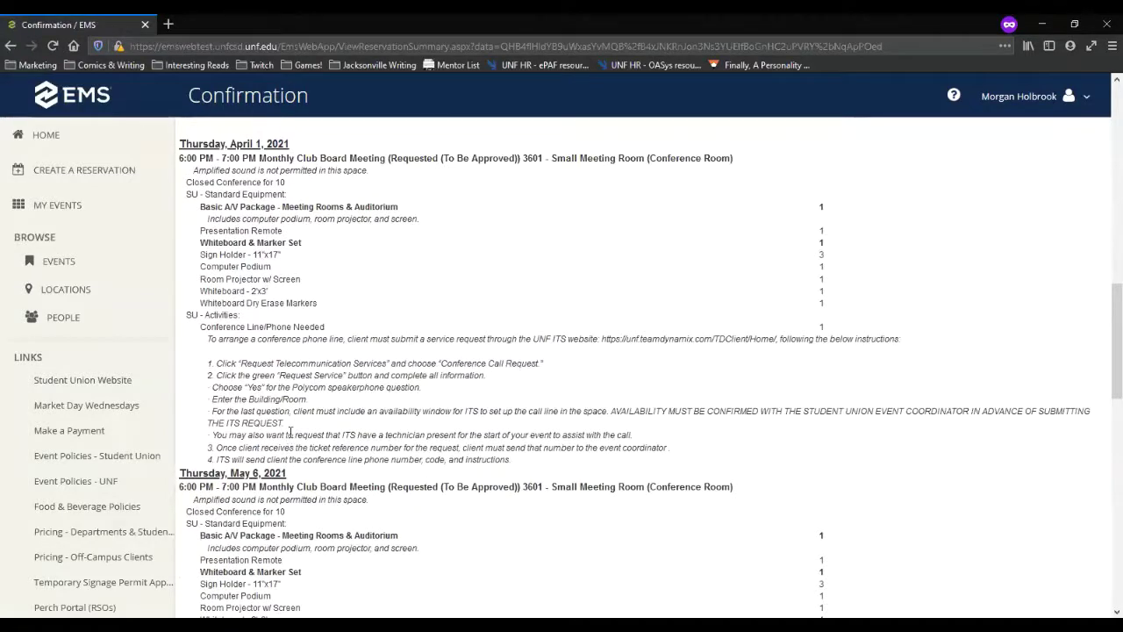
pyautogui.scroll(-2, 314, 430)
pyautogui.scroll(-7, 314, 425)
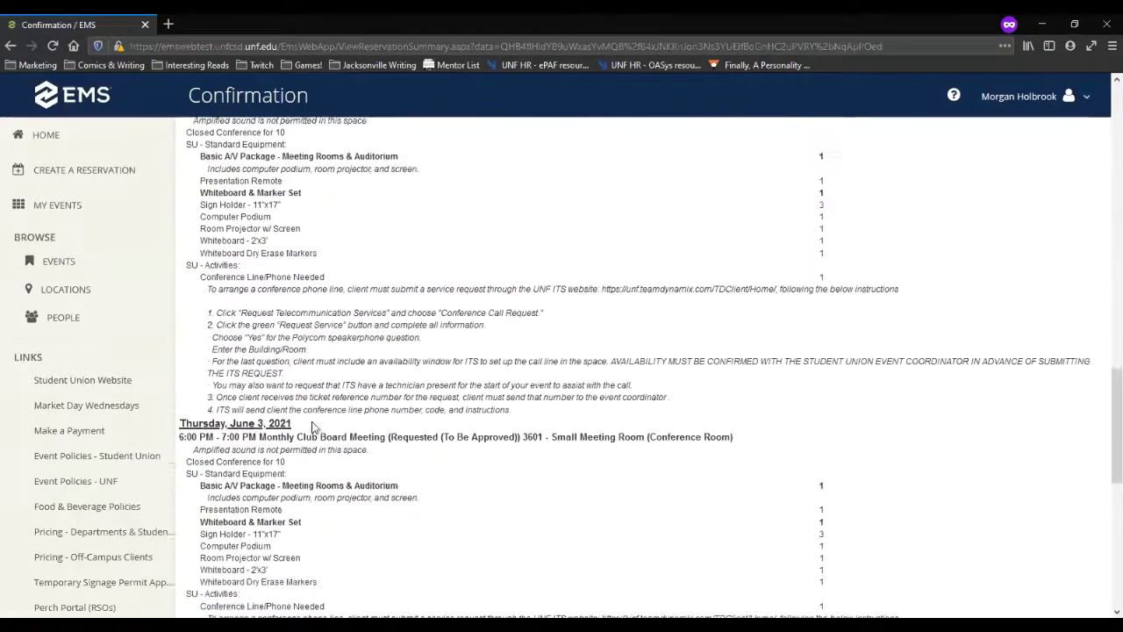
pyautogui.scroll(-1, 307, 426)
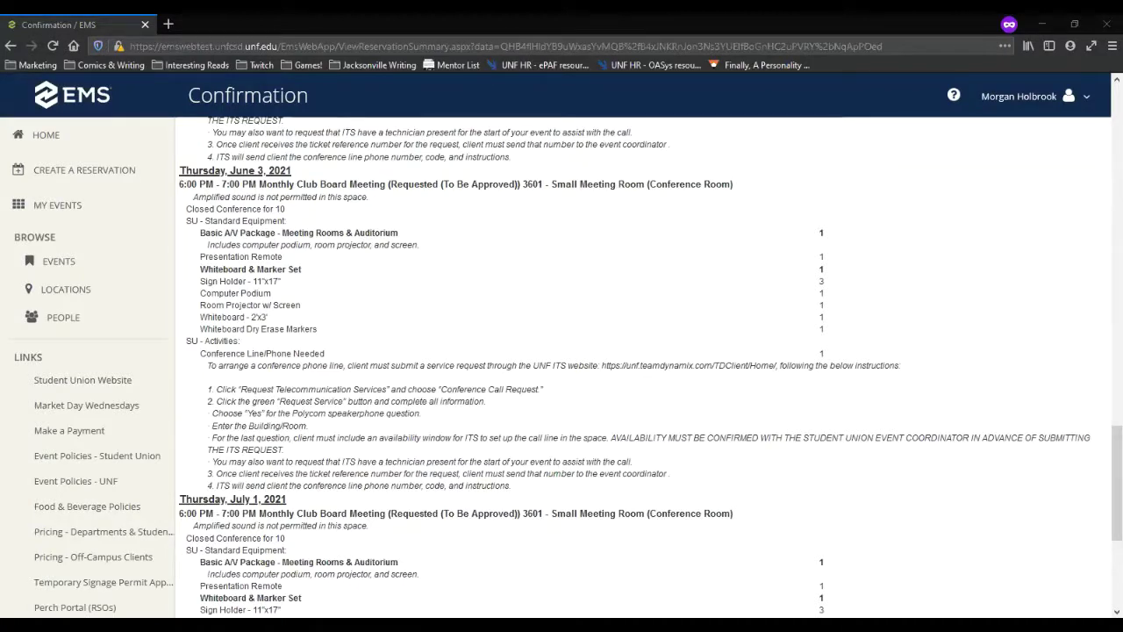
pyautogui.scroll(10, 349, 412)
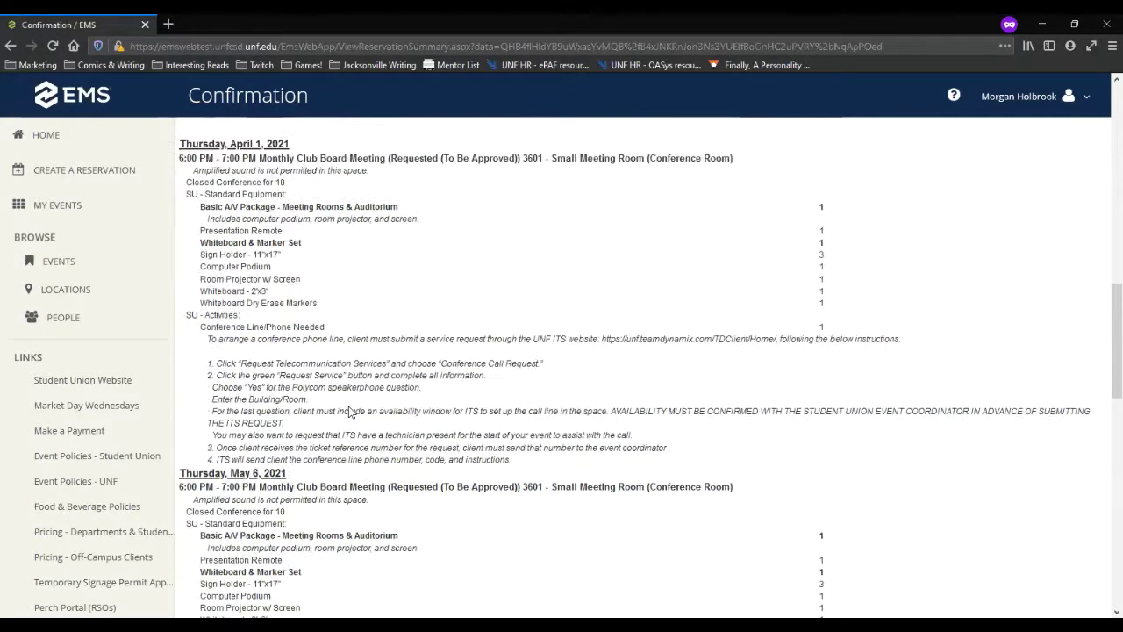
pyautogui.scroll(10, 350, 412)
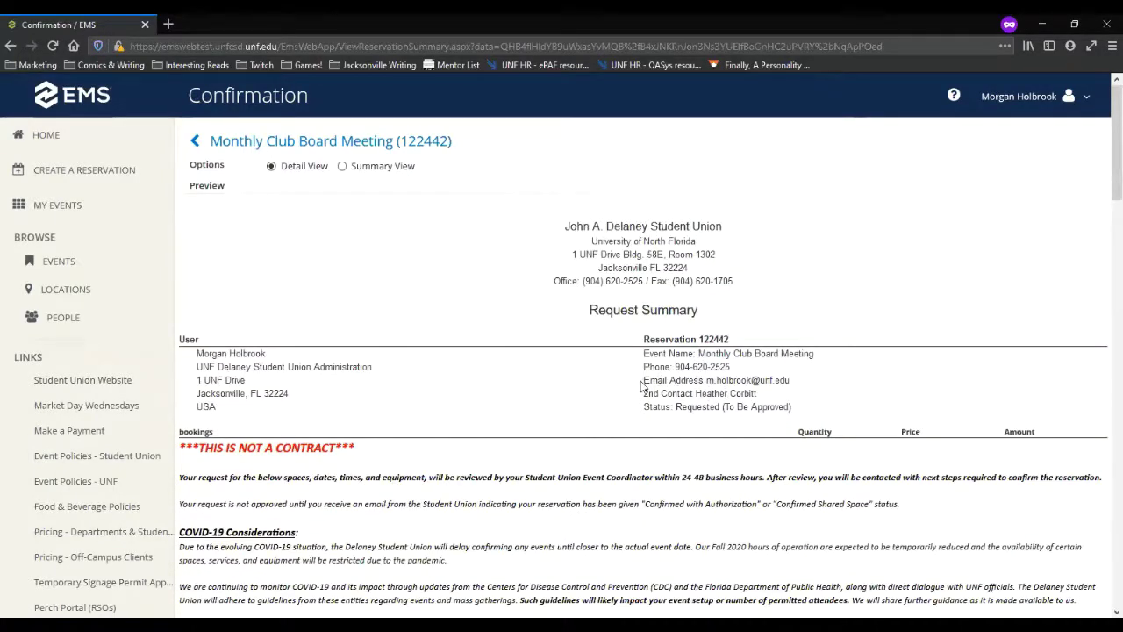
# Step: Highlight the requester's contact details in the summary, then return to the reservation details
pyautogui.moveTo(707, 380); pyautogui.dragTo(791, 380)
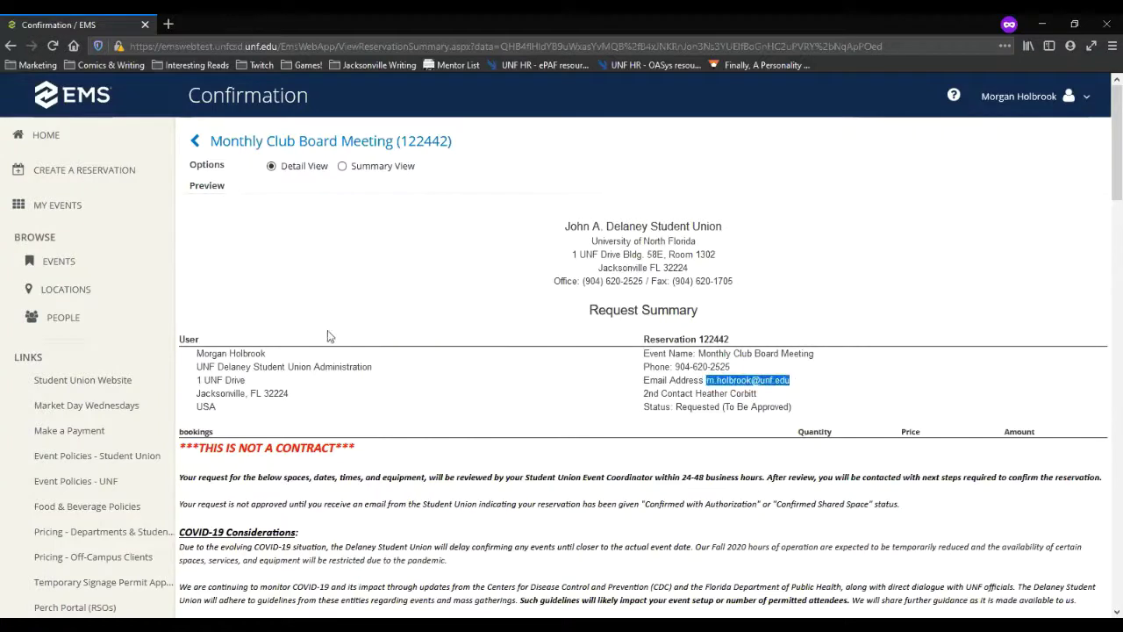
pyautogui.moveTo(198, 351); pyautogui.dragTo(296, 364)
pyautogui.click(310, 398)
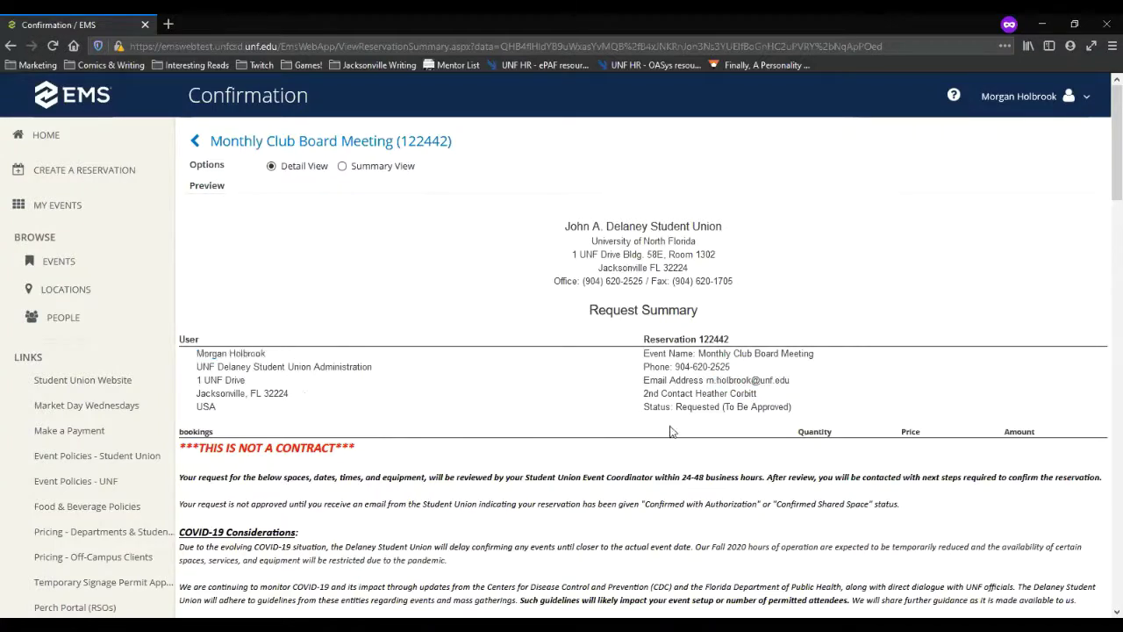
pyautogui.moveTo(695, 392); pyautogui.dragTo(623, 406)
pyautogui.click(529, 418)
pyautogui.click(252, 145)
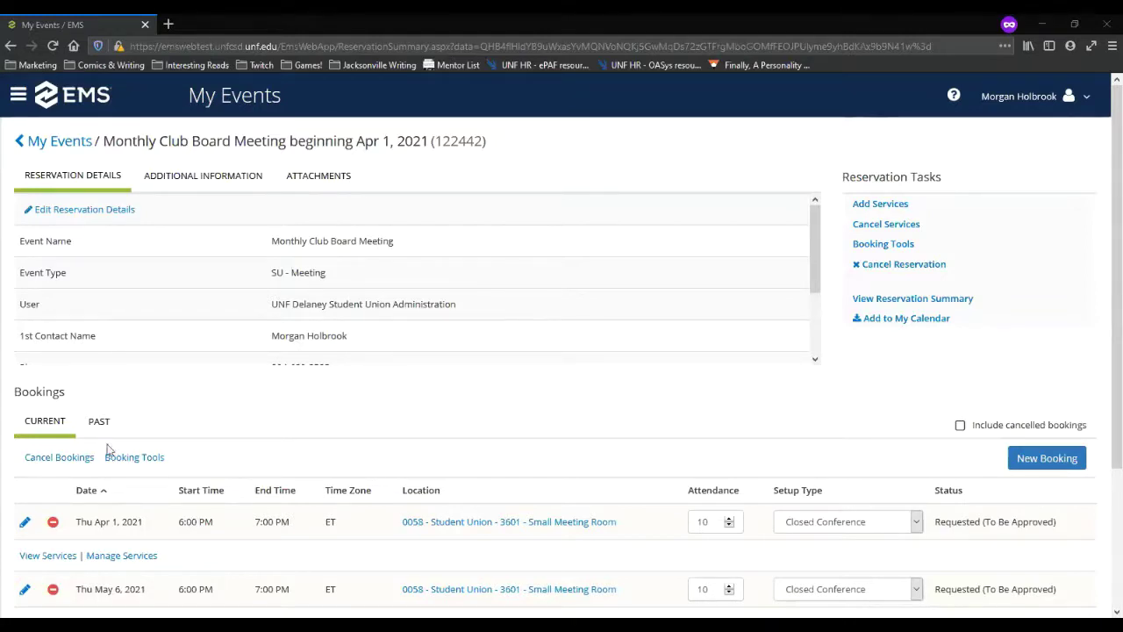
# Step: Go to the My Events list showing the Weekly Club Meeting and Monthly Club Board Meeting
pyautogui.click(41, 146)
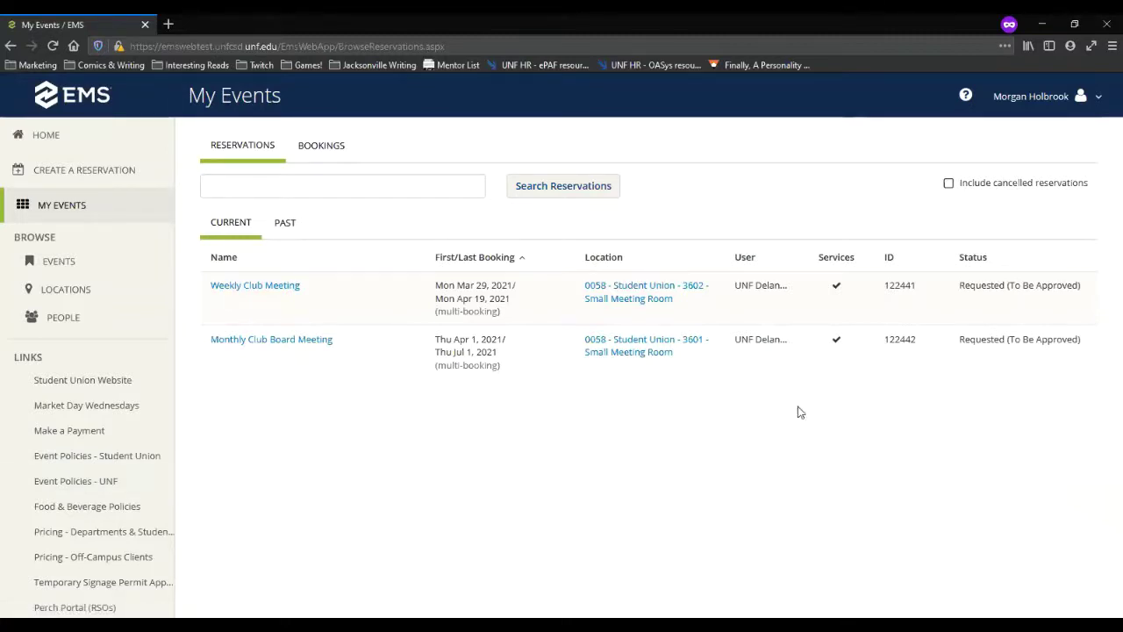
# Step: Sign out of EMS Web App from the account menu
pyautogui.click(1098, 97)
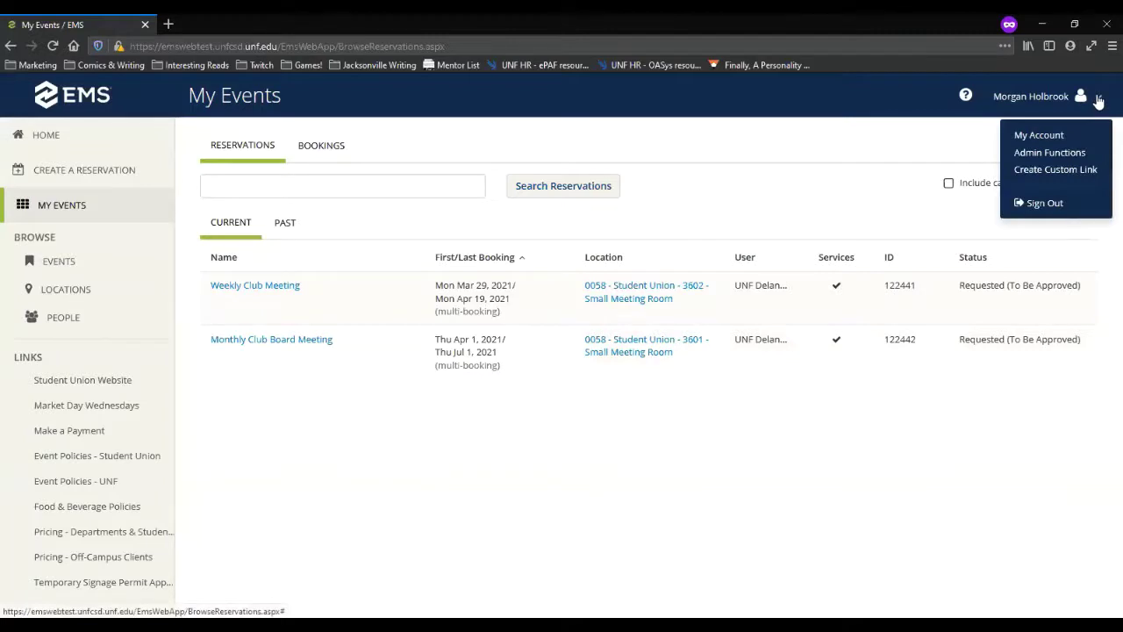
pyautogui.click(1052, 206)
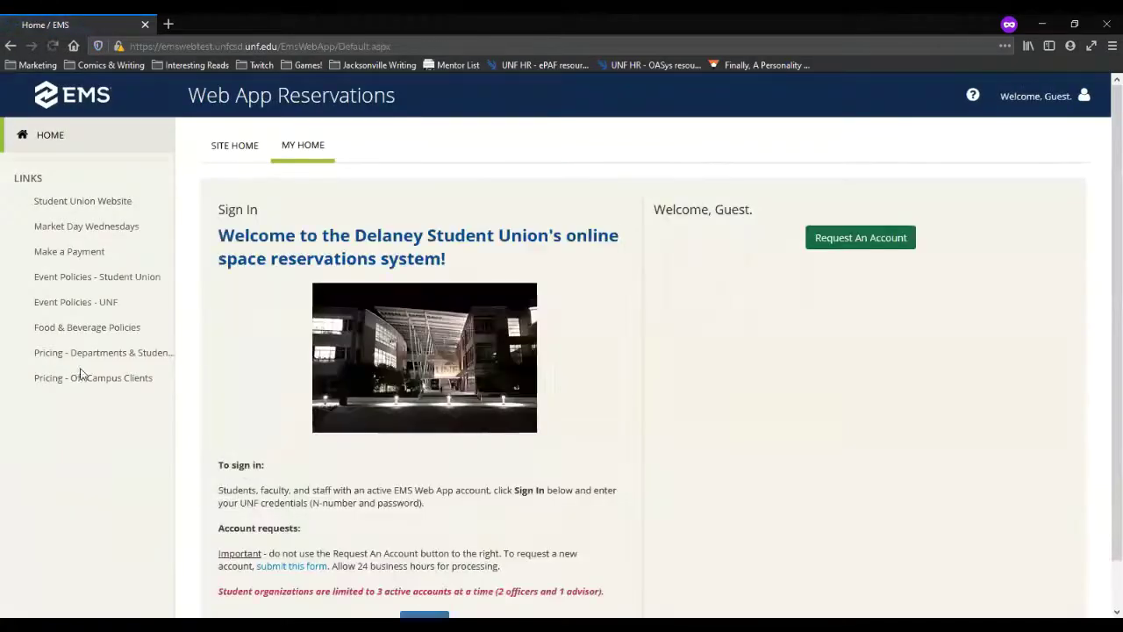